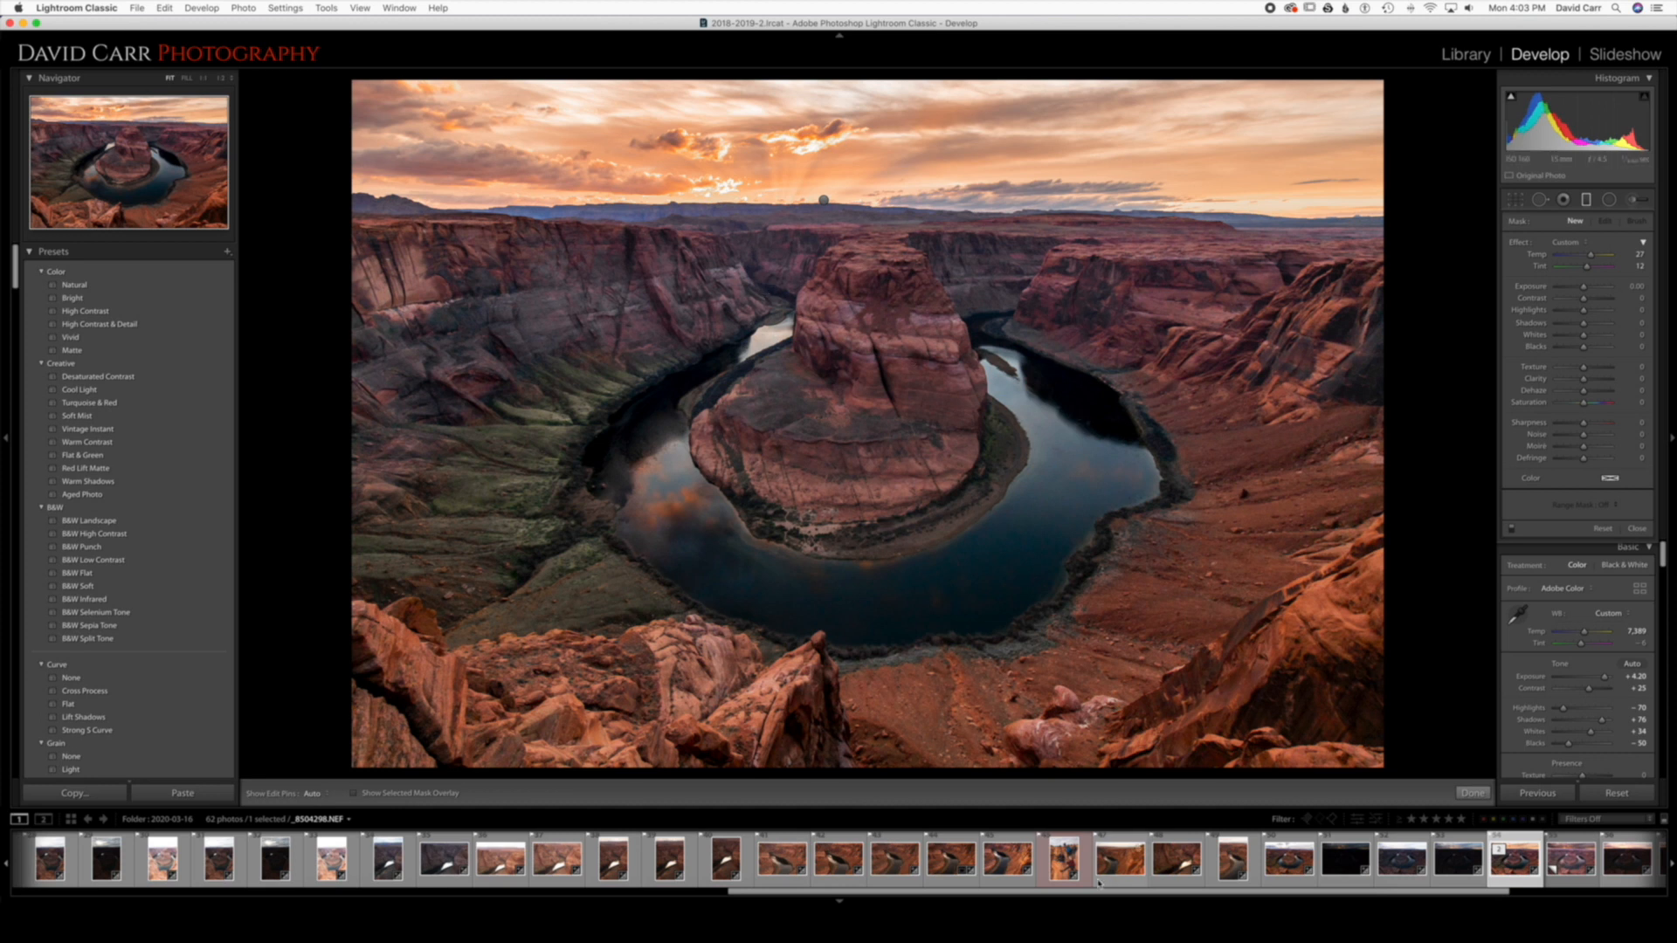
# Open the photo of the river running between canyon walls and crop off the right edge with the people on the cliff.
pyautogui.click(1127, 851)
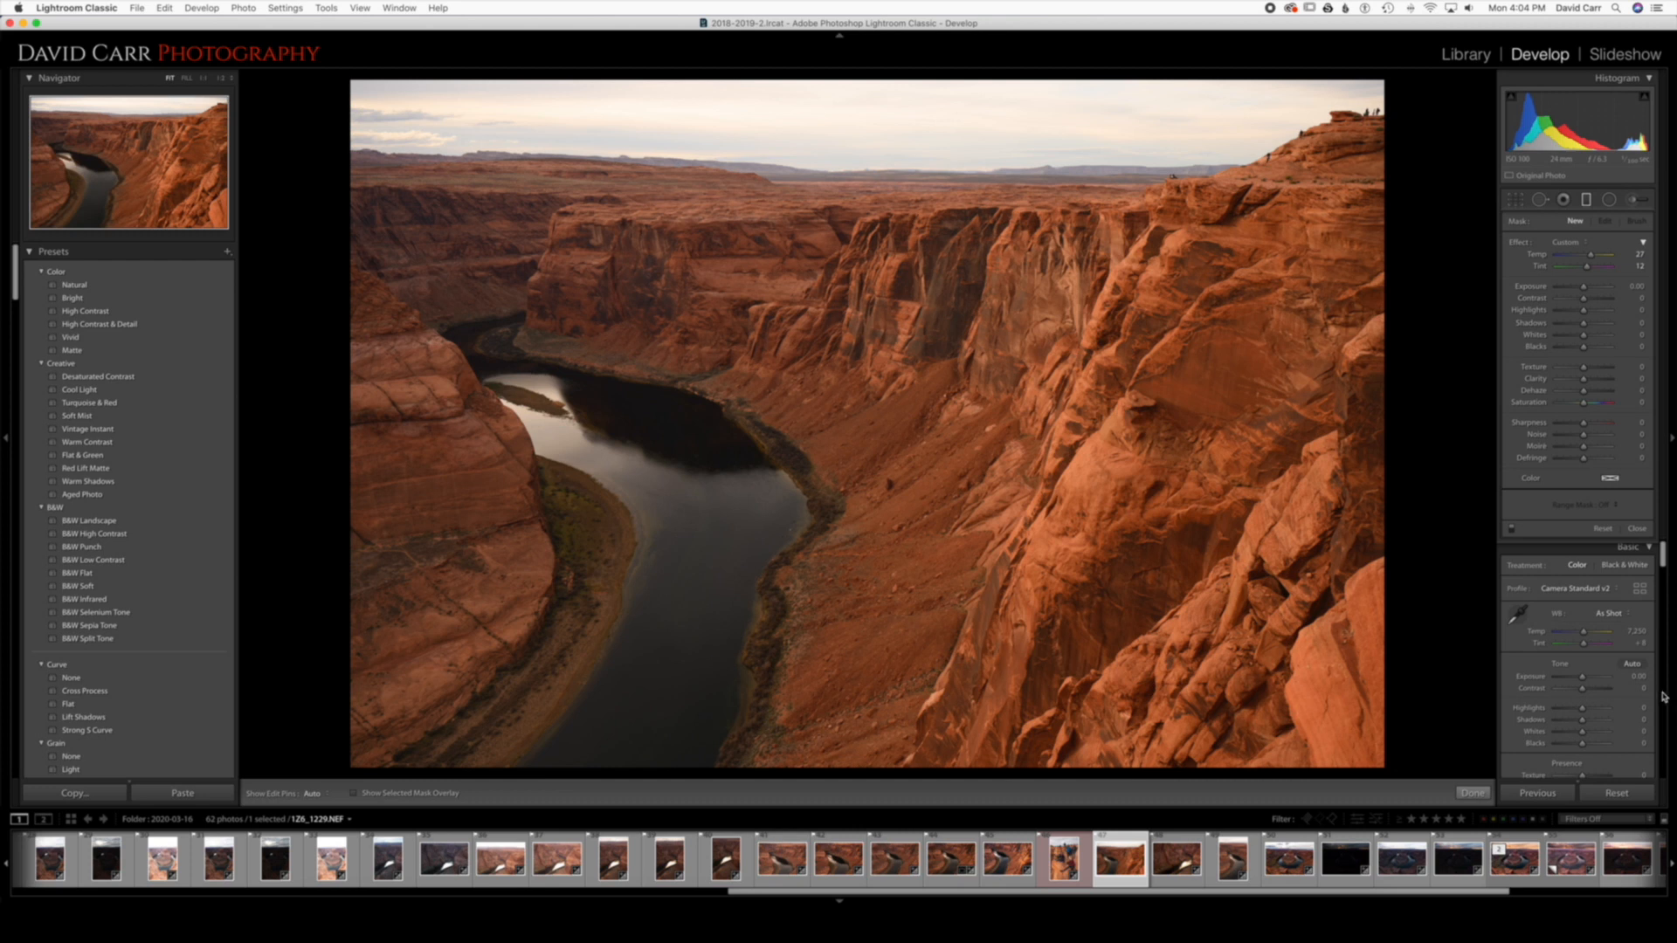
pyautogui.press('r')
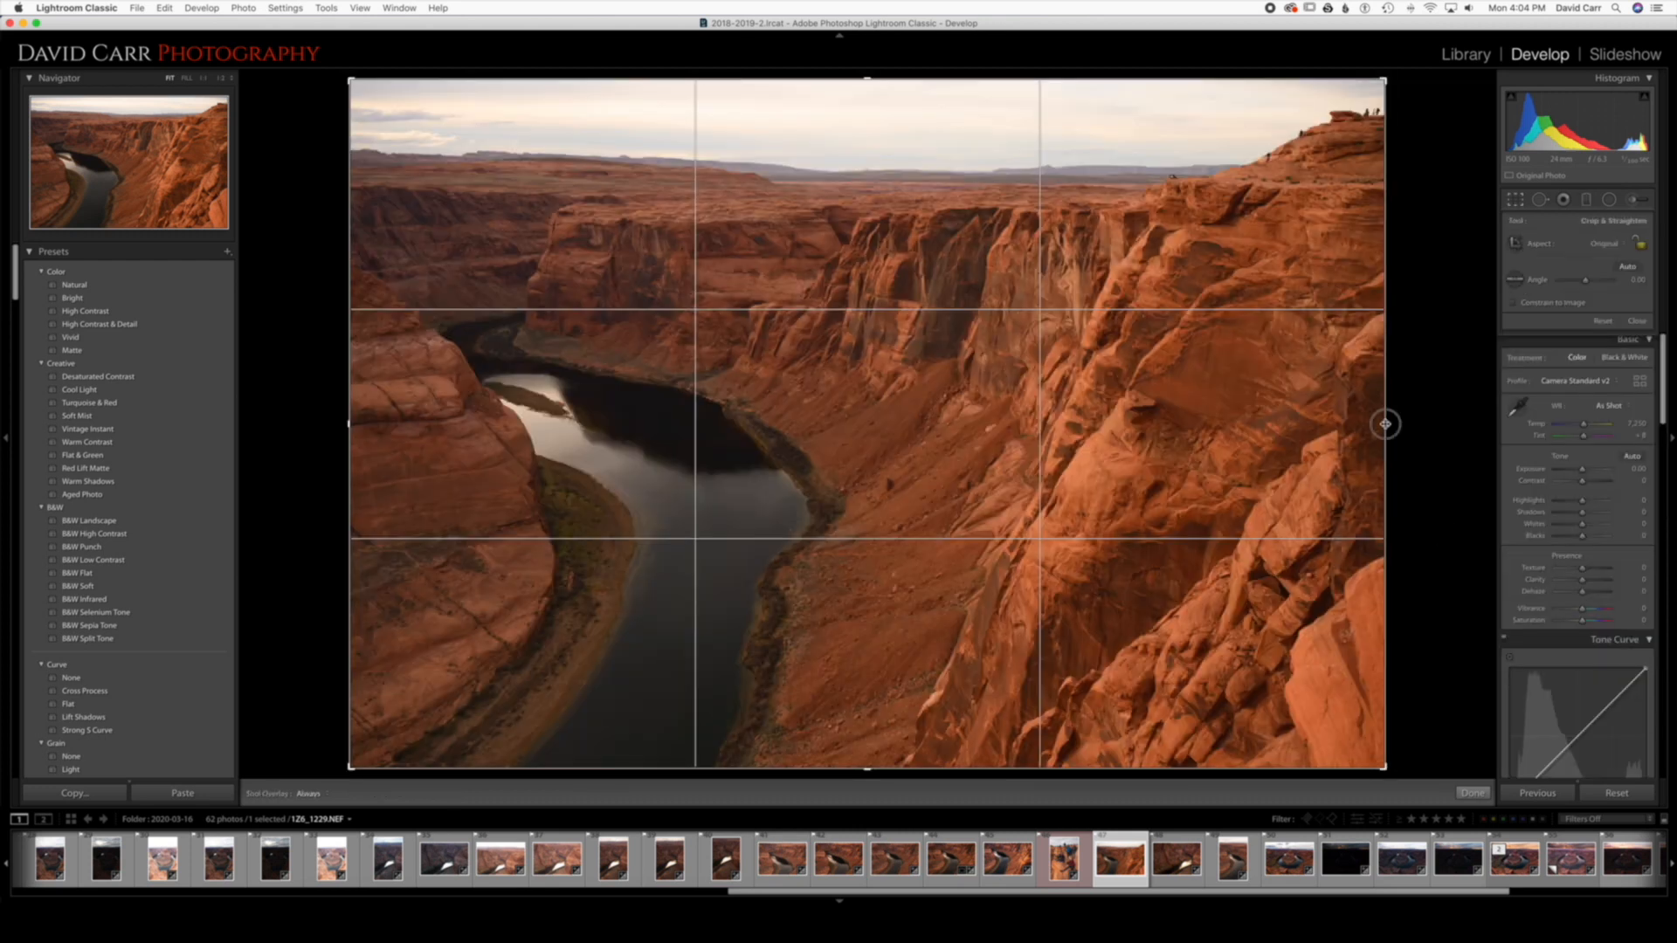
pyautogui.moveTo(1385, 425); pyautogui.dragTo(1354, 425)
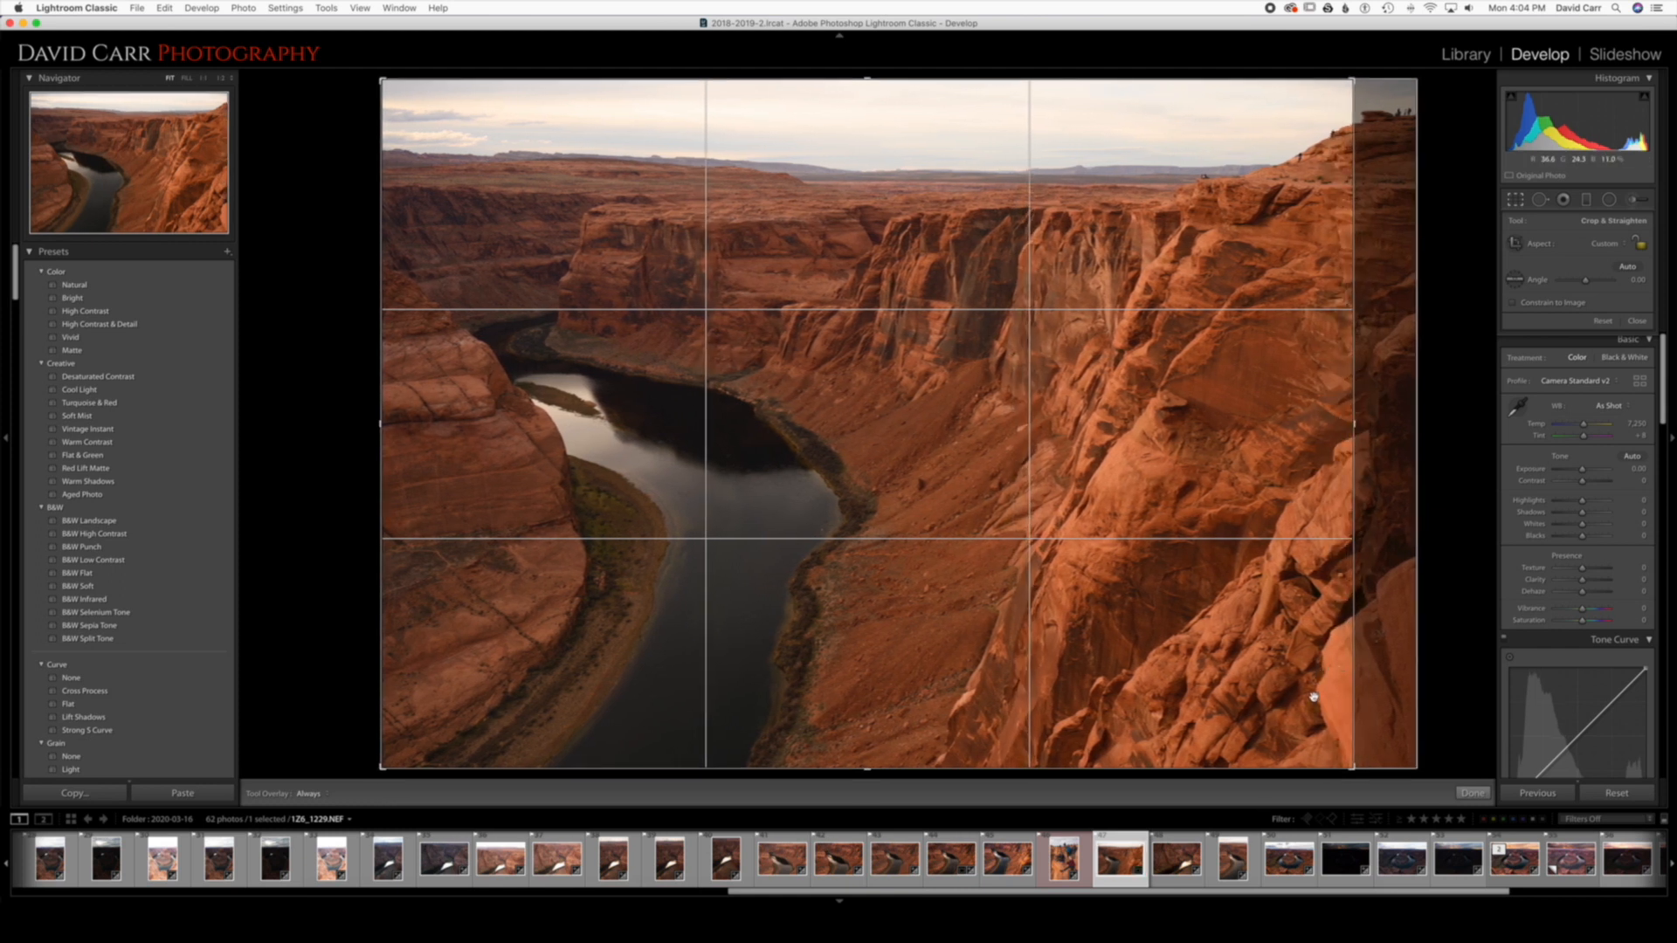
pyautogui.moveTo(1349, 422); pyautogui.dragTo(1329, 424)
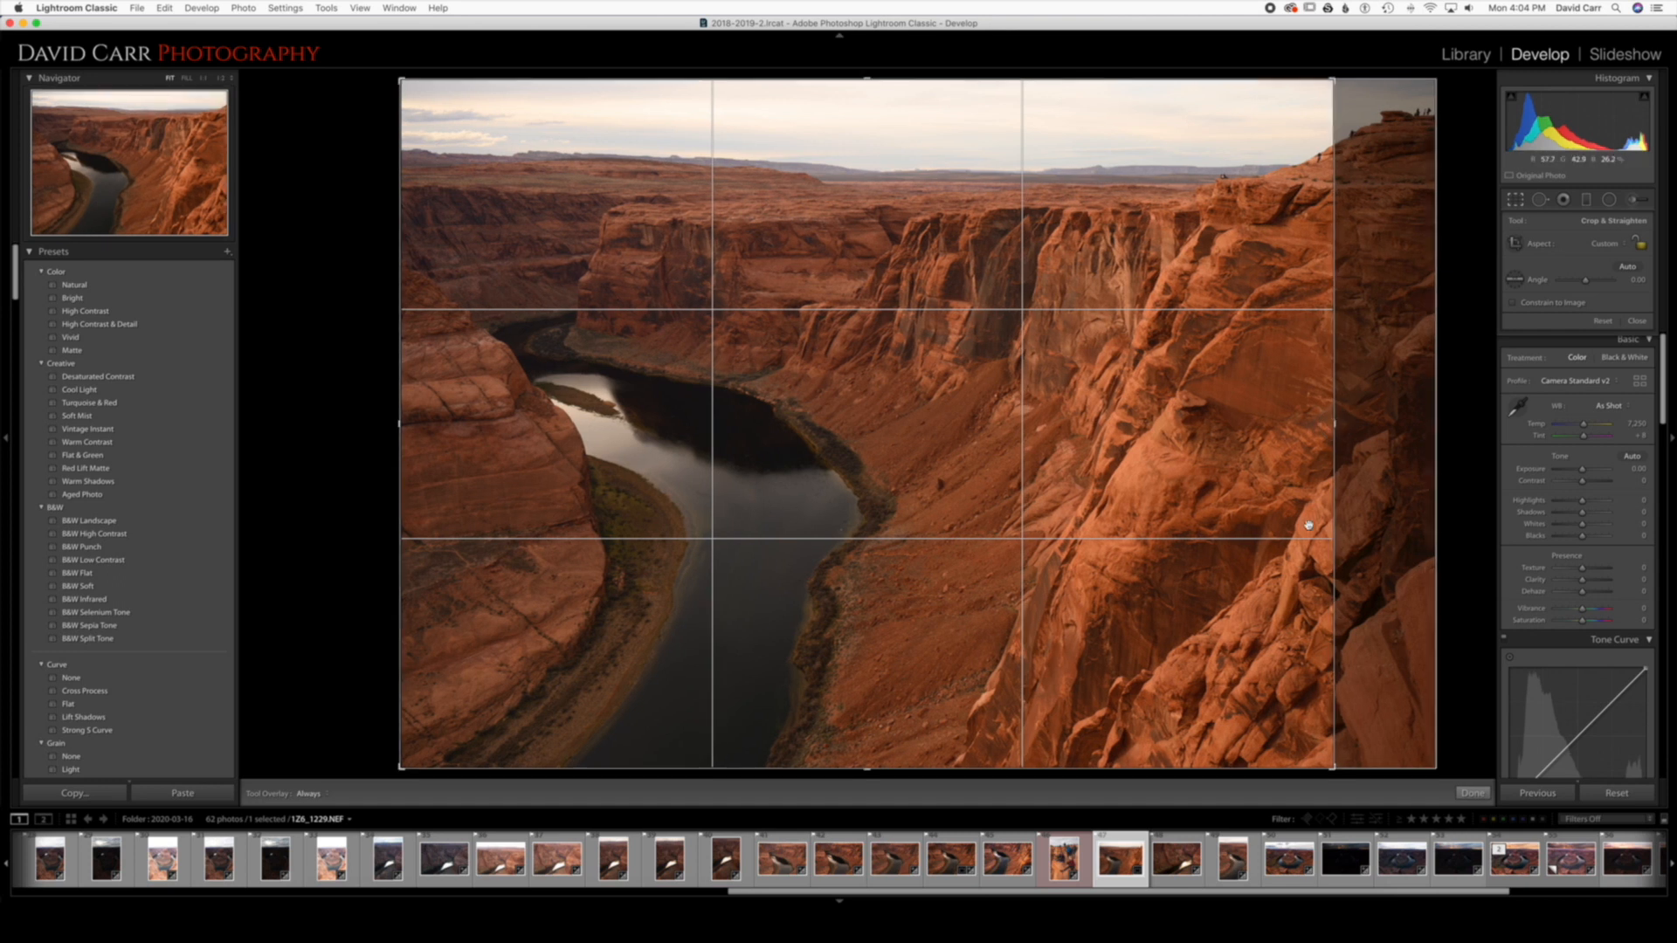
pyautogui.press('t')
pyautogui.press('t')
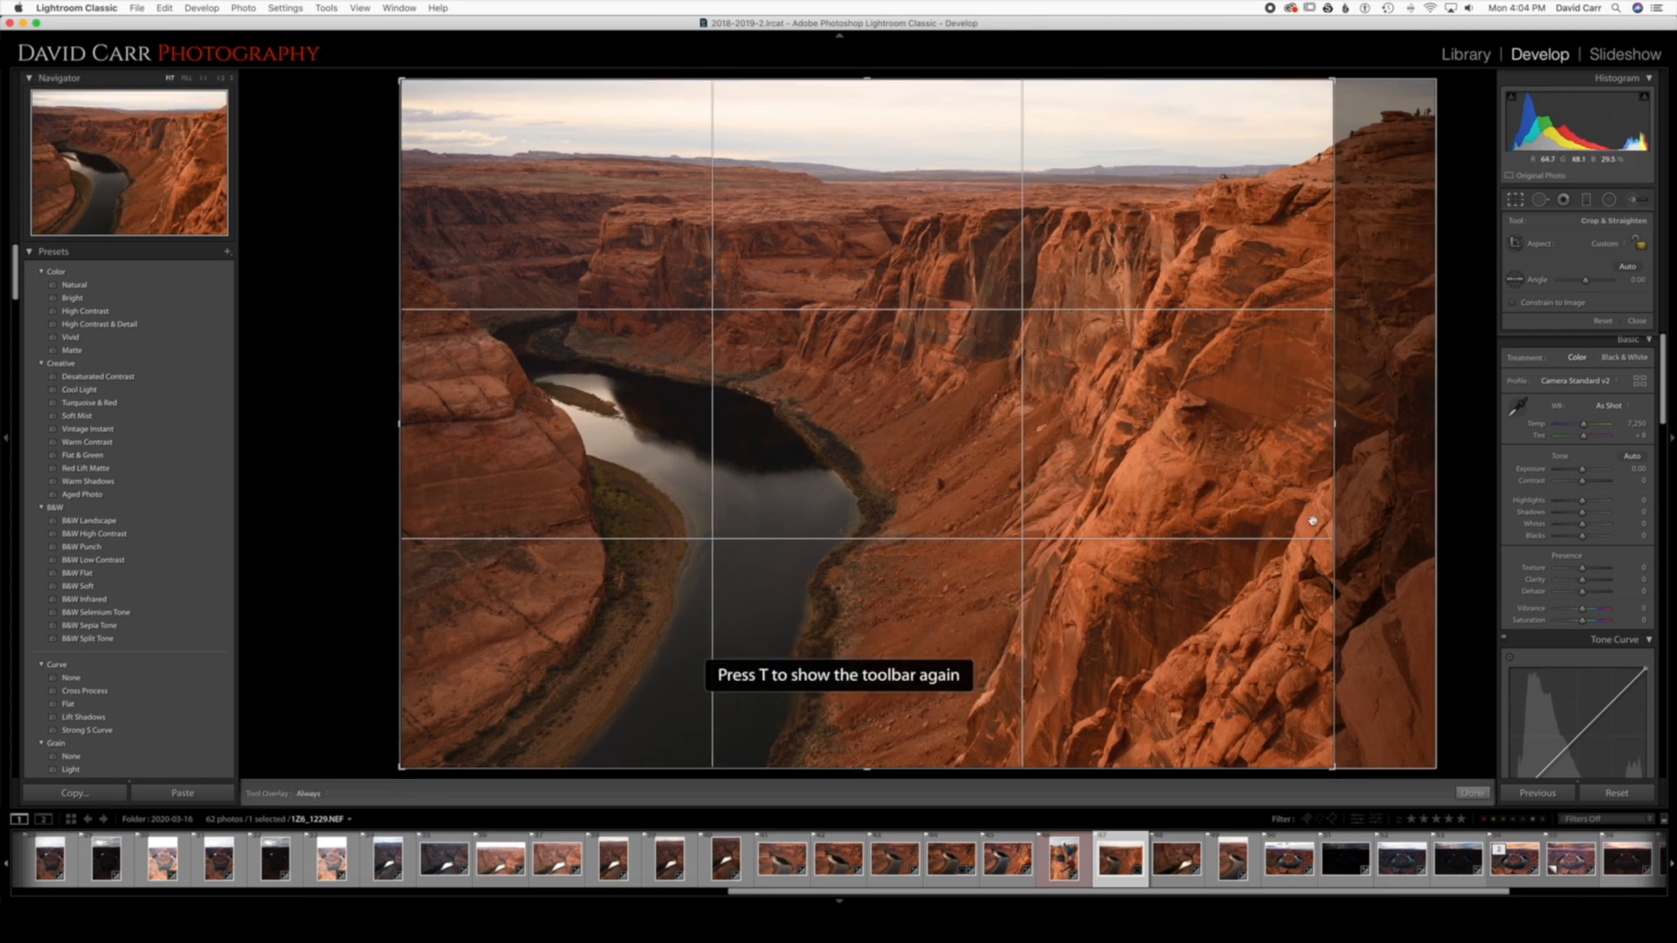
pyautogui.press('r')
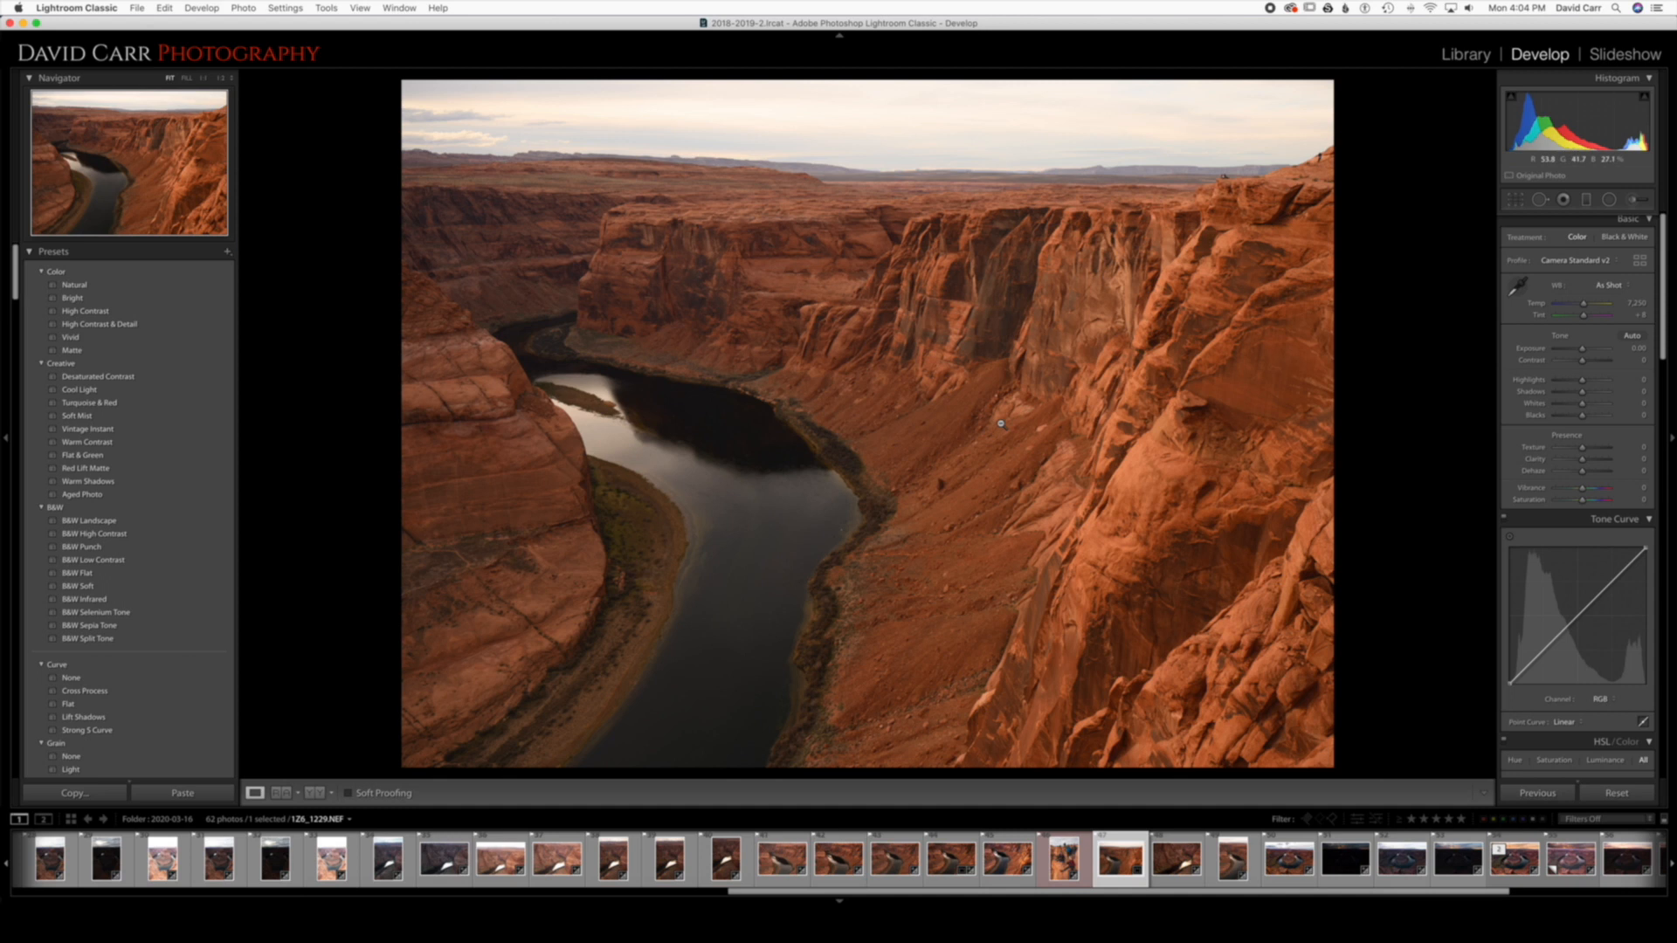
pyautogui.press('r')
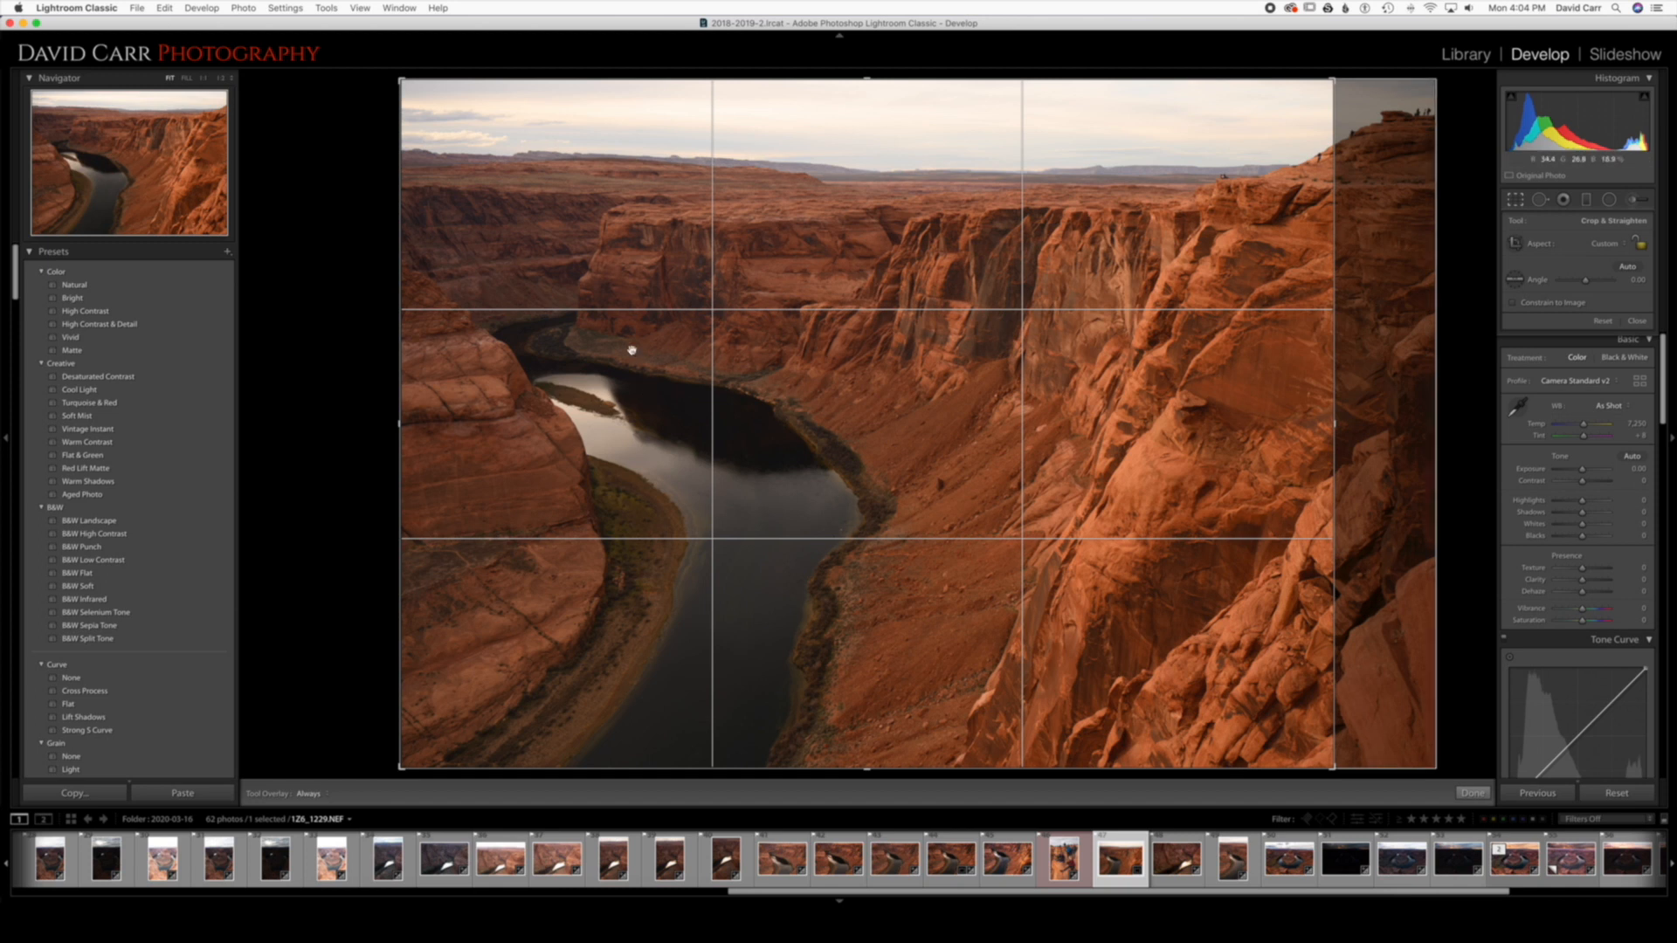
pyautogui.press('Return')
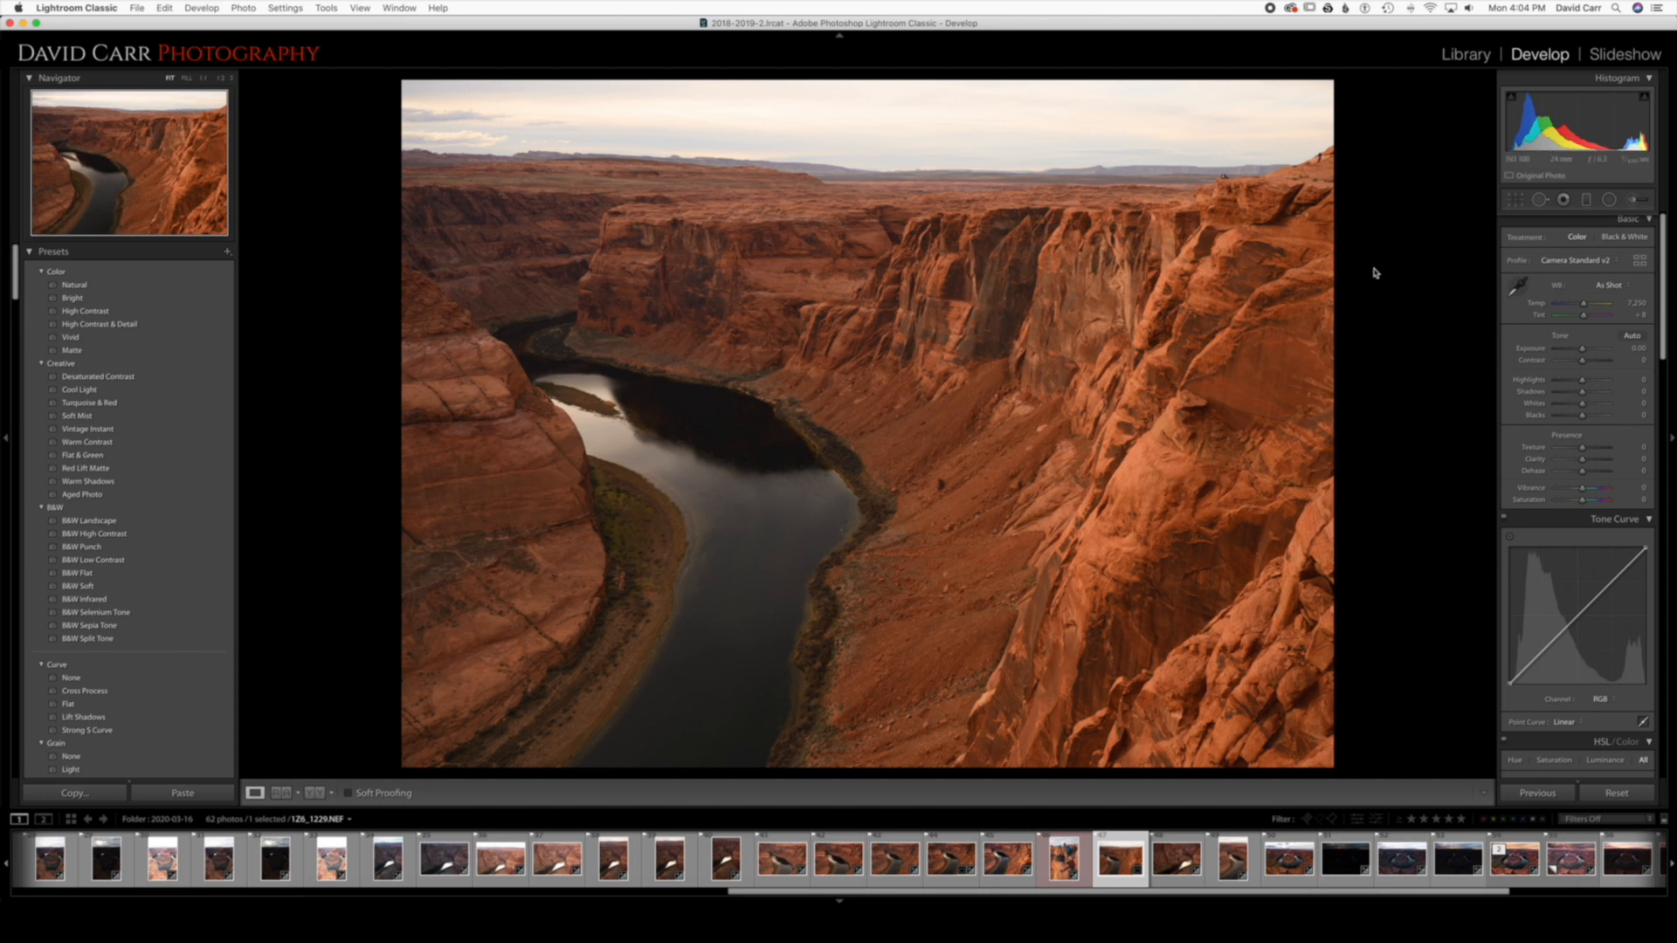
# Set the photo's Highlights to -83, Exposure to +0.55, Dehaze to +27 and Texture to +24, and check it with the lights dimmed.
pyautogui.moveTo(1582, 383); pyautogui.dragTo(1561, 394)
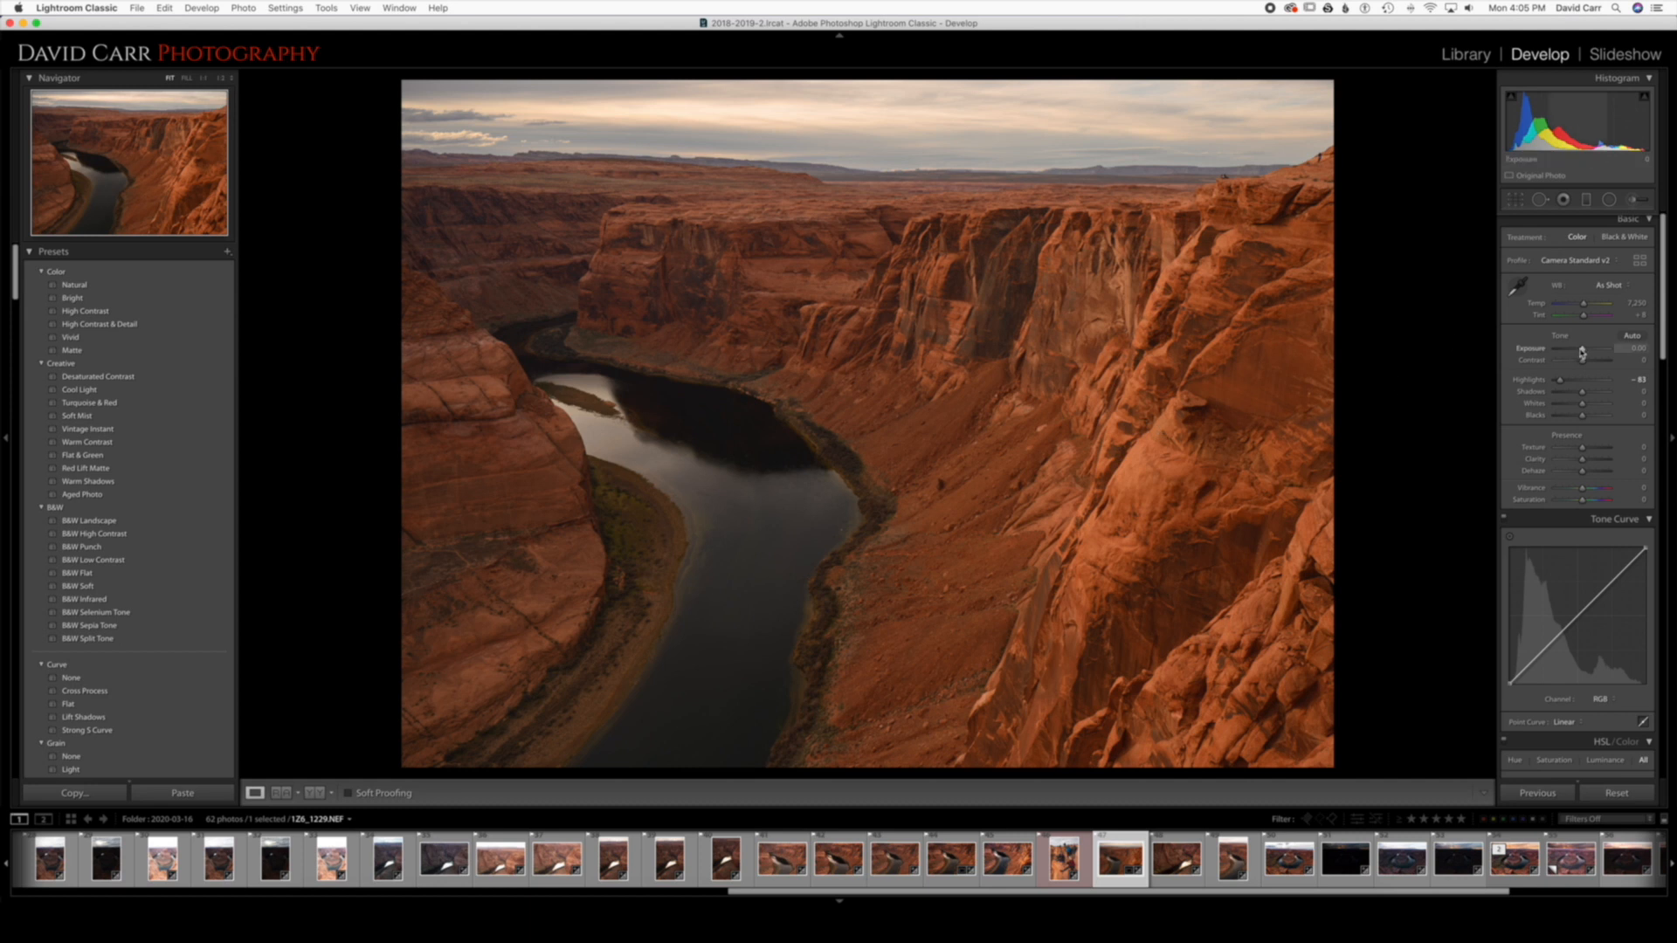
pyautogui.moveTo(1582, 352); pyautogui.dragTo(1586, 353)
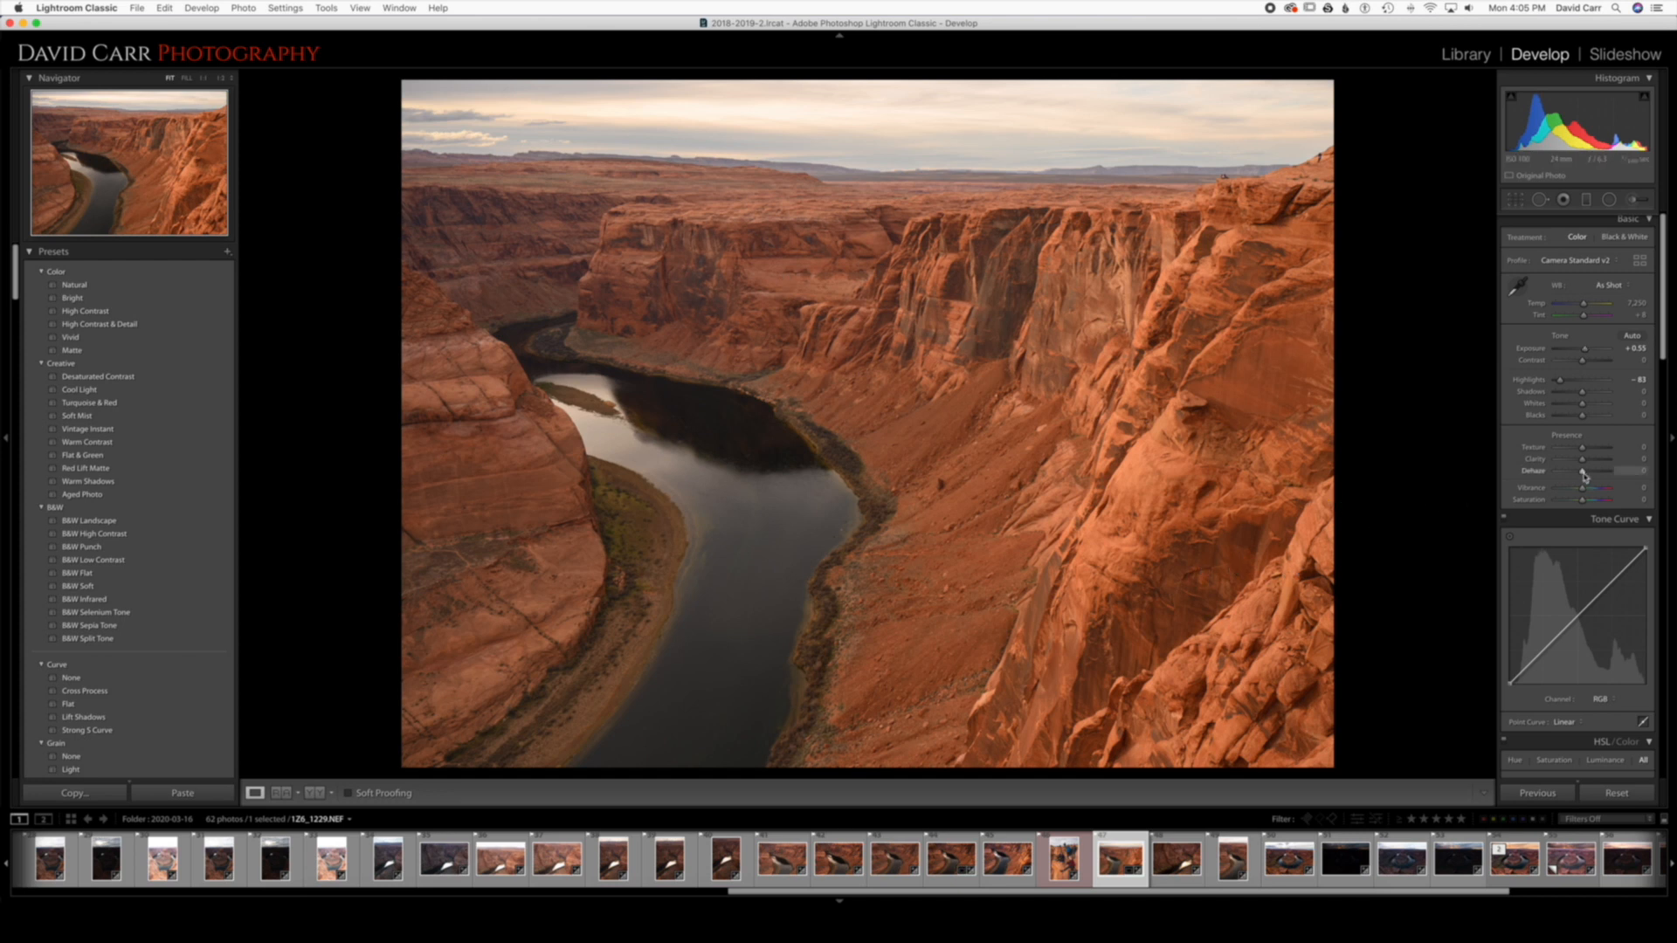
pyautogui.moveTo(1584, 475); pyautogui.dragTo(1589, 476)
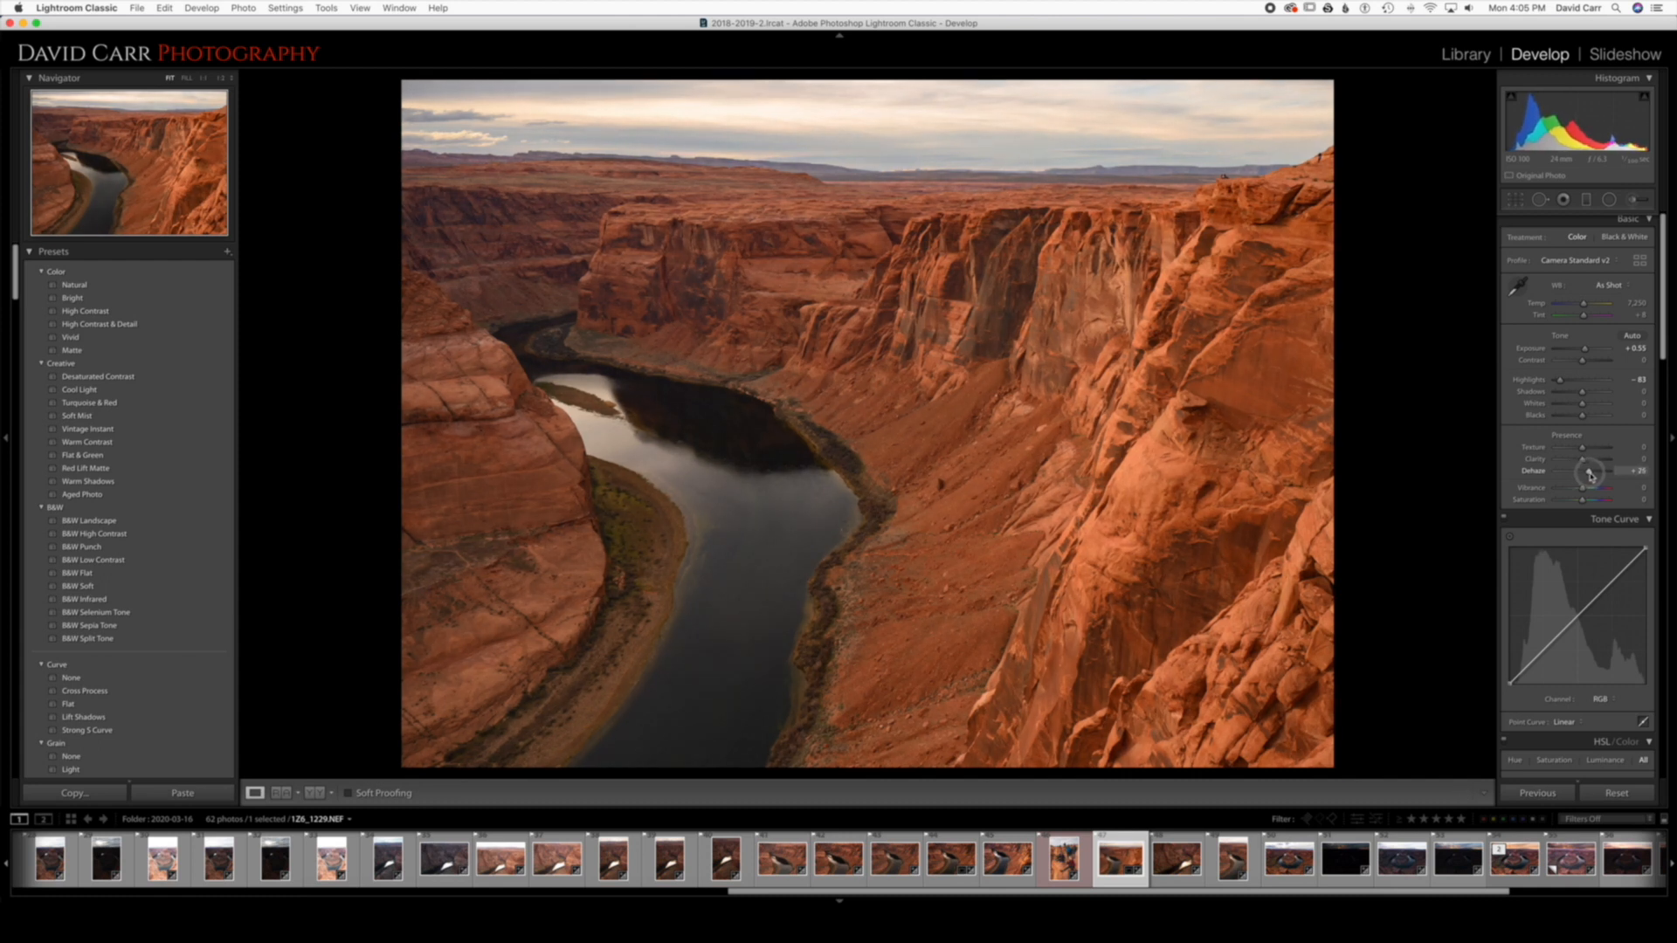
pyautogui.moveTo(1589, 476); pyautogui.dragTo(1590, 476)
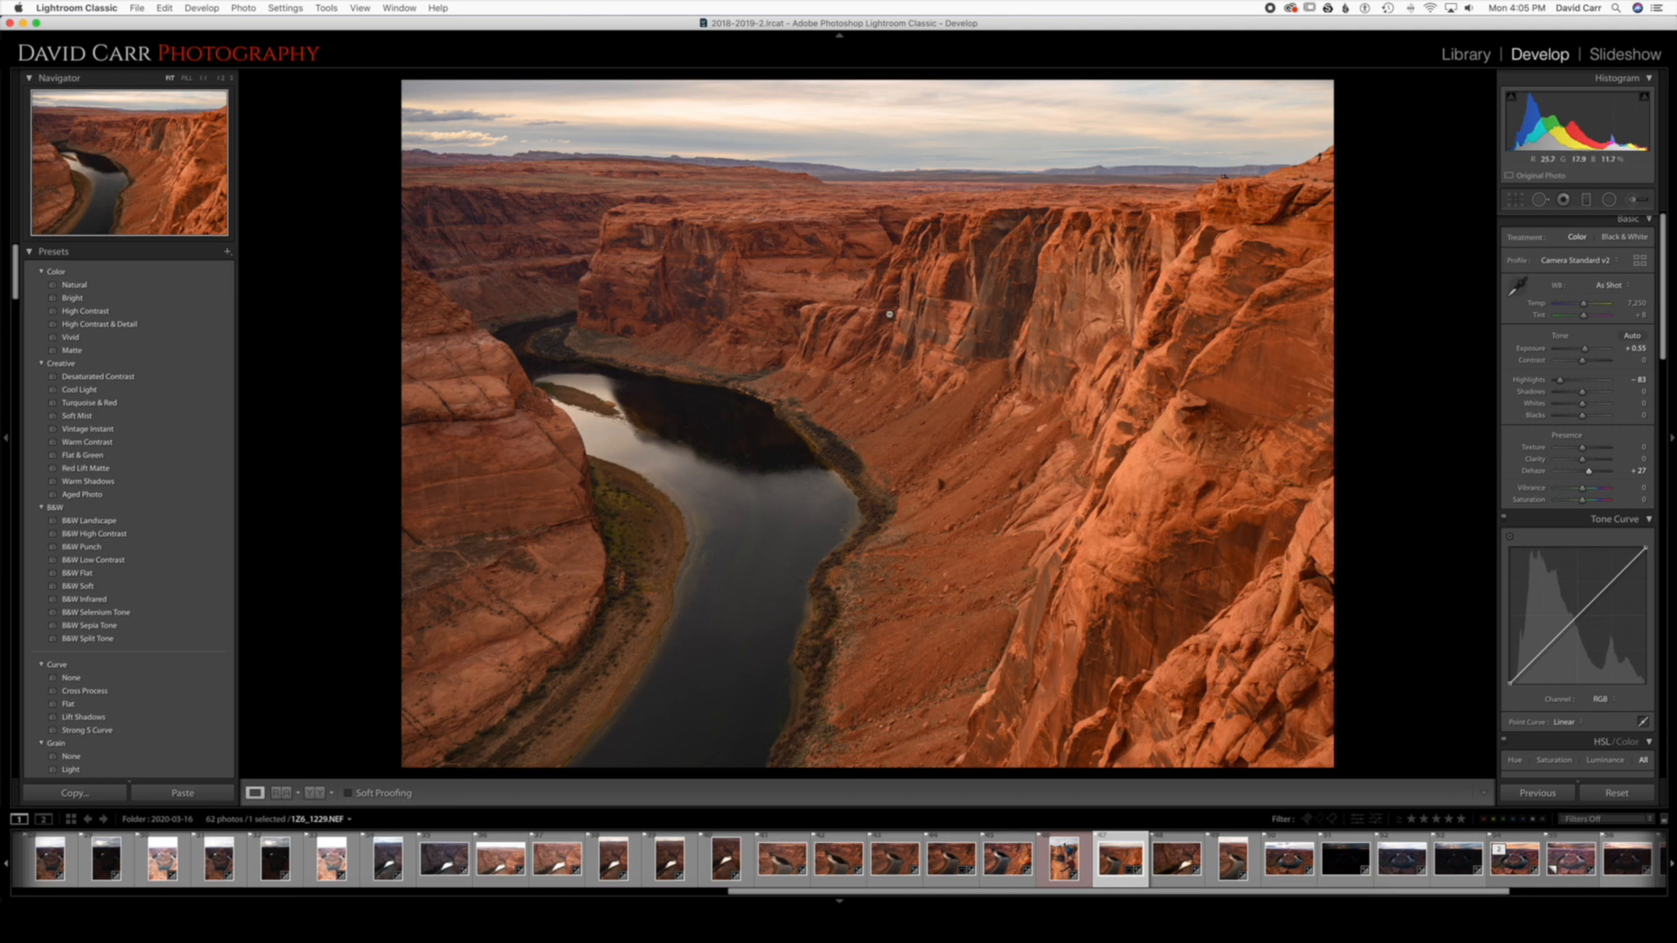
pyautogui.moveTo(1582, 448); pyautogui.dragTo(1590, 450)
pyautogui.press('l')
pyautogui.press('l')
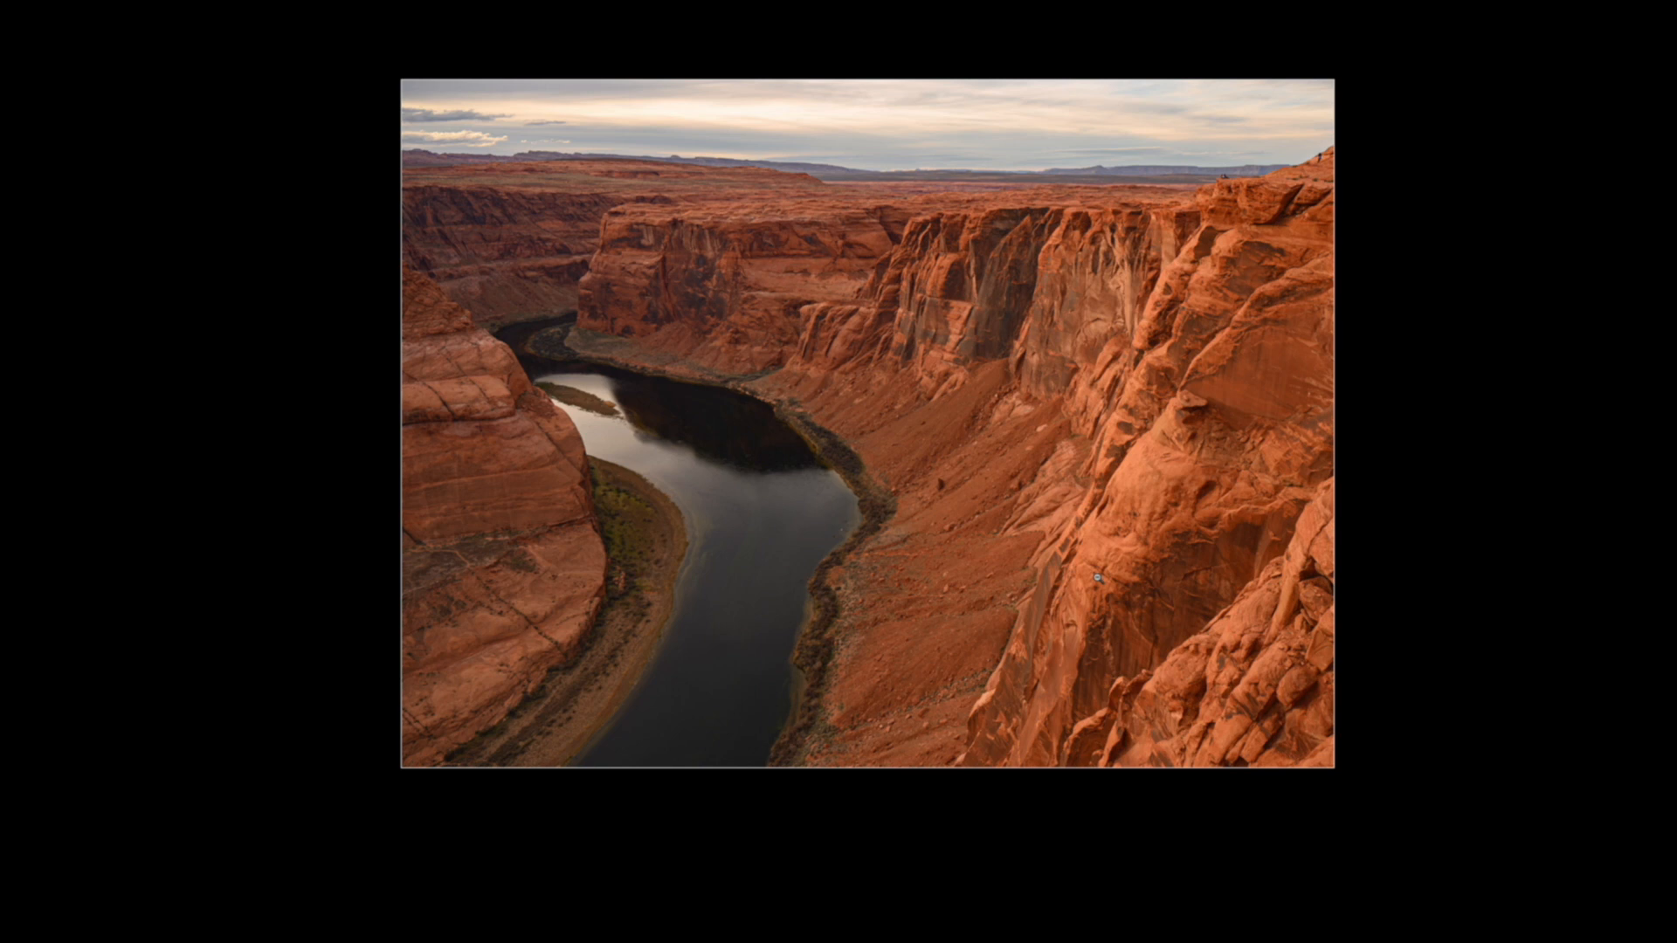
pyautogui.press('l')
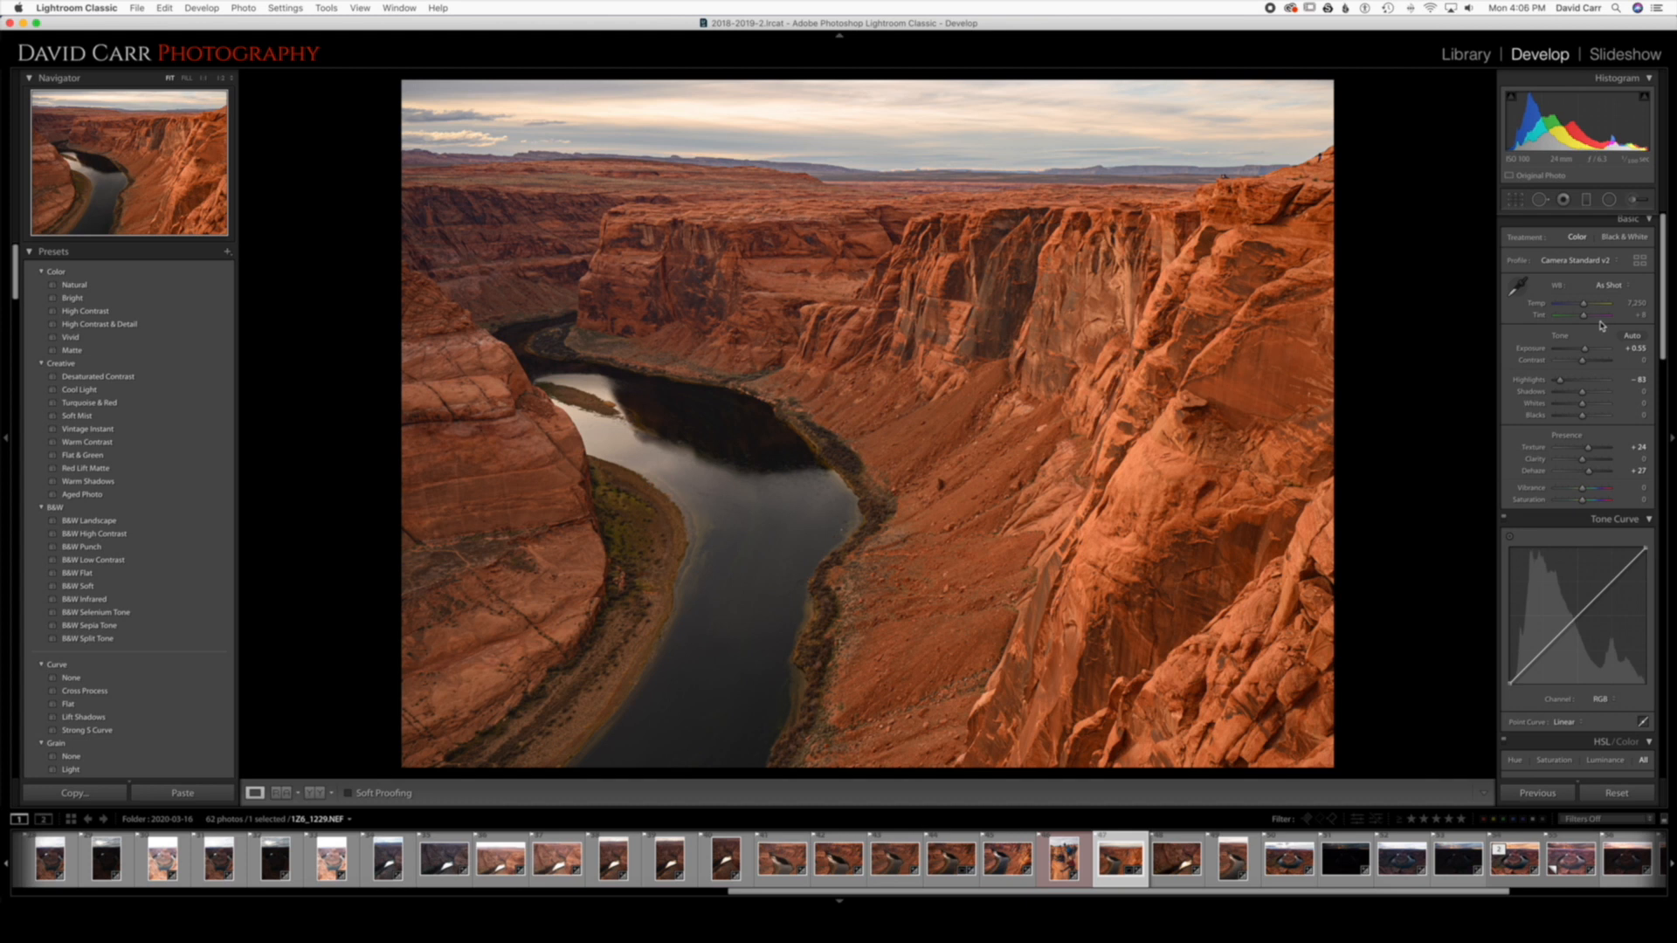
# Try sampling the white balance from the dark river reflection and from the grey cliff face.
pyautogui.click(1519, 287)
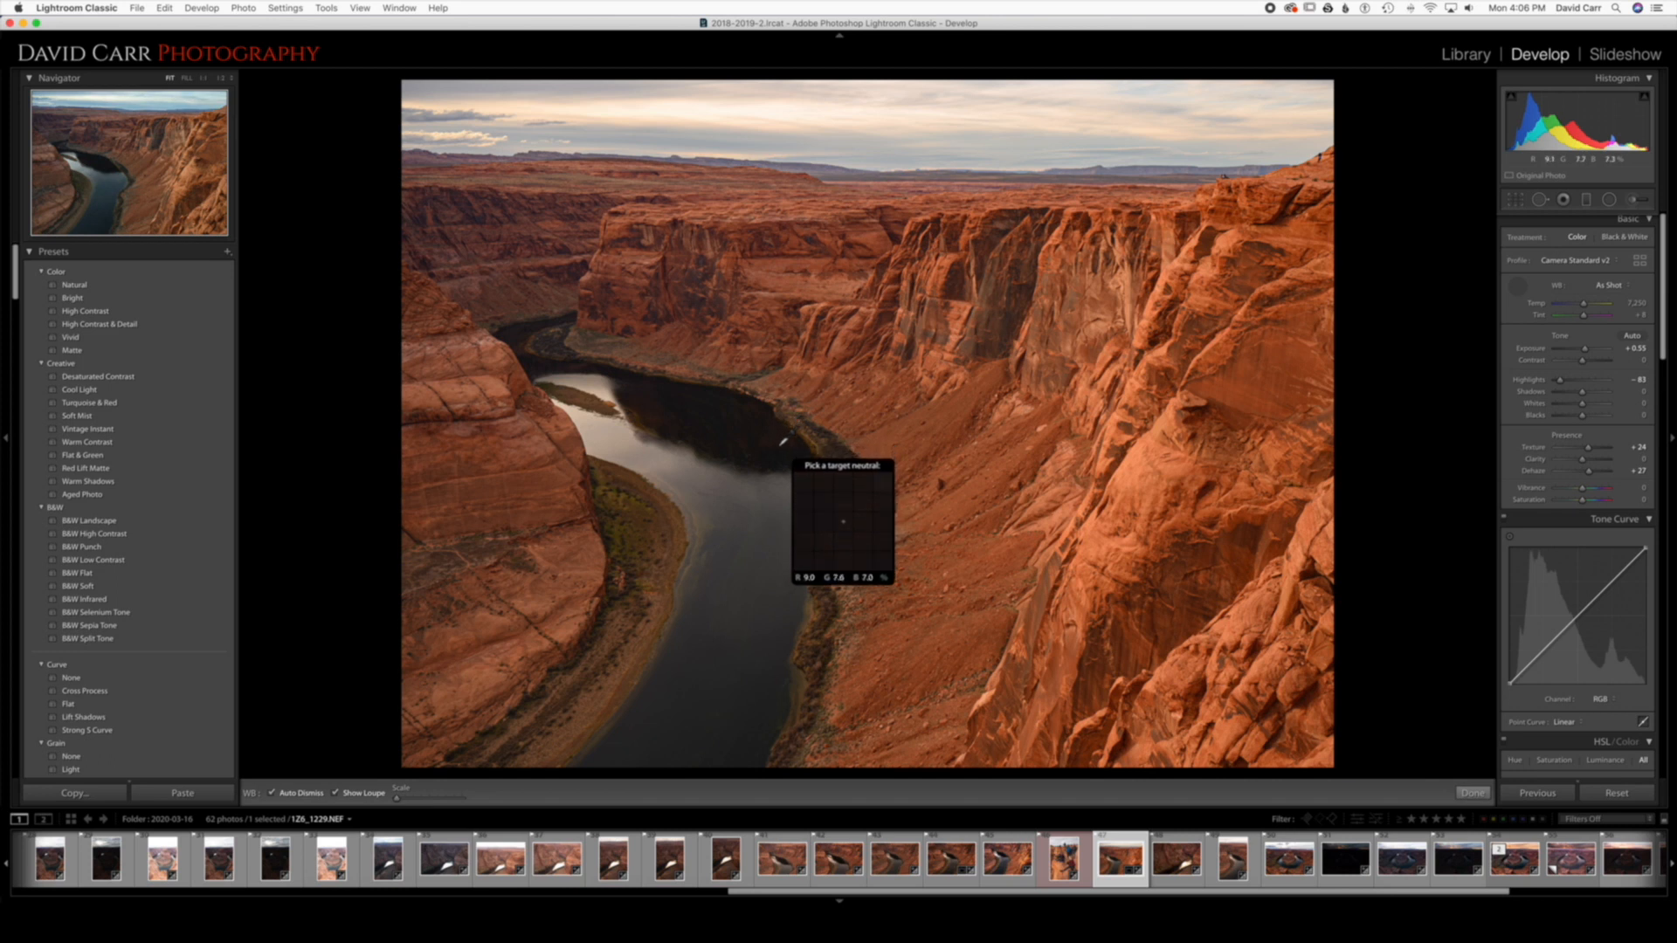
pyautogui.click(771, 447)
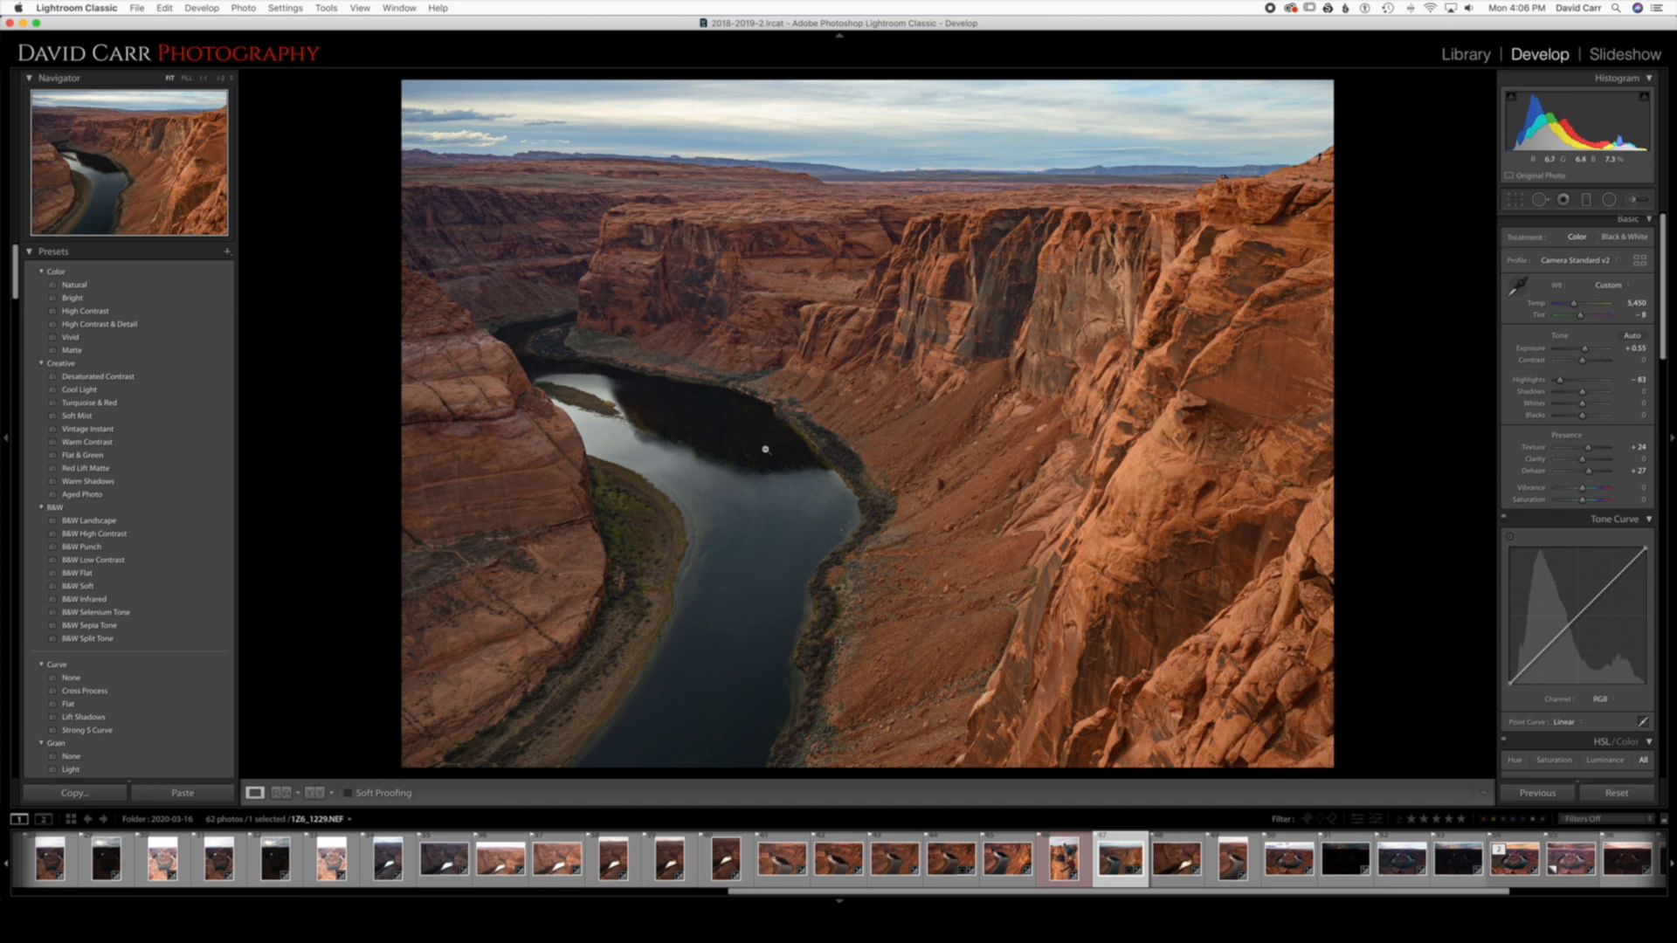
pyautogui.press('w')
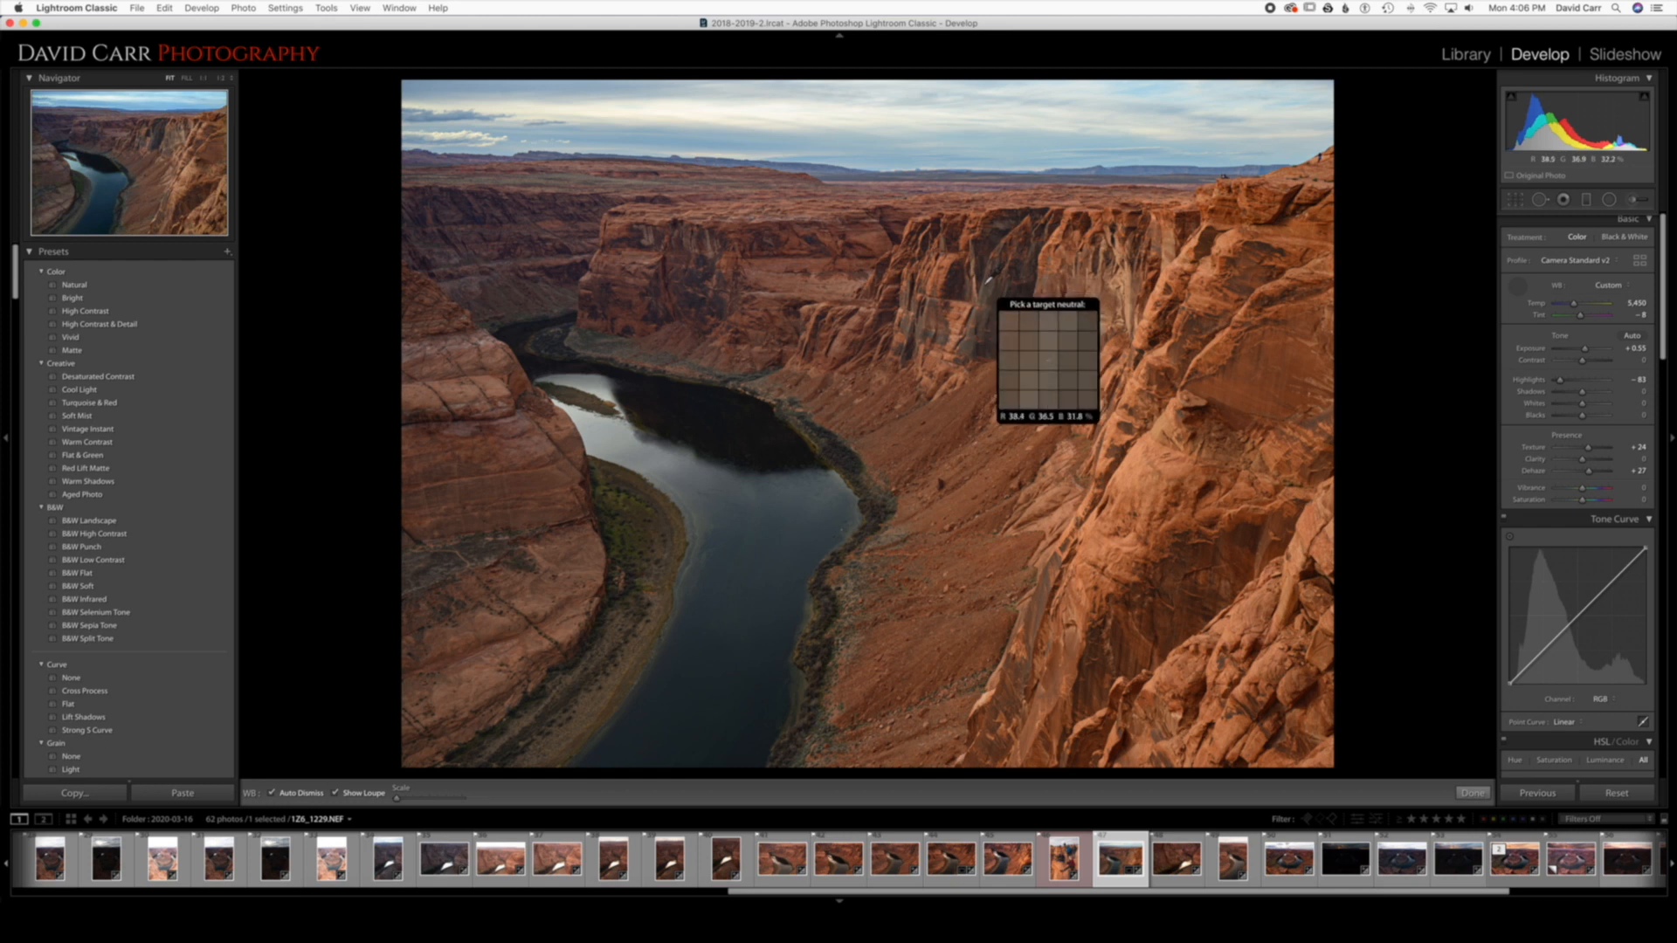
pyautogui.click(987, 281)
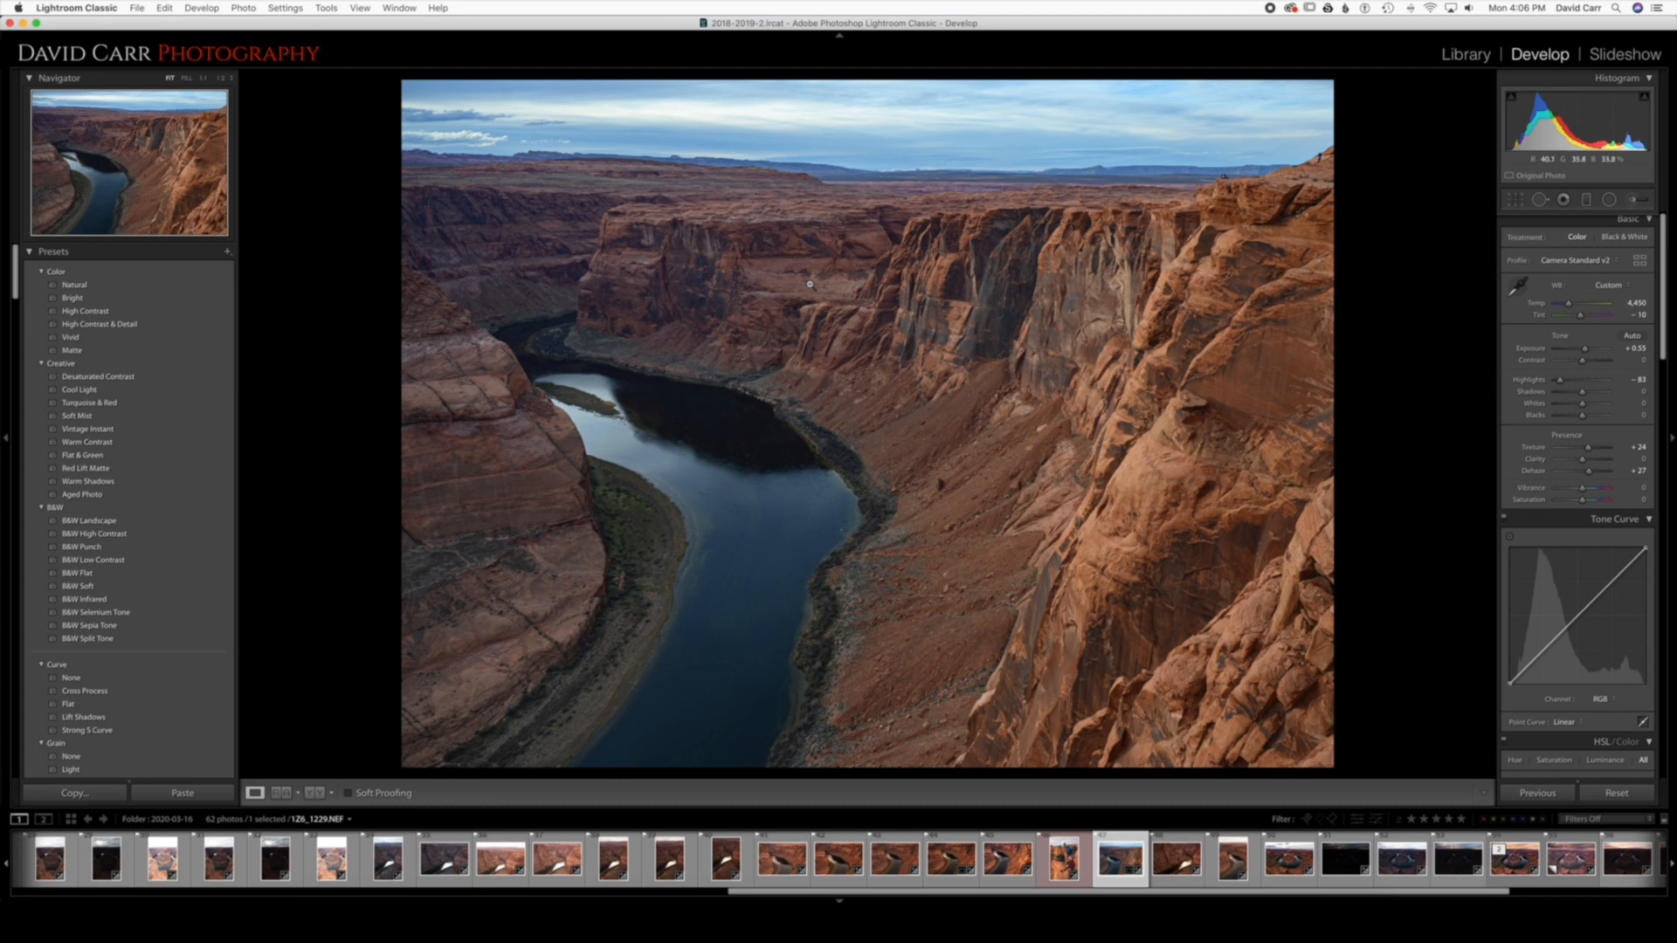
# Sample the white balance from the sky above the horizon and fine-tune it to Temp 6,346 and Tint +6.
pyautogui.press('w')
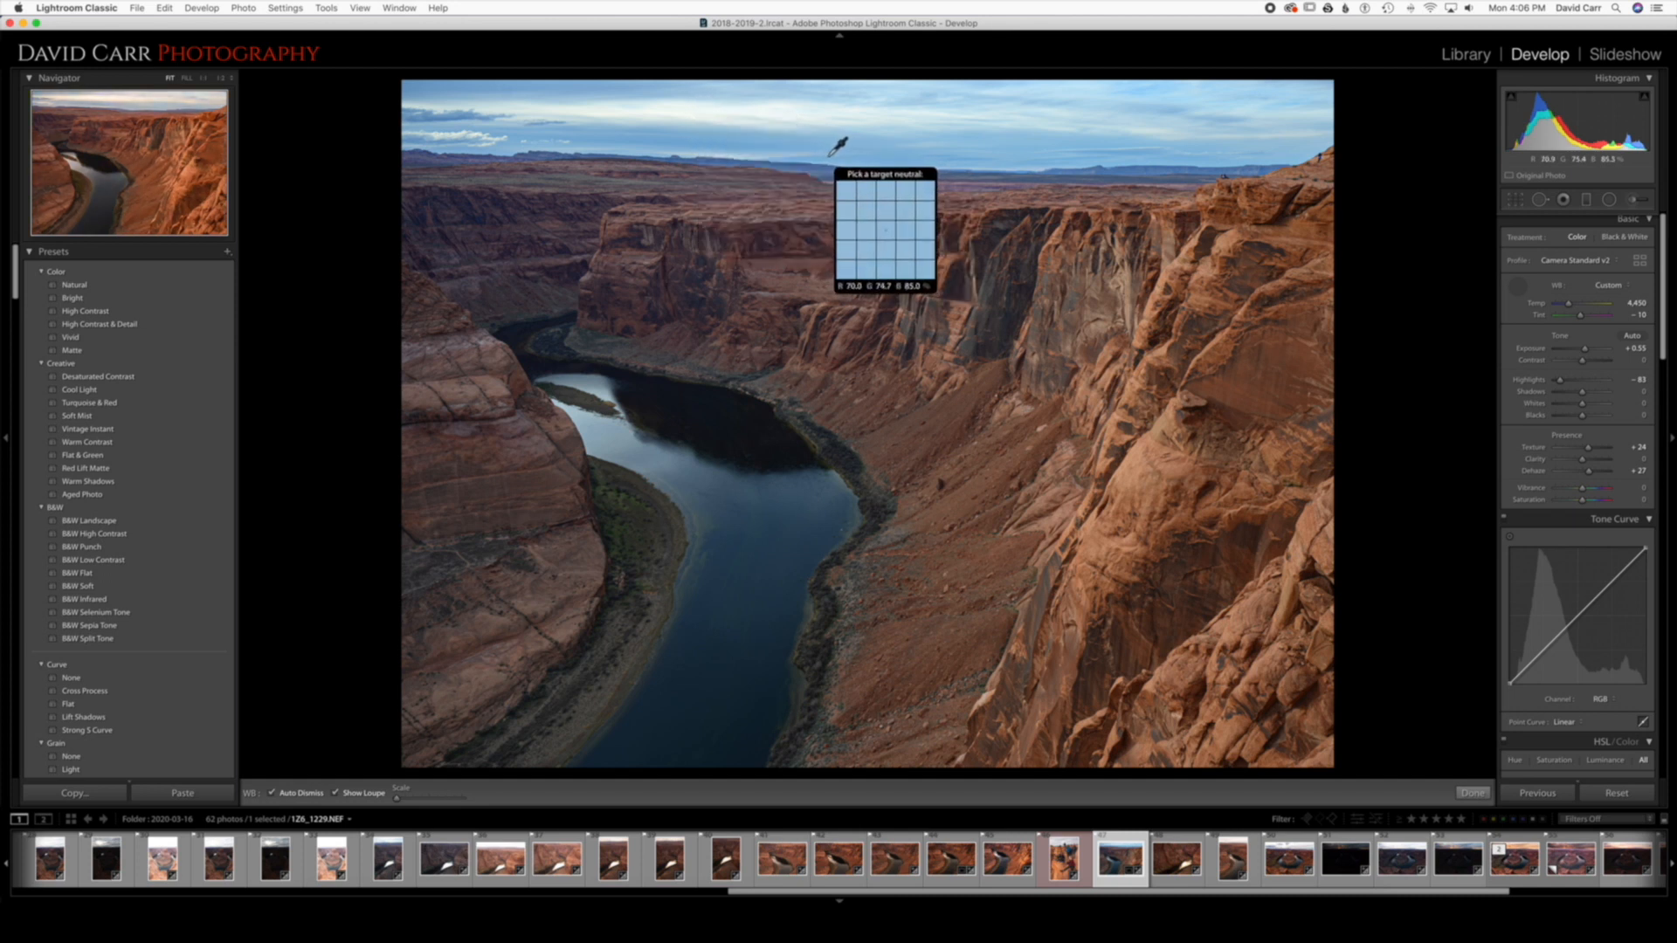
pyautogui.click(829, 154)
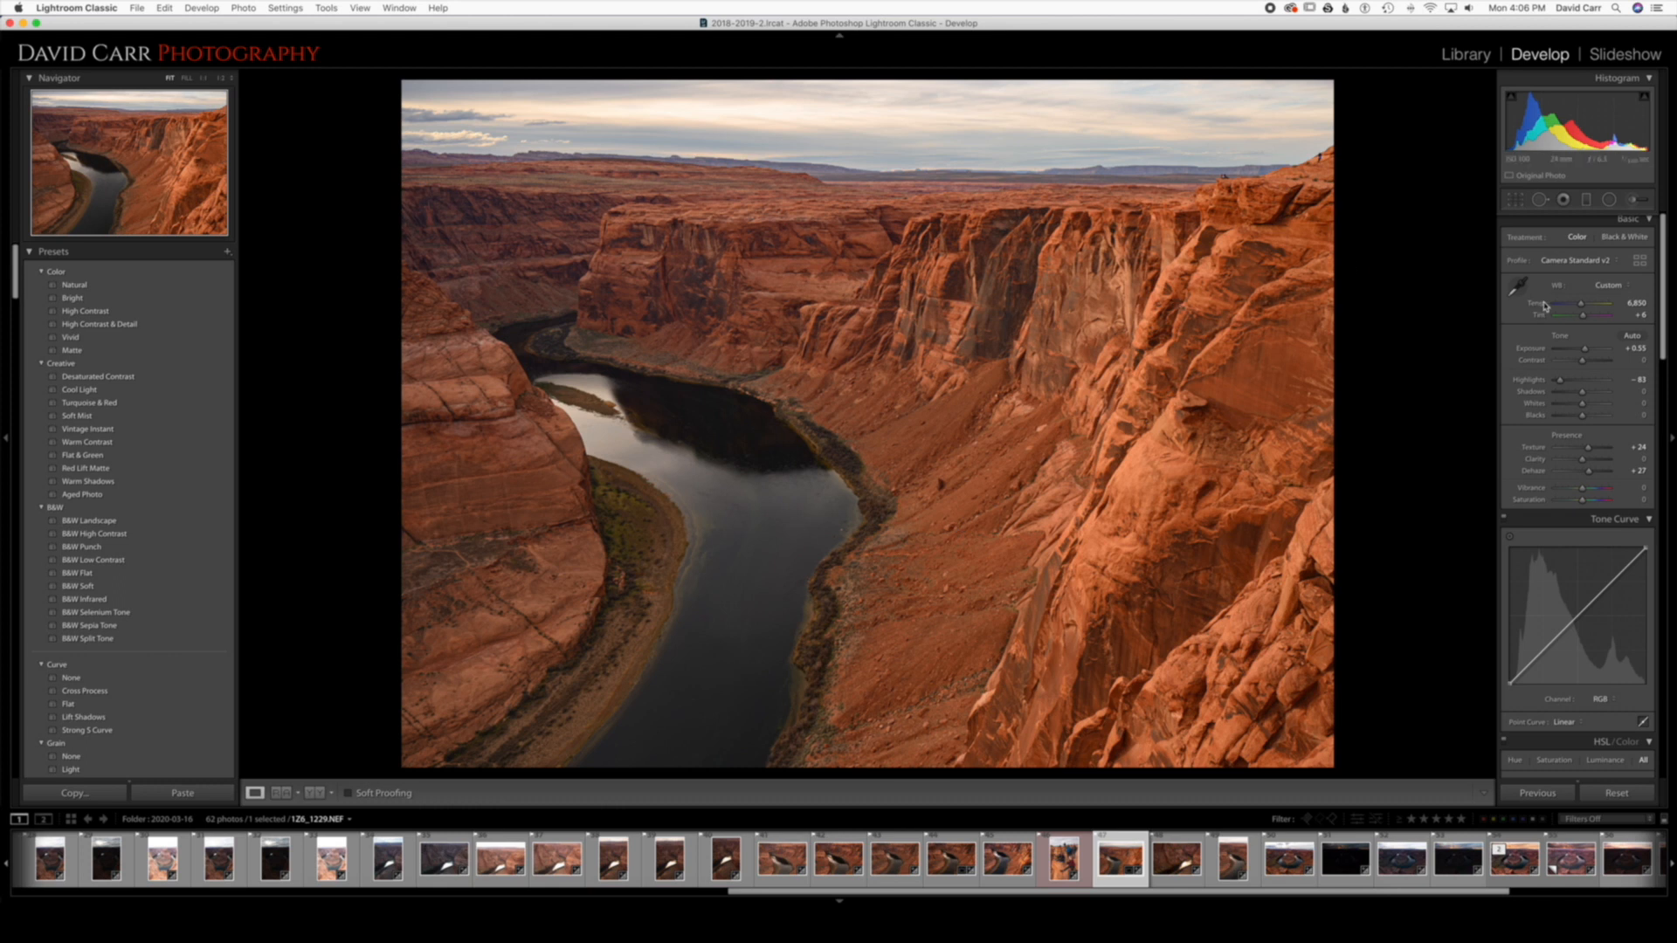
pyautogui.moveTo(1576, 306); pyautogui.dragTo(1578, 309)
pyautogui.moveTo(1582, 320); pyautogui.dragTo(1582, 320)
# Set Shadows to +50, Blacks to -23 and Contrast to +8, and check the photo with the lights out.
pyautogui.click(1583, 394)
pyautogui.moveTo(1583, 394)
pyautogui.mouseDown()
pyautogui.moveTo(1596, 394)
pyautogui.moveTo(1576, 420)
pyautogui.mouseUp()
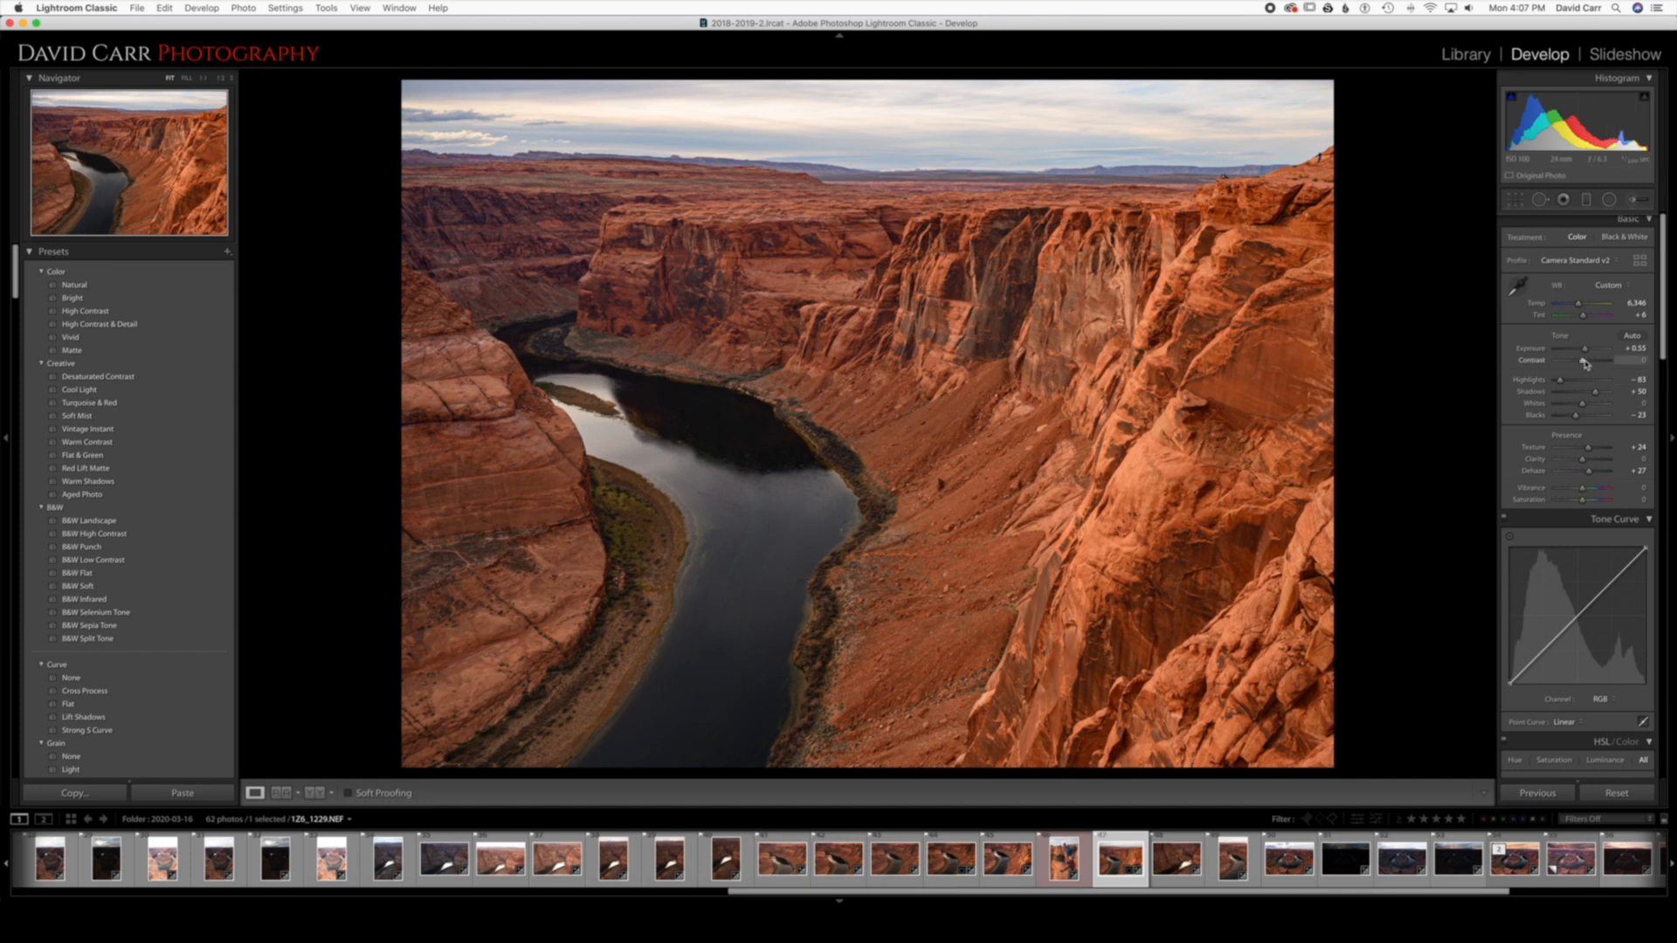
pyautogui.moveTo(1581, 360); pyautogui.dragTo(1585, 365)
pyautogui.press('l')
pyautogui.press('l')
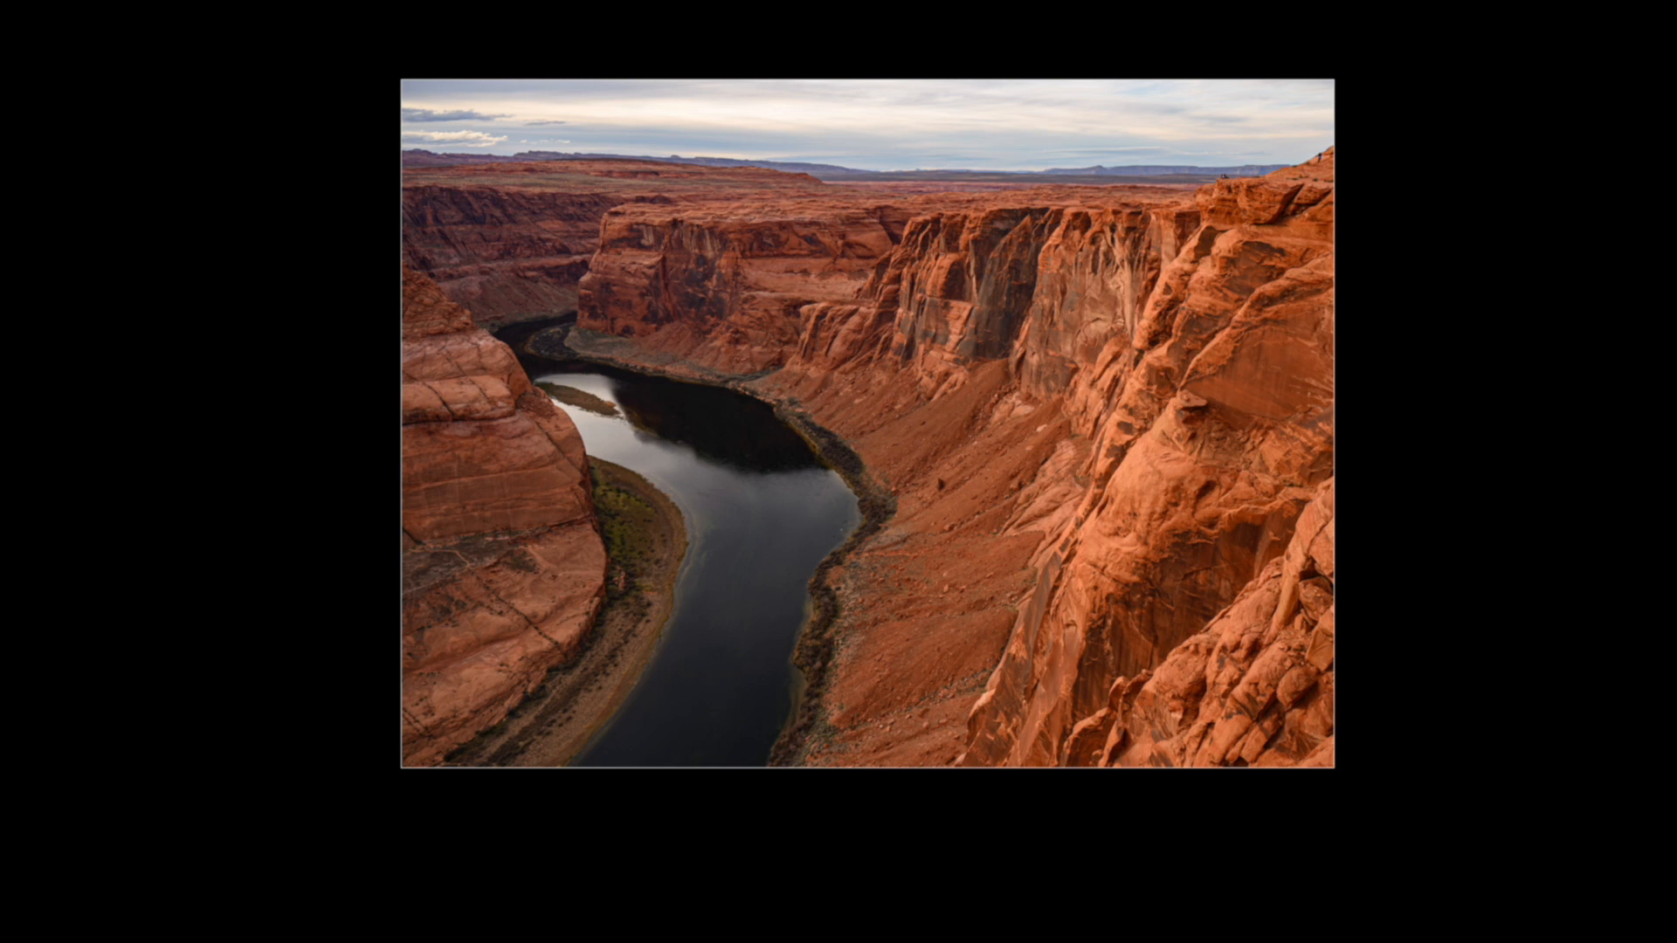
pyautogui.press('l')
pyautogui.press('l')
pyautogui.press('l')
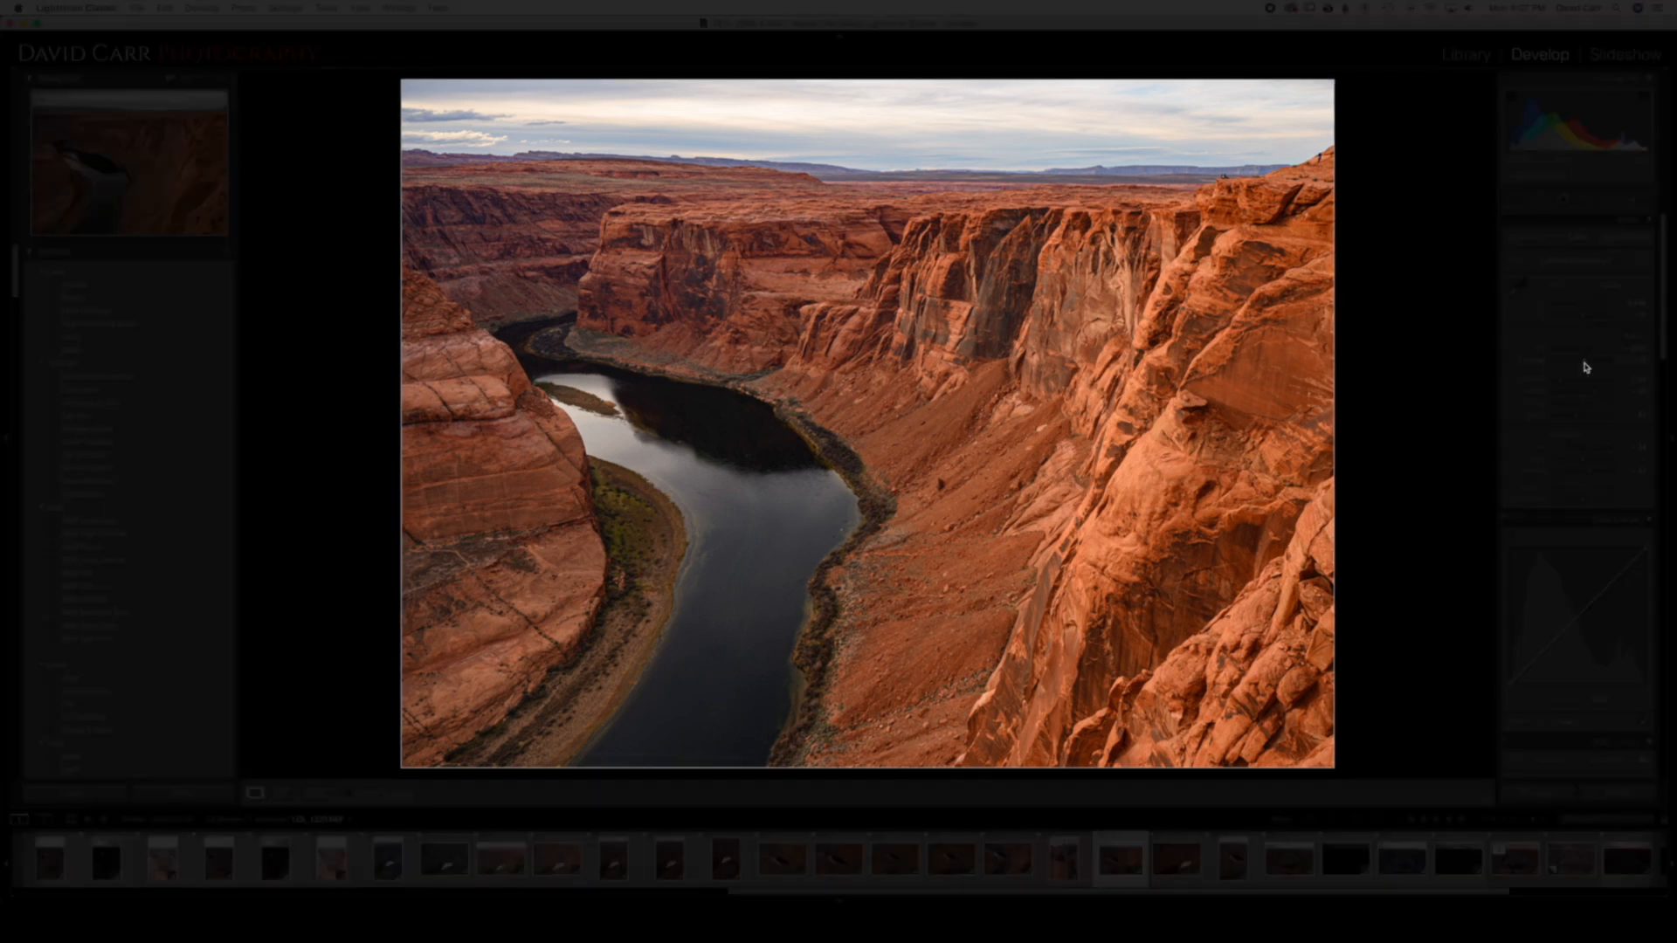
pyautogui.press('l')
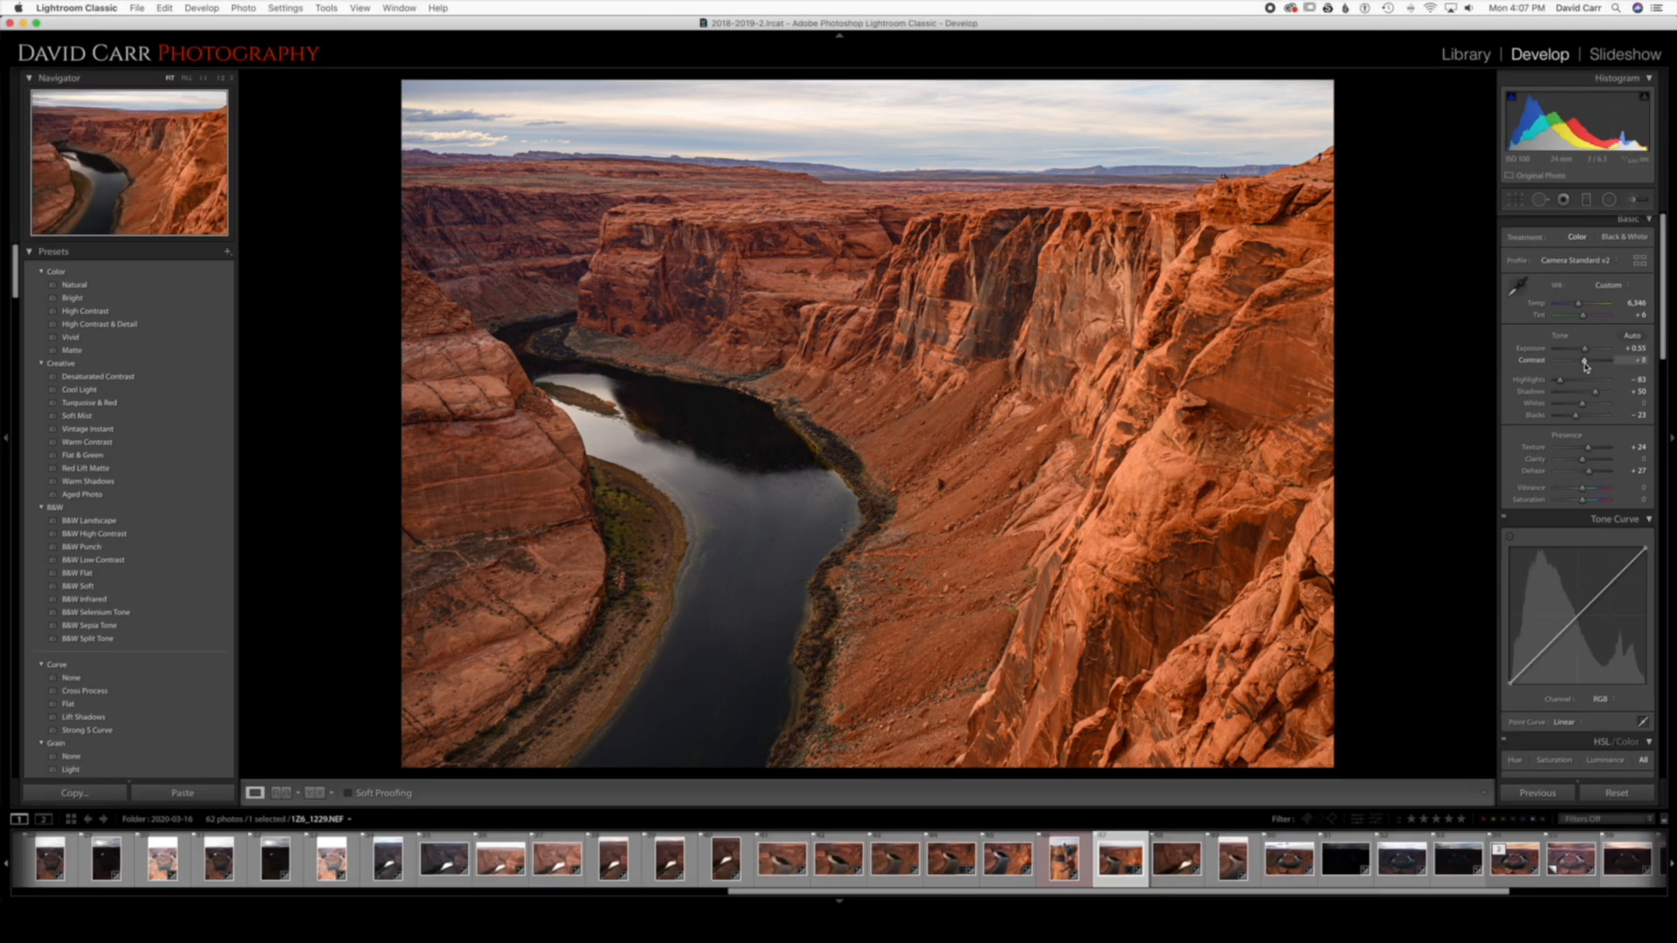
# Refine the photo to Exposure +0.70, Texture +21, Clarity +13 and Blacks -36.
pyautogui.moveTo(1584, 354); pyautogui.dragTo(1586, 354)
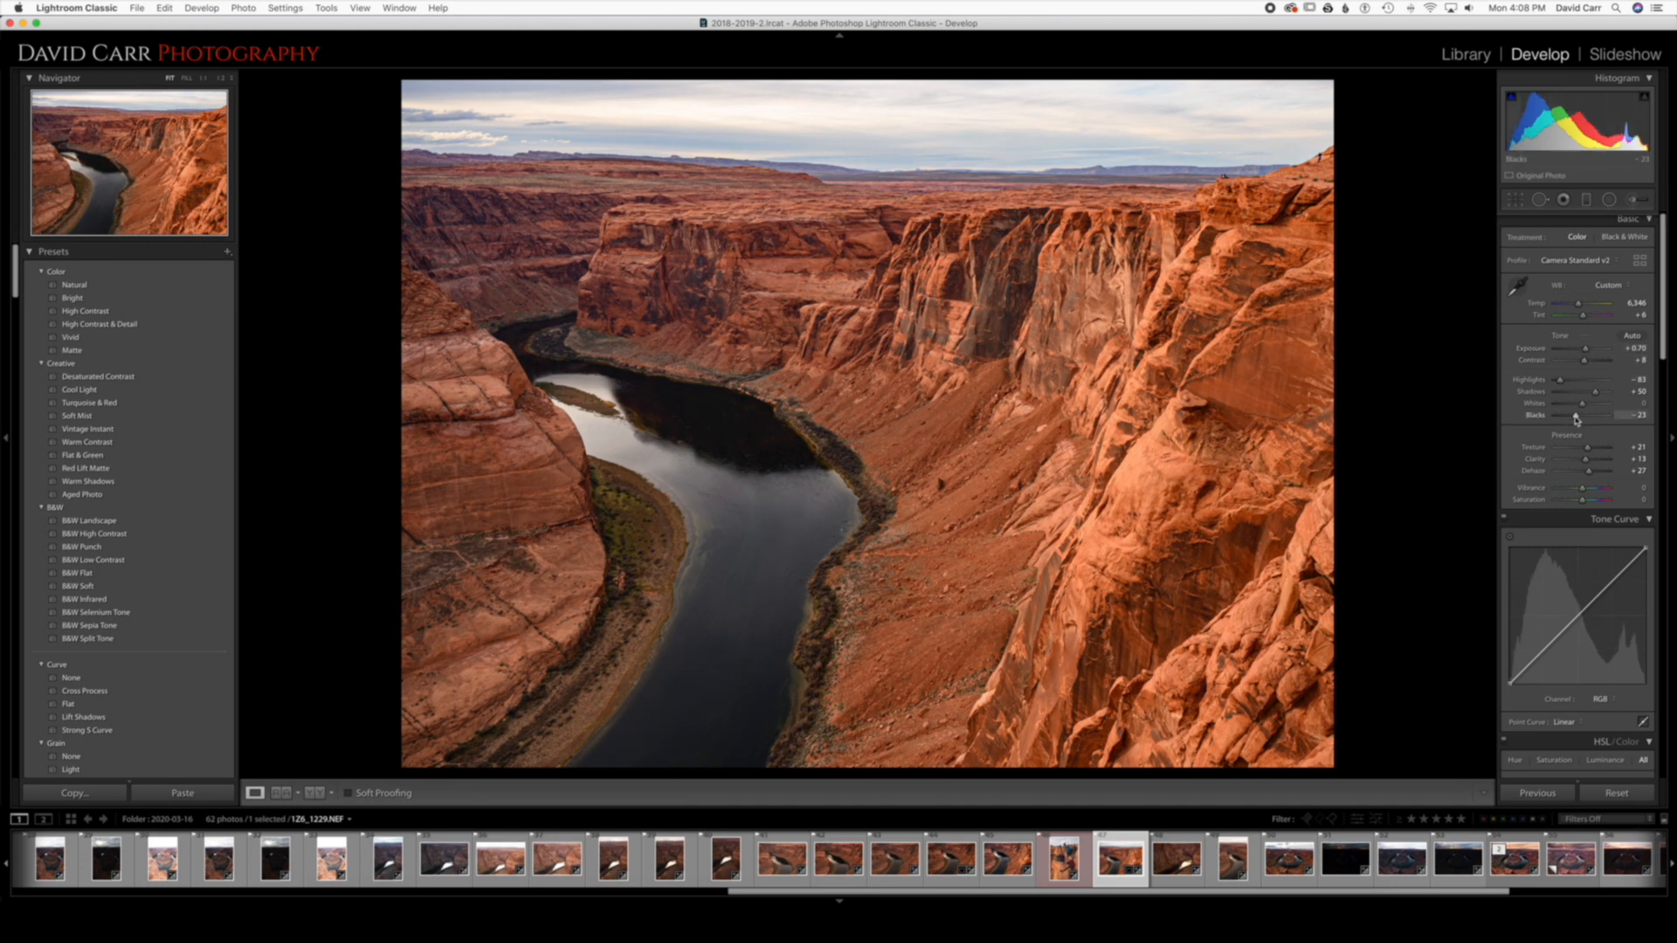
pyautogui.moveTo(1576, 416); pyautogui.dragTo(1572, 421)
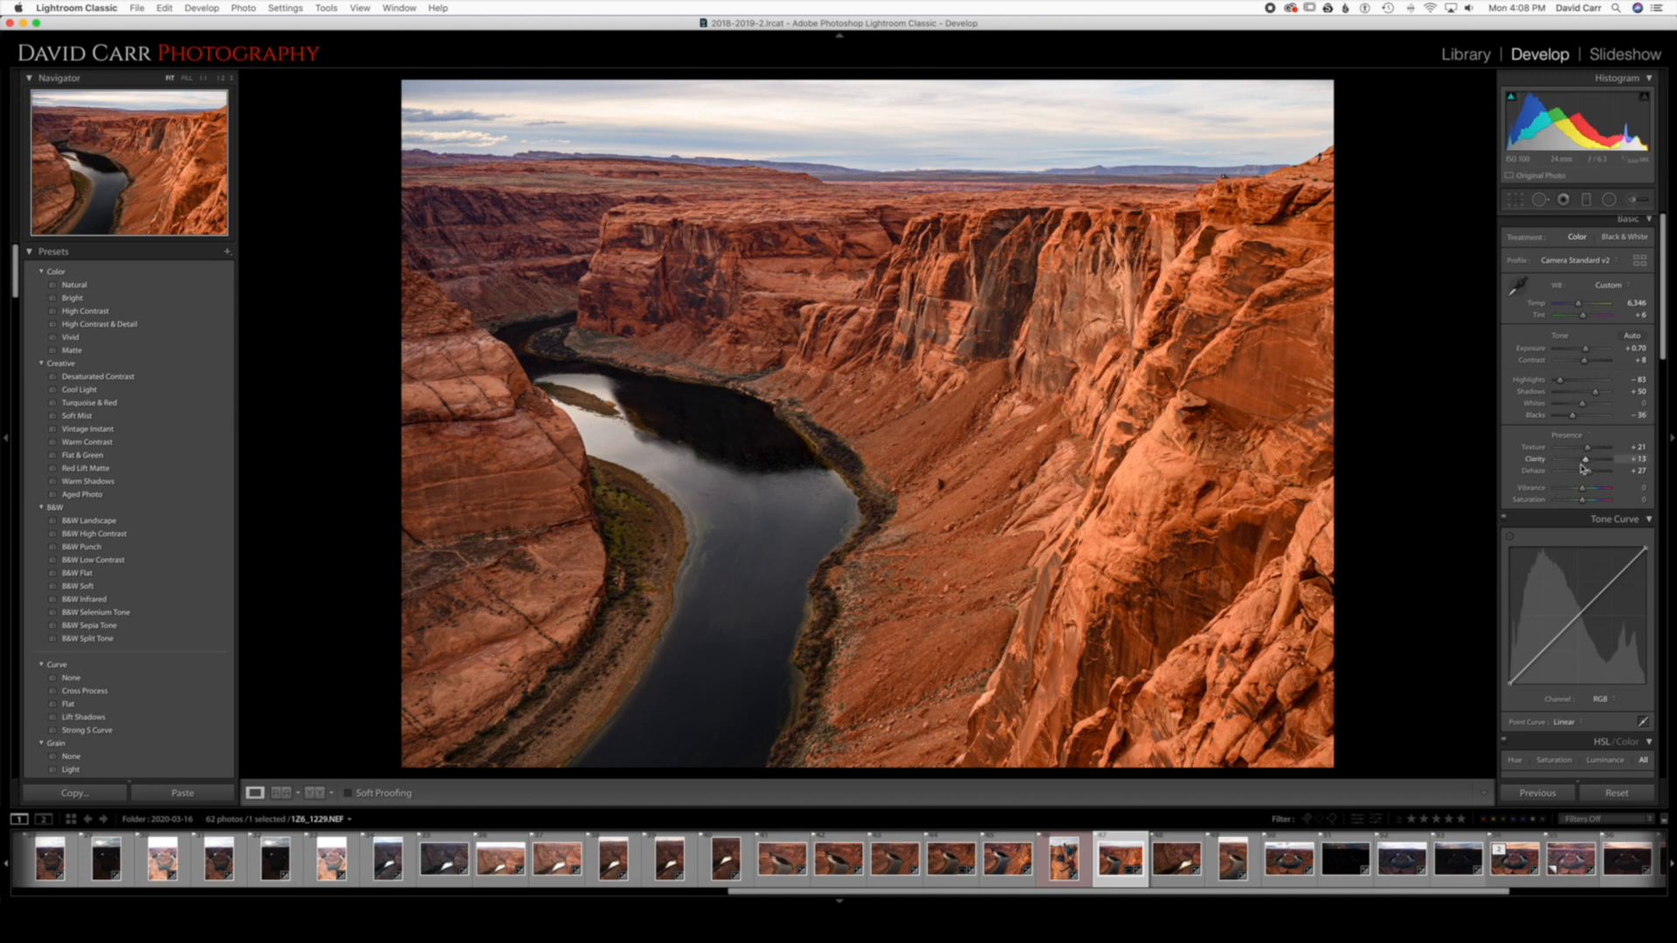
# Try out Vibrance and Saturation changes and a black-and-white conversion of the photo.
pyautogui.click(1582, 491)
pyautogui.moveTo(1583, 491); pyautogui.dragTo(1582, 494)
pyautogui.moveTo(1582, 503); pyautogui.dragTo(1582, 503)
pyautogui.press('v')
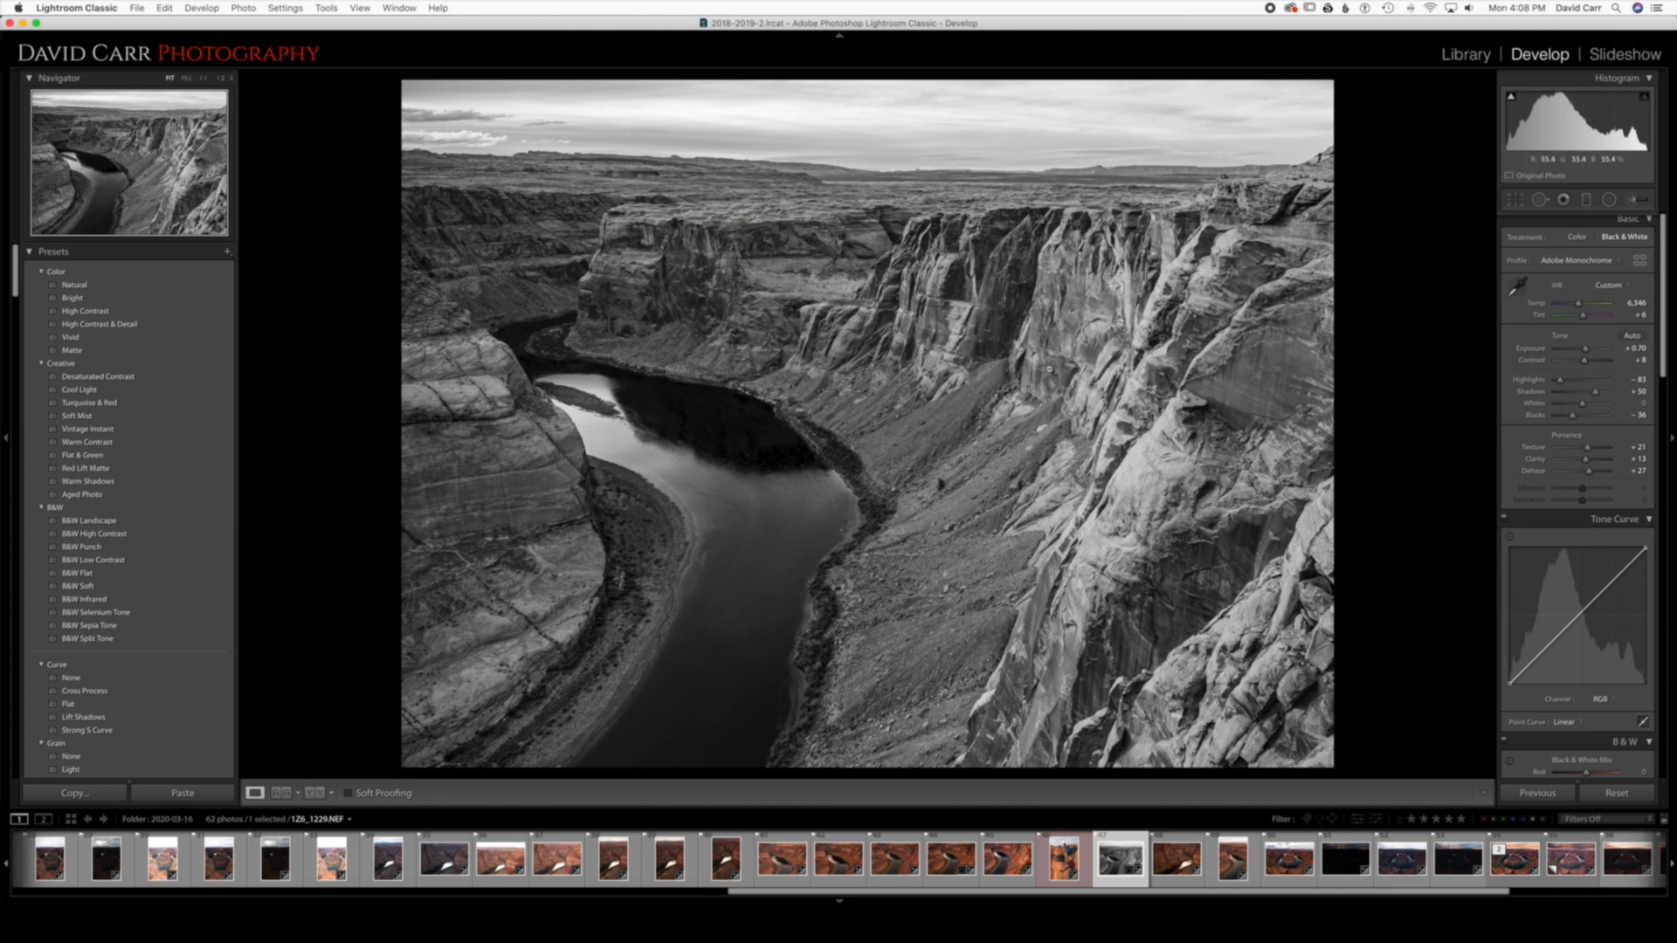
pyautogui.press('v')
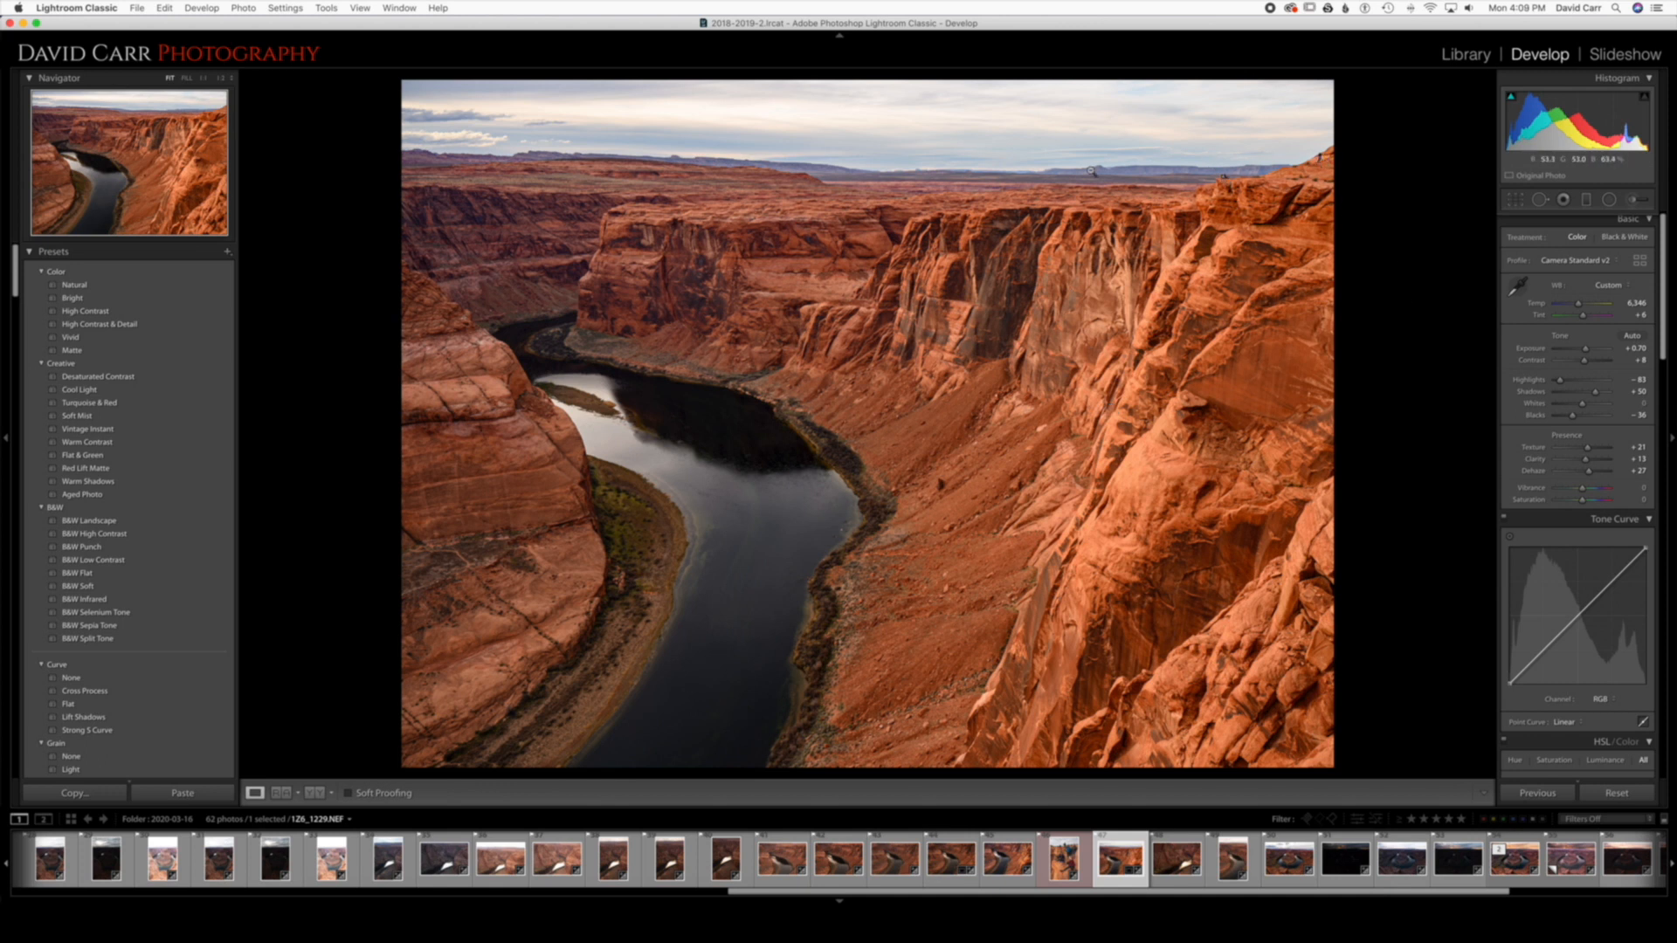
# Set up an adjustment brush based on the Temp effect, with Temp at 24 and Tint at 16.
pyautogui.click(856, 128)
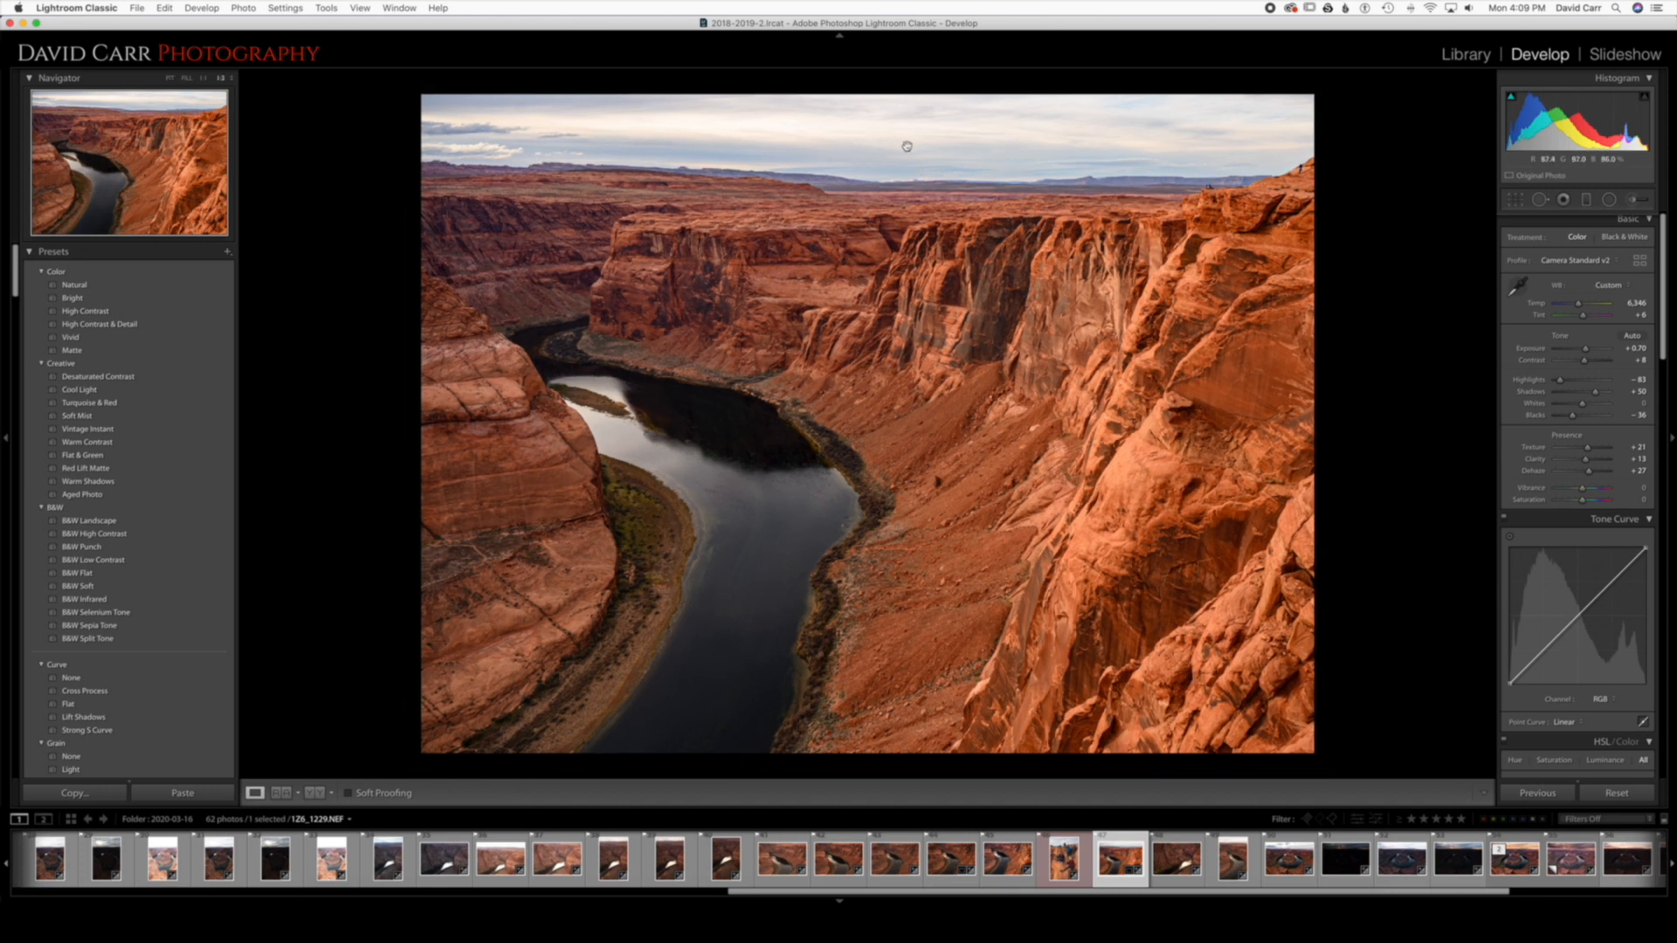
pyautogui.press('k')
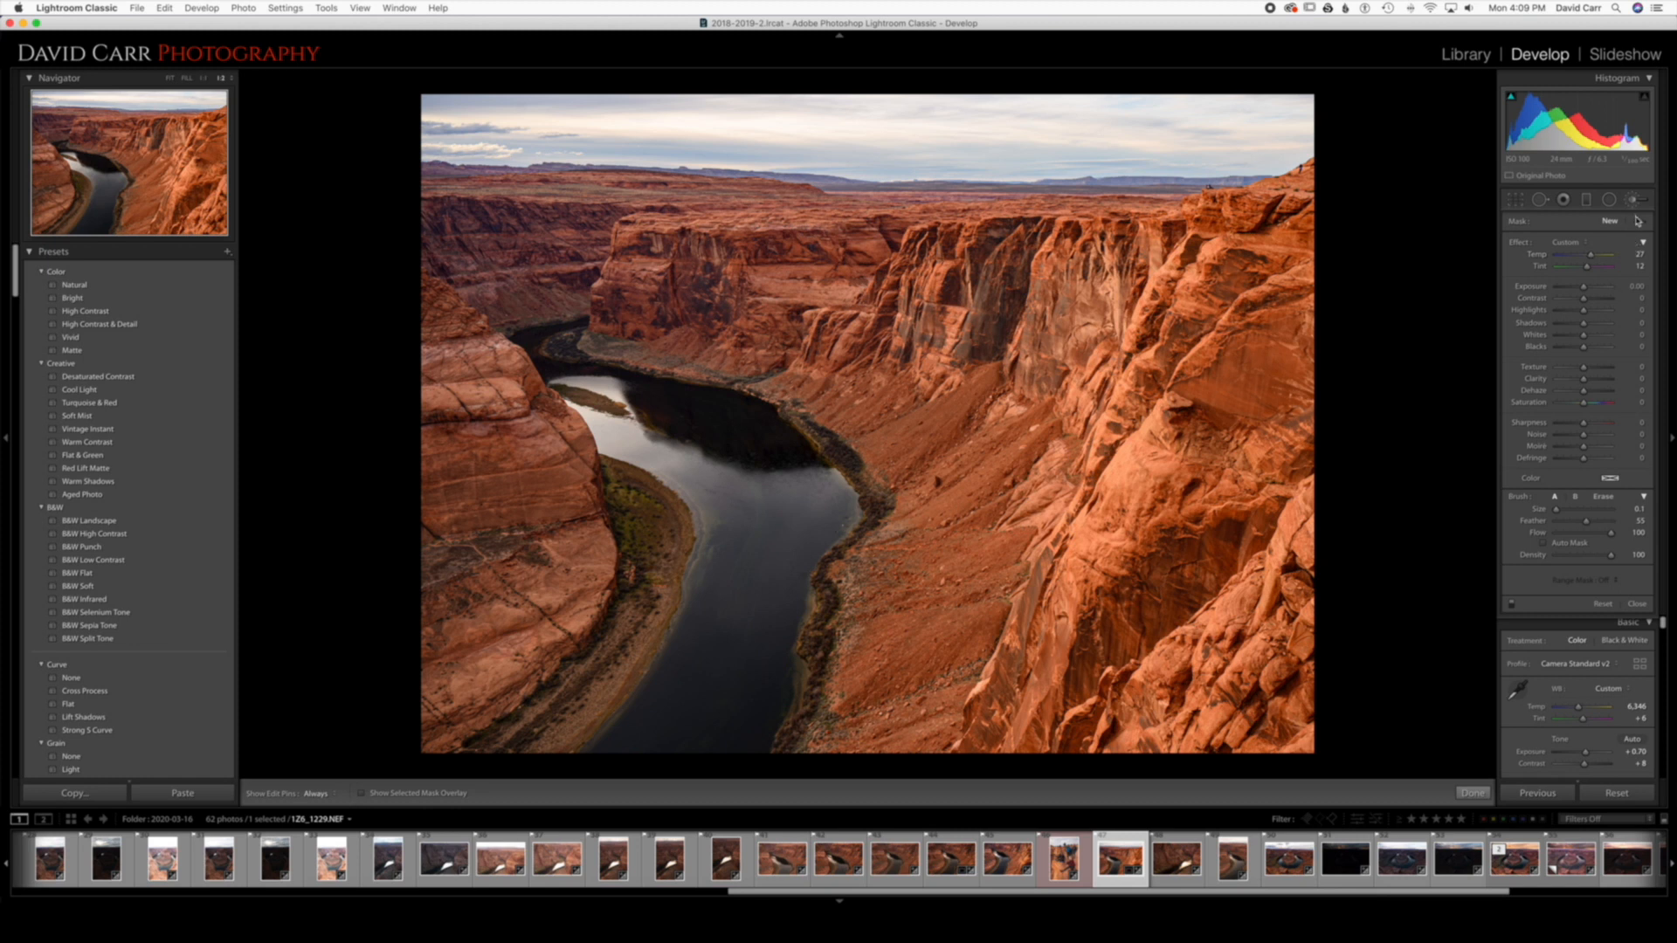
pyautogui.click(1566, 246)
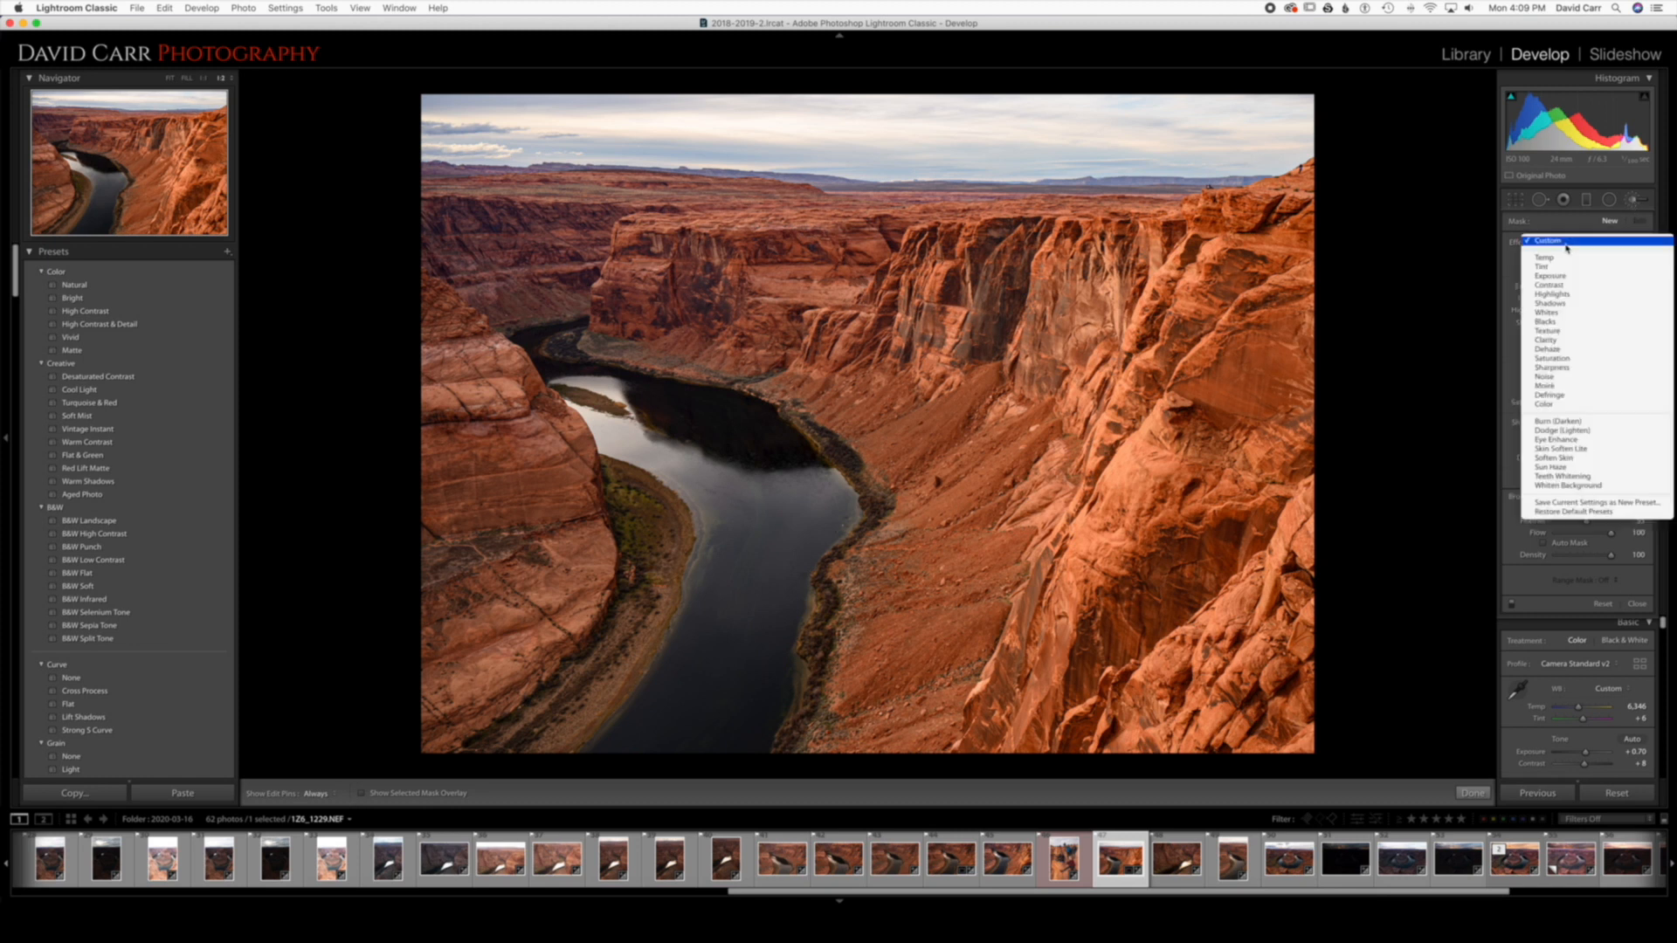
pyautogui.click(1544, 258)
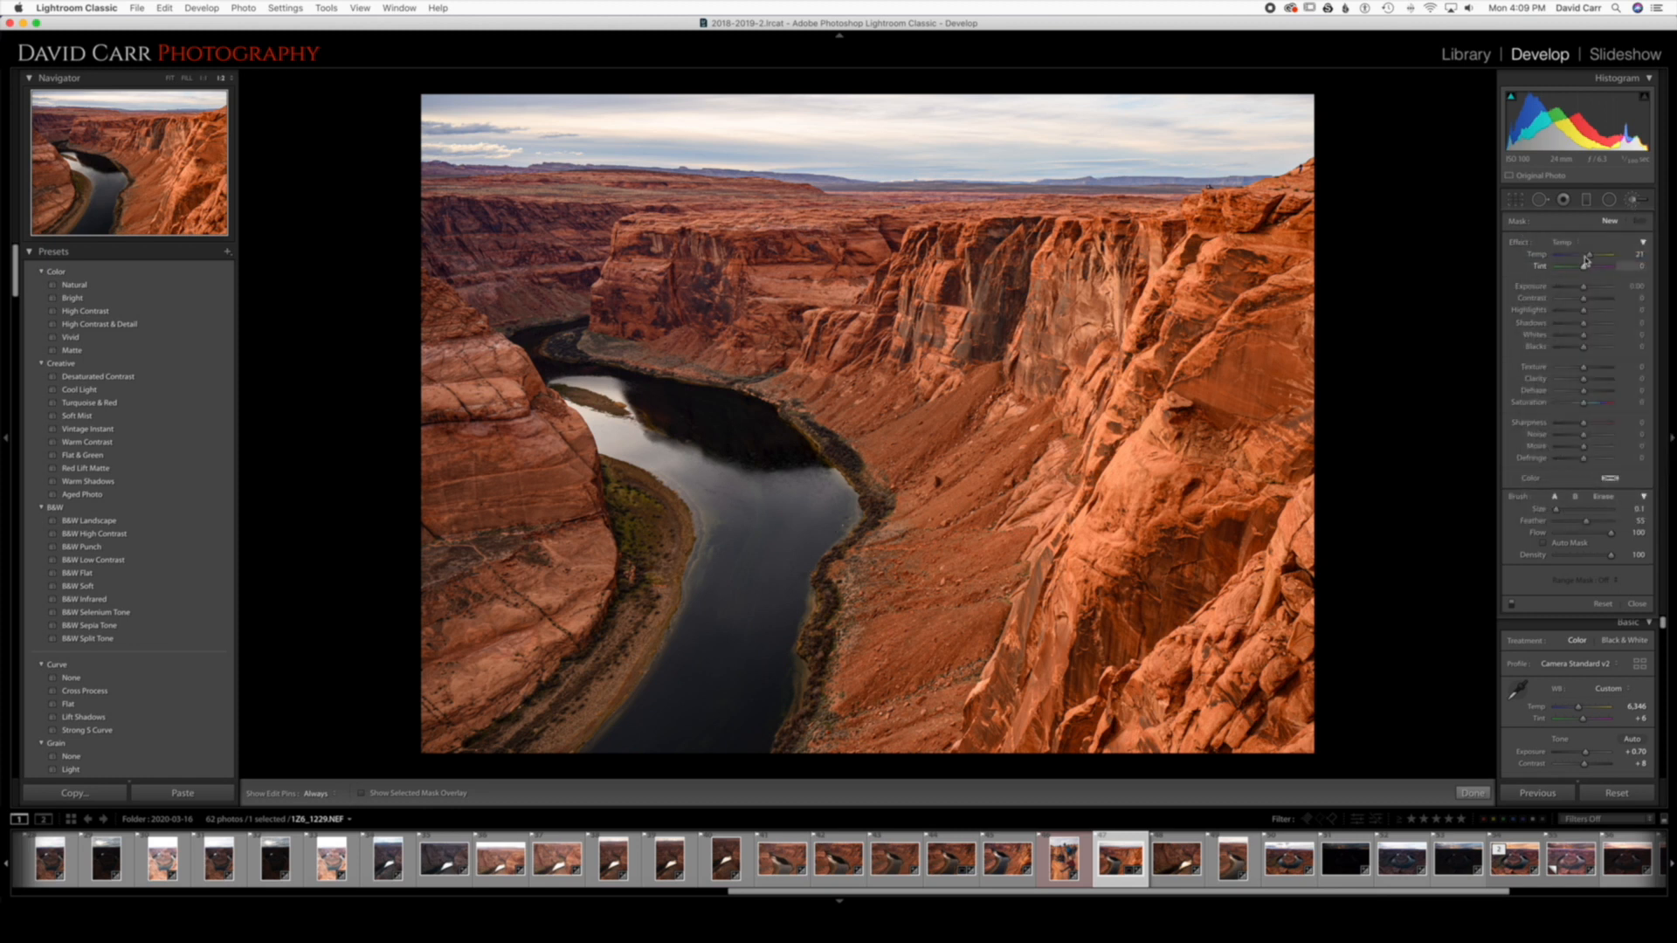
pyautogui.moveTo(1583, 254); pyautogui.dragTo(1586, 268)
# Paint the warming adjustment across the whole sky with a size 8.0 brush, and reduce the brush size to 4.0.
pyautogui.scroll(8, 583, 150)
pyautogui.moveTo(416, 108)
pyautogui.mouseDown()
pyautogui.moveTo(1296, 113)
pyautogui.moveTo(1244, 141)
pyautogui.moveTo(1168, 143)
pyautogui.moveTo(544, 127)
pyautogui.mouseUp()
pyautogui.moveTo(412, 131)
pyautogui.mouseDown()
pyautogui.moveTo(860, 150)
pyautogui.moveTo(1293, 137)
pyautogui.moveTo(1247, 133)
pyautogui.mouseUp()
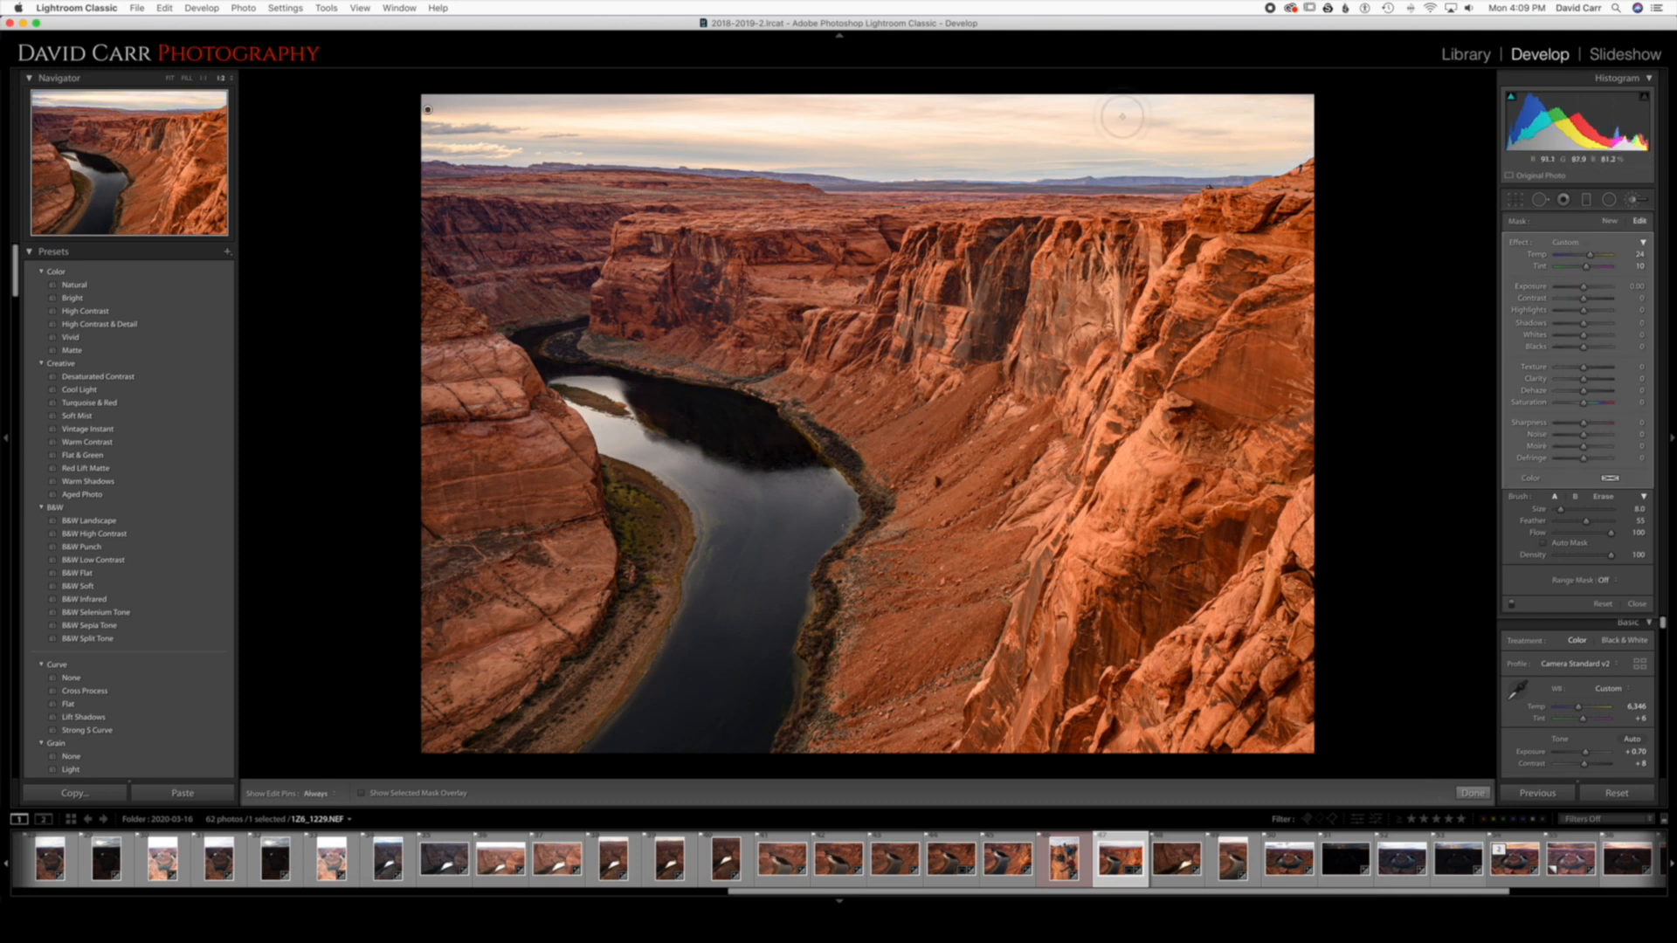
pyautogui.press('[')
pyautogui.press('[')
pyautogui.press('h')
pyautogui.press('h')
# Lower the sky adjustment's Highlights, set its Exposure to -0.33, and raise Tint to 46 and Temp to 49.
pyautogui.moveTo(1582, 311); pyautogui.dragTo(1580, 290)
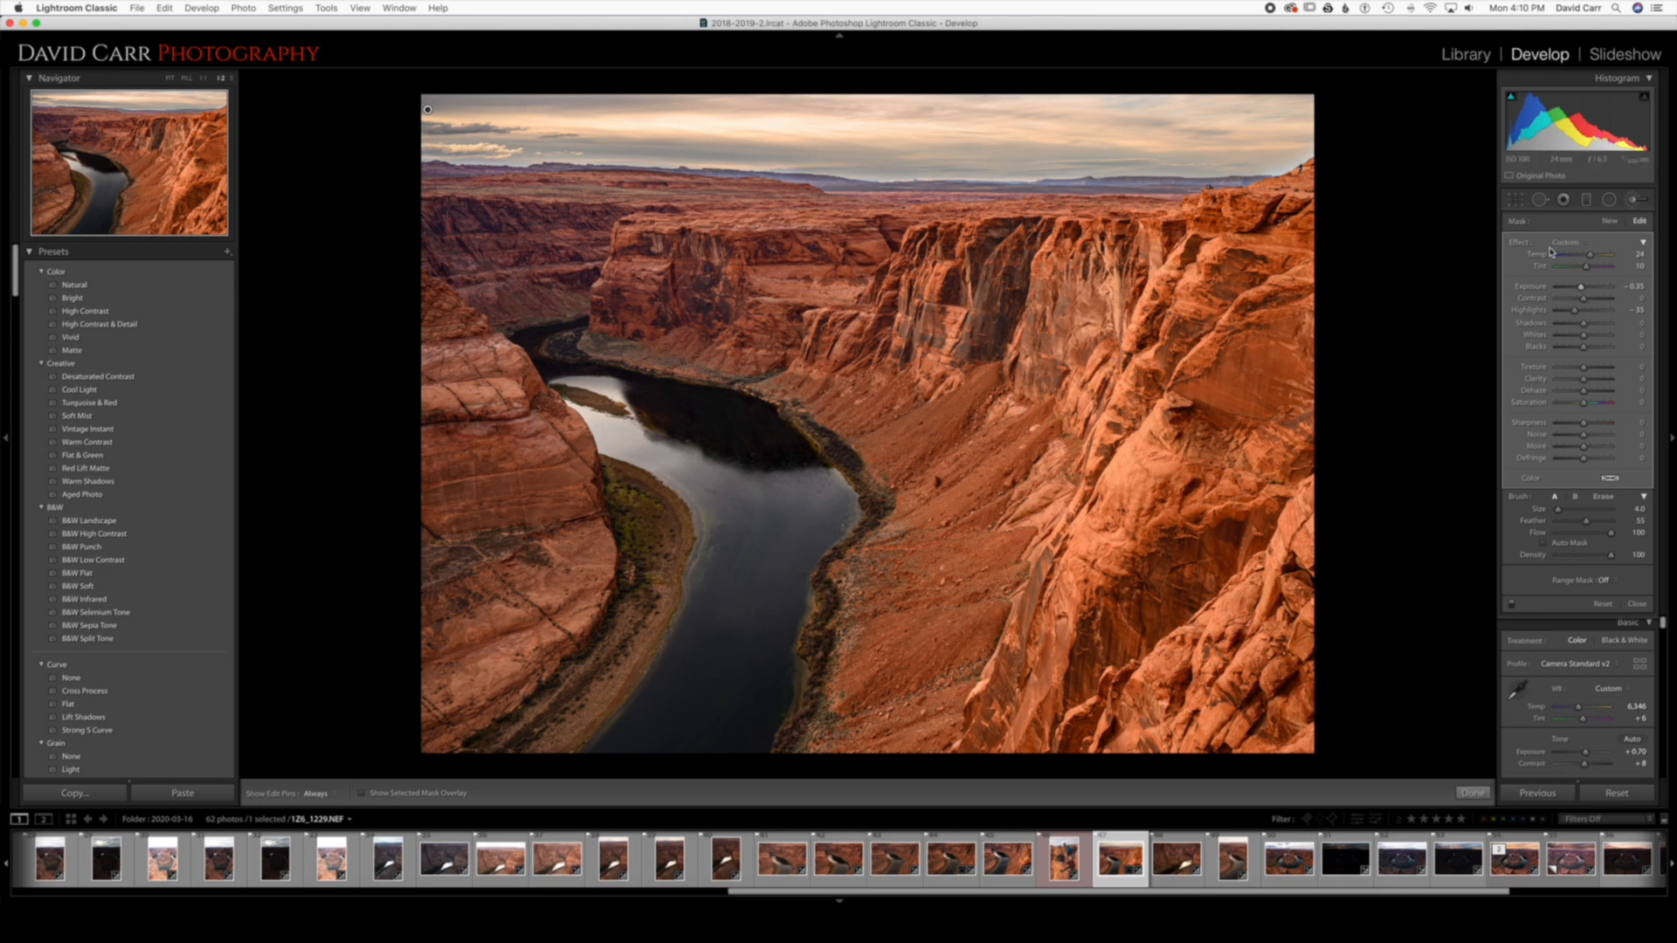
pyautogui.moveTo(1588, 269); pyautogui.dragTo(1598, 271)
pyautogui.moveTo(1590, 256); pyautogui.dragTo(1596, 257)
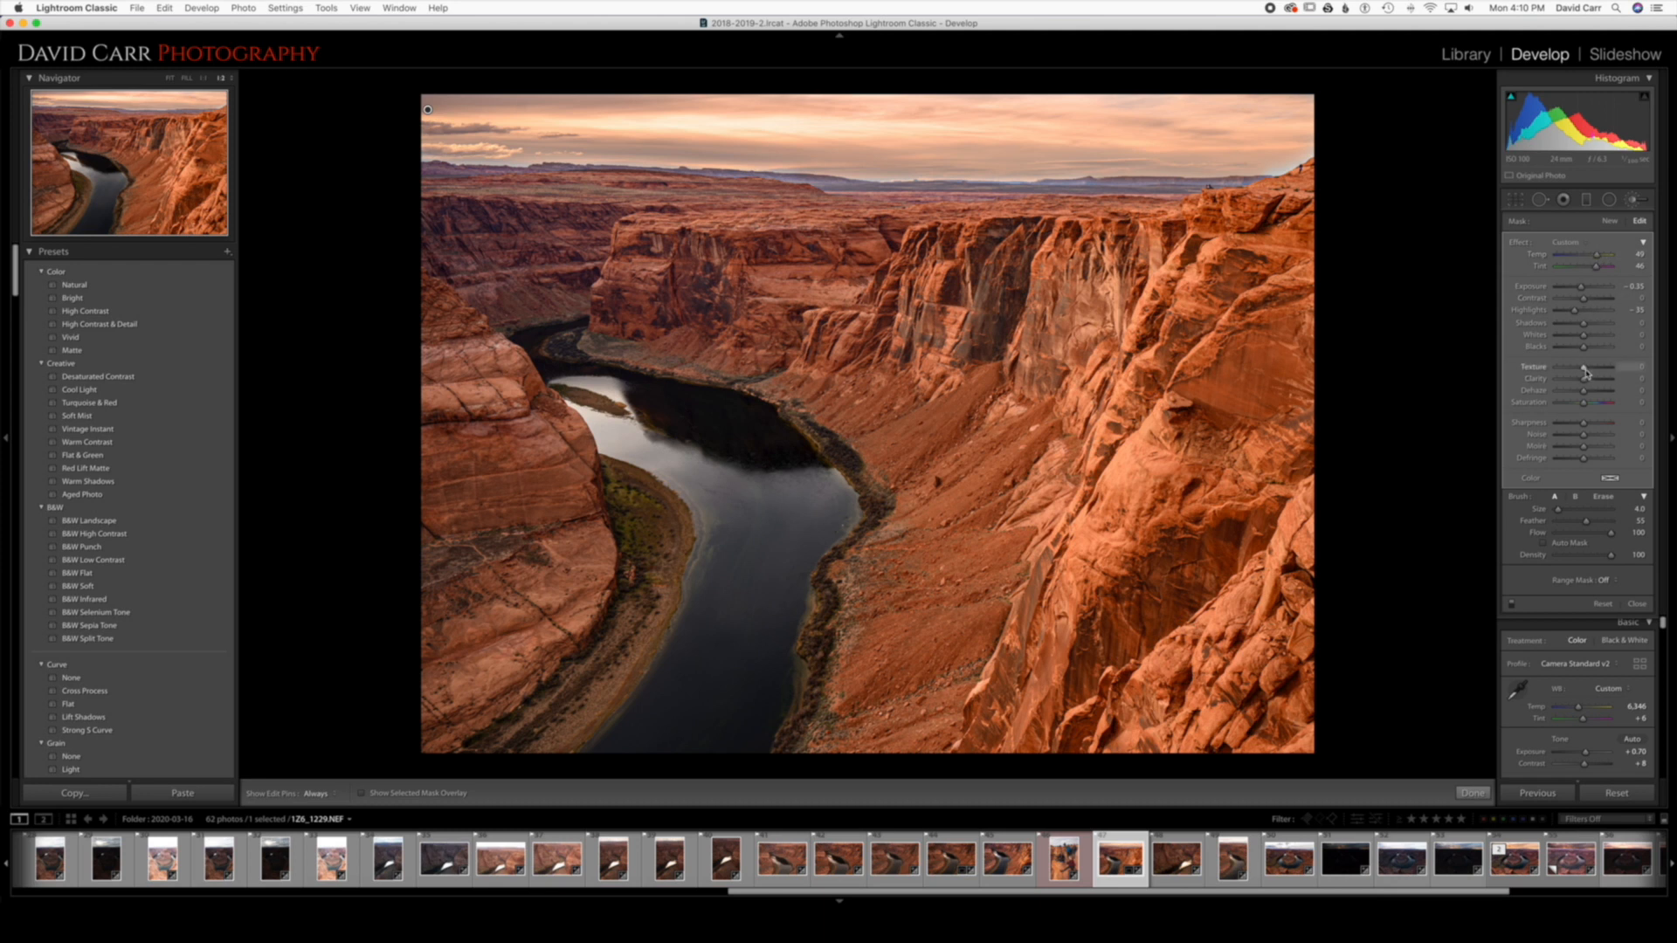
# Set the sky brush adjustment's Texture to 26, Clarity to 20, Dehaze to 23 and Blacks to 14.
pyautogui.moveTo(1585, 373); pyautogui.dragTo(1589, 395)
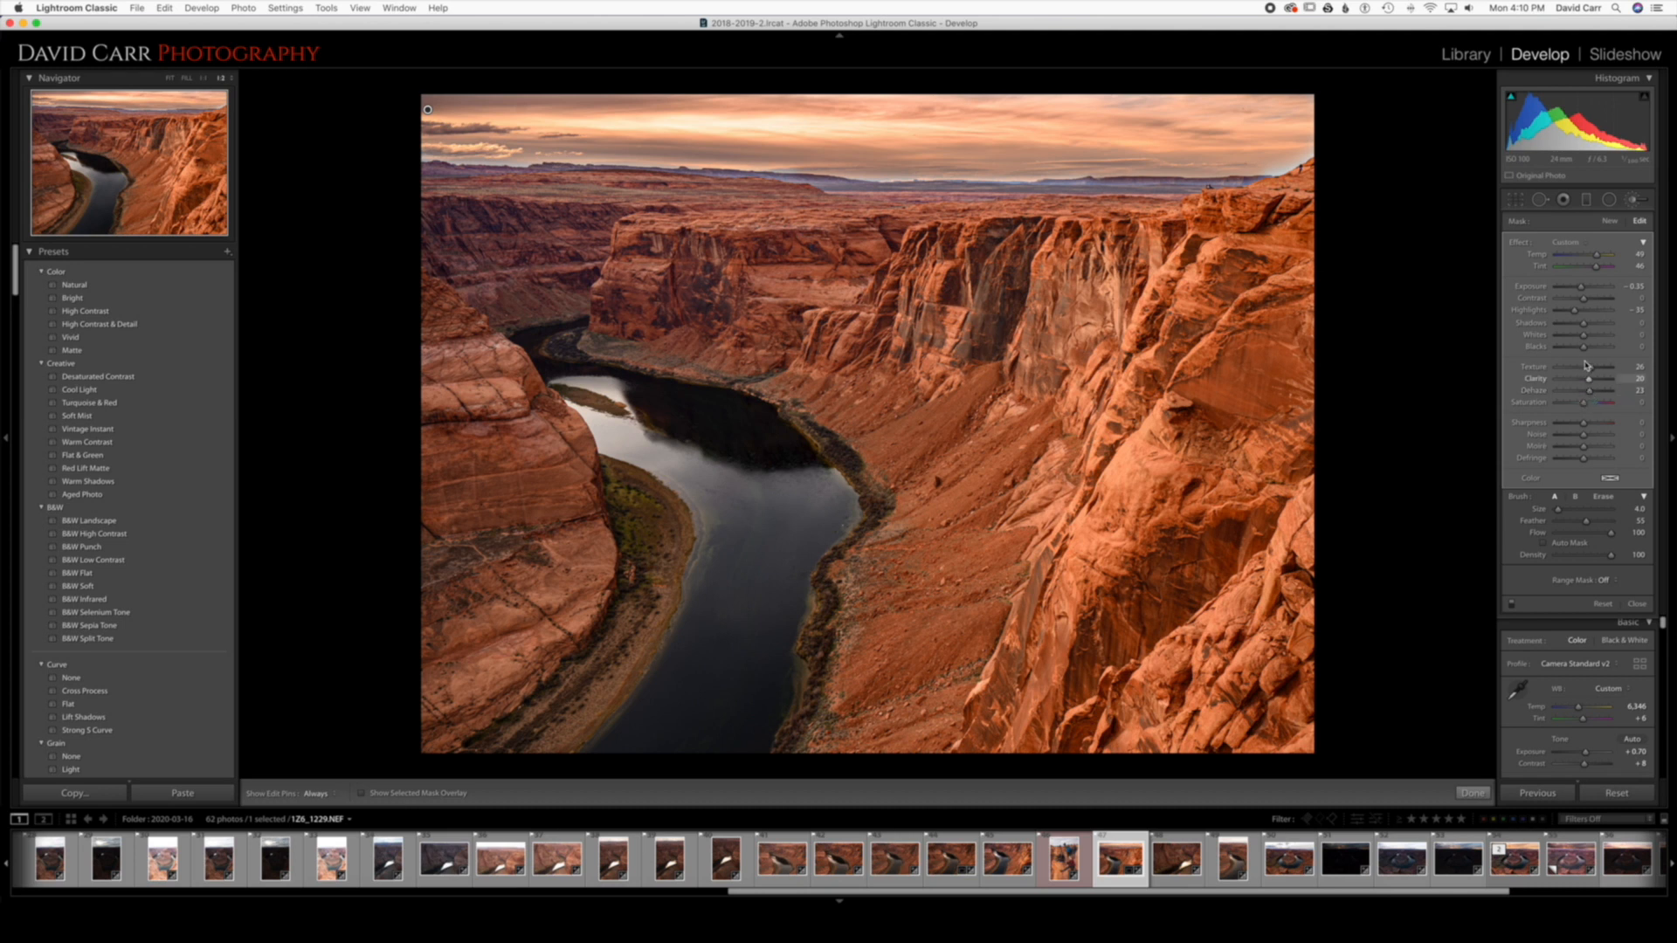
pyautogui.moveTo(1584, 350); pyautogui.dragTo(1586, 352)
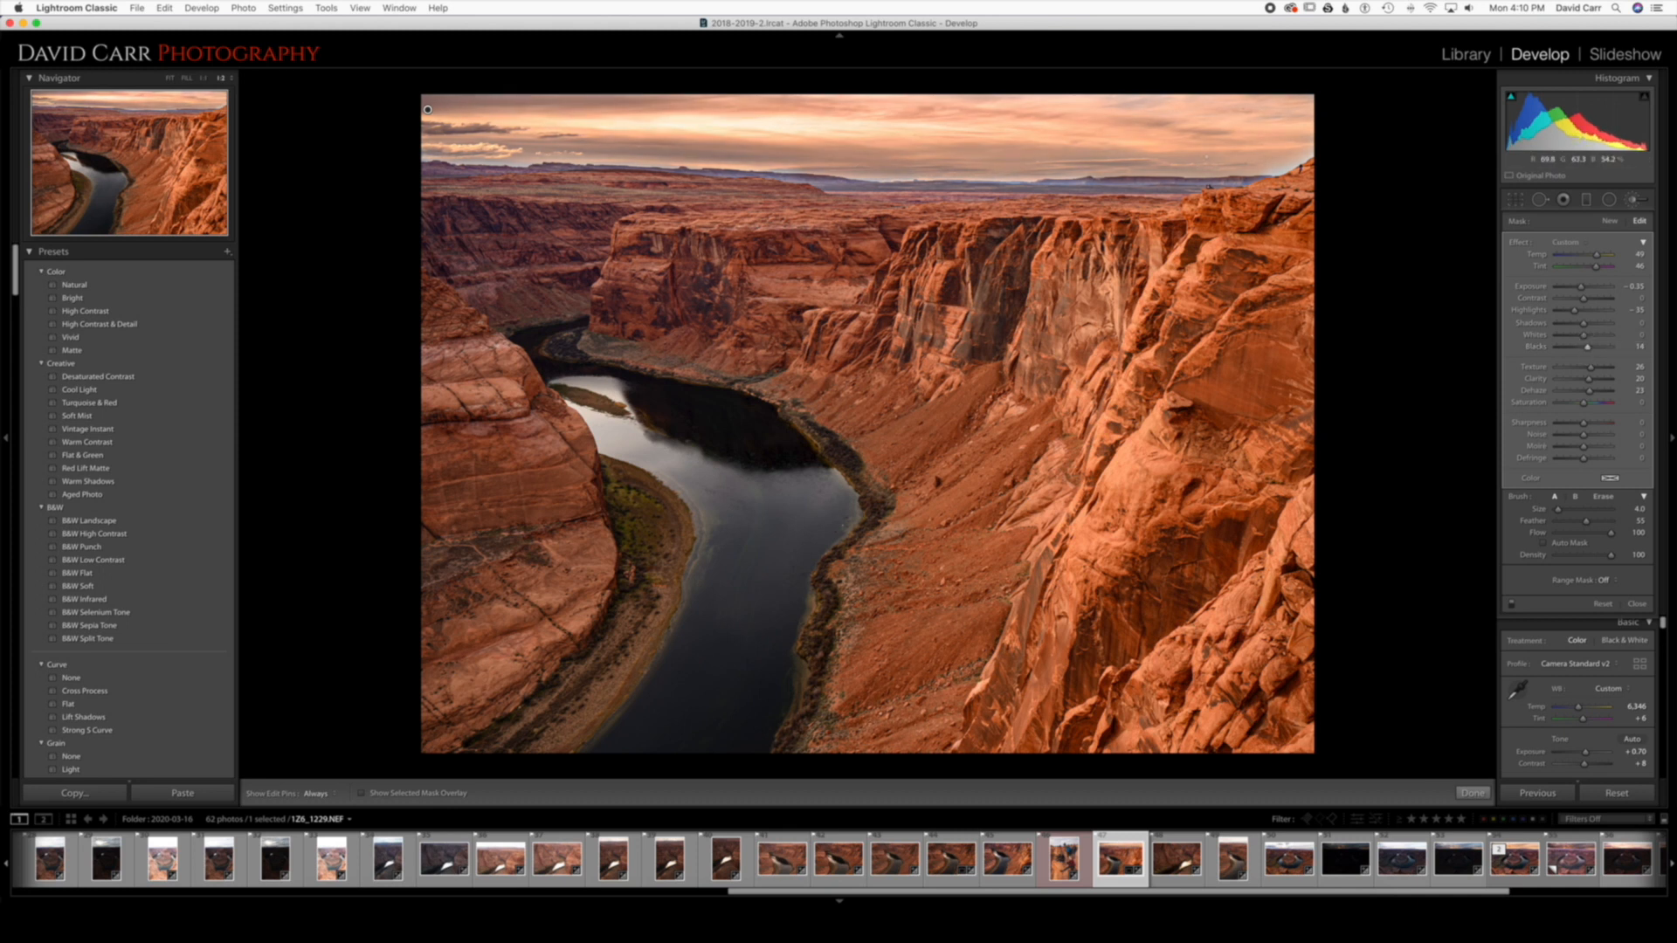
# Erase the sky brush adjustment from the distant plateau along the horizon, and raise the main brush's Feather.
pyautogui.press('super+equal')
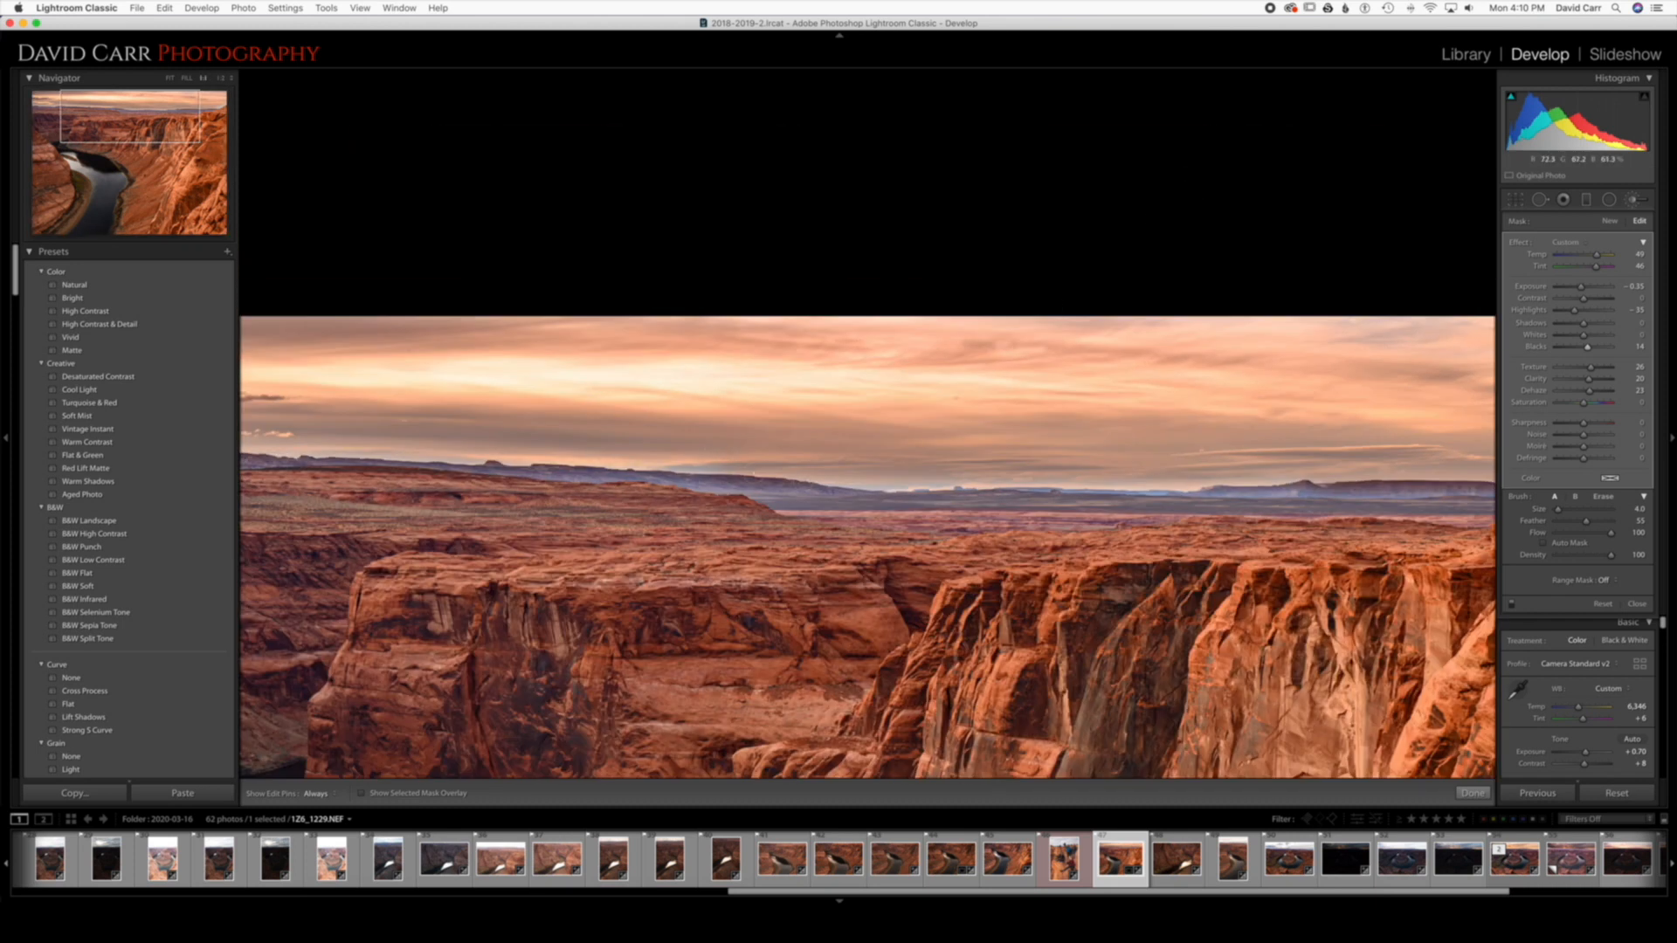
pyautogui.moveTo(1336, 434); pyautogui.dragTo(911, 350)
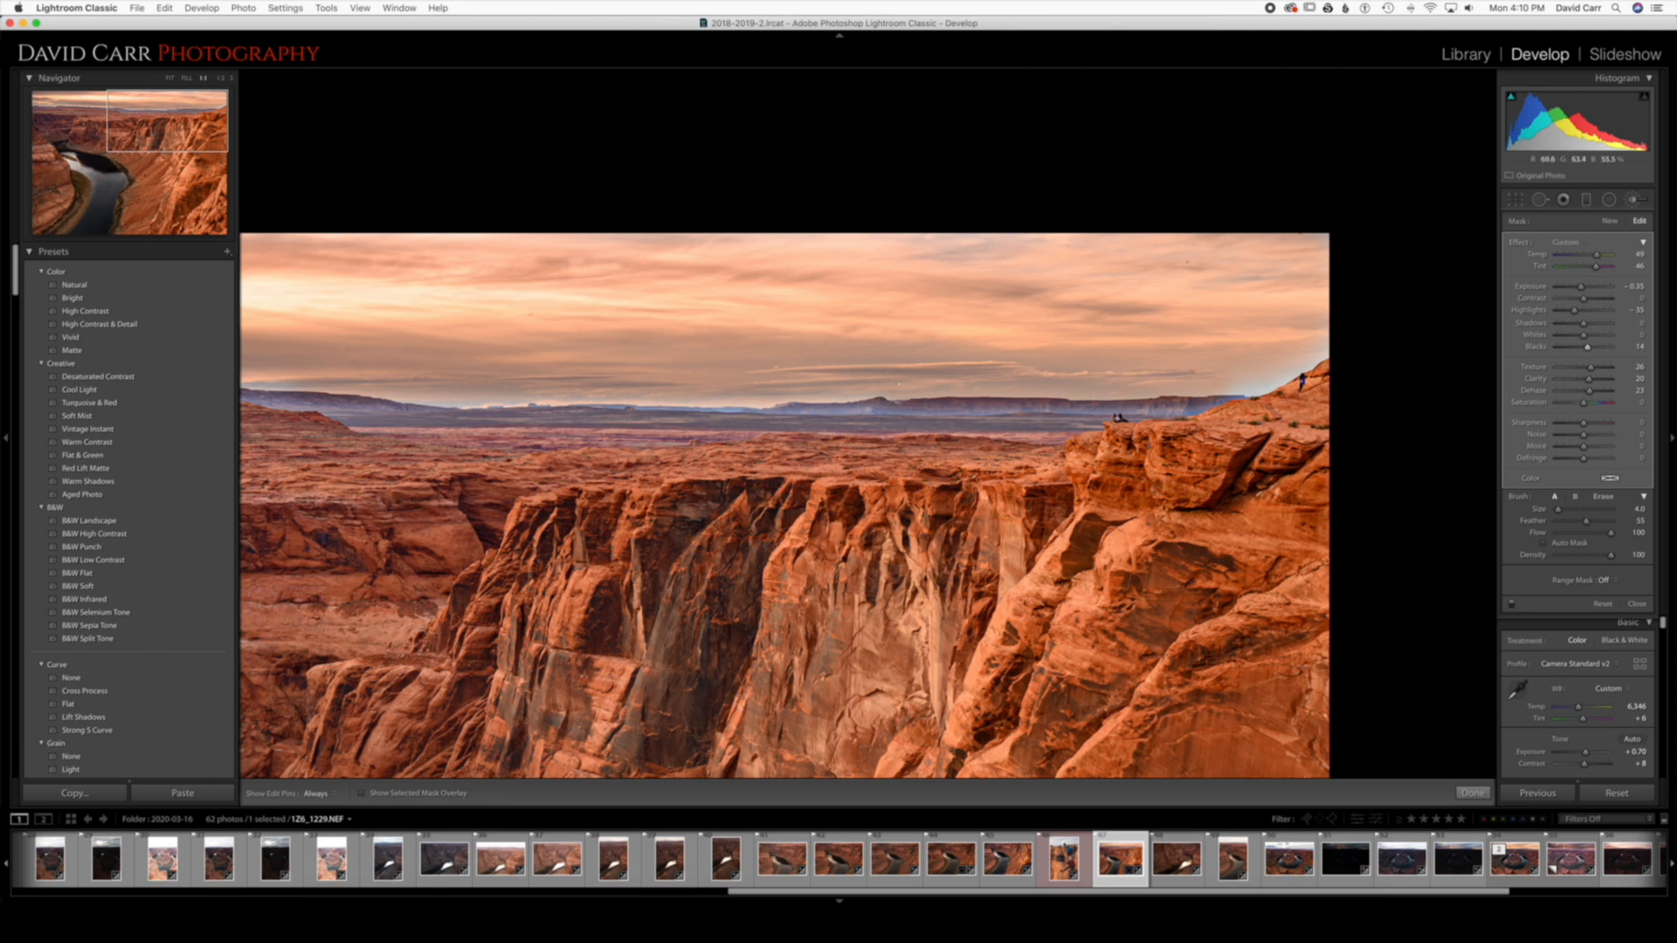
pyautogui.press('alt')
pyautogui.moveTo(867, 417)
pyautogui.mouseDown()
pyautogui.moveTo(1029, 412)
pyautogui.moveTo(957, 409)
pyautogui.mouseUp()
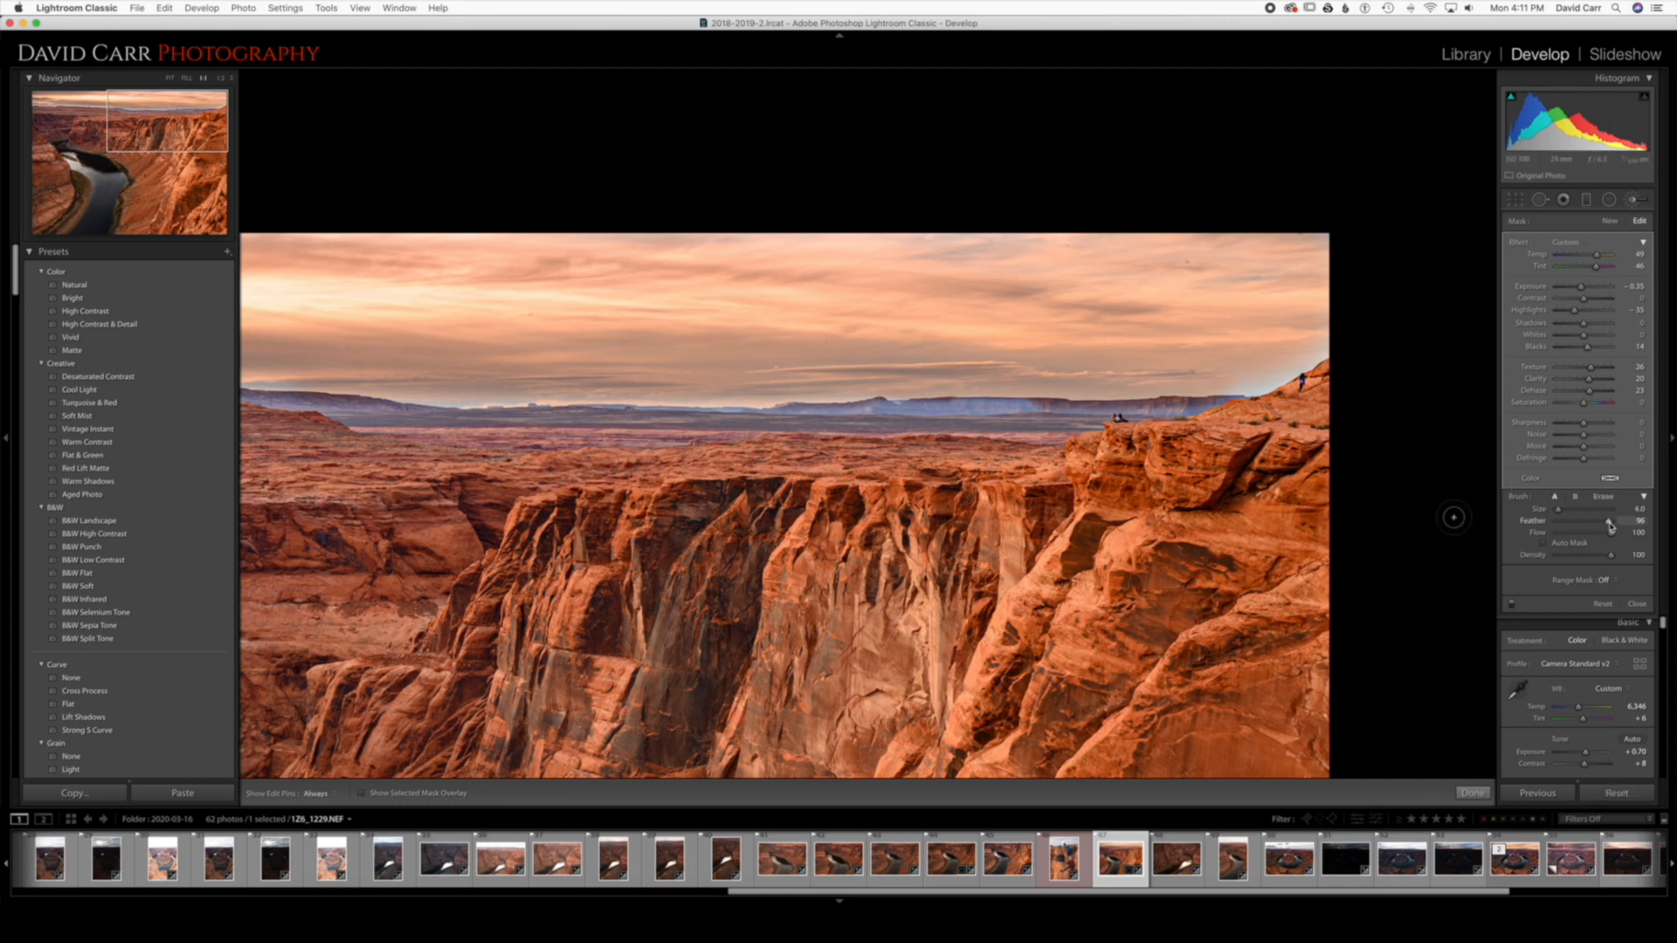
pyautogui.press('alt')
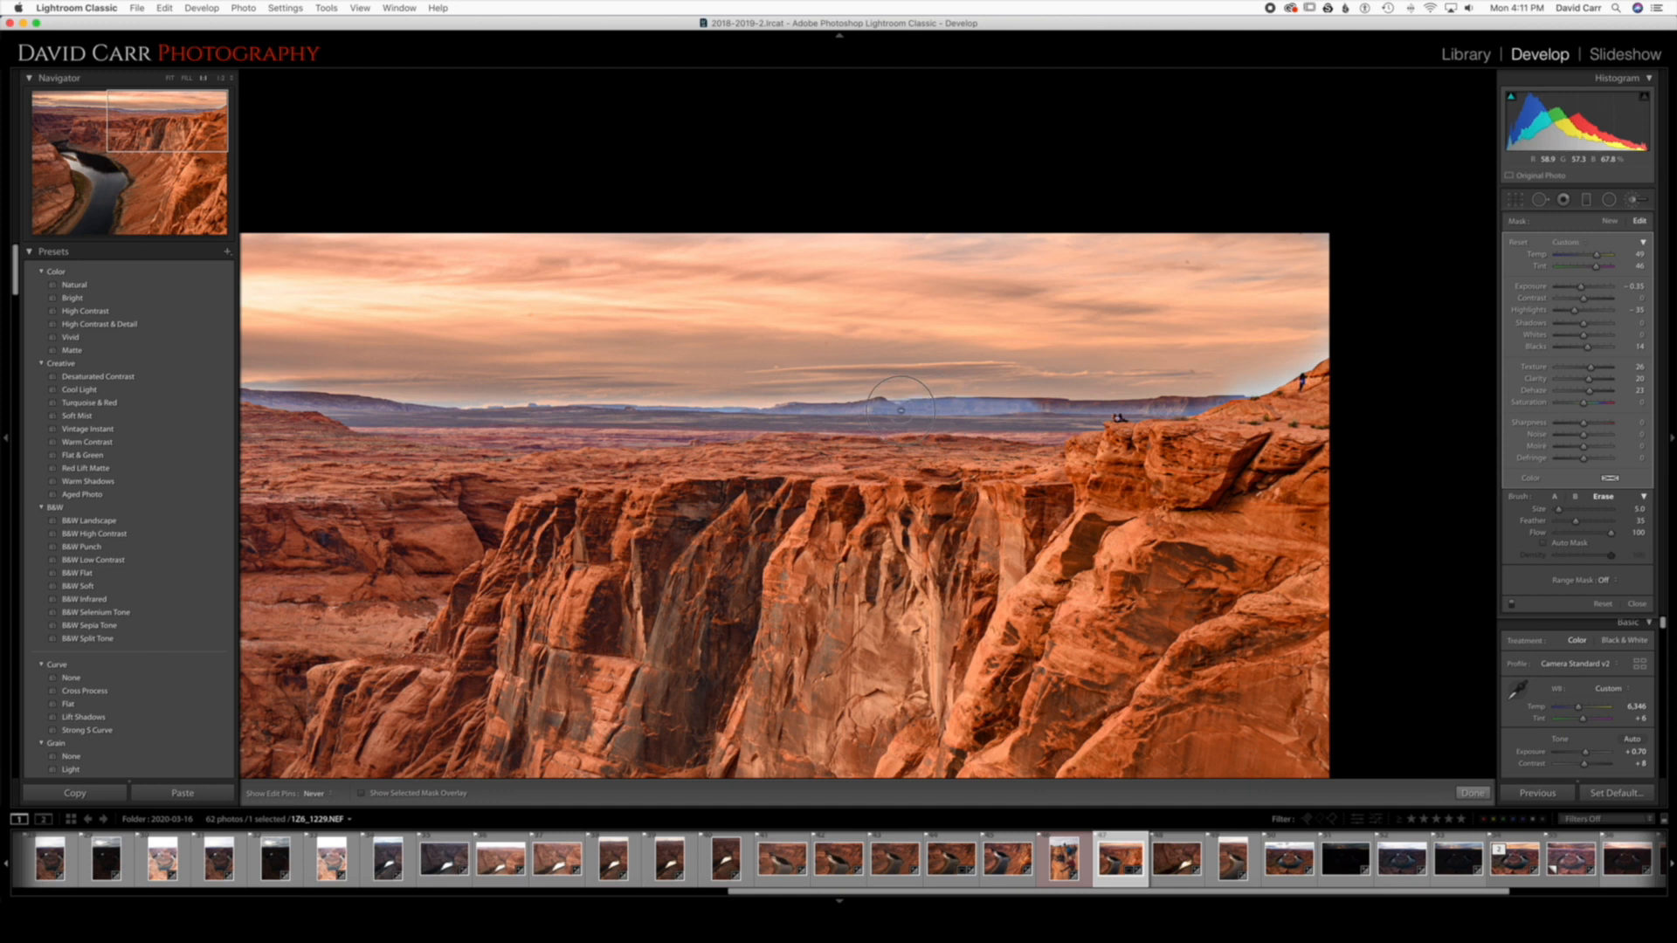
pyautogui.moveTo(901, 408)
pyautogui.mouseDown()
pyautogui.moveTo(1242, 406)
pyautogui.moveTo(694, 421)
pyautogui.mouseUp()
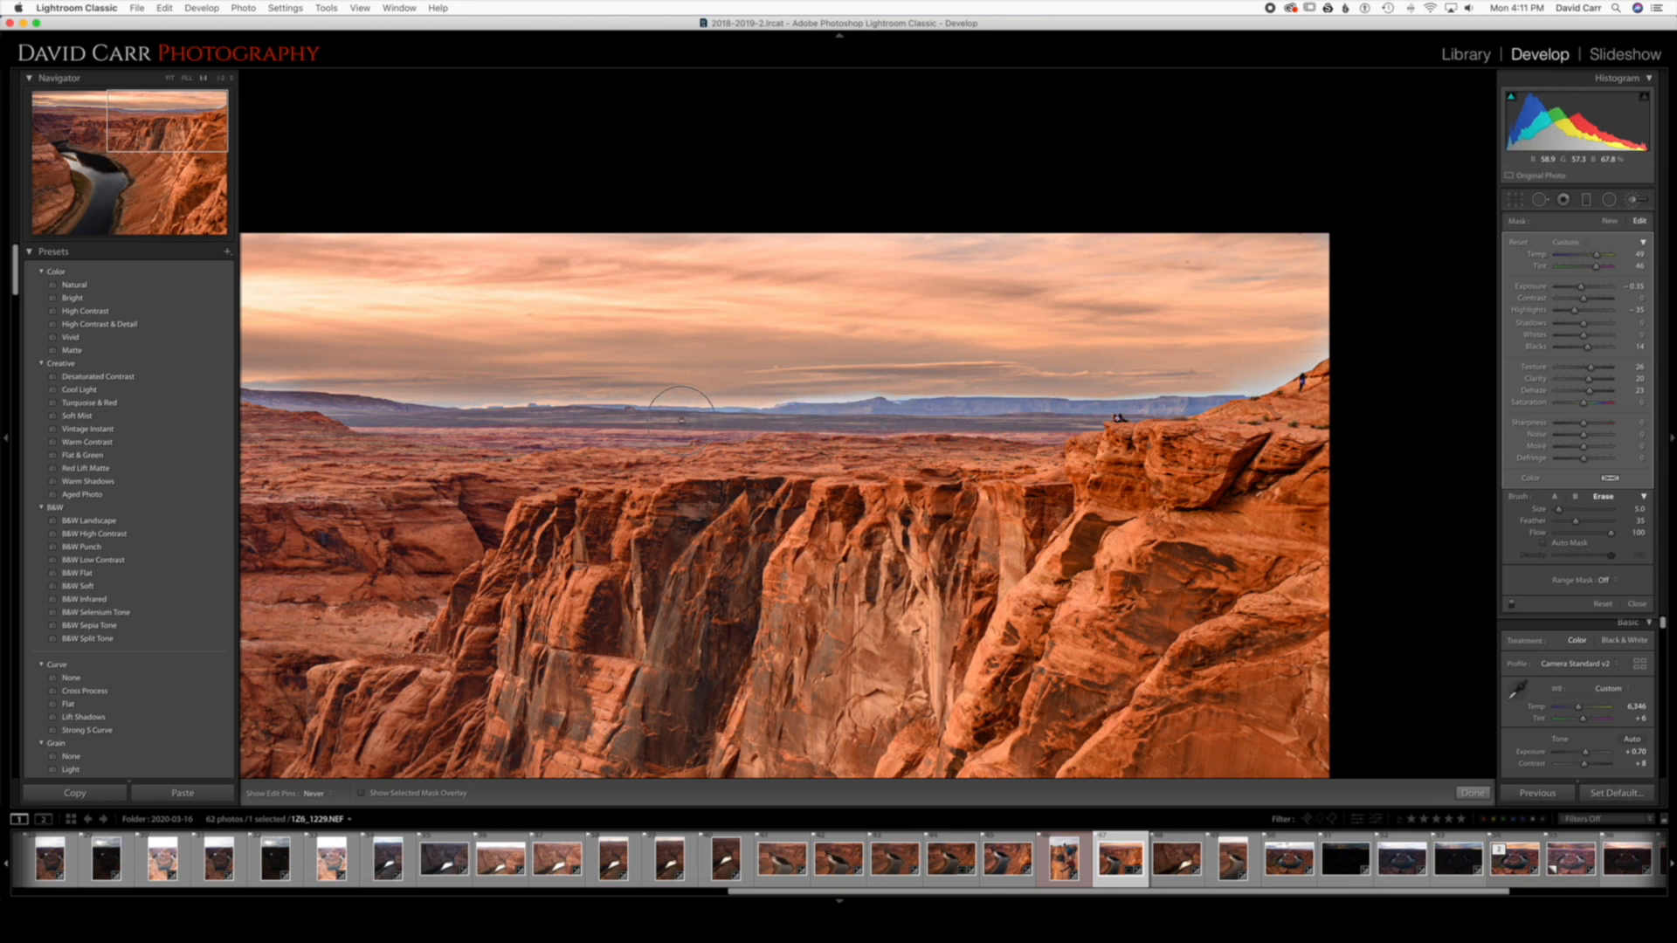
pyautogui.press('z')
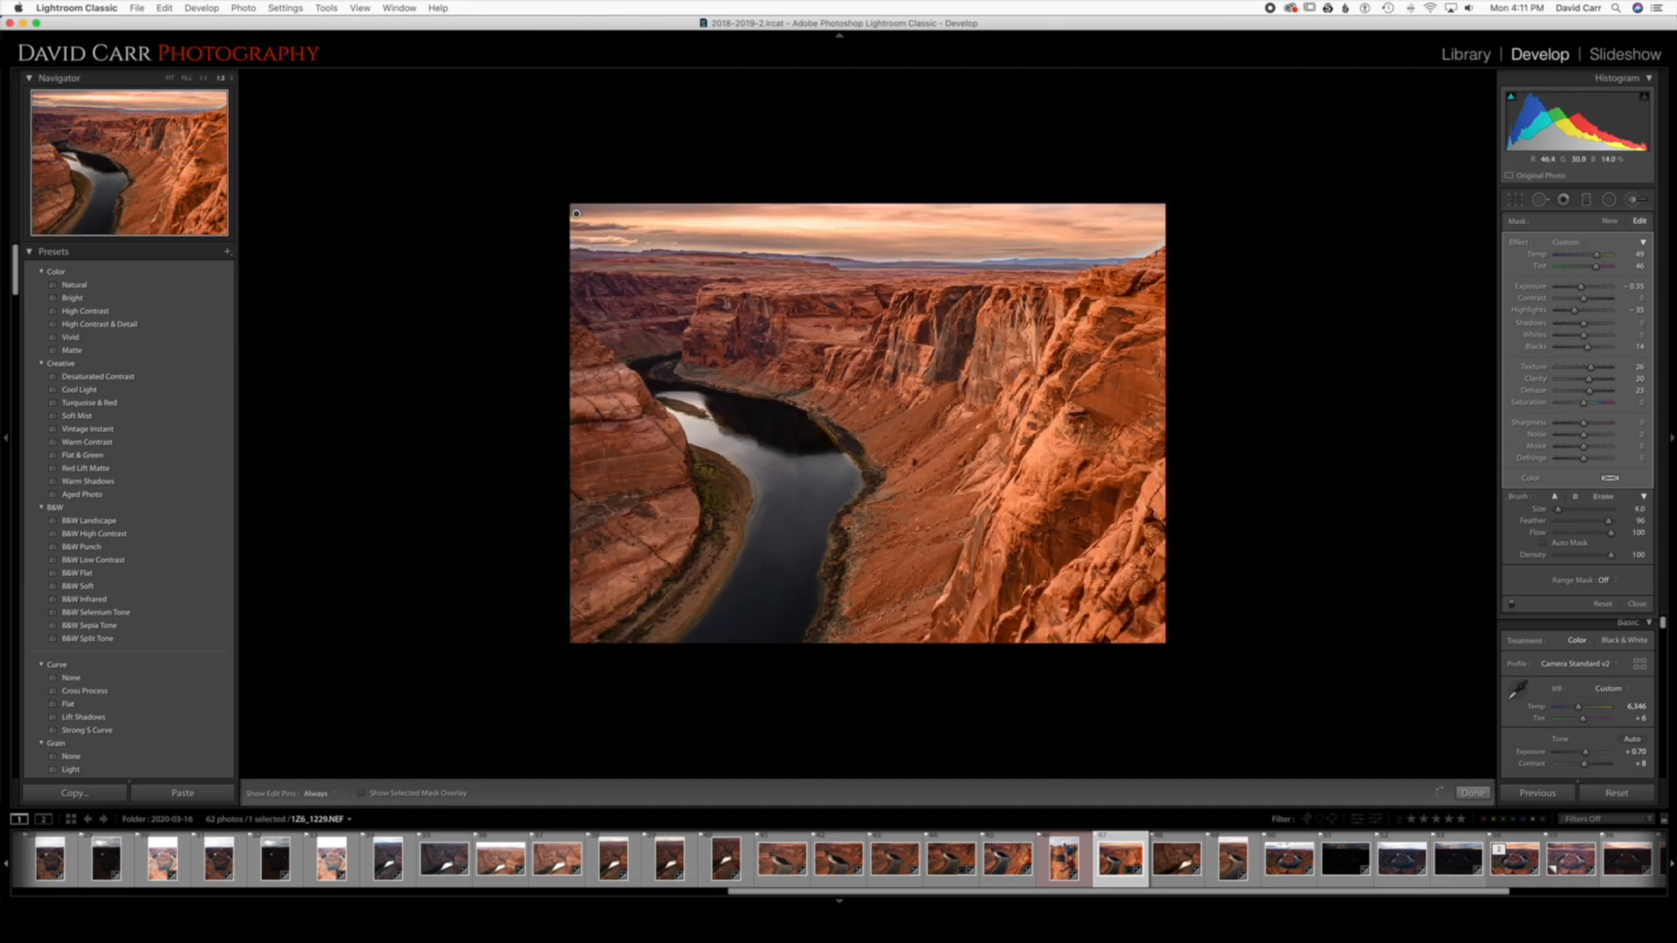
pyautogui.press('super+equal')
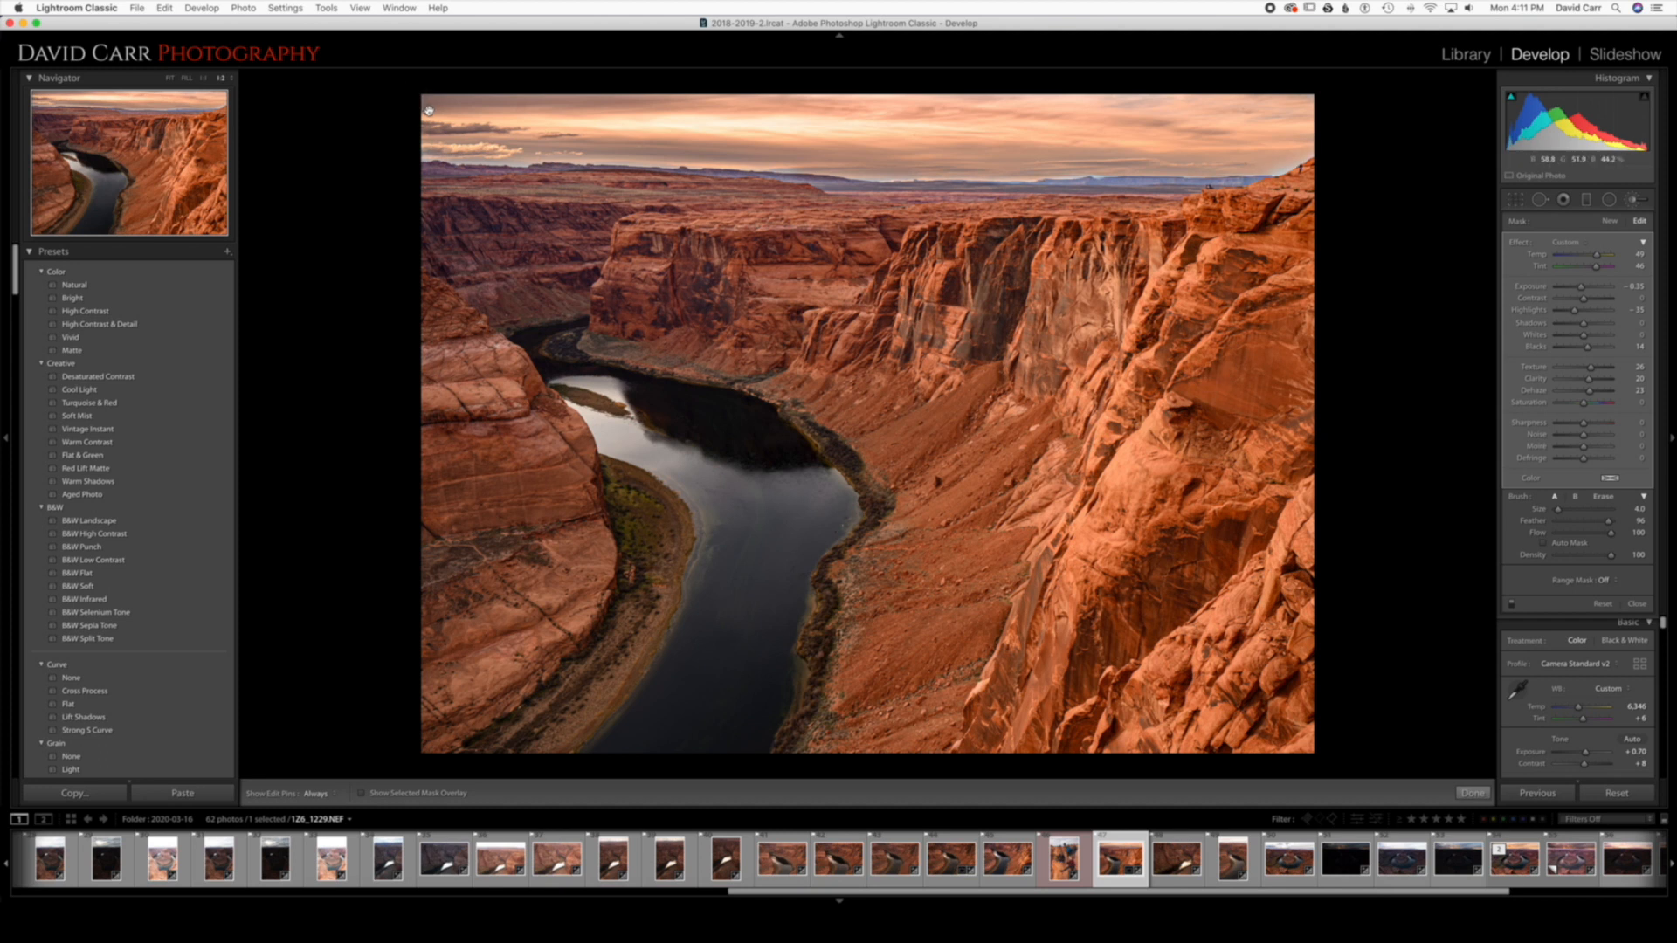
# Delete the sky brush adjustment, draw a graduated filter down from the photo's upper edge, and centre it just below the horizon.
pyautogui.press('Delete')
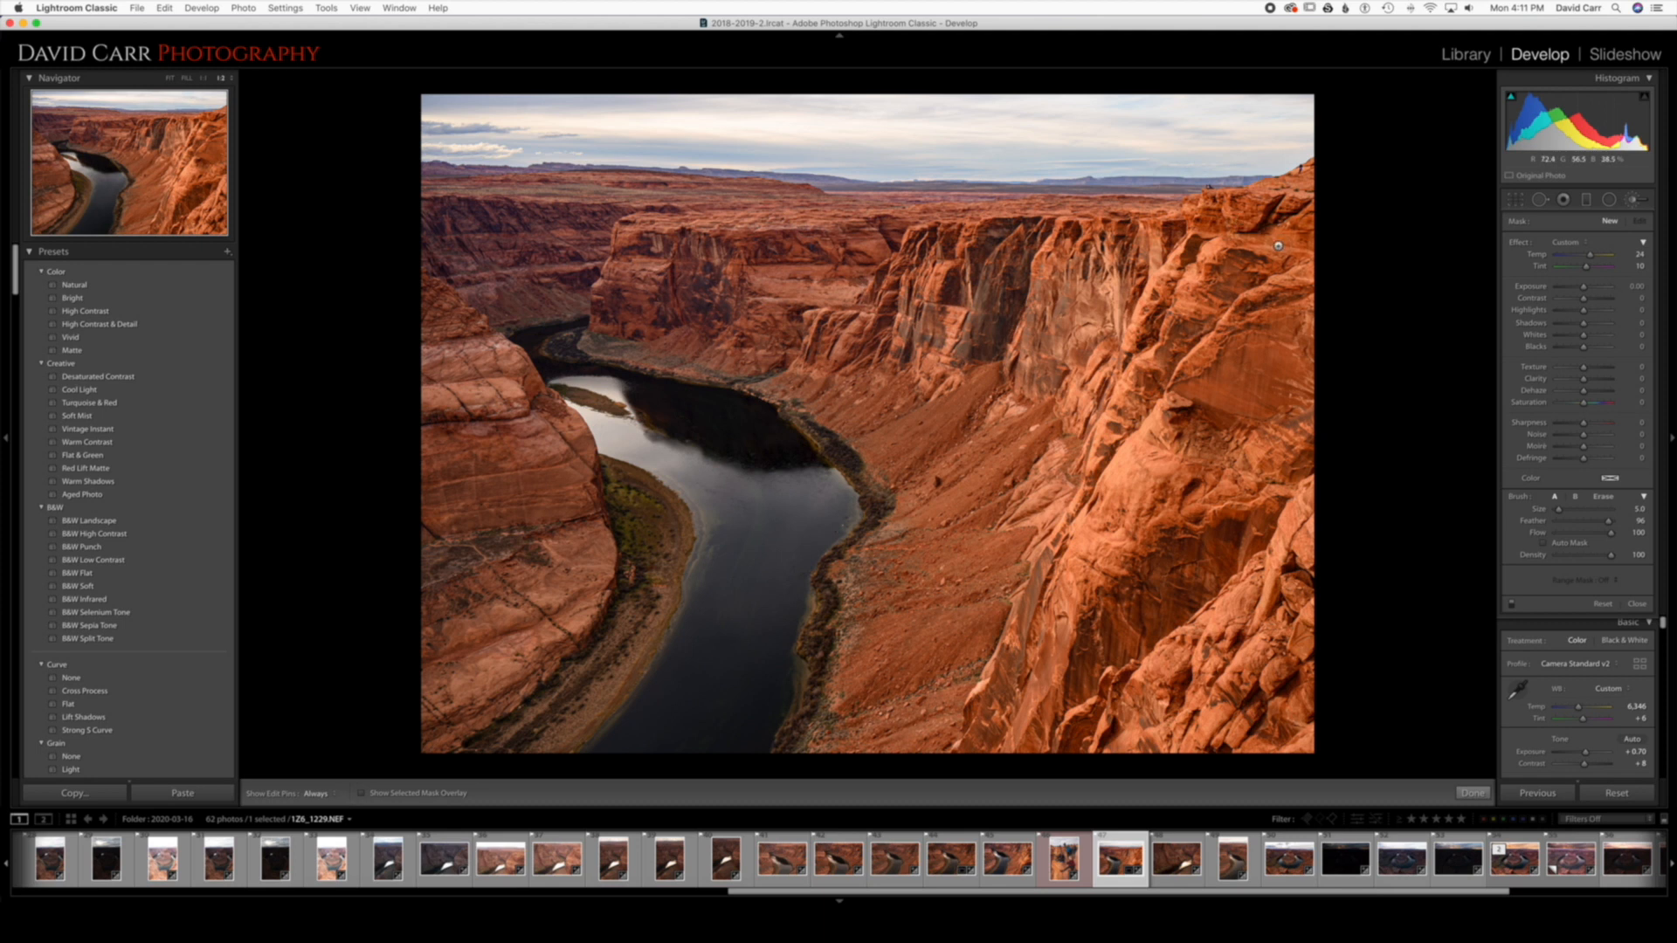
pyautogui.click(1563, 243)
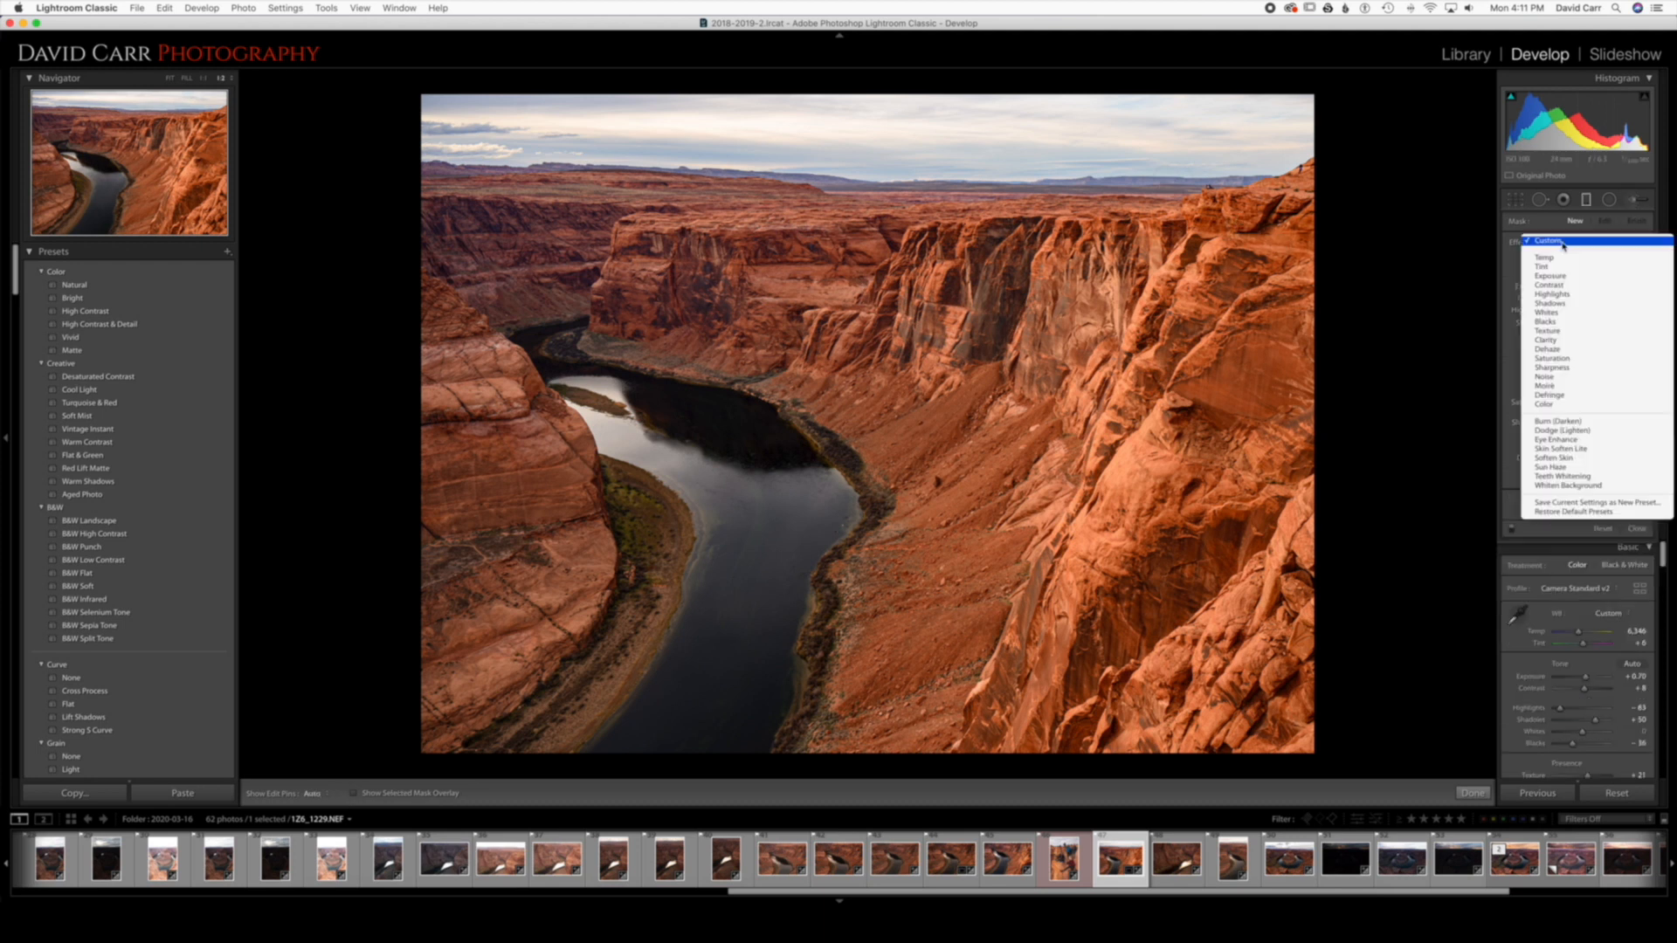
pyautogui.click(1563, 243)
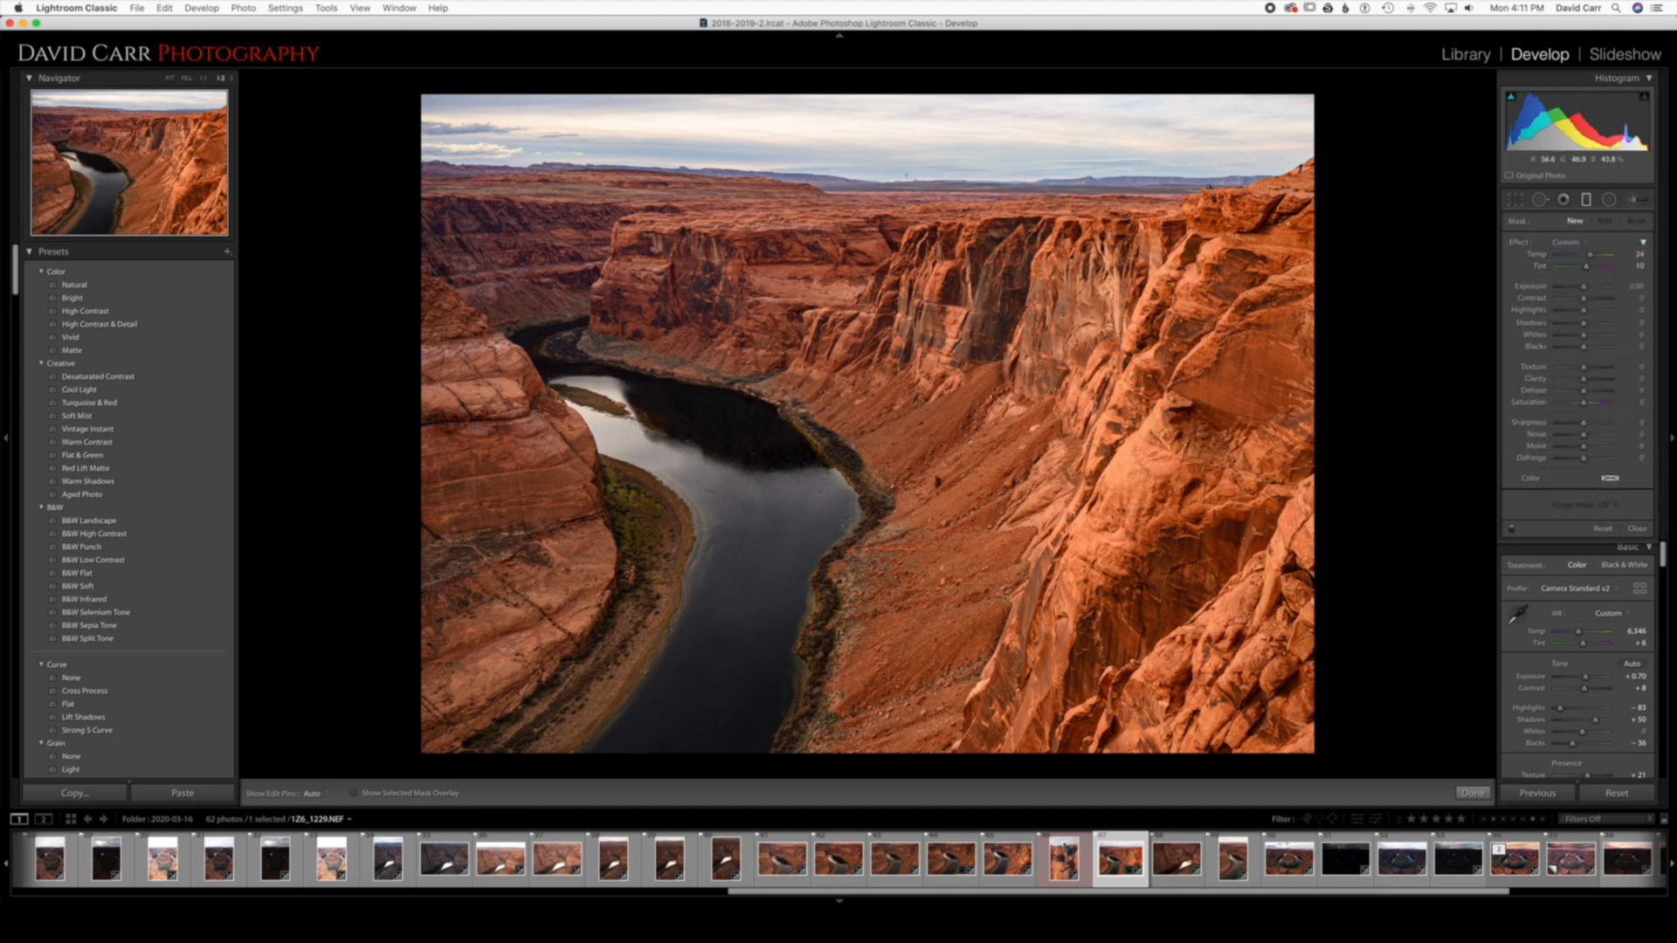
pyautogui.moveTo(846, 95); pyautogui.dragTo(843, 219)
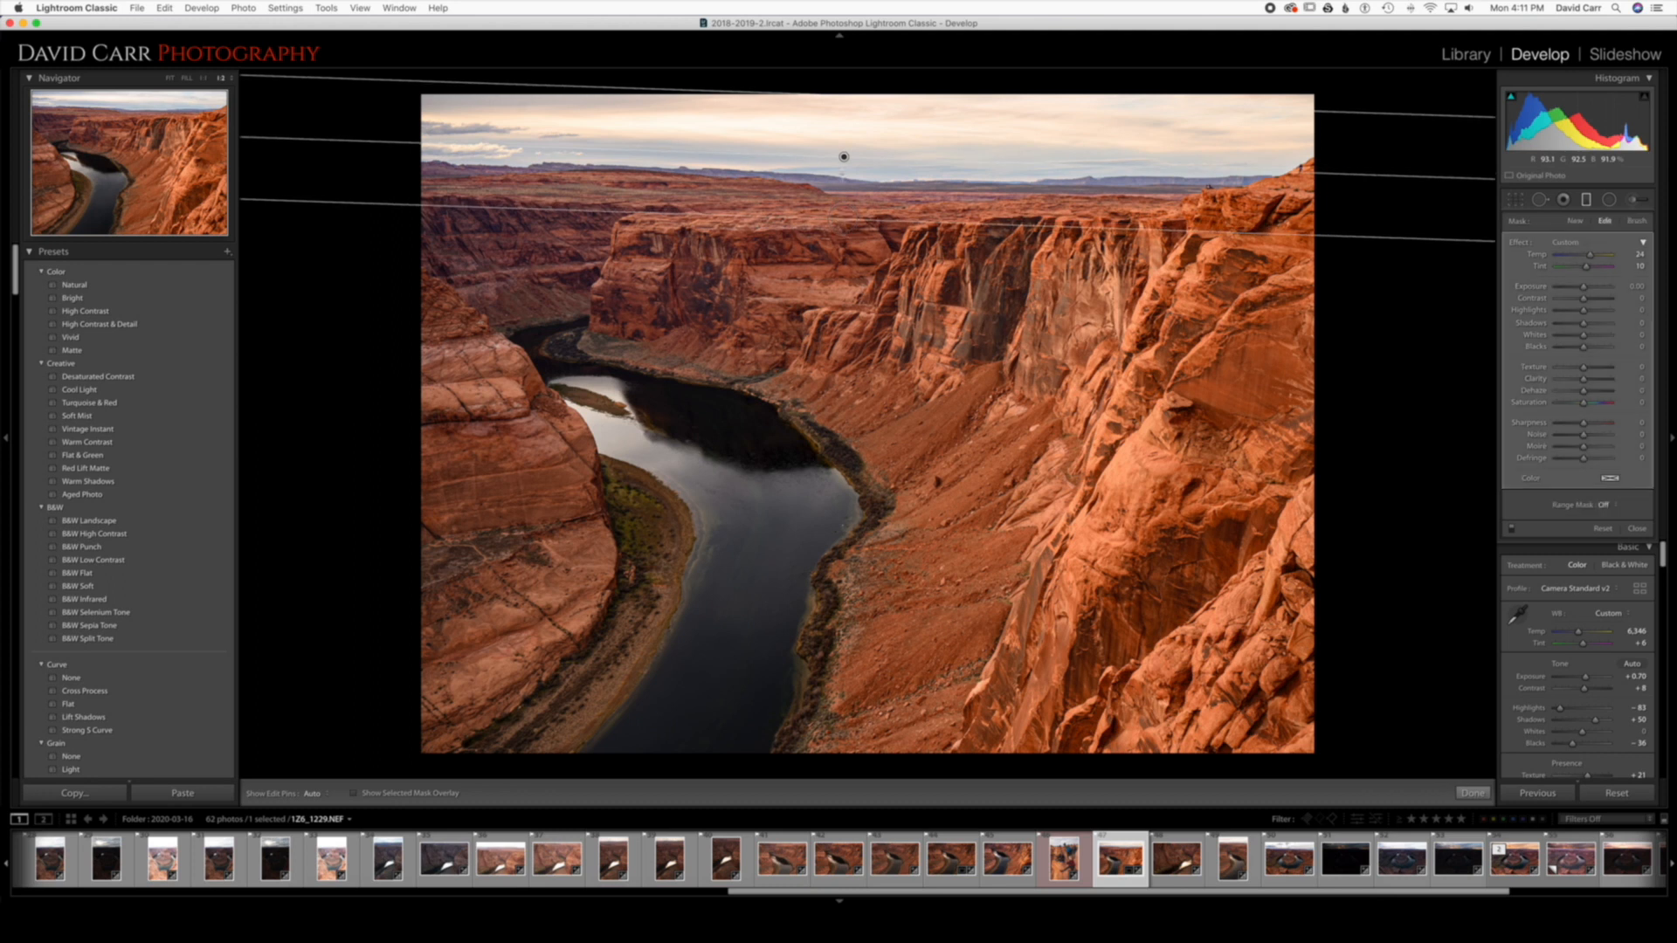
pyautogui.moveTo(843, 155); pyautogui.dragTo(844, 192)
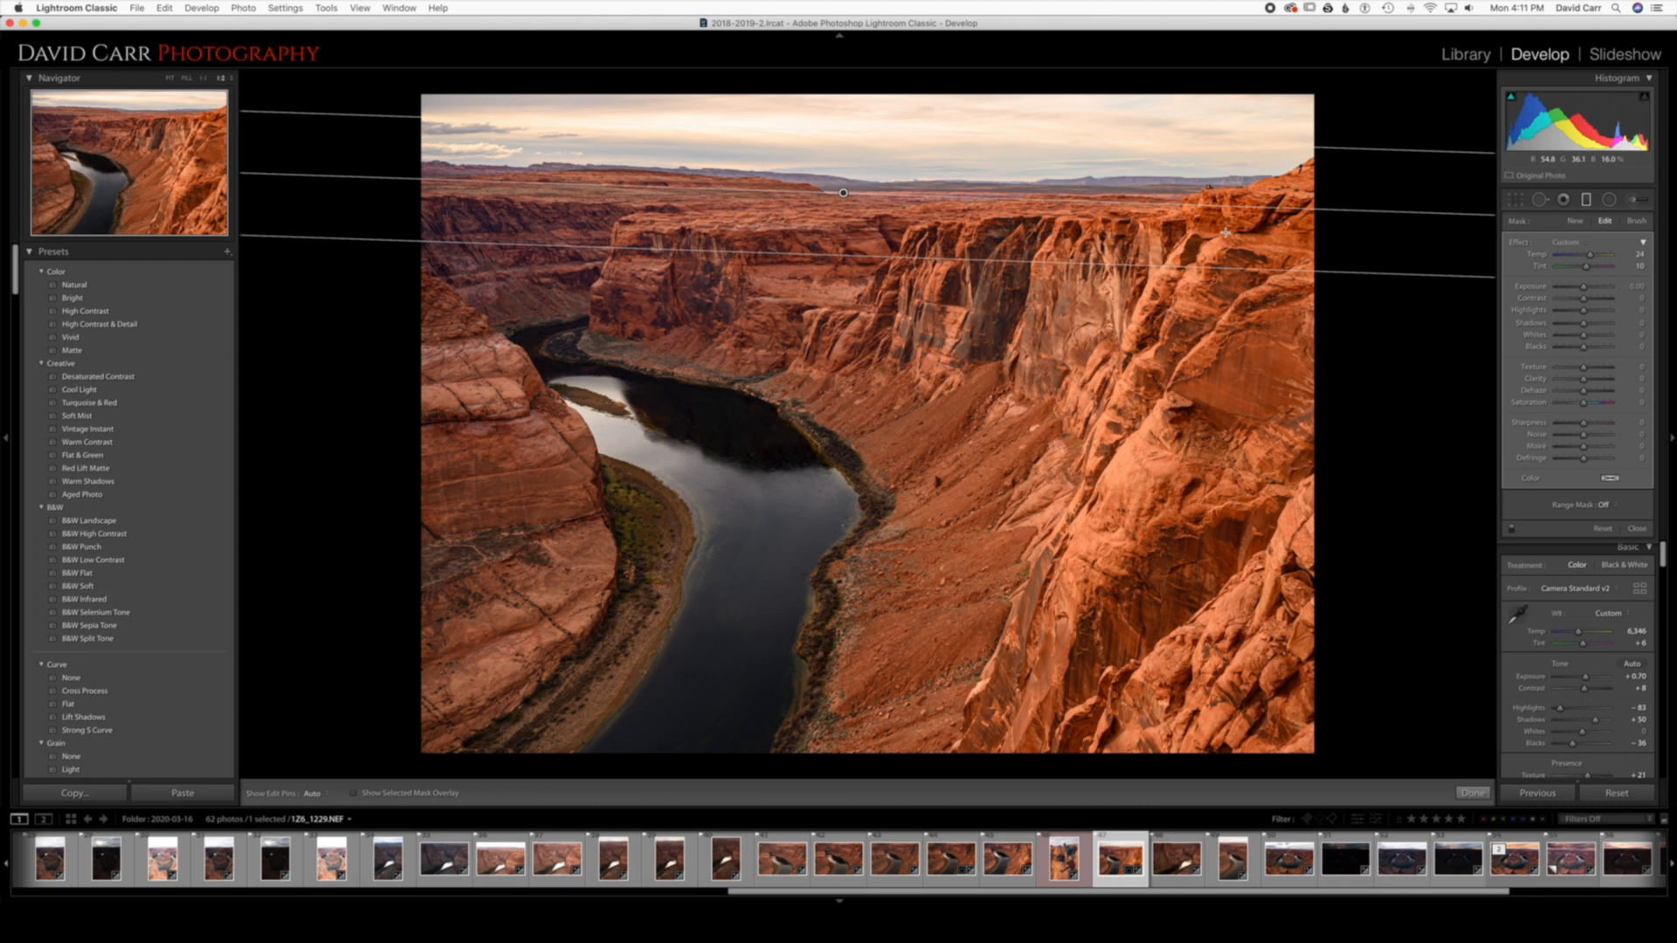
# Show the graduated filter's mask overlay and set its Range Mask to Luminance.
pyautogui.press('o')
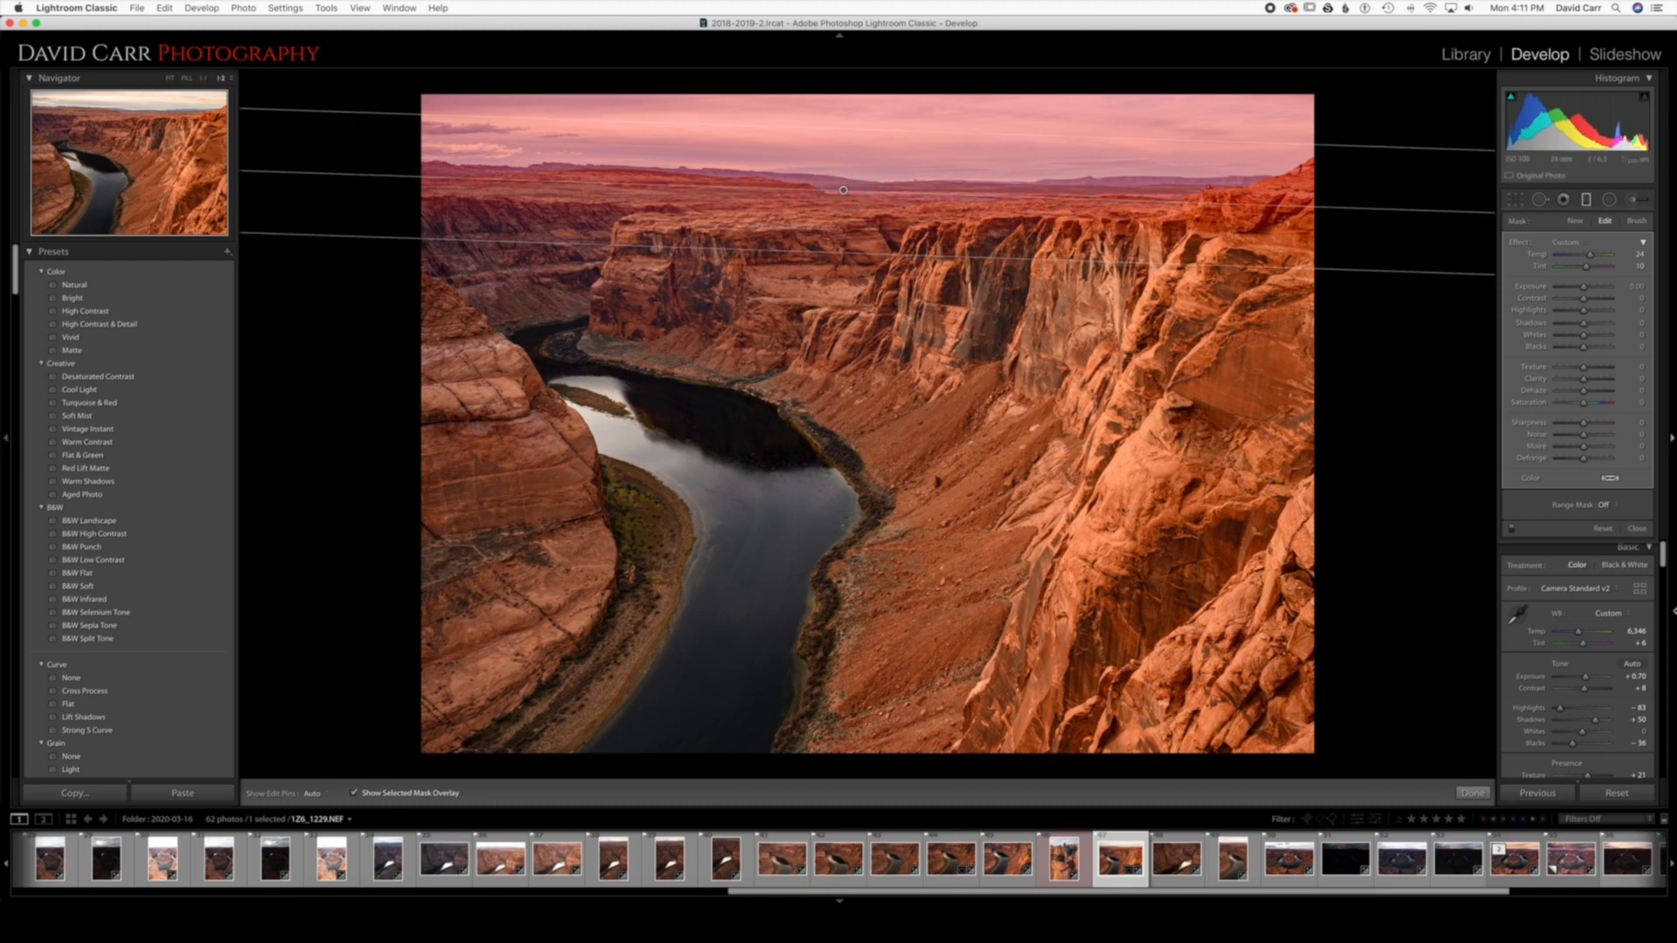
pyautogui.click(1607, 504)
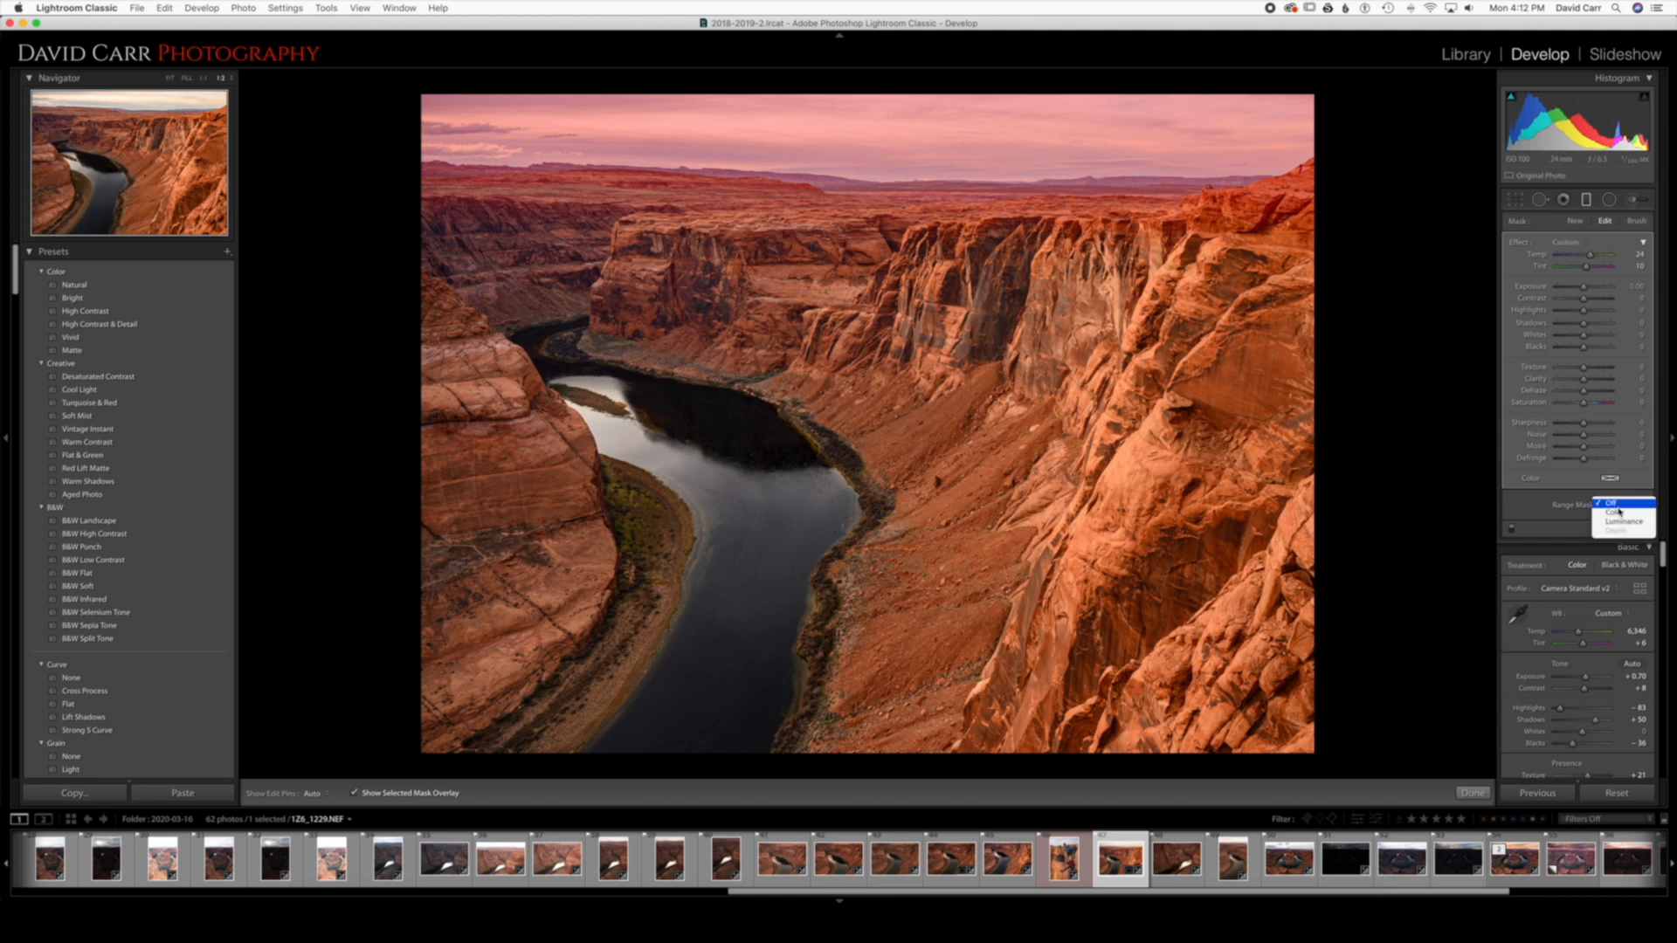
pyautogui.click(1623, 522)
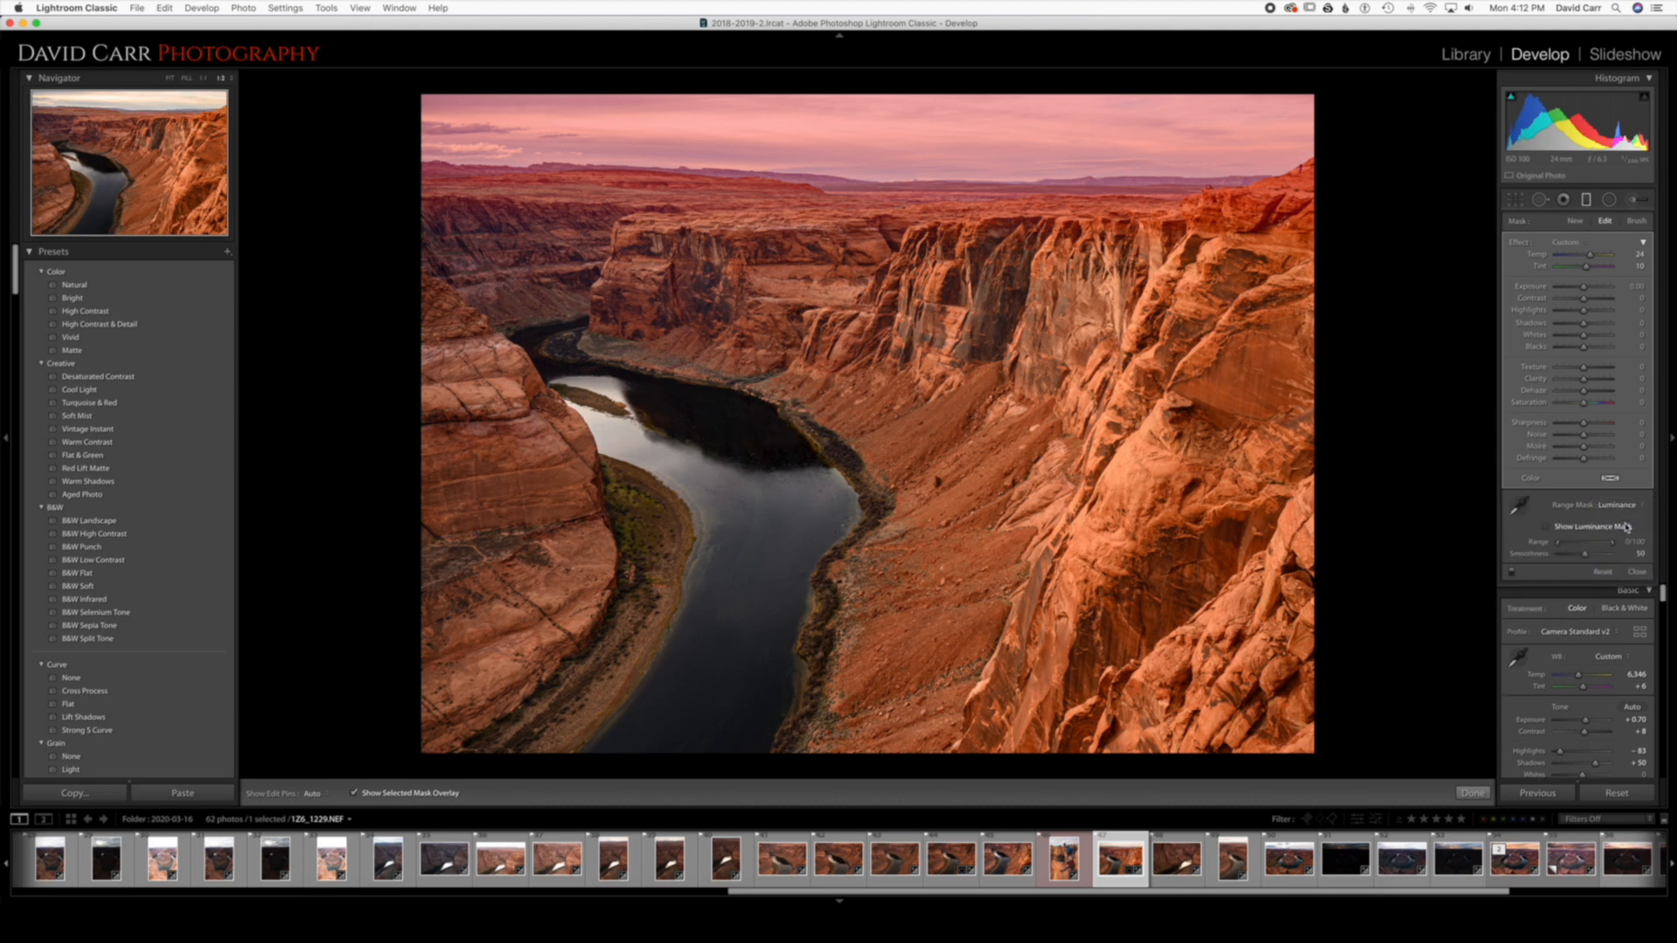
# Sample several points in the sky to limit the luminance range to 87/100, and turn off the mask overlay.
pyautogui.click(1516, 506)
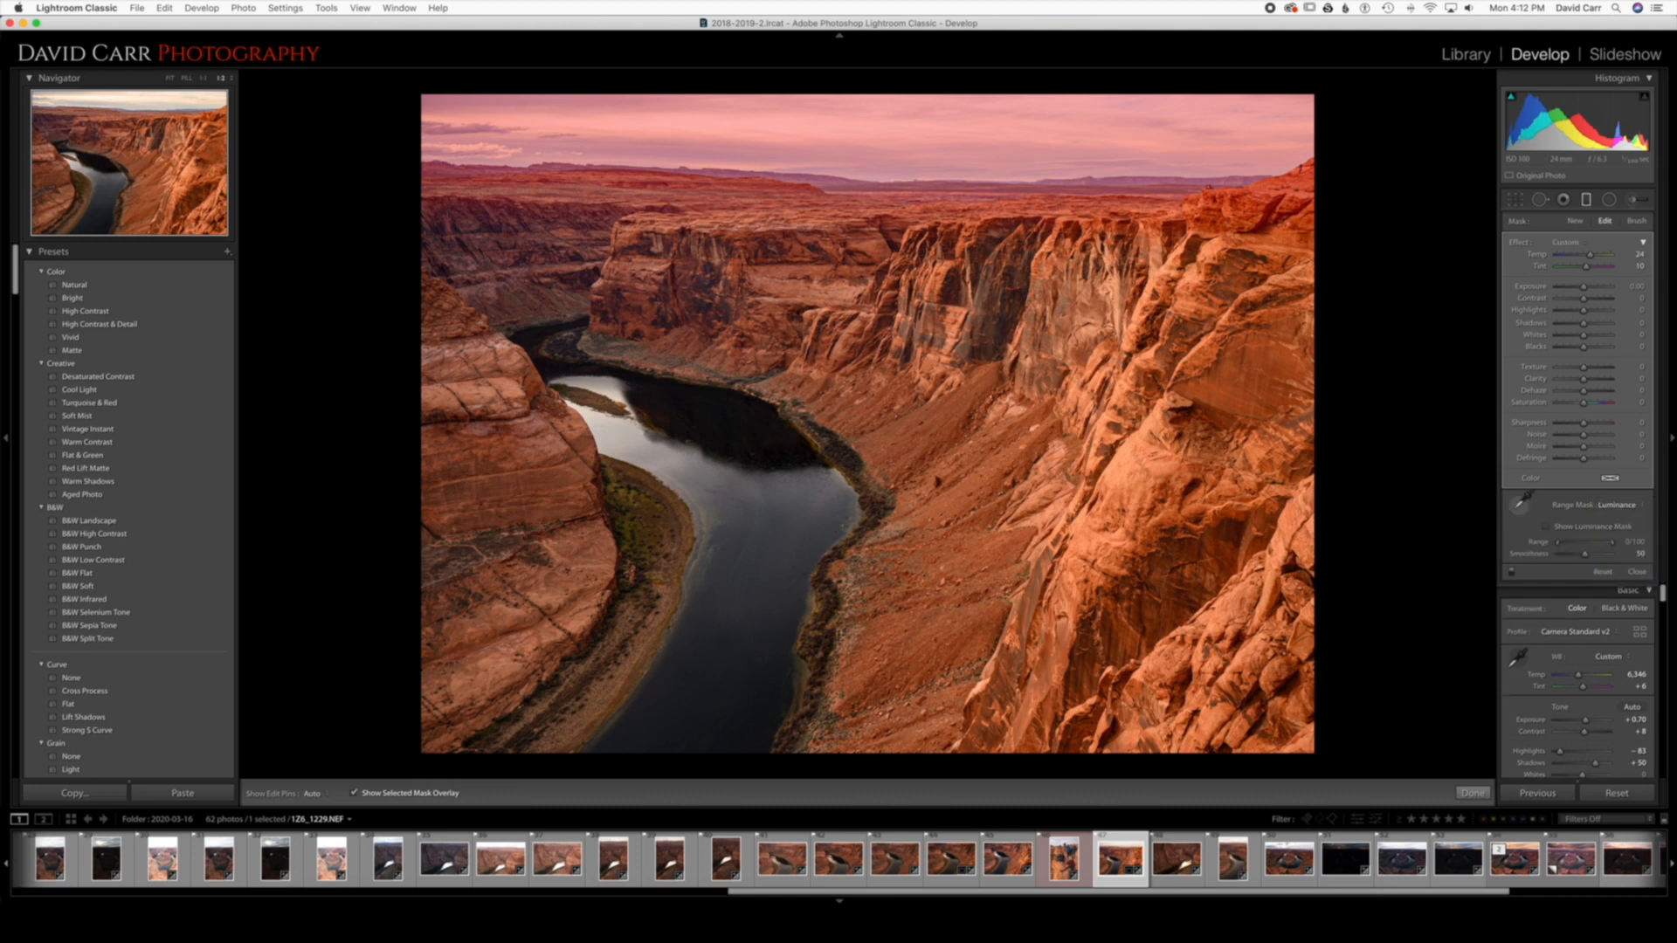
pyautogui.click(1246, 154)
pyautogui.click(1070, 140)
pyautogui.click(892, 144)
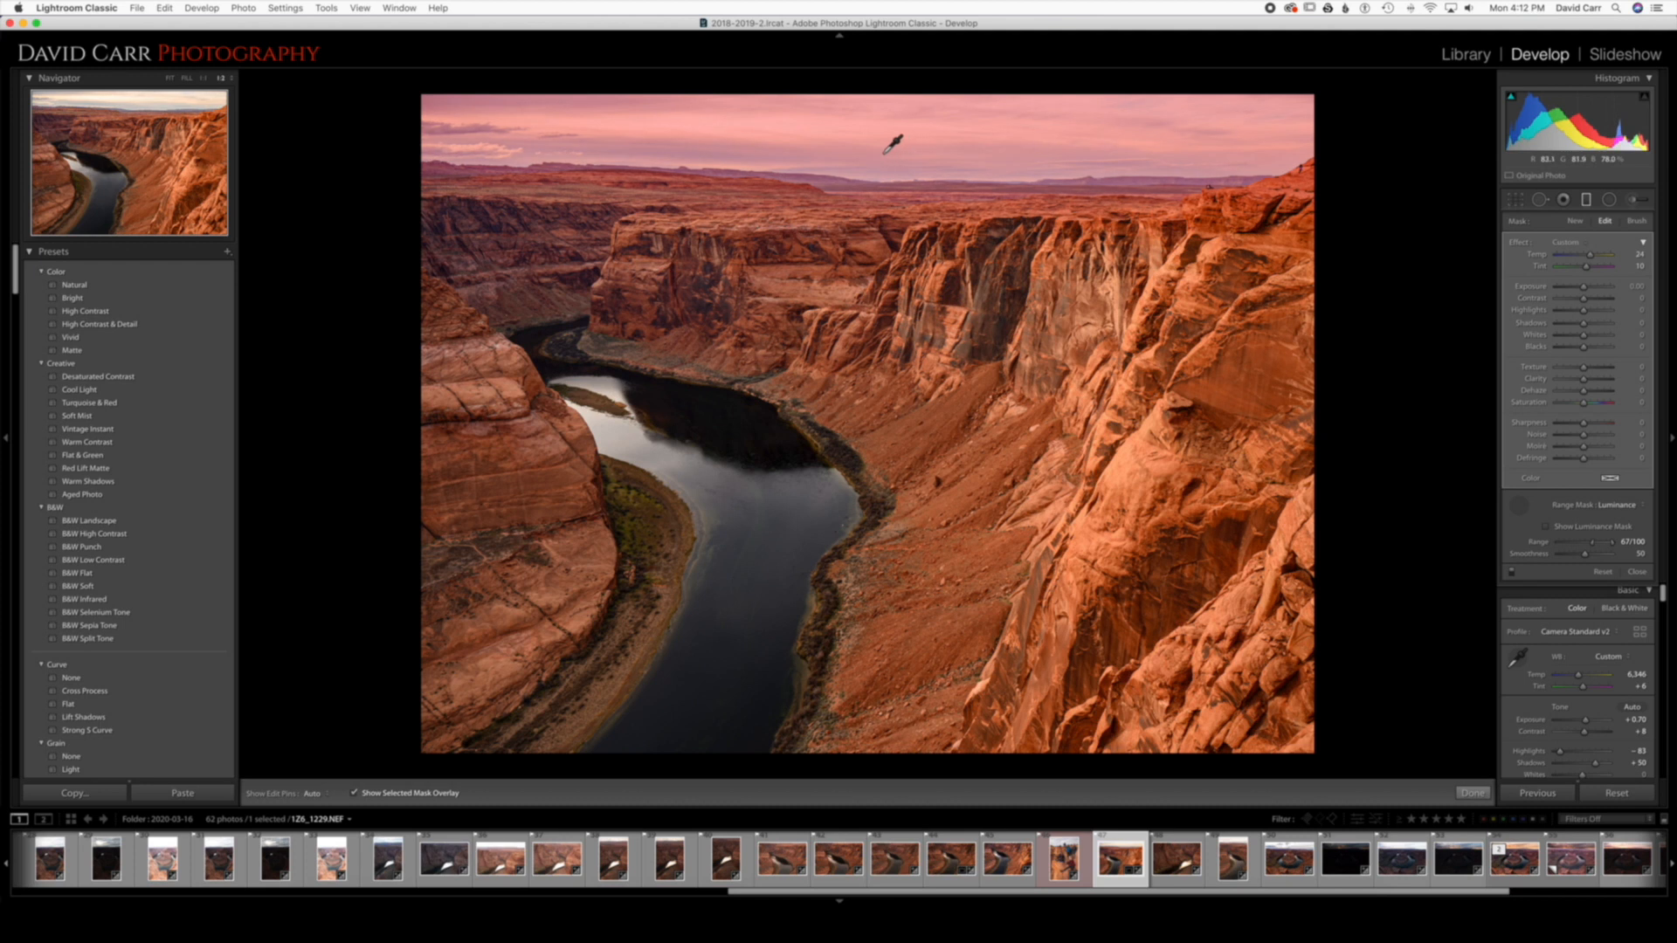
pyautogui.click(498, 142)
pyautogui.press('o')
pyautogui.press('o')
pyautogui.press('o')
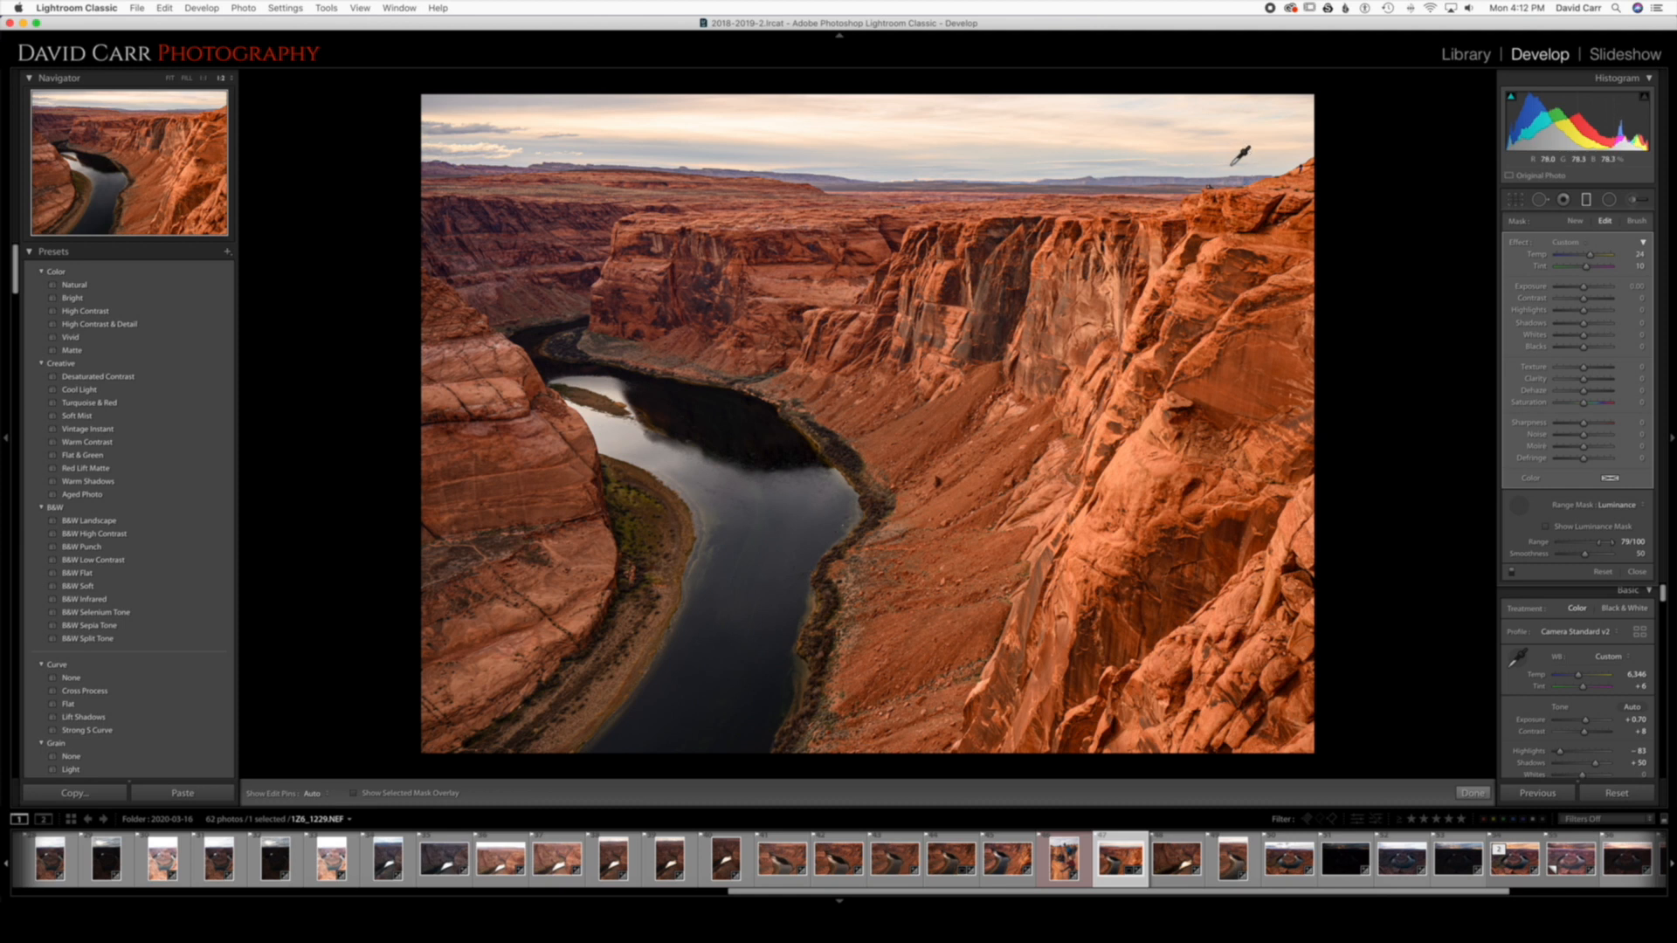
pyautogui.click(892, 145)
# Set the graduated filter's Tint to 67, Highlights to -28 and Texture to 41, and raise its Temp, Saturation and Dehaze.
pyautogui.moveTo(1585, 266); pyautogui.dragTo(1600, 258)
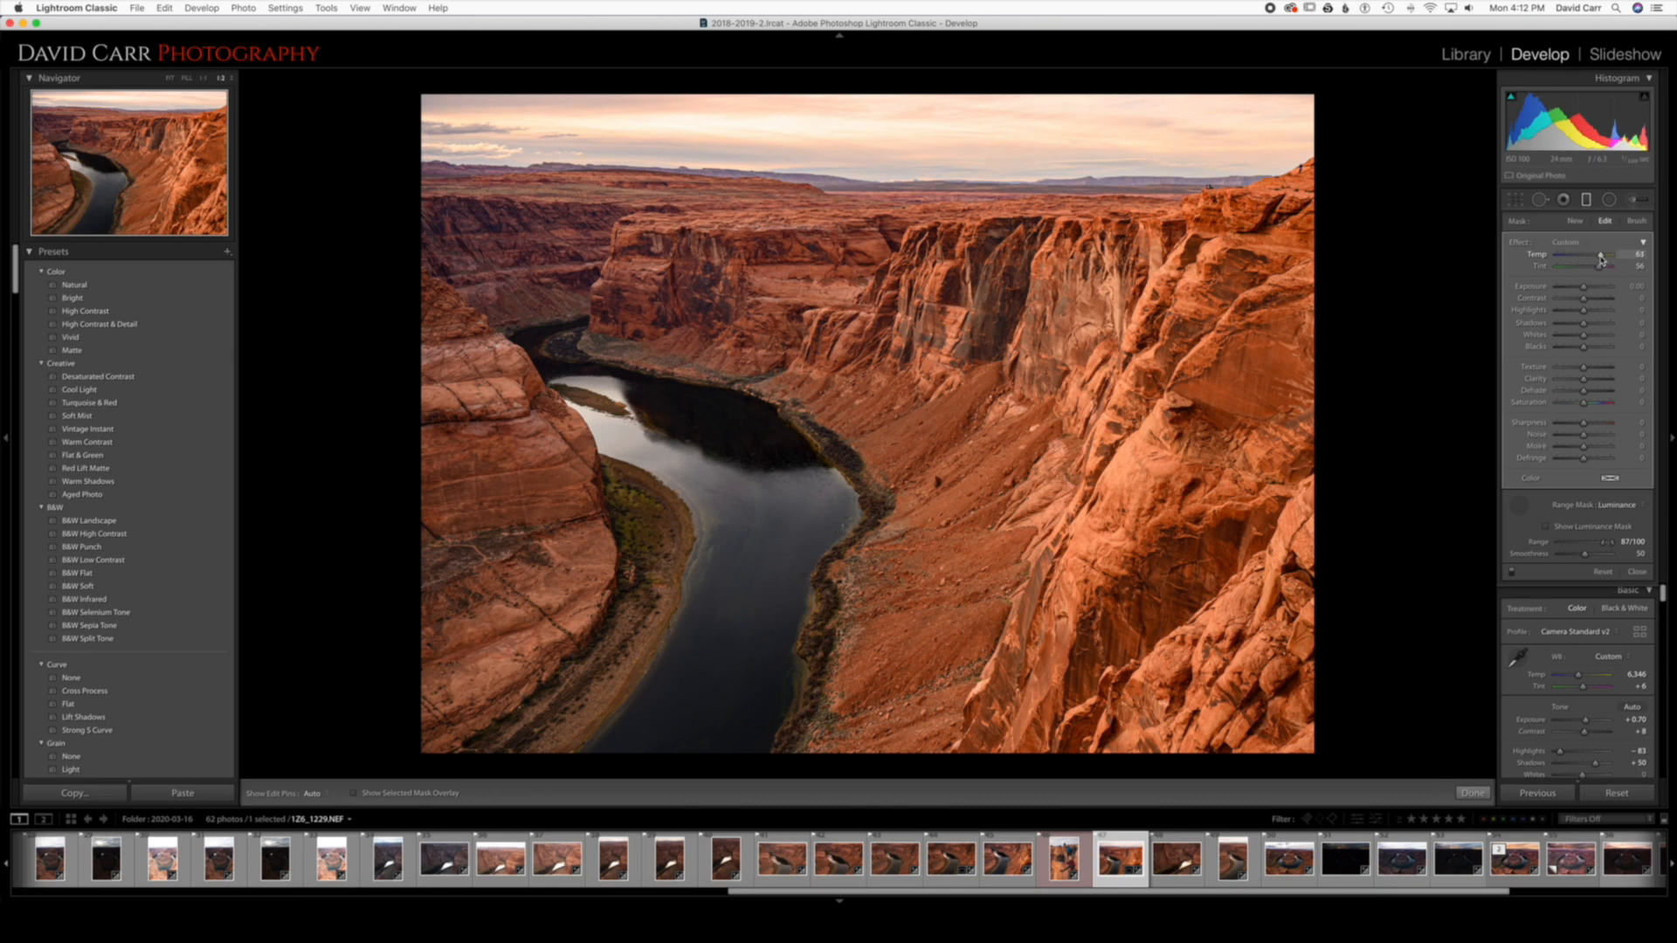
pyautogui.moveTo(1601, 269); pyautogui.dragTo(1575, 315)
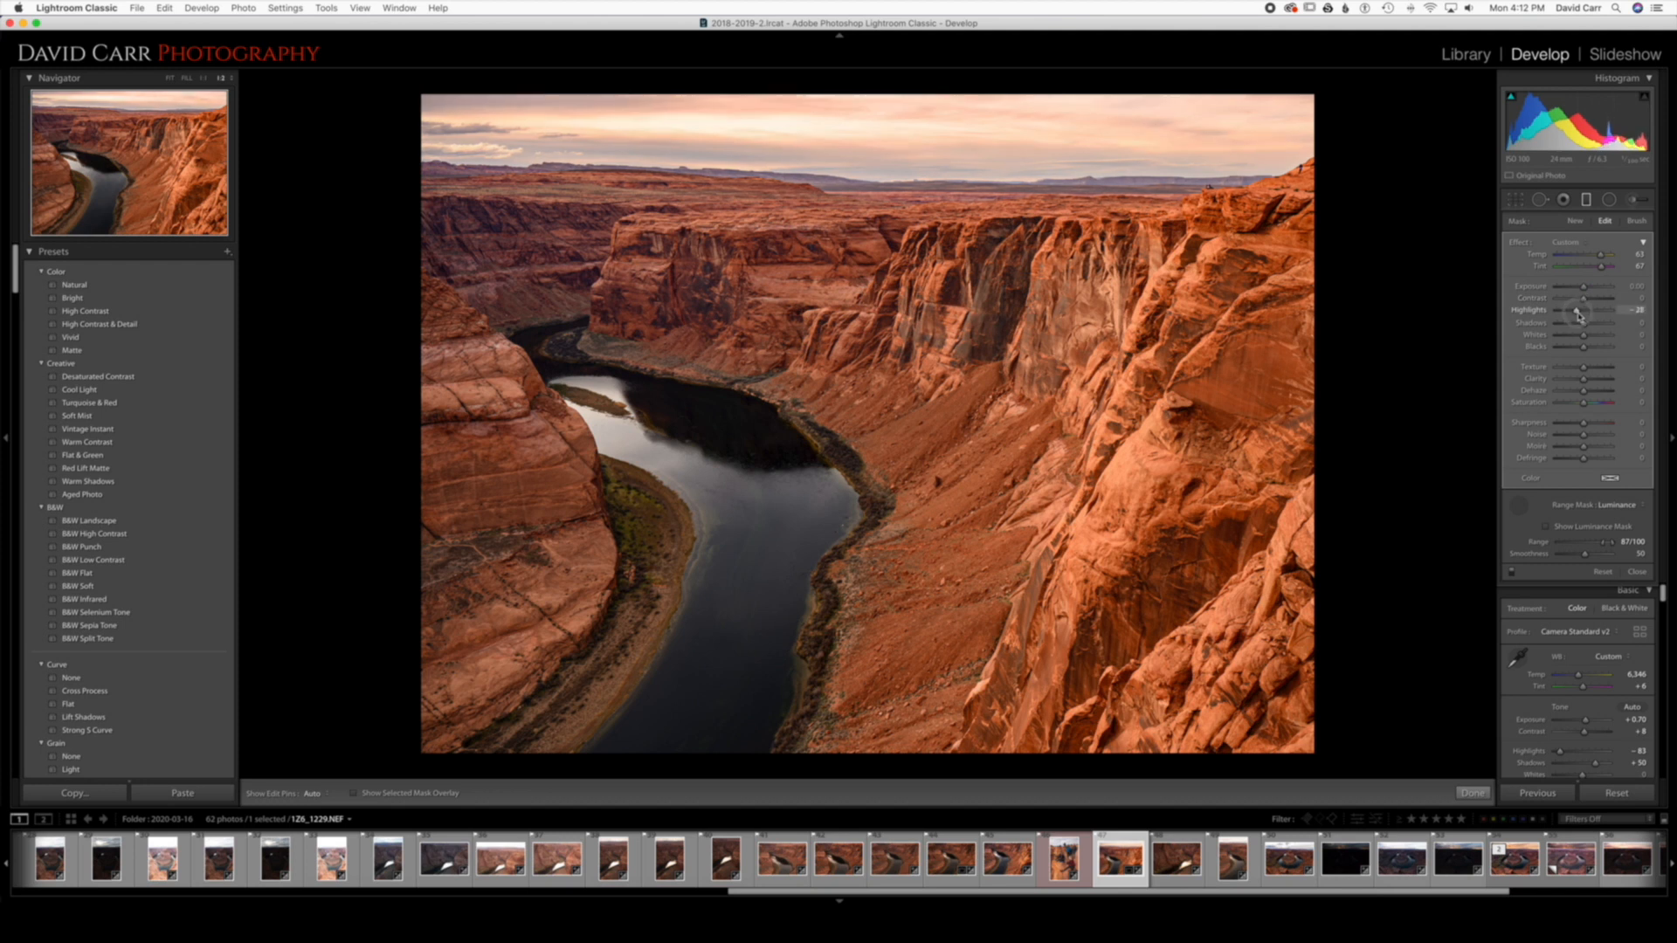
pyautogui.moveTo(1584, 369)
pyautogui.mouseDown()
pyautogui.moveTo(1601, 373)
pyautogui.moveTo(1561, 372)
pyautogui.moveTo(1594, 373)
pyautogui.mouseUp()
pyautogui.moveTo(1584, 405)
pyautogui.mouseDown()
pyautogui.moveTo(1611, 407)
pyautogui.moveTo(1593, 405)
pyautogui.mouseUp()
pyautogui.moveTo(1584, 394); pyautogui.dragTo(1587, 397)
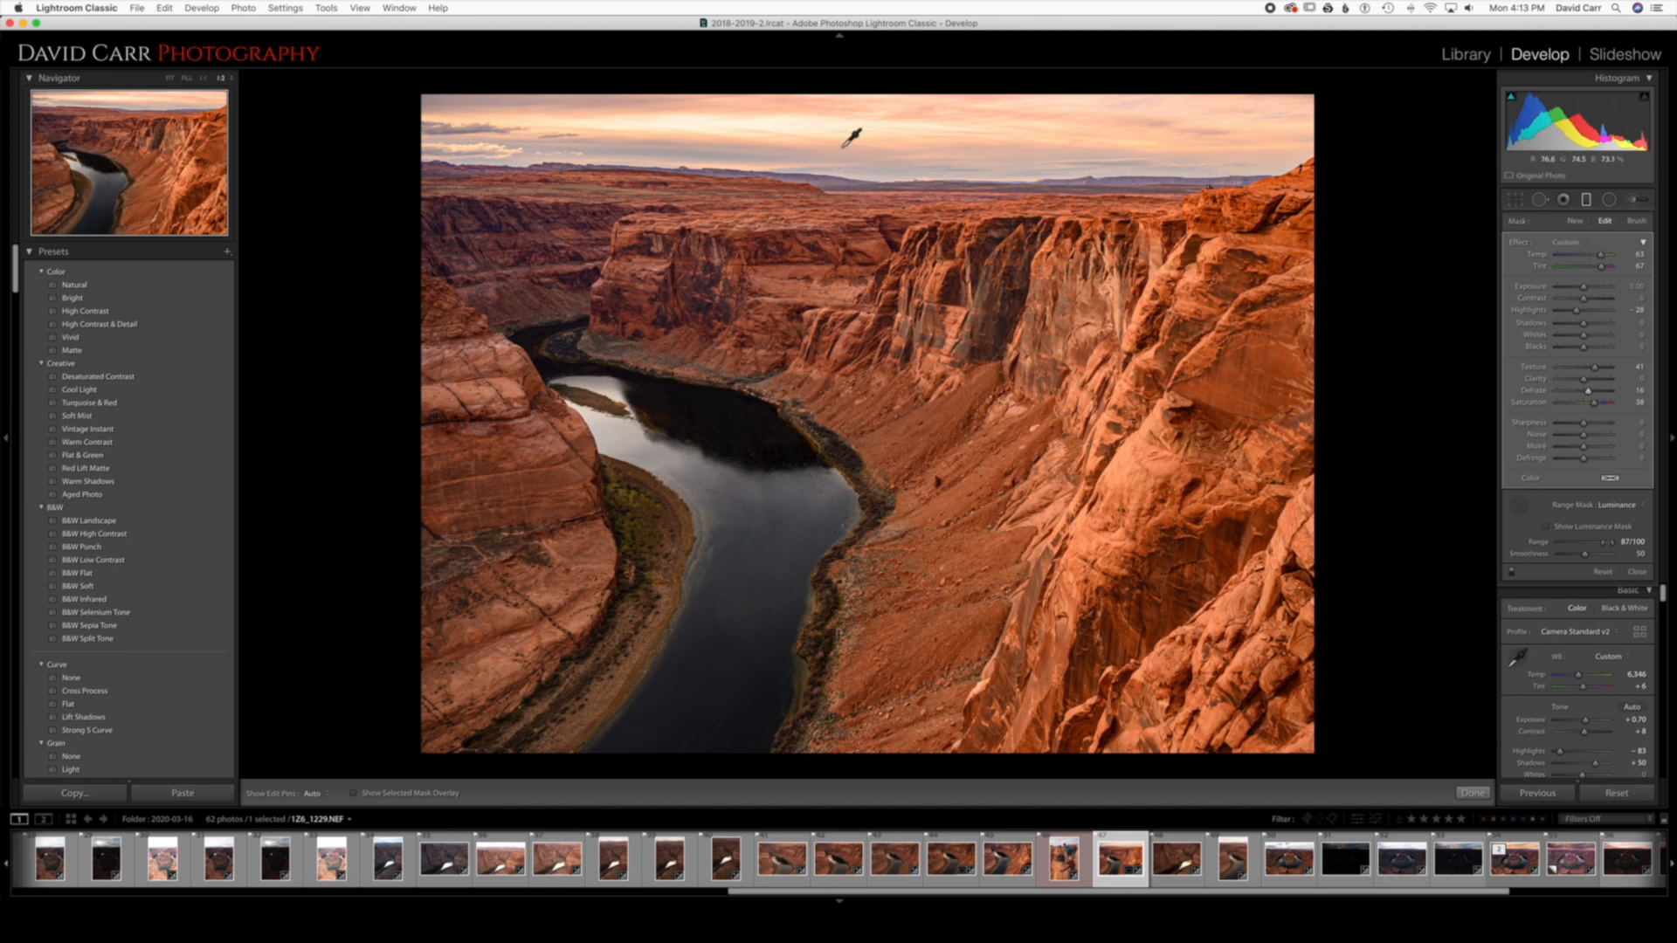
# Move the graduated filter up to centre on the horizon and rotate it slightly closer to level.
pyautogui.click(1520, 505)
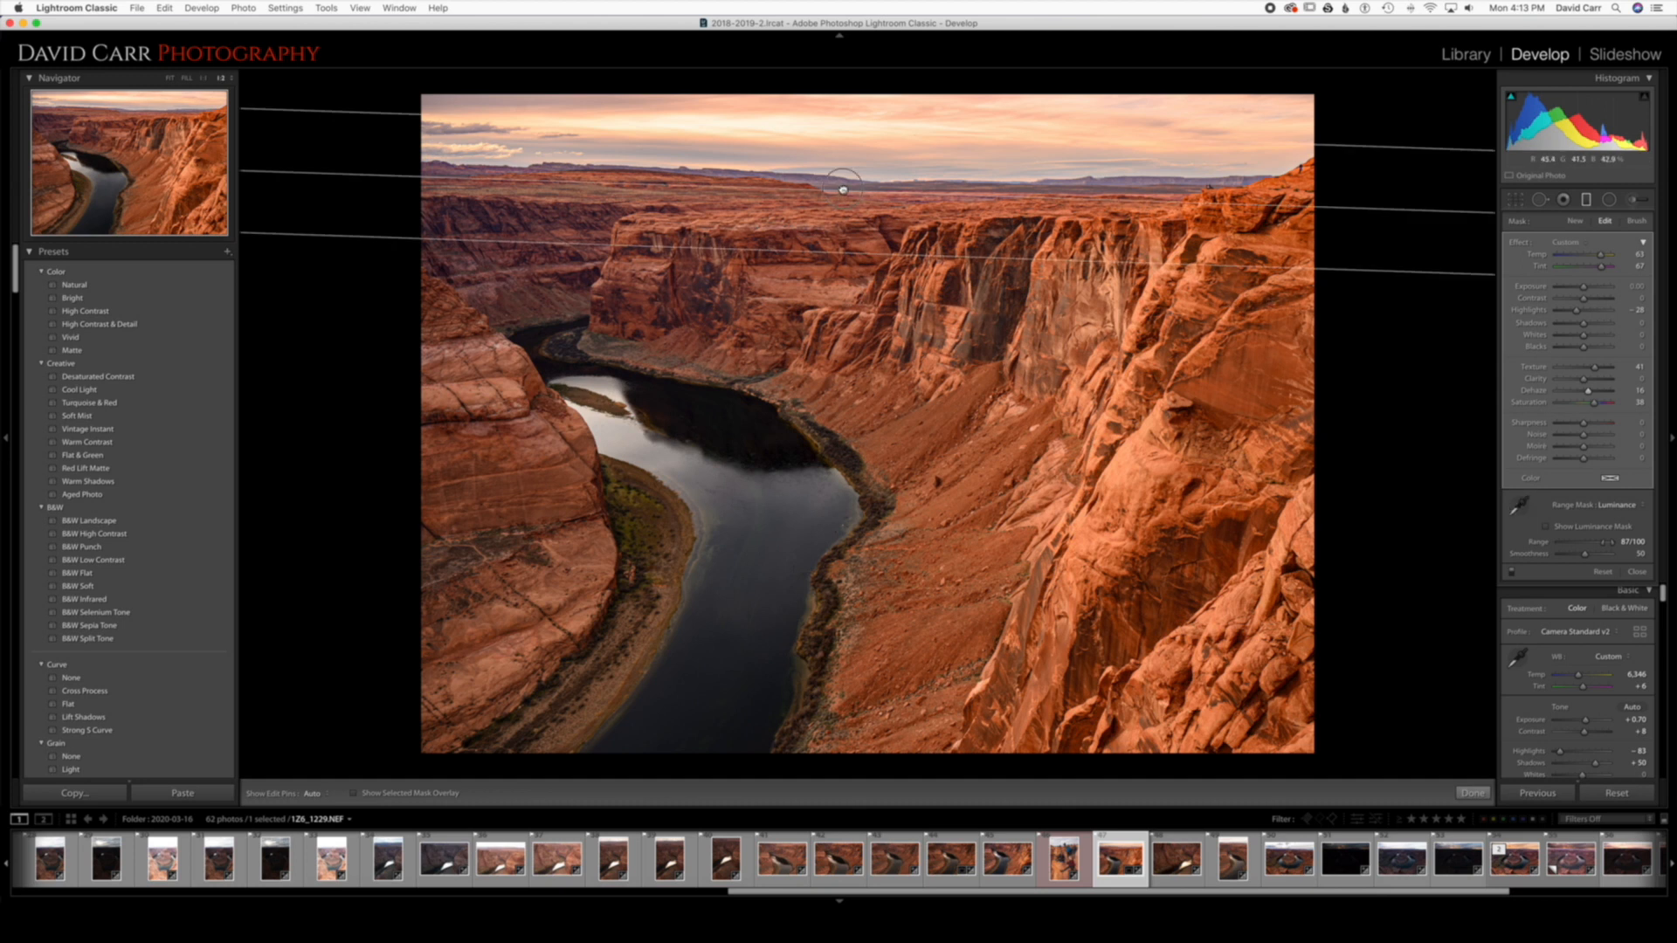
pyautogui.moveTo(842, 188); pyautogui.dragTo(844, 168)
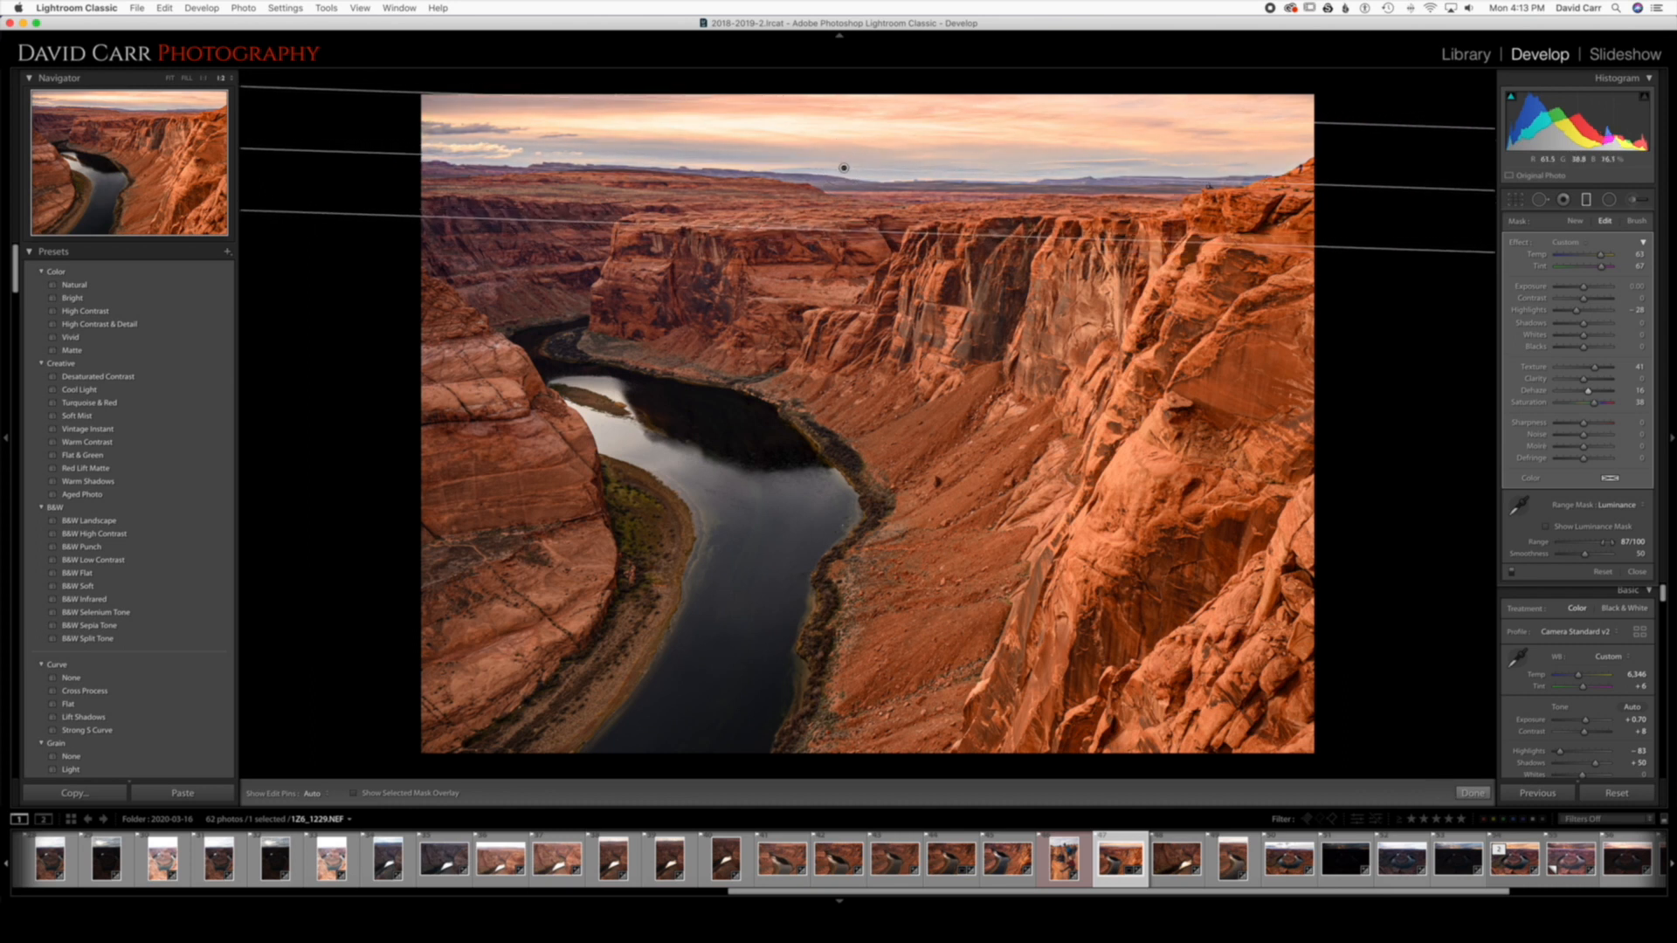
pyautogui.moveTo(1258, 183); pyautogui.dragTo(1257, 177)
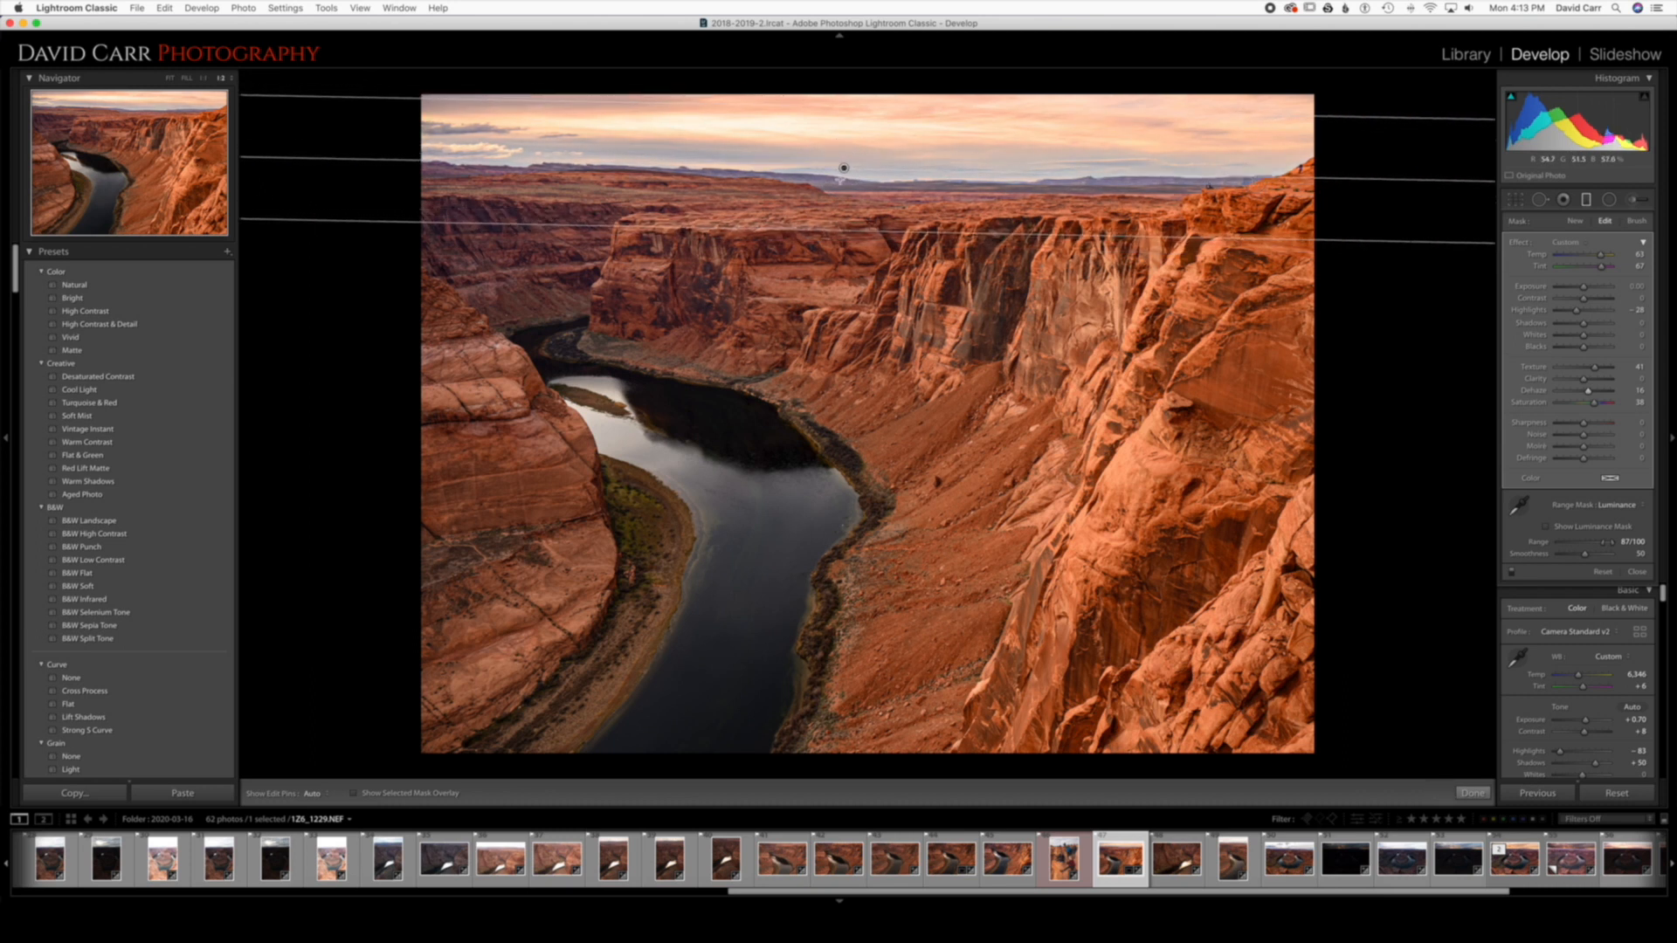
pyautogui.moveTo(842, 167); pyautogui.dragTo(844, 170)
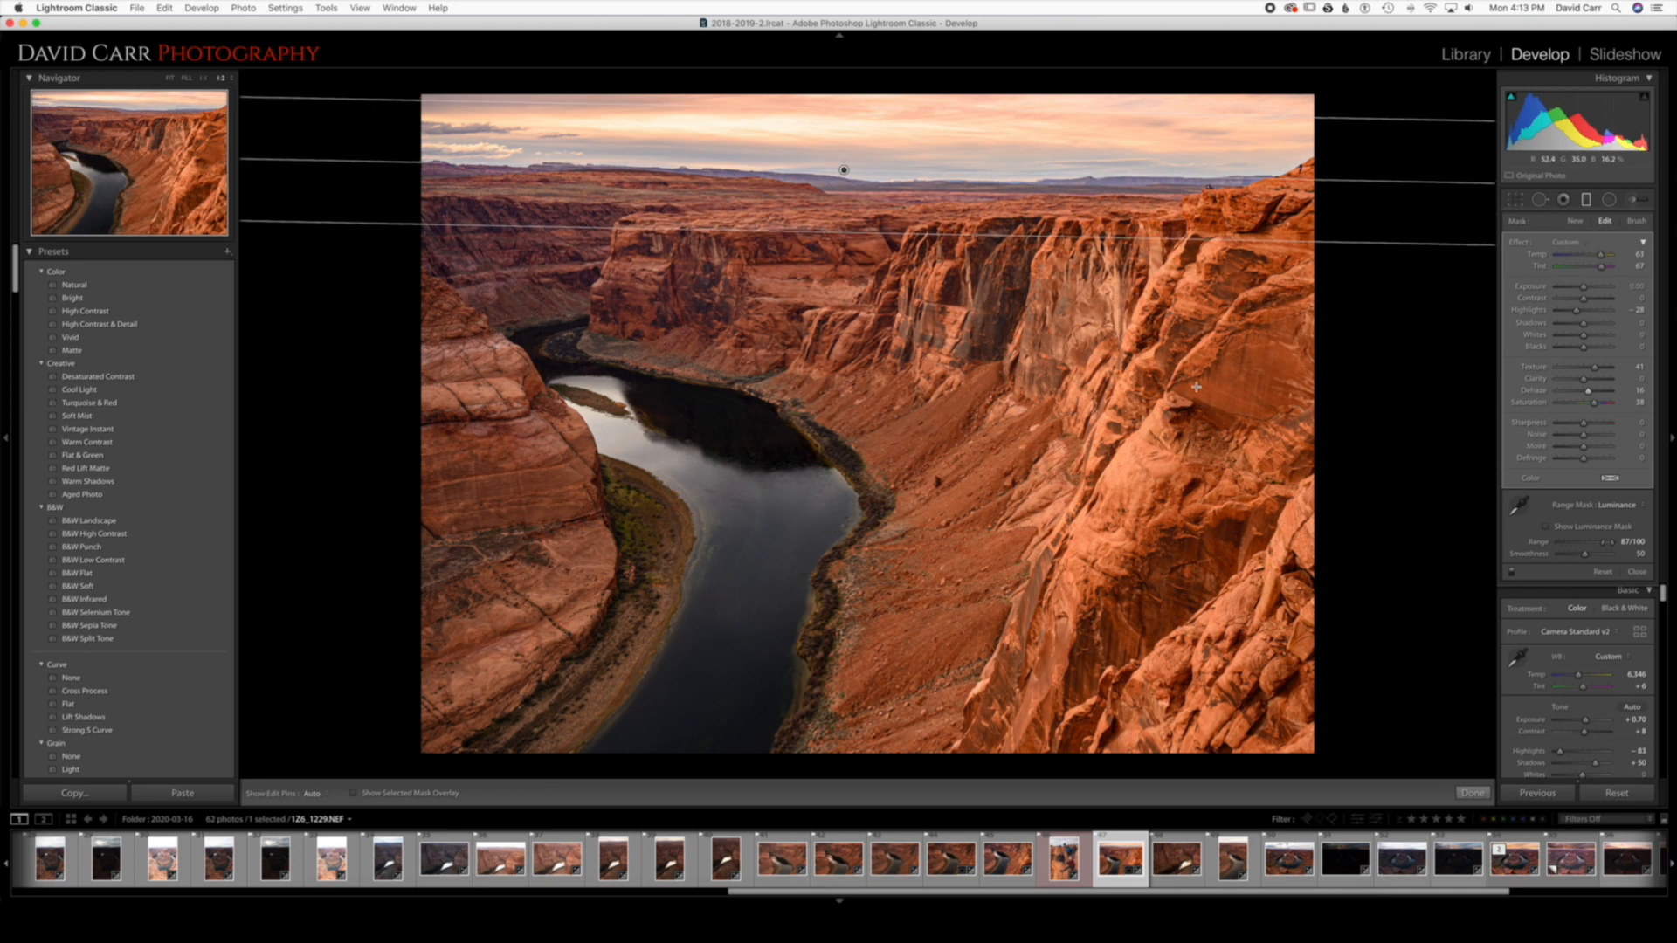
# Set the graduated filter's Tint to 100 with its guides hidden, and close the filter.
pyautogui.press('h')
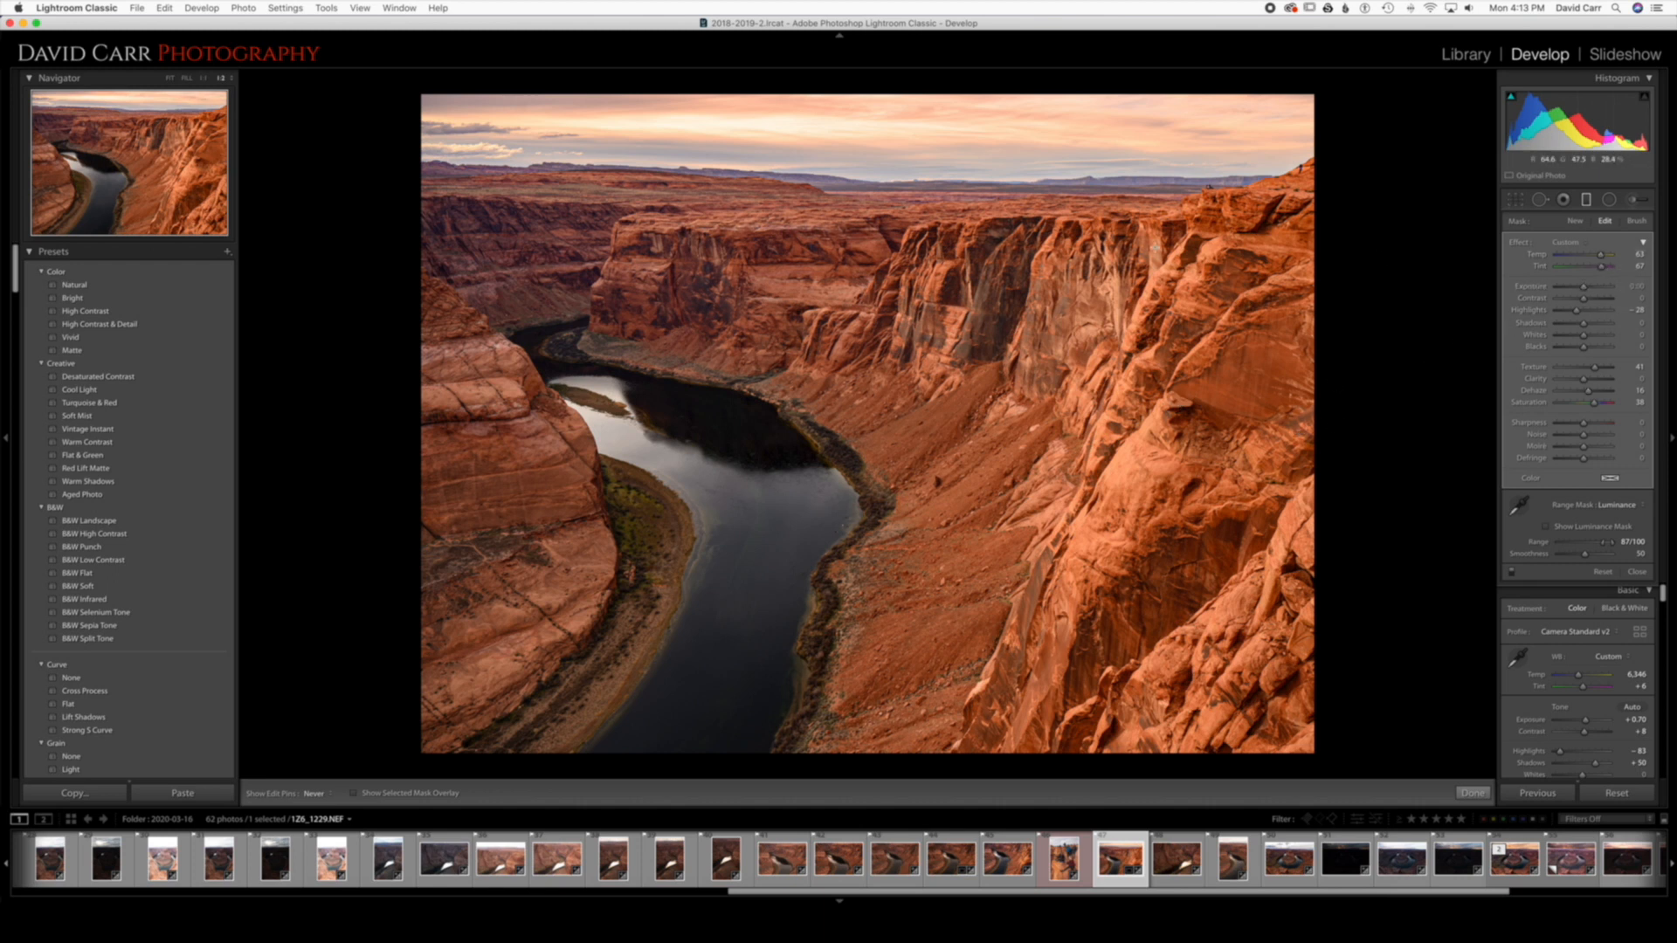
pyautogui.press('h')
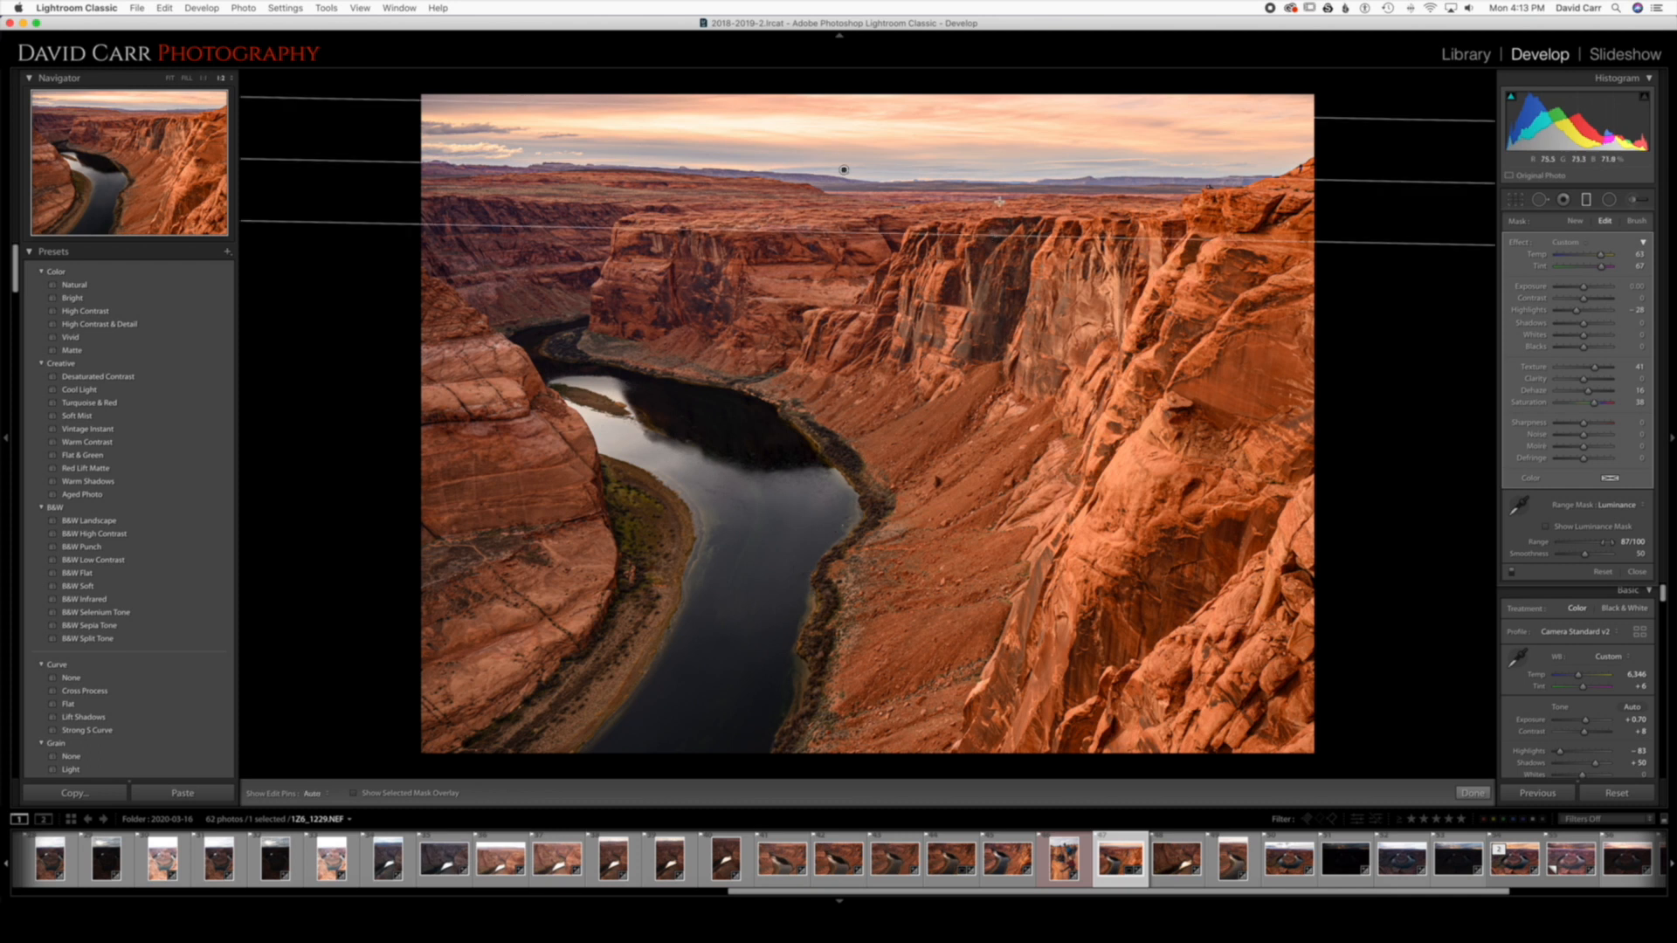
pyautogui.press('h')
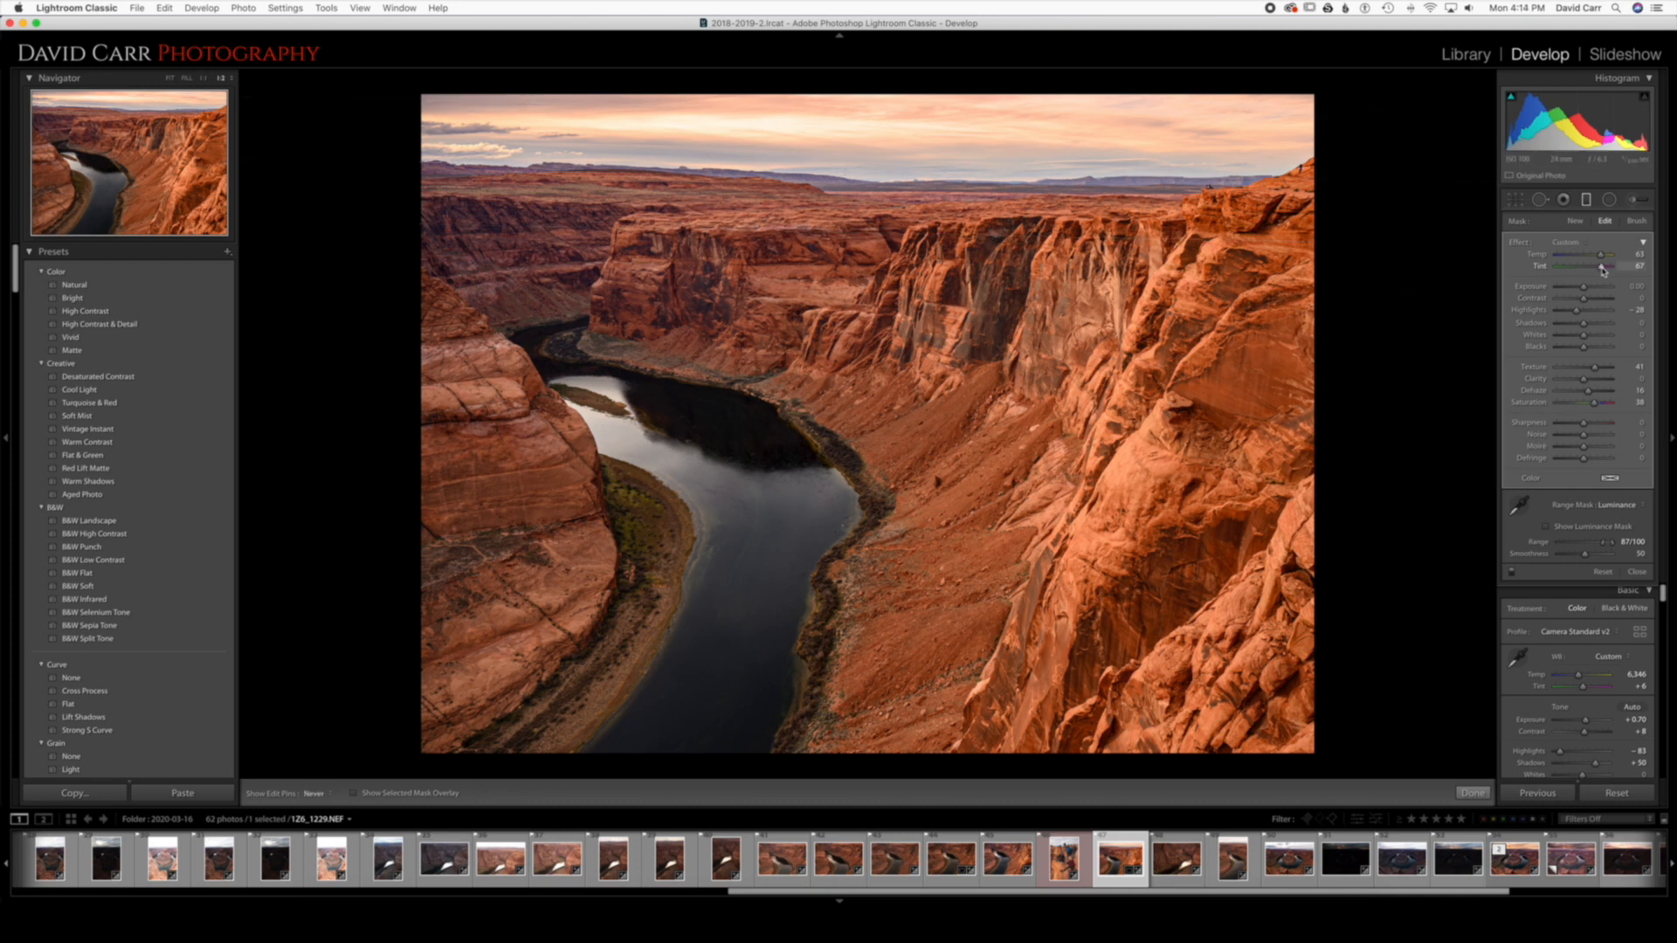
pyautogui.moveTo(1602, 270); pyautogui.dragTo(1613, 272)
pyautogui.press('h')
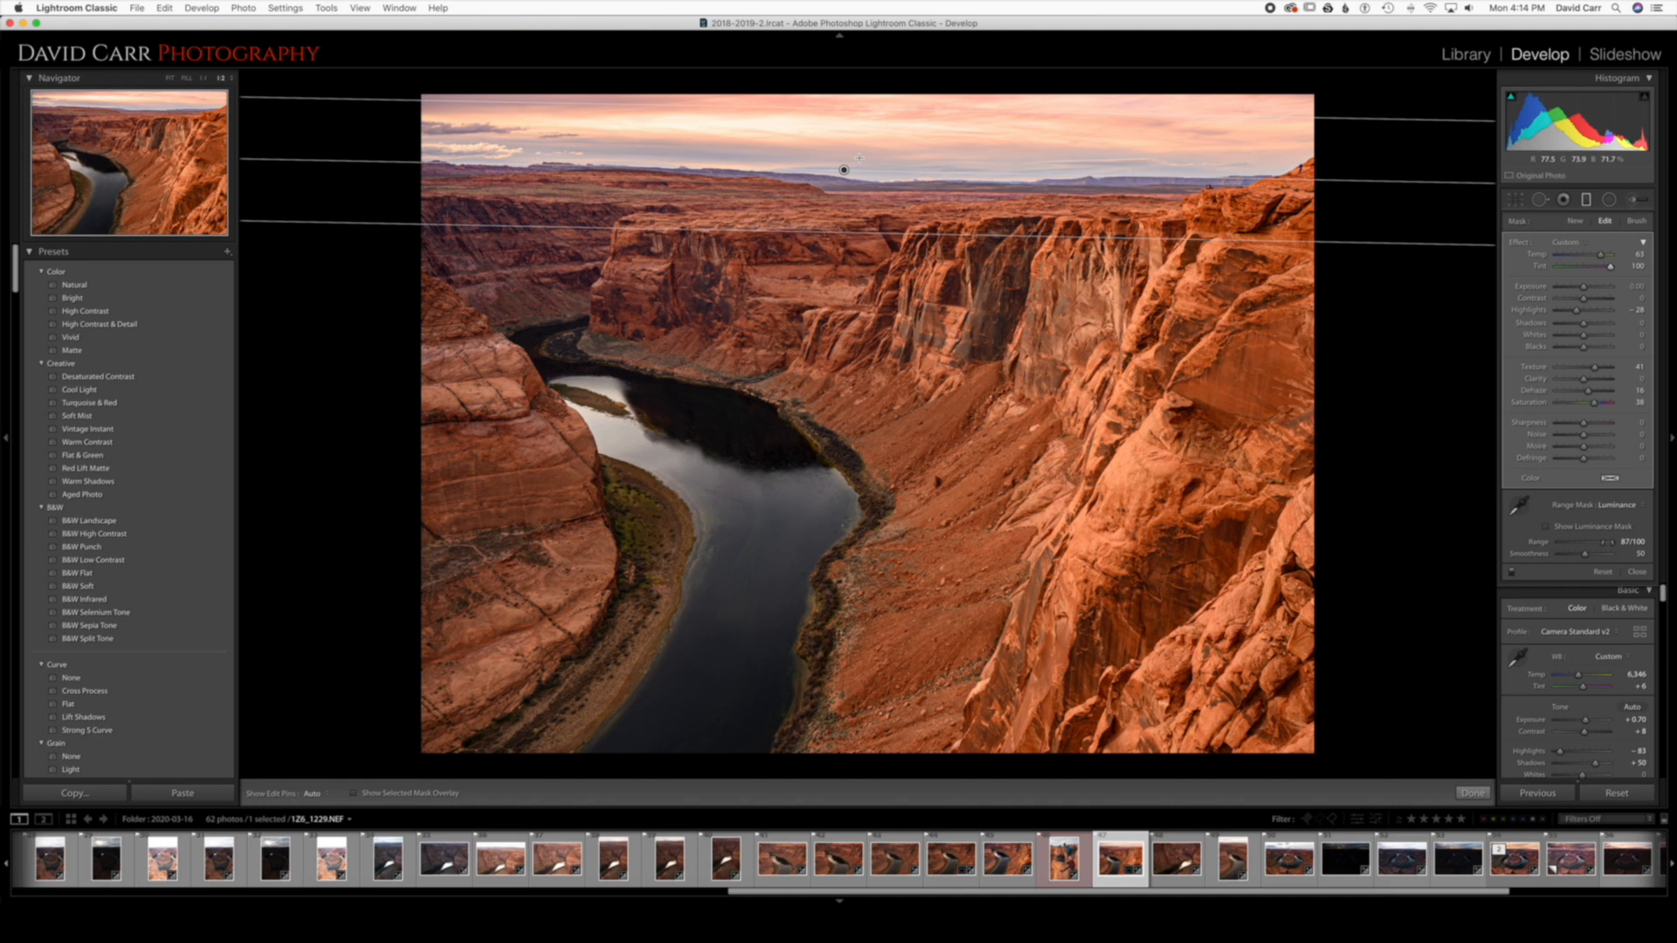
pyautogui.press('m')
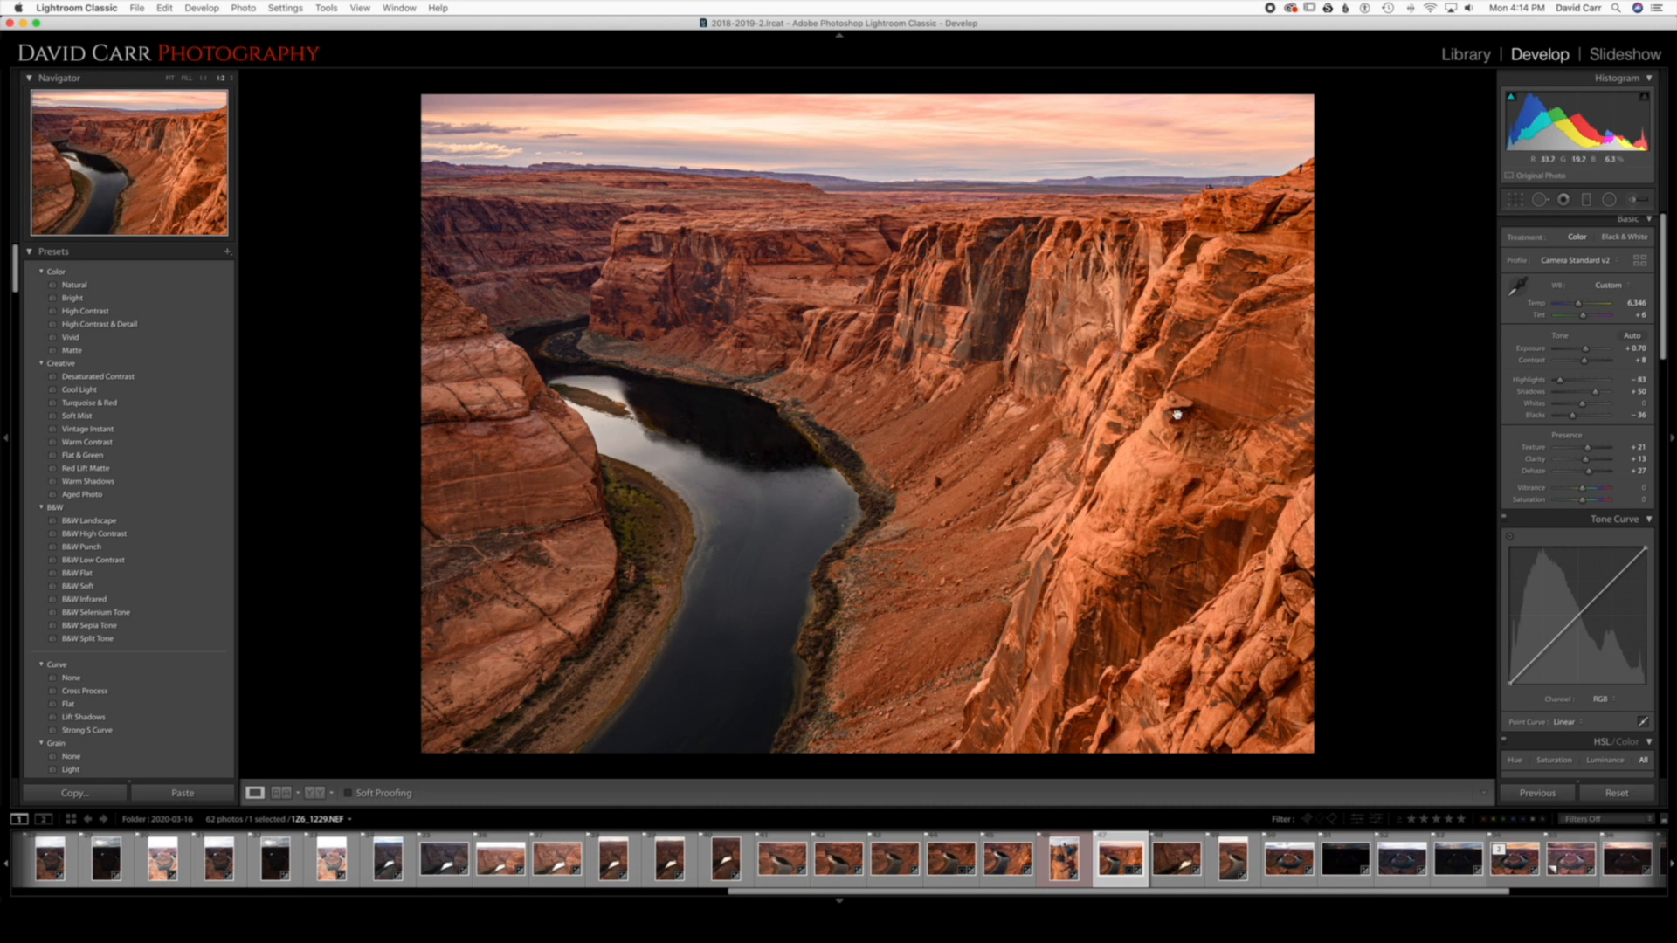
# Clone out the standing hiker on the right-hand rock slope with a size 18 spot, sourcing it from the rock just below.
pyautogui.click(1289, 185)
pyautogui.press('super+=')
pyautogui.moveTo(1298, 399); pyautogui.dragTo(497, 428)
pyautogui.moveTo(1039, 385); pyautogui.dragTo(742, 365)
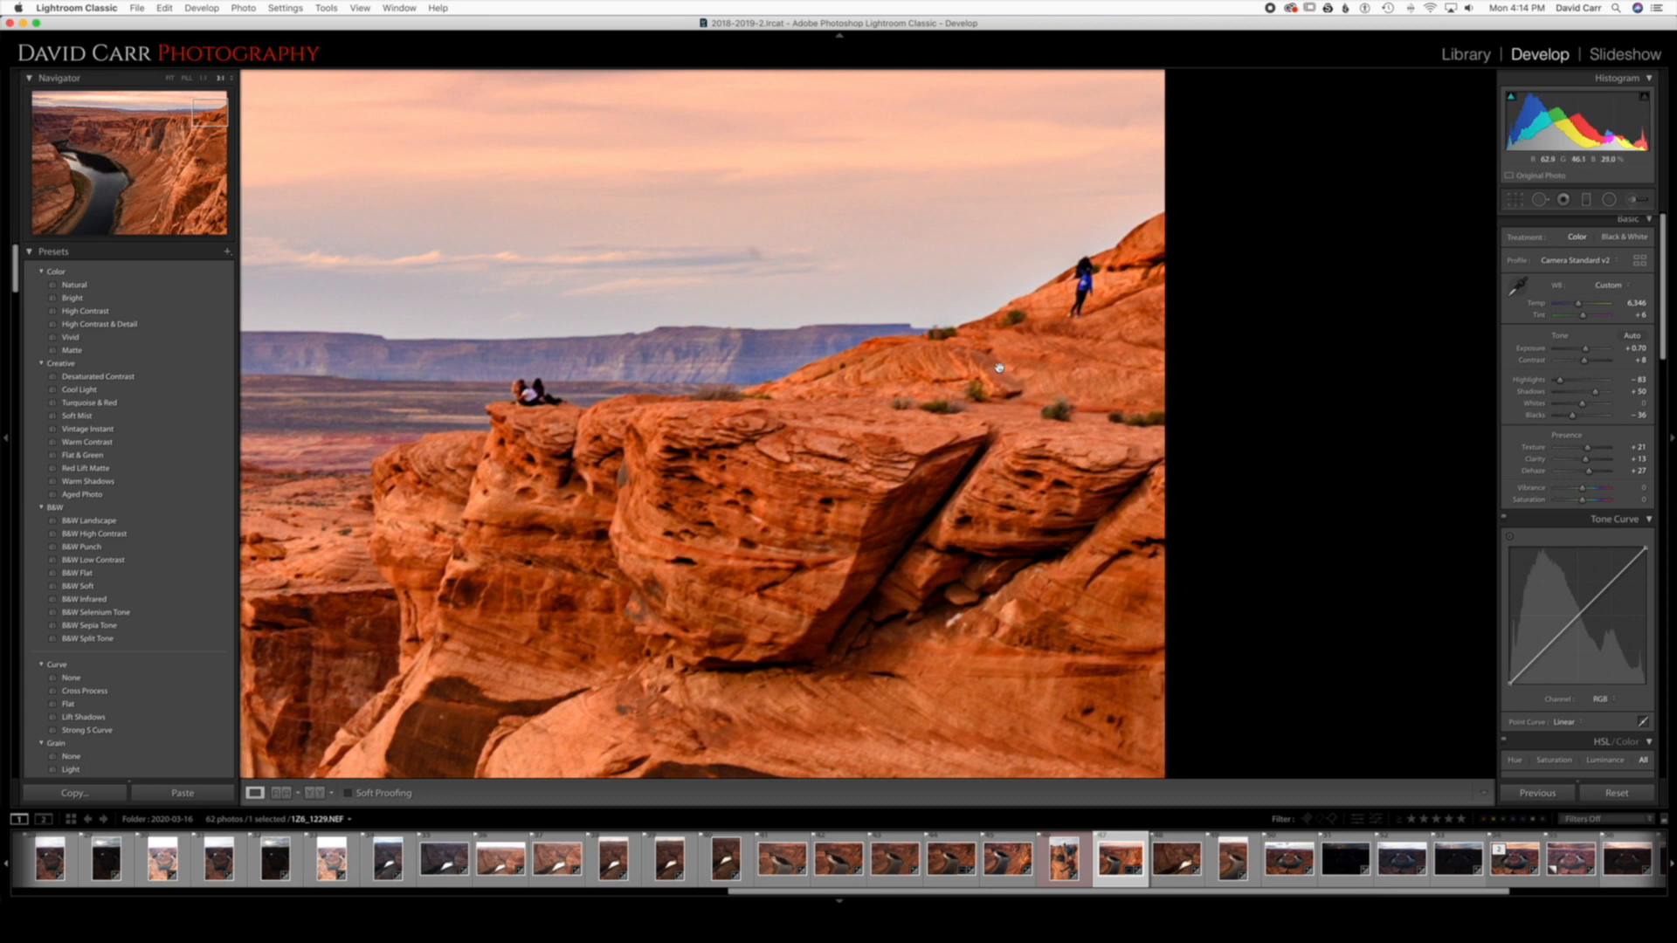
pyautogui.press('q')
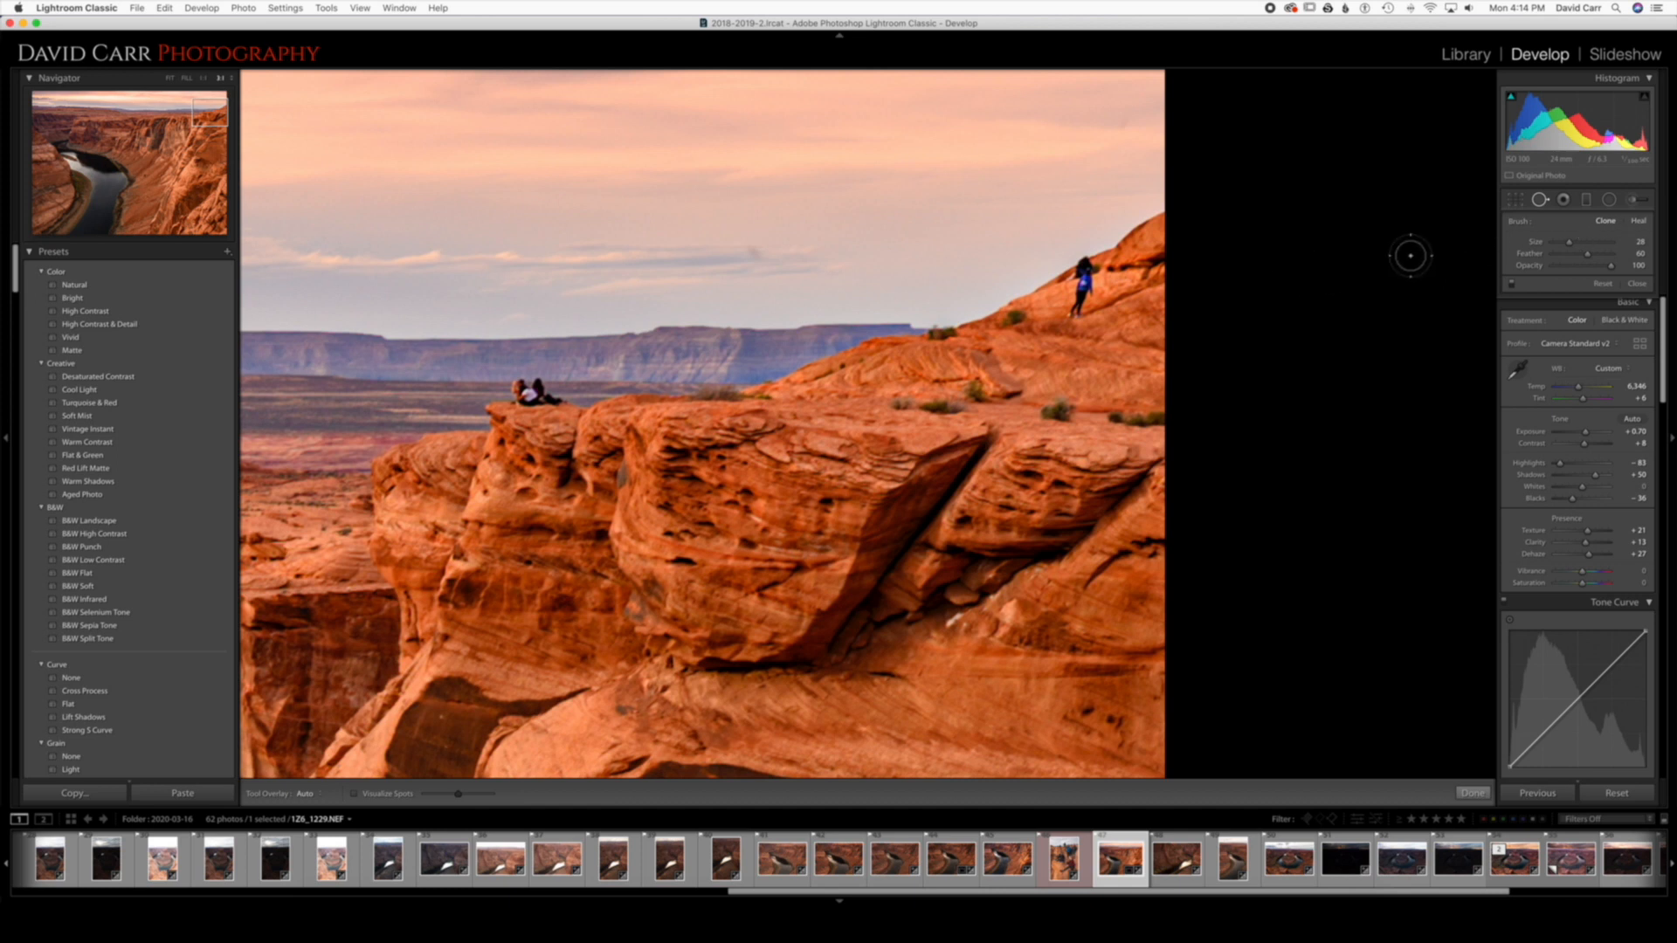
pyautogui.scroll(-3, 1082, 284)
pyautogui.moveTo(1086, 266); pyautogui.dragTo(1075, 325)
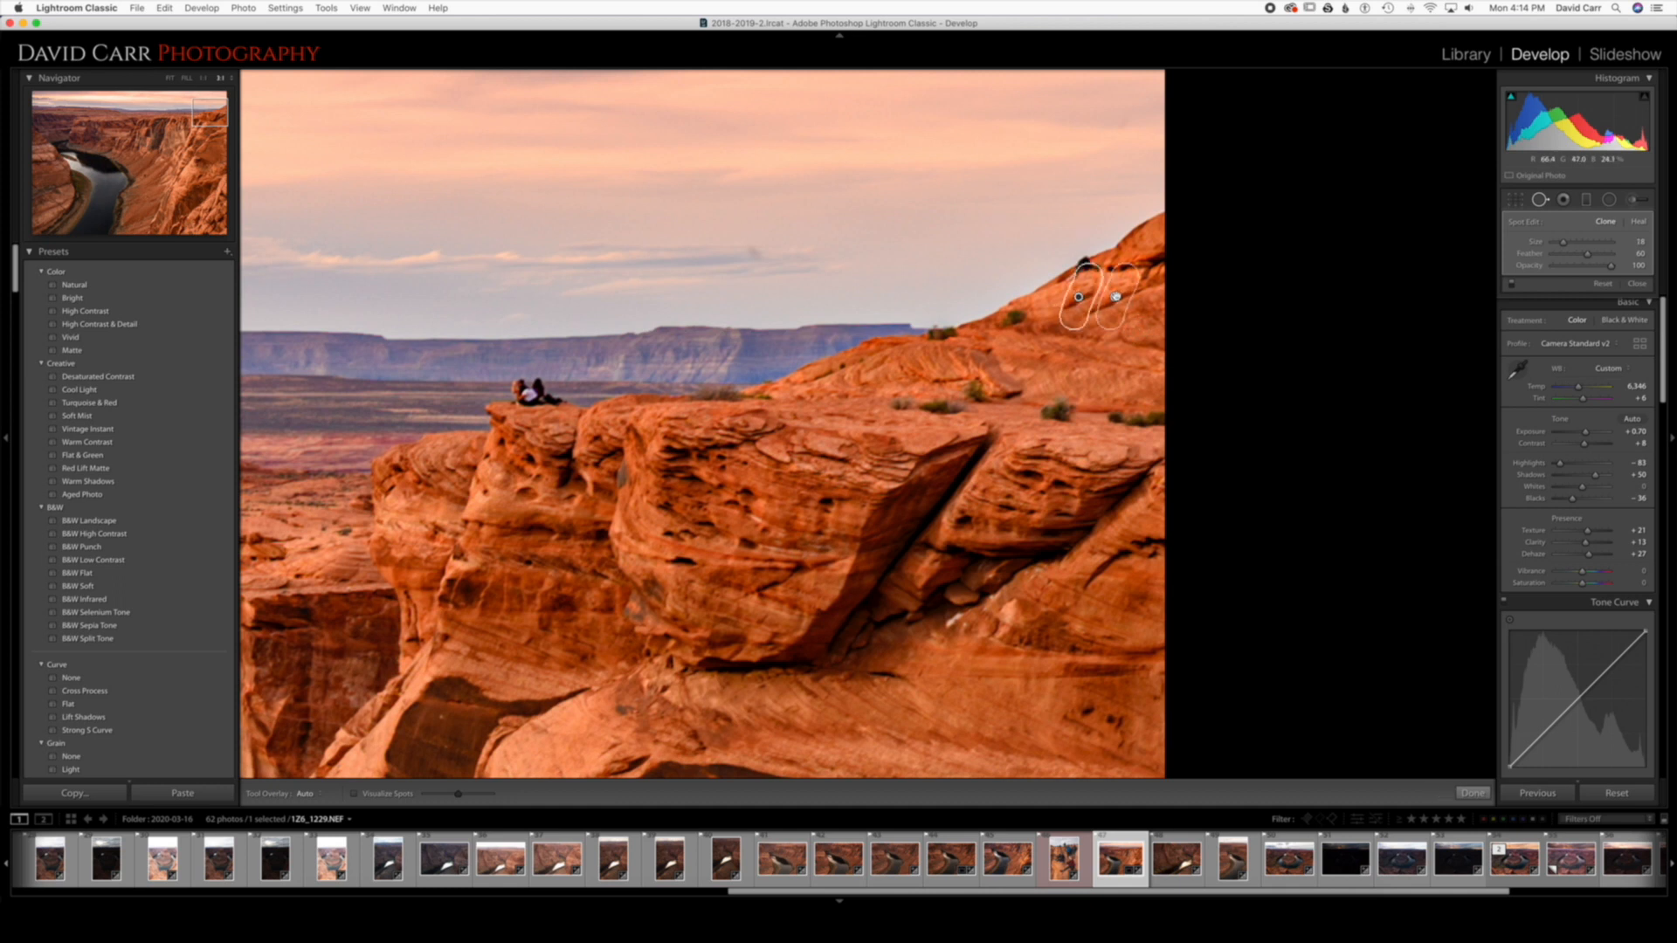
pyautogui.moveTo(1116, 297)
pyautogui.mouseDown()
pyautogui.moveTo(1130, 359)
pyautogui.moveTo(1088, 374)
pyautogui.moveTo(1108, 365)
pyautogui.mouseUp()
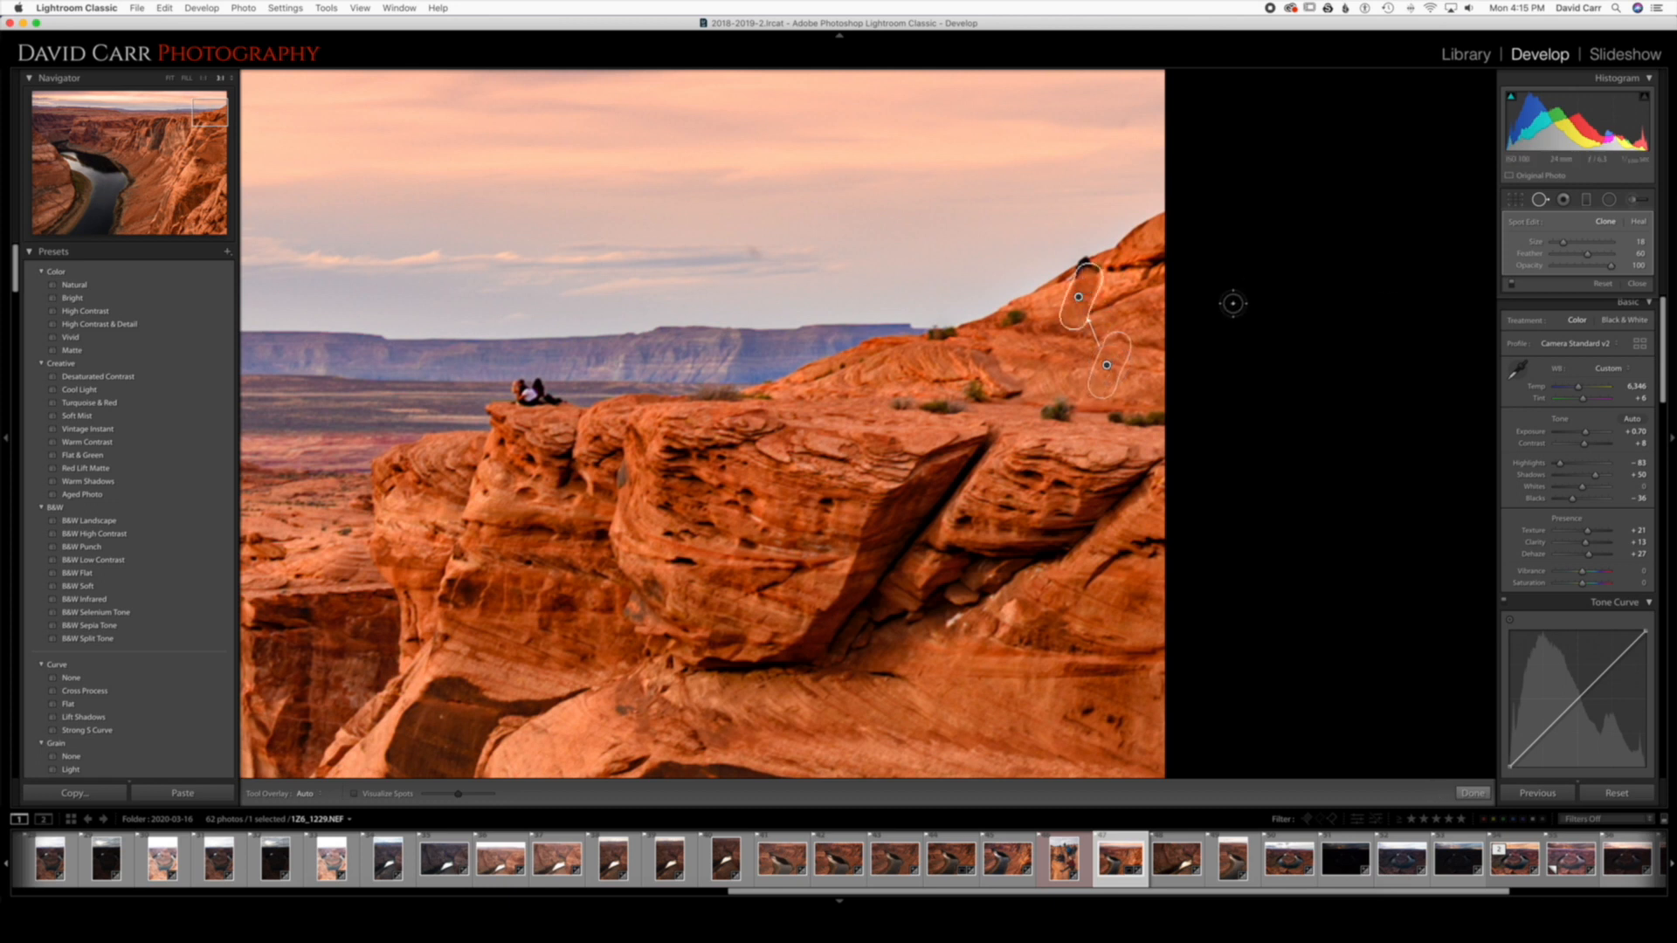
# Switch the hiker's spot to Heal, move its source up and slightly right, and check it with the tool closed.
pyautogui.click(1629, 223)
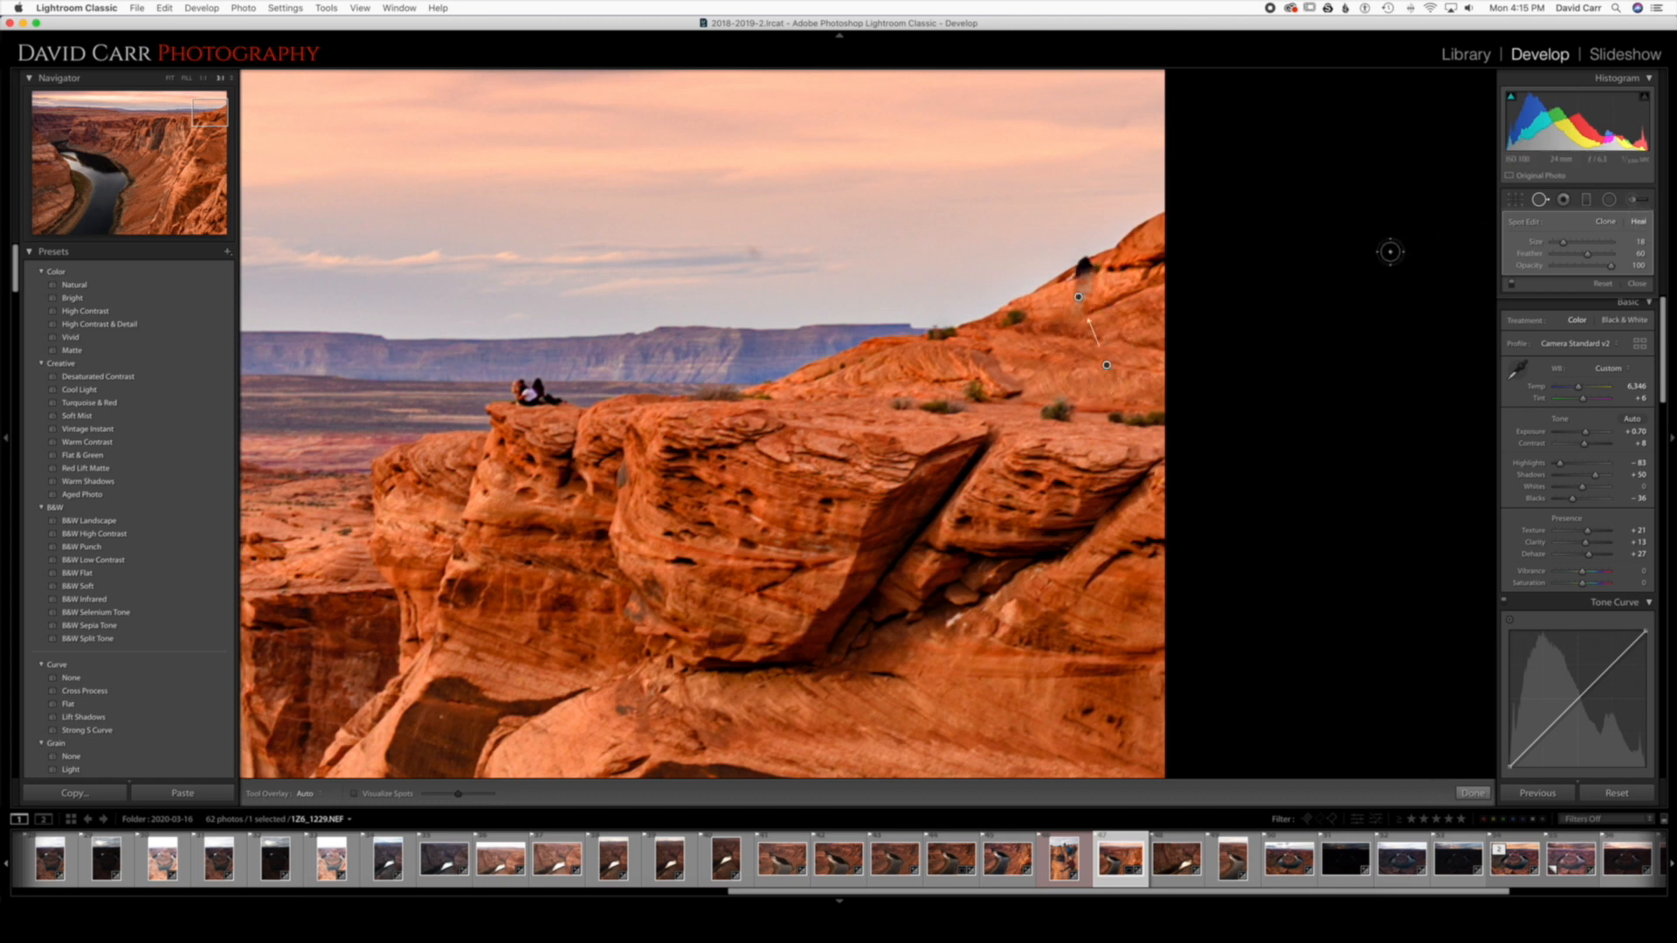
pyautogui.moveTo(1103, 364); pyautogui.dragTo(1124, 343)
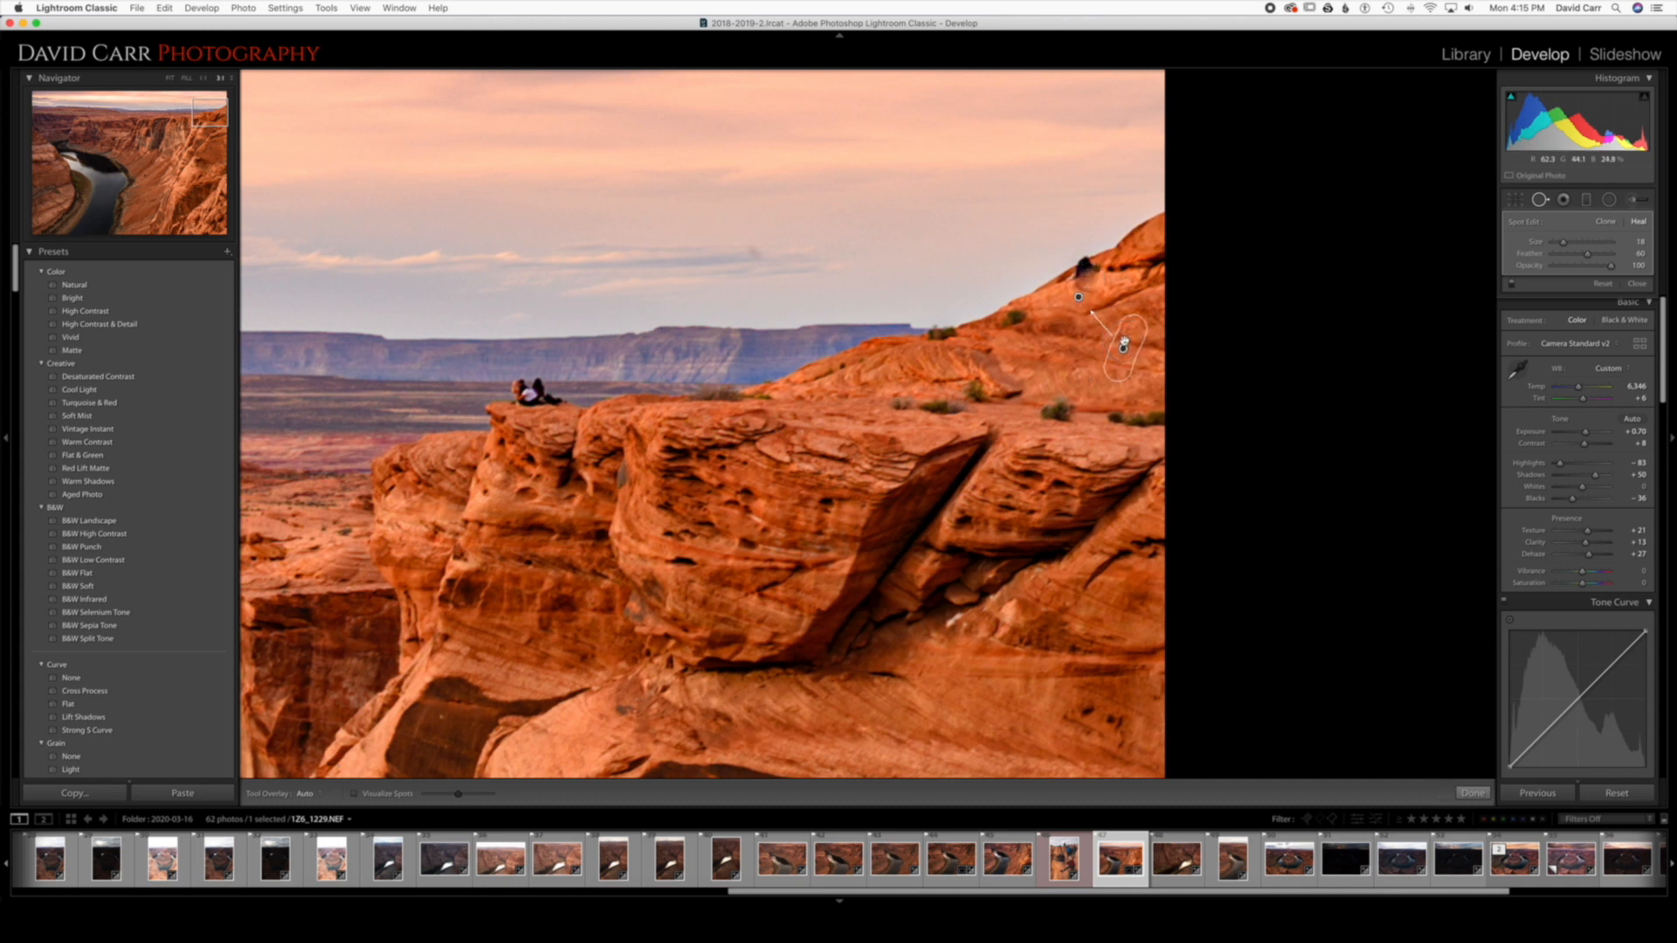
pyautogui.press('q')
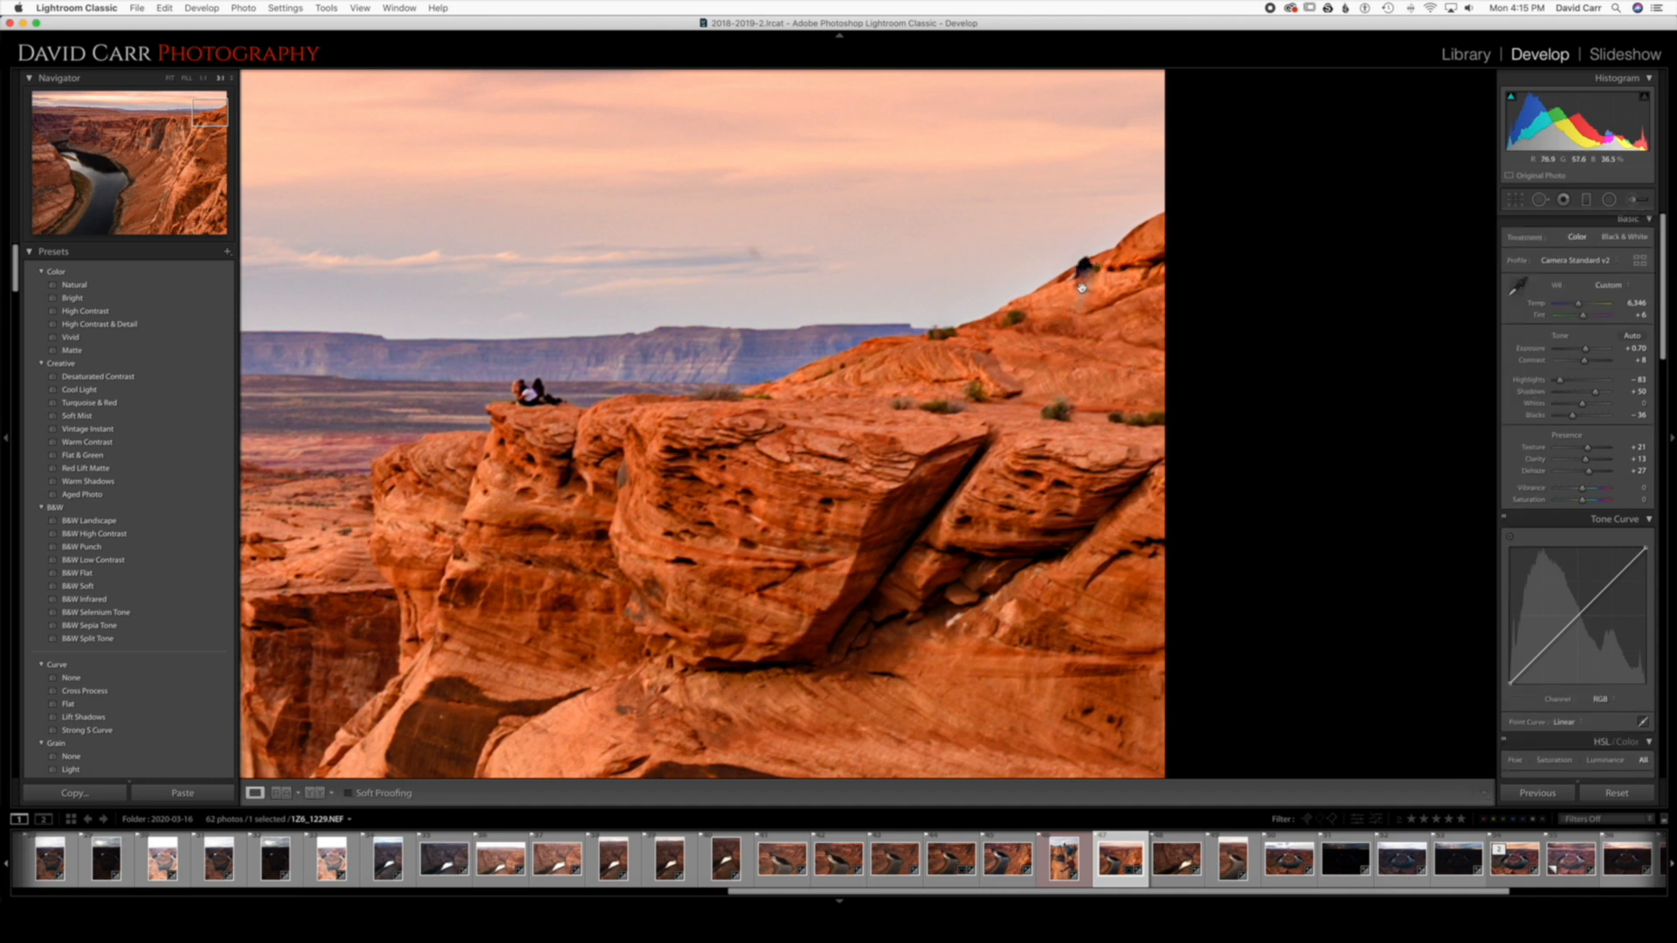
pyautogui.press('q')
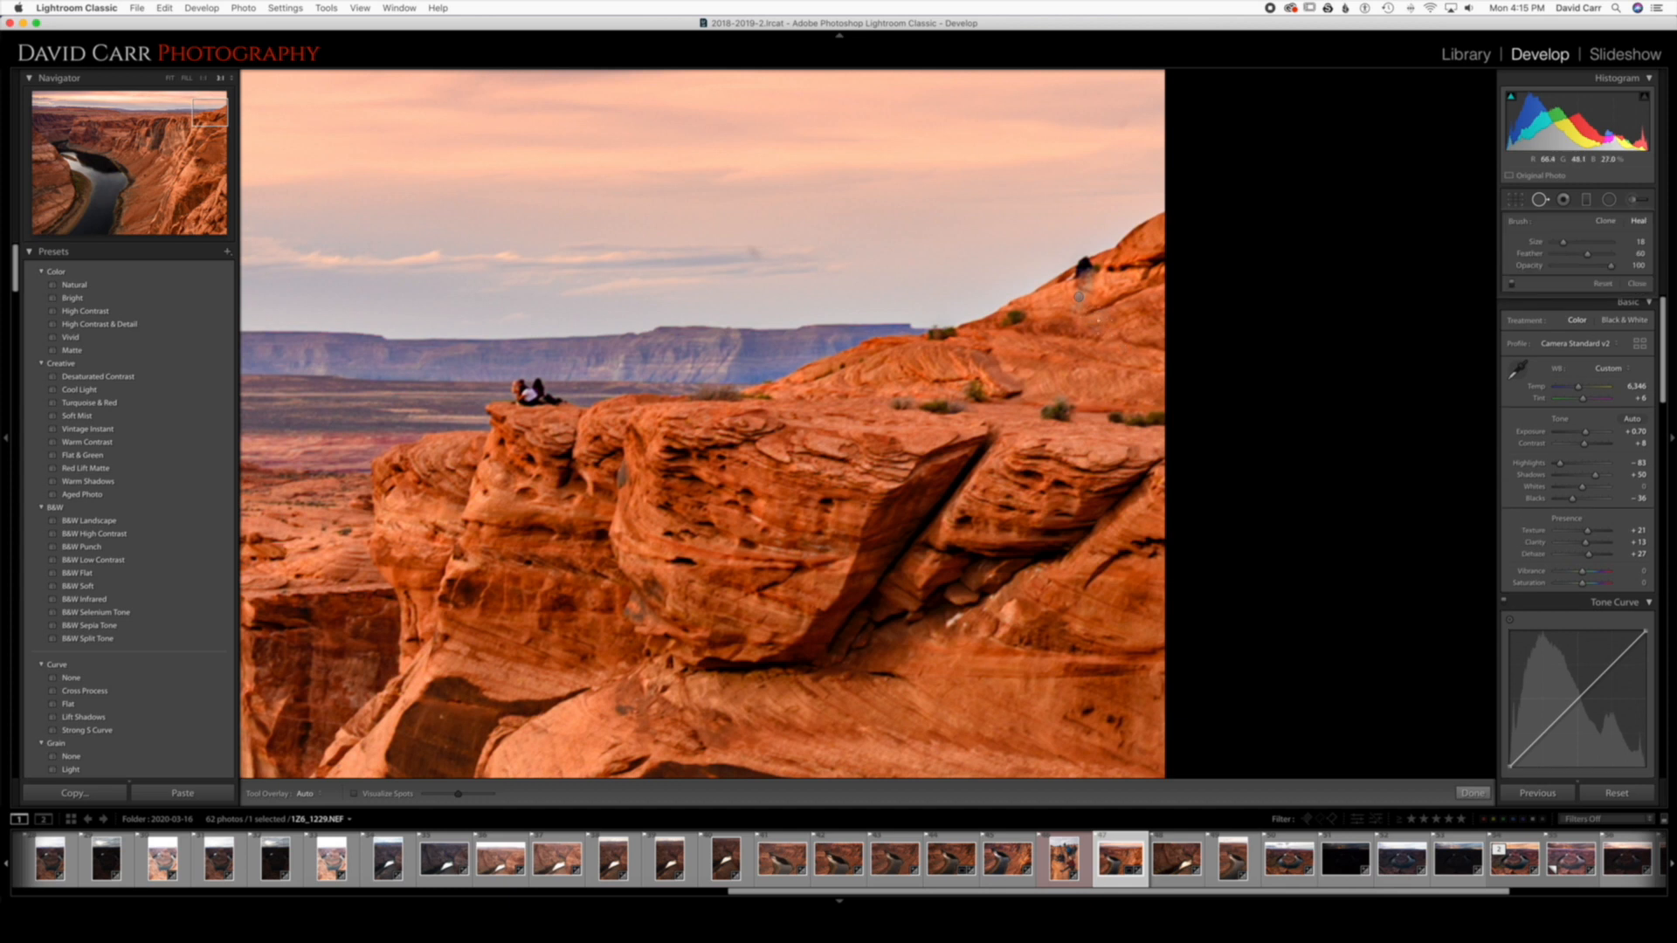
# Shift the hiker spot's source farther up the slope and set its Feather to 70, checking with the tool closed.
pyautogui.click(1083, 297)
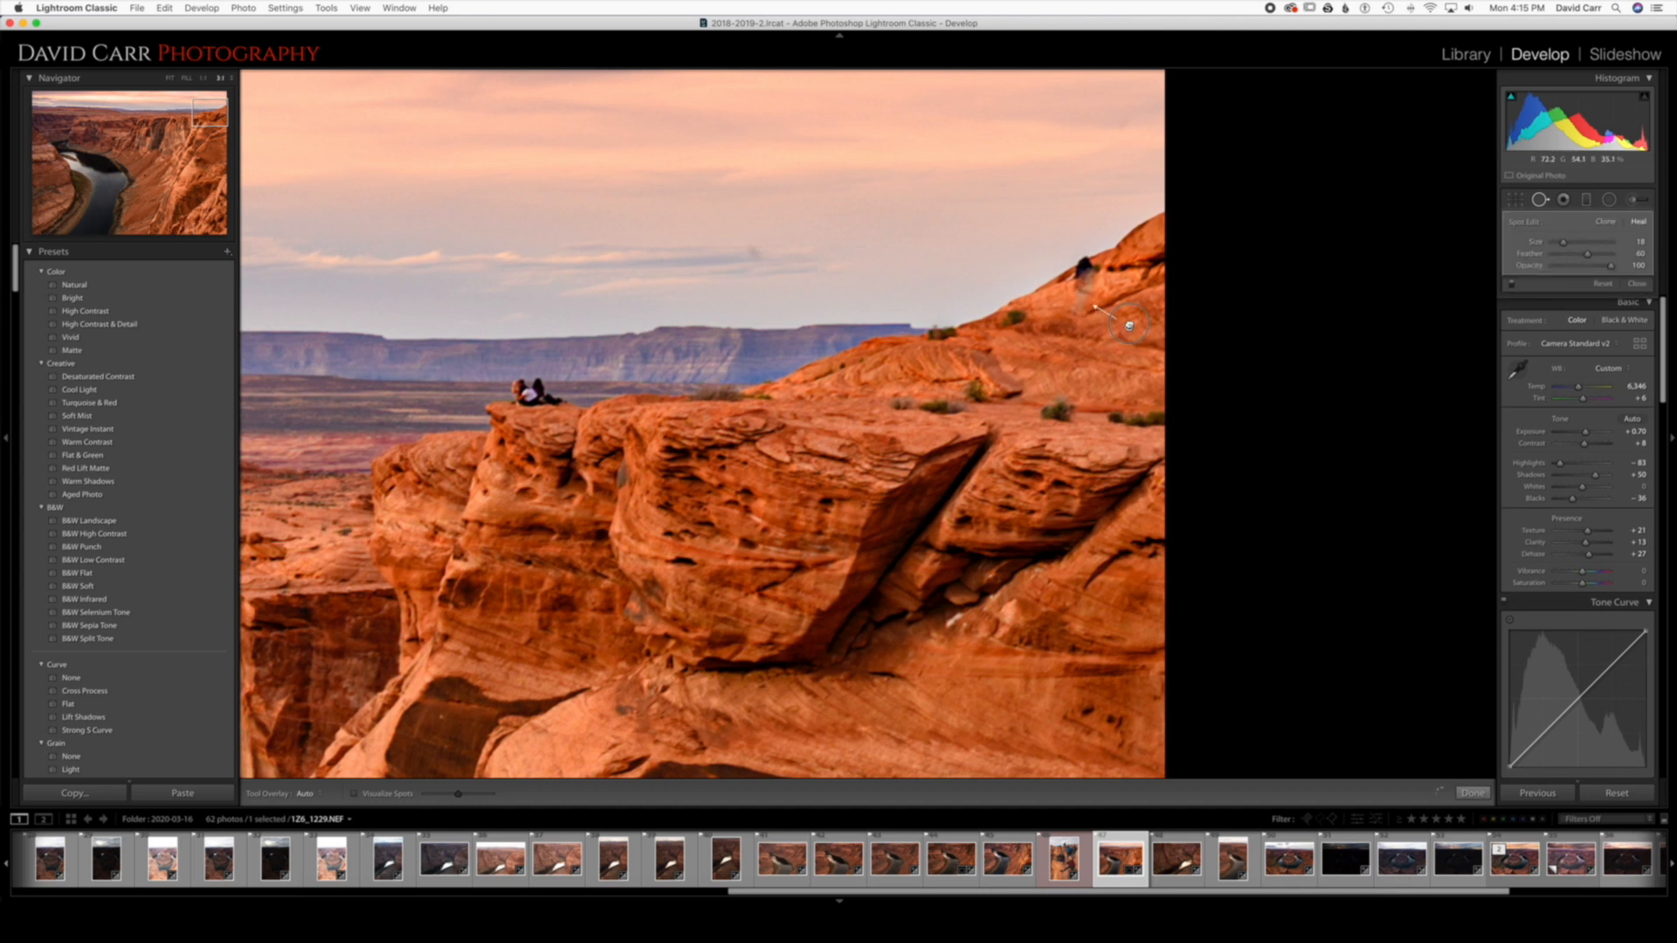
pyautogui.moveTo(1131, 324); pyautogui.dragTo(1152, 310)
pyautogui.moveTo(1587, 256); pyautogui.dragTo(1594, 259)
pyautogui.press('q')
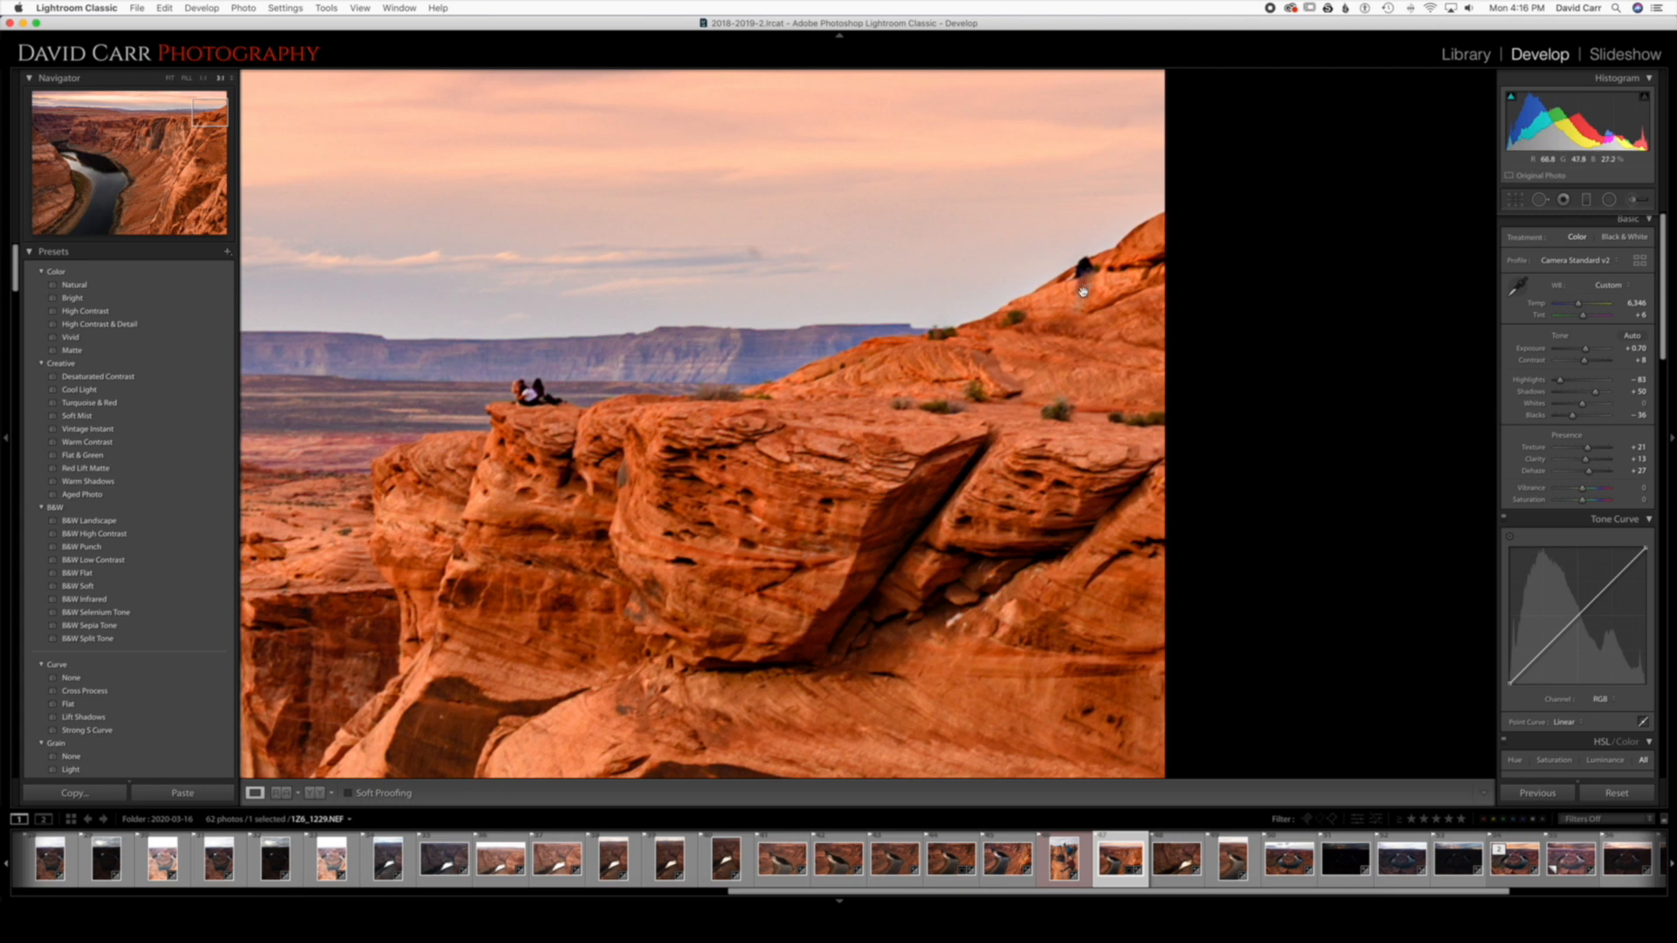
pyautogui.press('q')
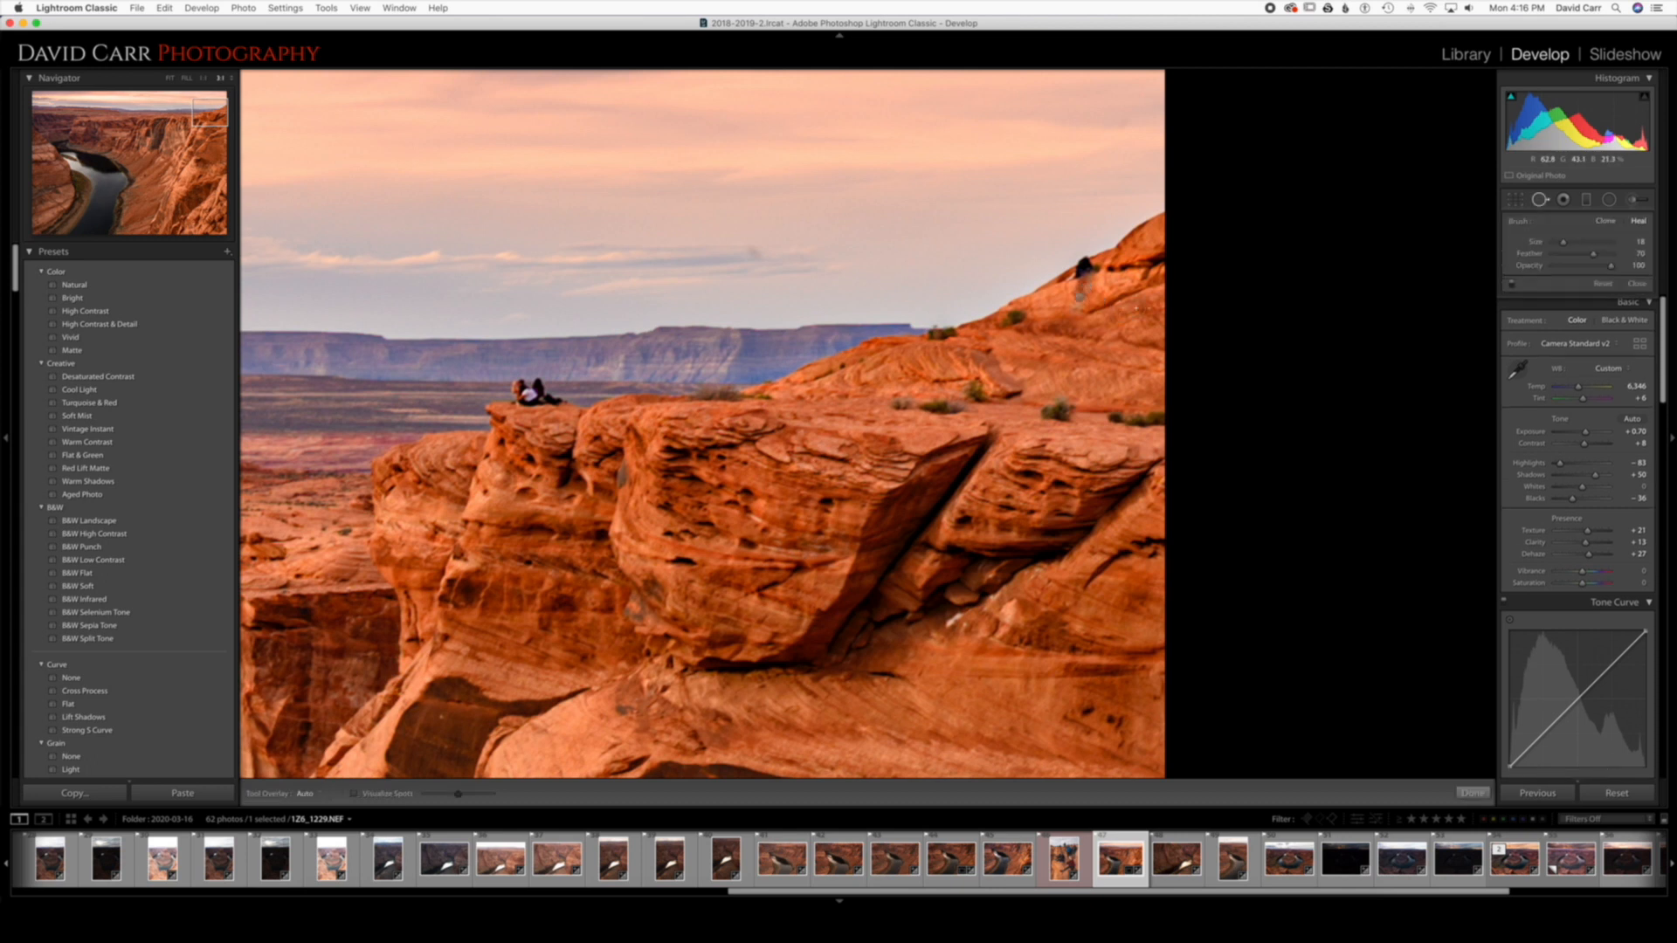
# Repaint the healing spot over the hiker's body with a smaller size 11 brush.
pyautogui.click(1079, 297)
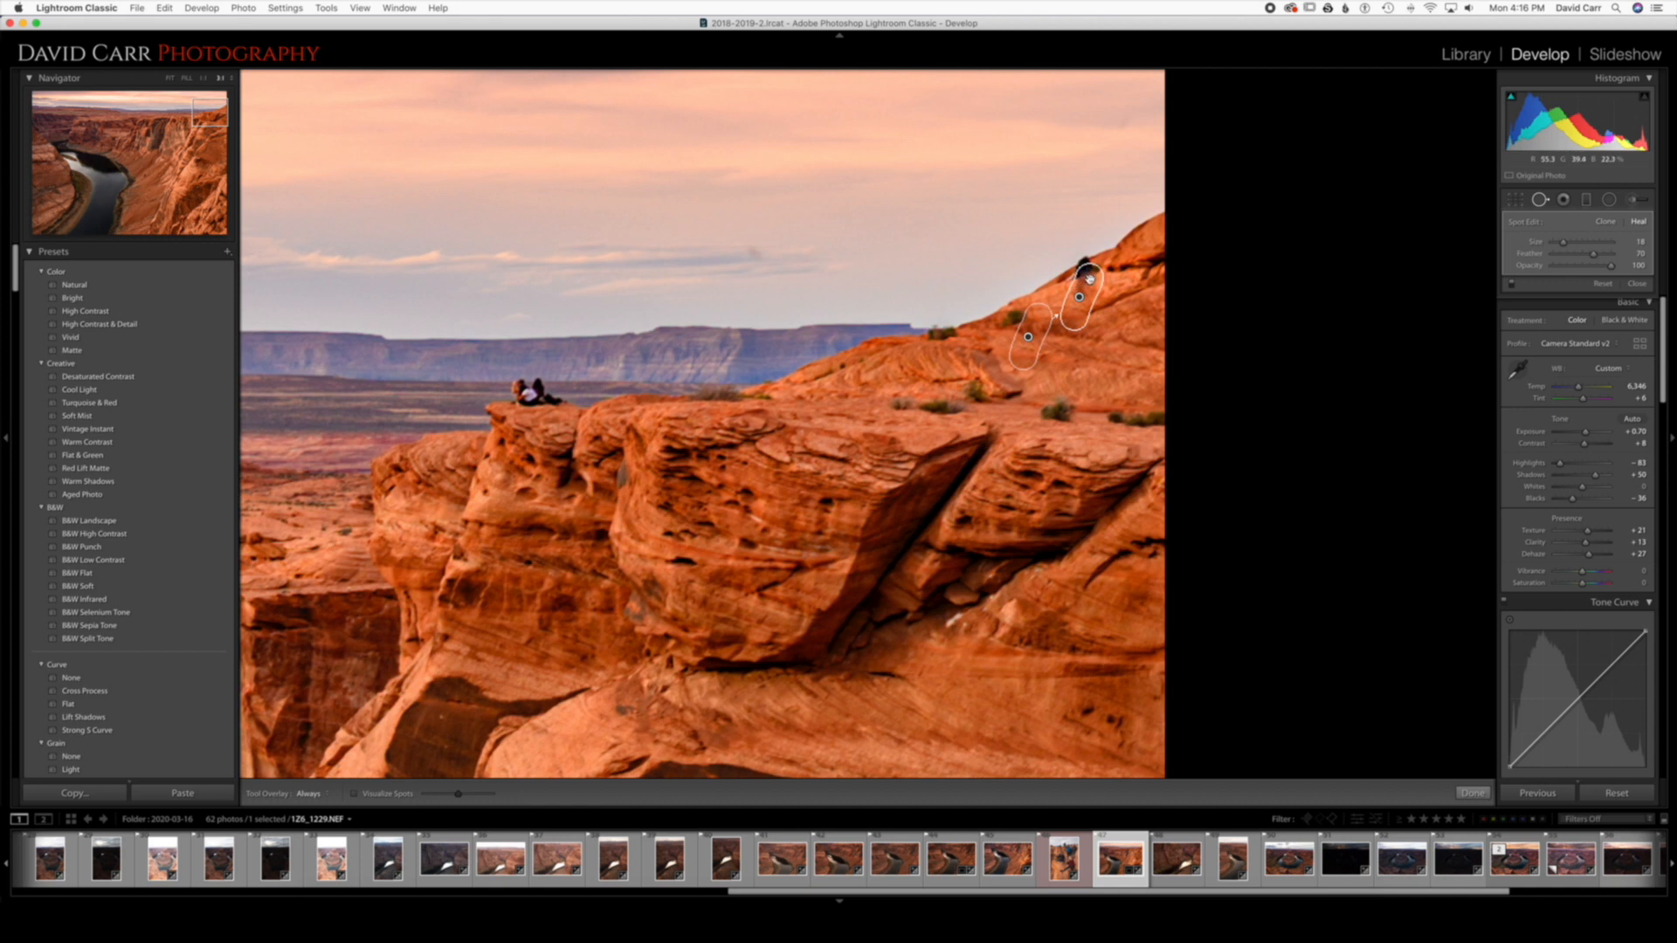
pyautogui.press('h')
pyautogui.moveTo(1084, 273); pyautogui.dragTo(1078, 301)
pyautogui.scroll(-3, 1151, 303)
# Try a source for the healing spot on the slope just left of the hiker.
pyautogui.press('h')
pyautogui.moveTo(1112, 286)
pyautogui.mouseDown()
pyautogui.moveTo(1059, 321)
pyautogui.moveTo(1047, 310)
pyautogui.mouseUp()
pyautogui.press('h')
pyautogui.press('h')
pyautogui.moveTo(1048, 310); pyautogui.dragTo(1052, 306)
pyautogui.press('h')
# Move the hiker spot's source down onto the plain rock below, and check it with the overlay hidden.
pyautogui.press('super+minus')
pyautogui.press('super+minus')
pyautogui.click(1270, 365)
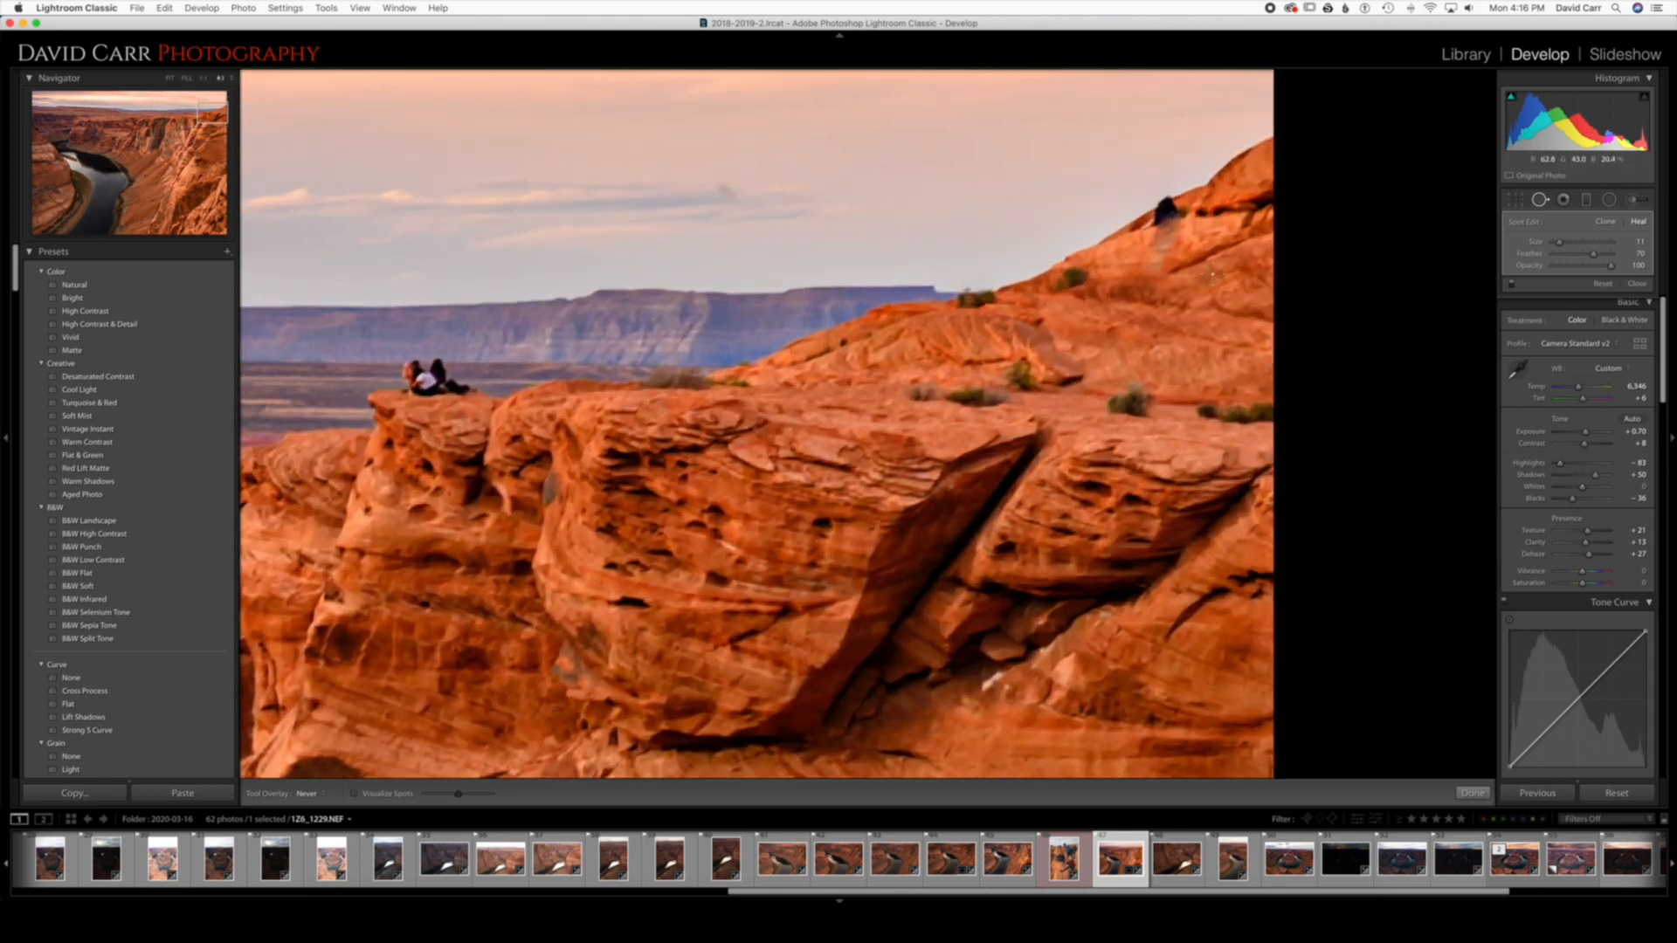
pyautogui.press('h')
pyautogui.click(1162, 247)
pyautogui.moveTo(1138, 256); pyautogui.dragTo(1190, 334)
pyautogui.press('h')
pyautogui.press('h')
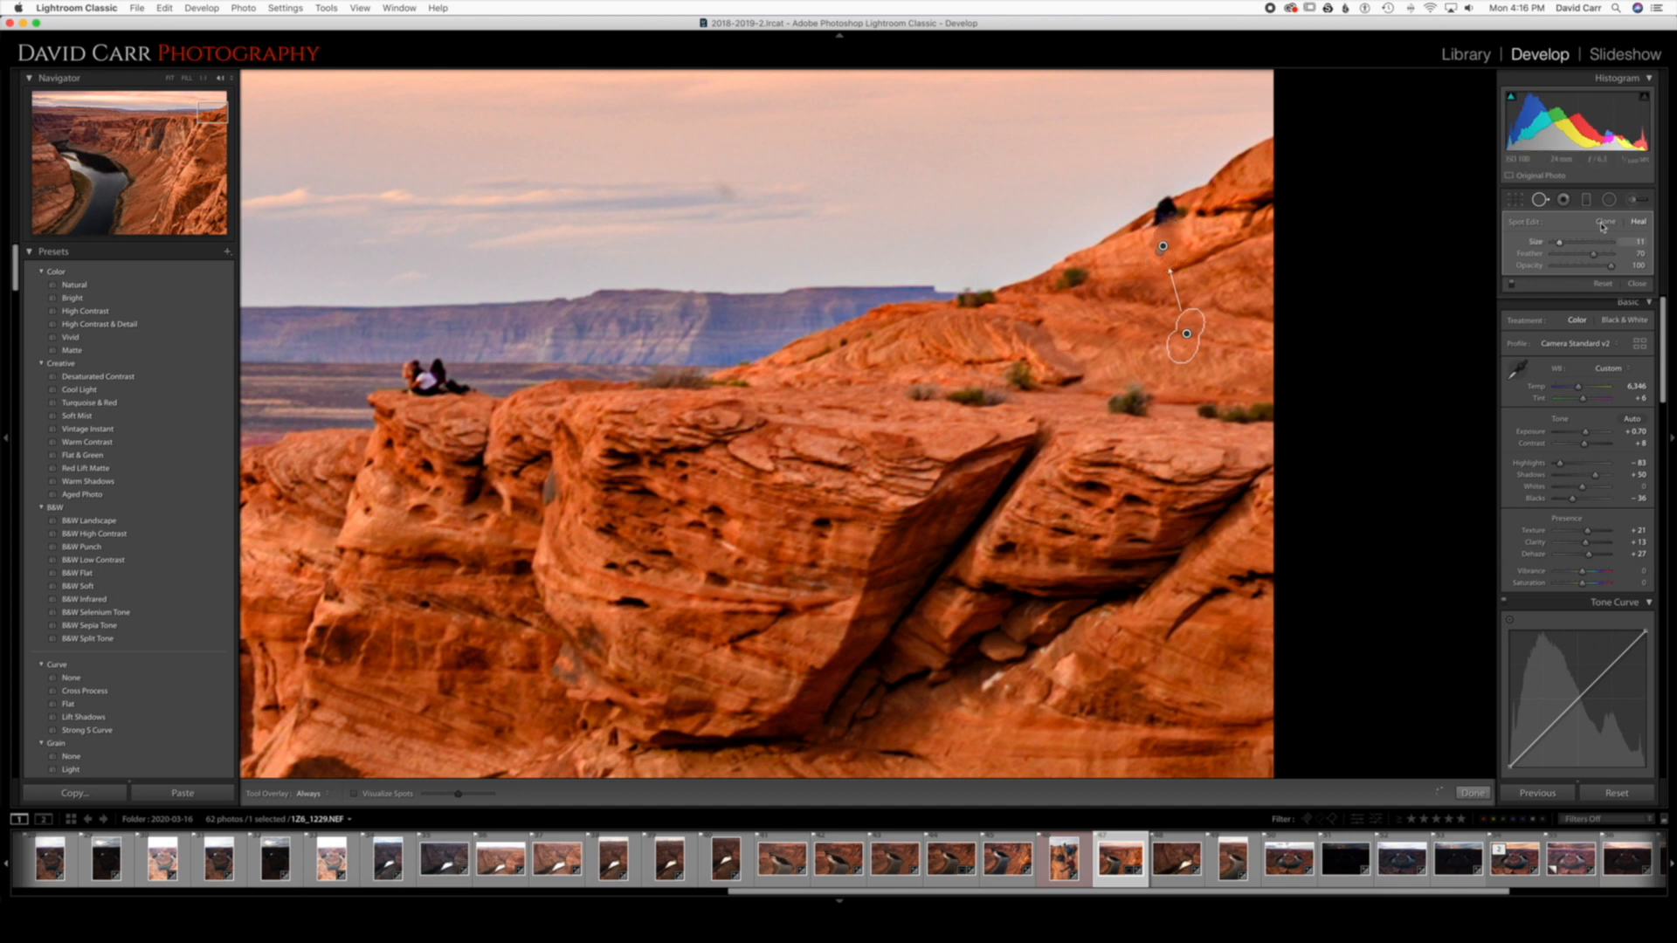
# Try Clone mode on the hiker's spot, and return it to Heal.
pyautogui.click(1603, 223)
pyautogui.press('h')
pyautogui.press('h')
pyautogui.click(1638, 221)
# Lower the Feather and repaint a larger size 19 healing spot over the hiker's body, sourcing from the rock to the lower right.
pyautogui.moveTo(1593, 254)
pyautogui.mouseDown()
pyautogui.moveTo(1568, 264)
pyautogui.moveTo(1617, 262)
pyautogui.moveTo(1586, 266)
pyautogui.mouseUp()
pyautogui.moveTo(1559, 242); pyautogui.dragTo(1565, 249)
pyautogui.moveTo(1165, 230); pyautogui.dragTo(1159, 267)
pyautogui.moveTo(1184, 339); pyautogui.dragTo(1202, 319)
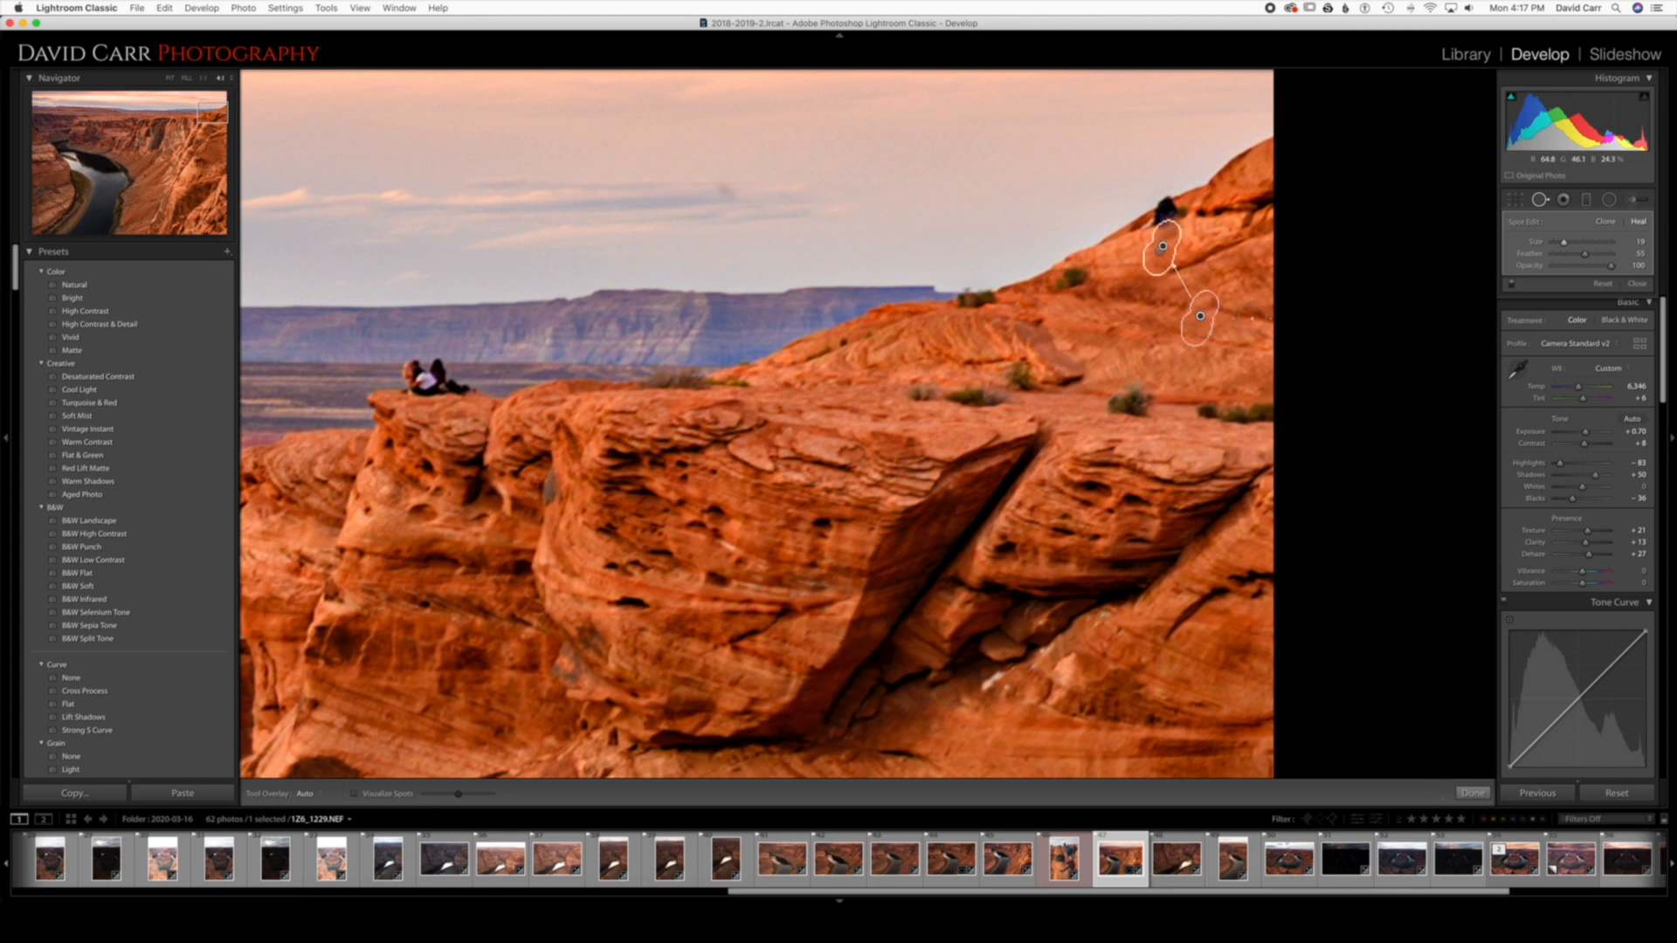
# Repaint the hiker's body at size 14 with its source on the rock below, and check the whole photo.
pyautogui.press('h')
pyautogui.moveTo(1176, 234); pyautogui.dragTo(1156, 252)
pyautogui.press('h')
pyautogui.moveTo(1223, 315); pyautogui.dragTo(1188, 343)
pyautogui.press('h')
pyautogui.press('z')
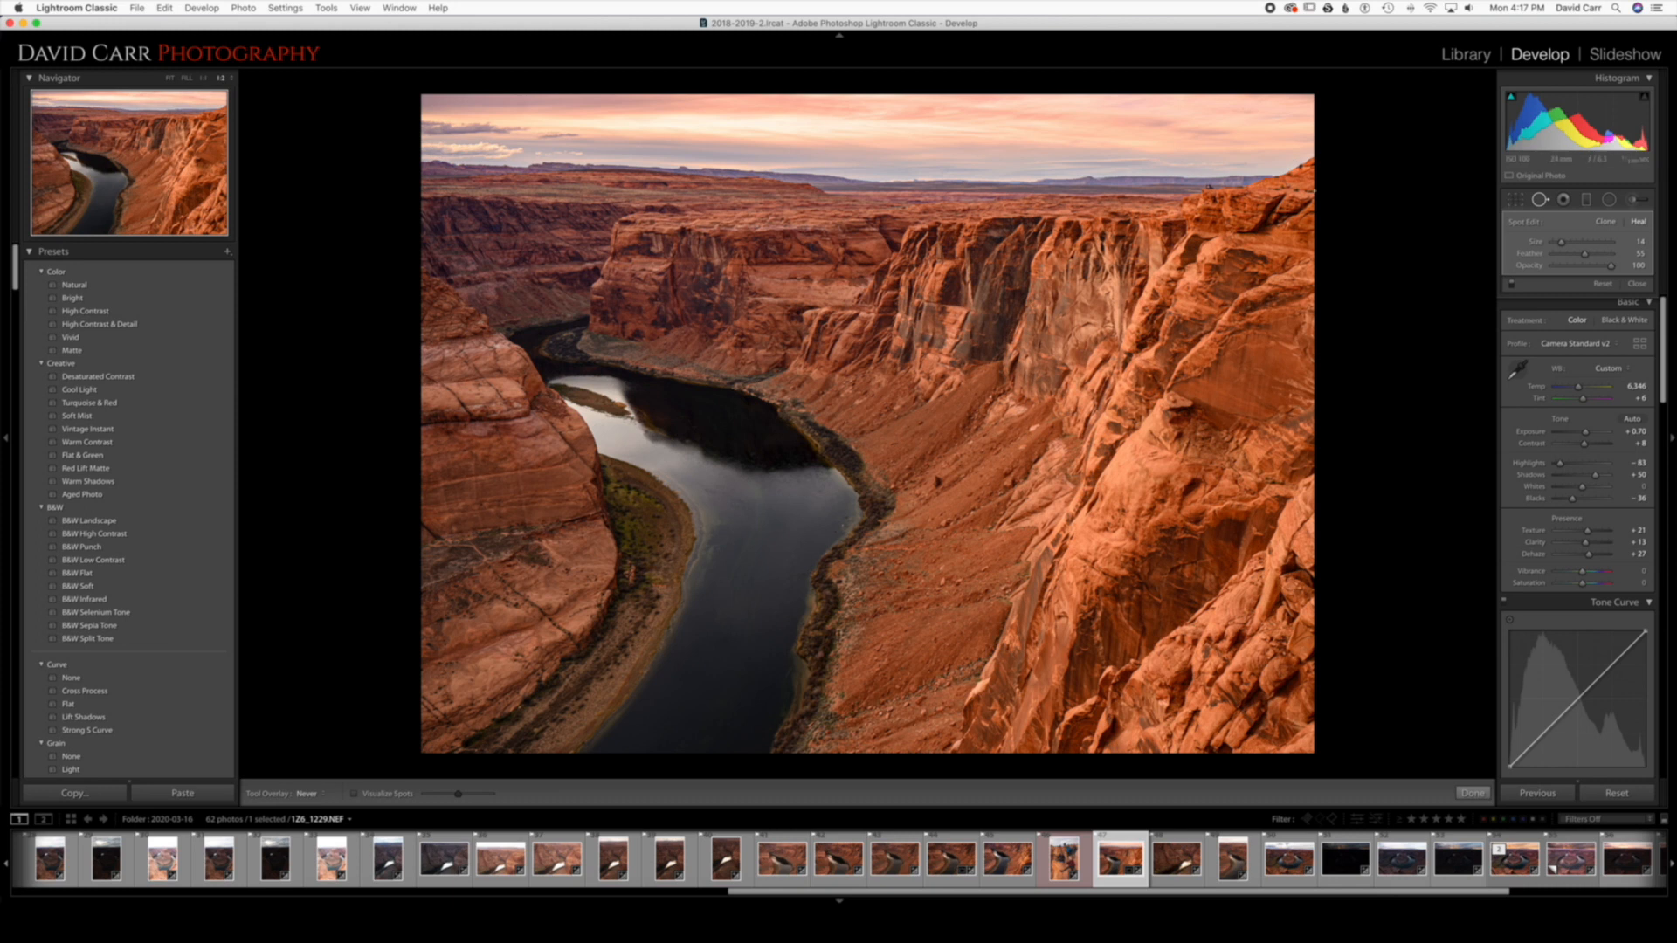
pyautogui.press('z')
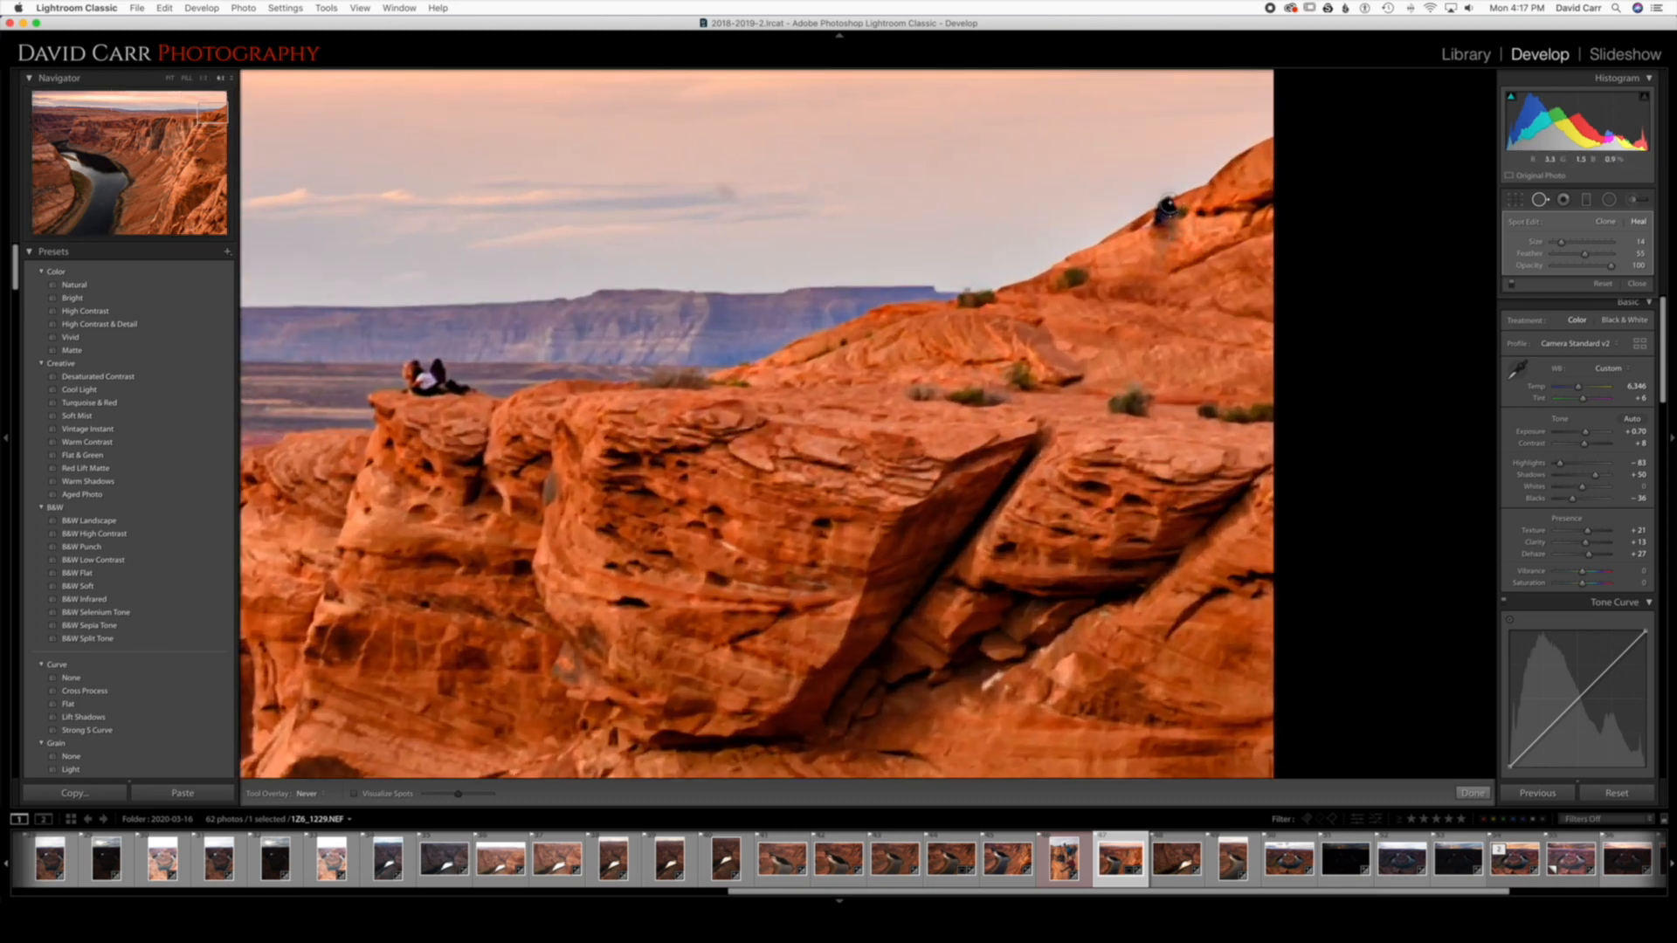
# Heal the hiker's remaining dark head with a size 17 spot, moving its source to the slope edge at lower left.
pyautogui.moveTo(1167, 207); pyautogui.dragTo(1171, 218)
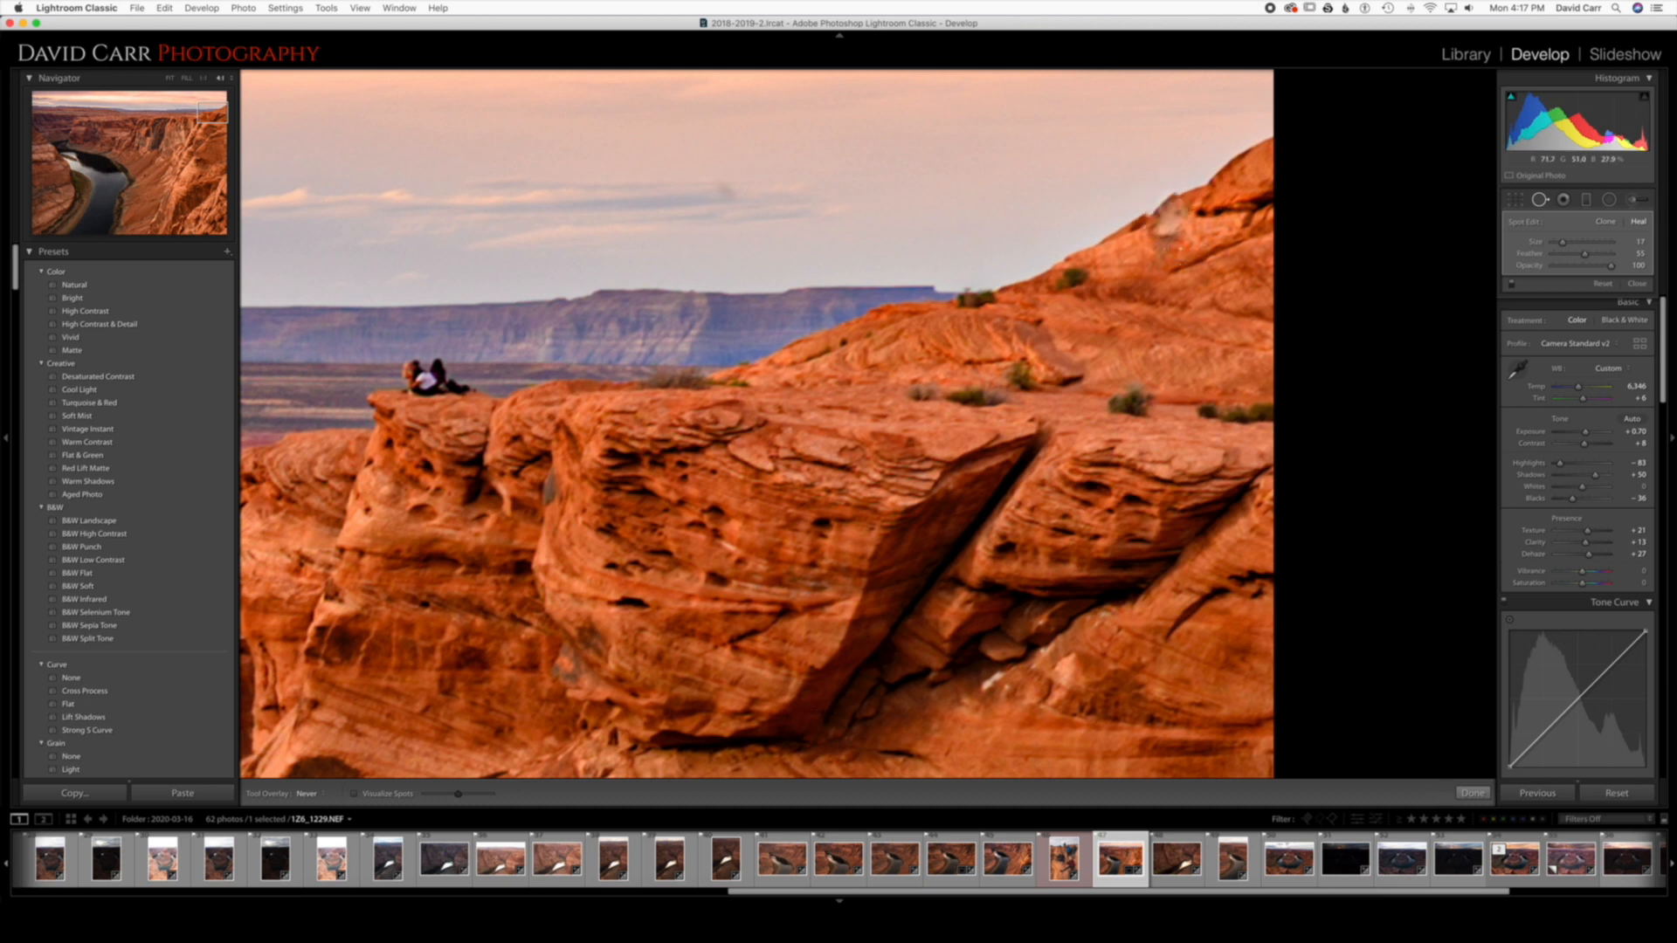
pyautogui.press('h')
pyautogui.moveTo(1180, 211); pyautogui.dragTo(1111, 248)
pyautogui.press('h')
# Touch up the slope edge left of the removed hiker with a size 8 healing spot, and check it at lower magnification.
pyautogui.click(1134, 218)
pyautogui.press('h')
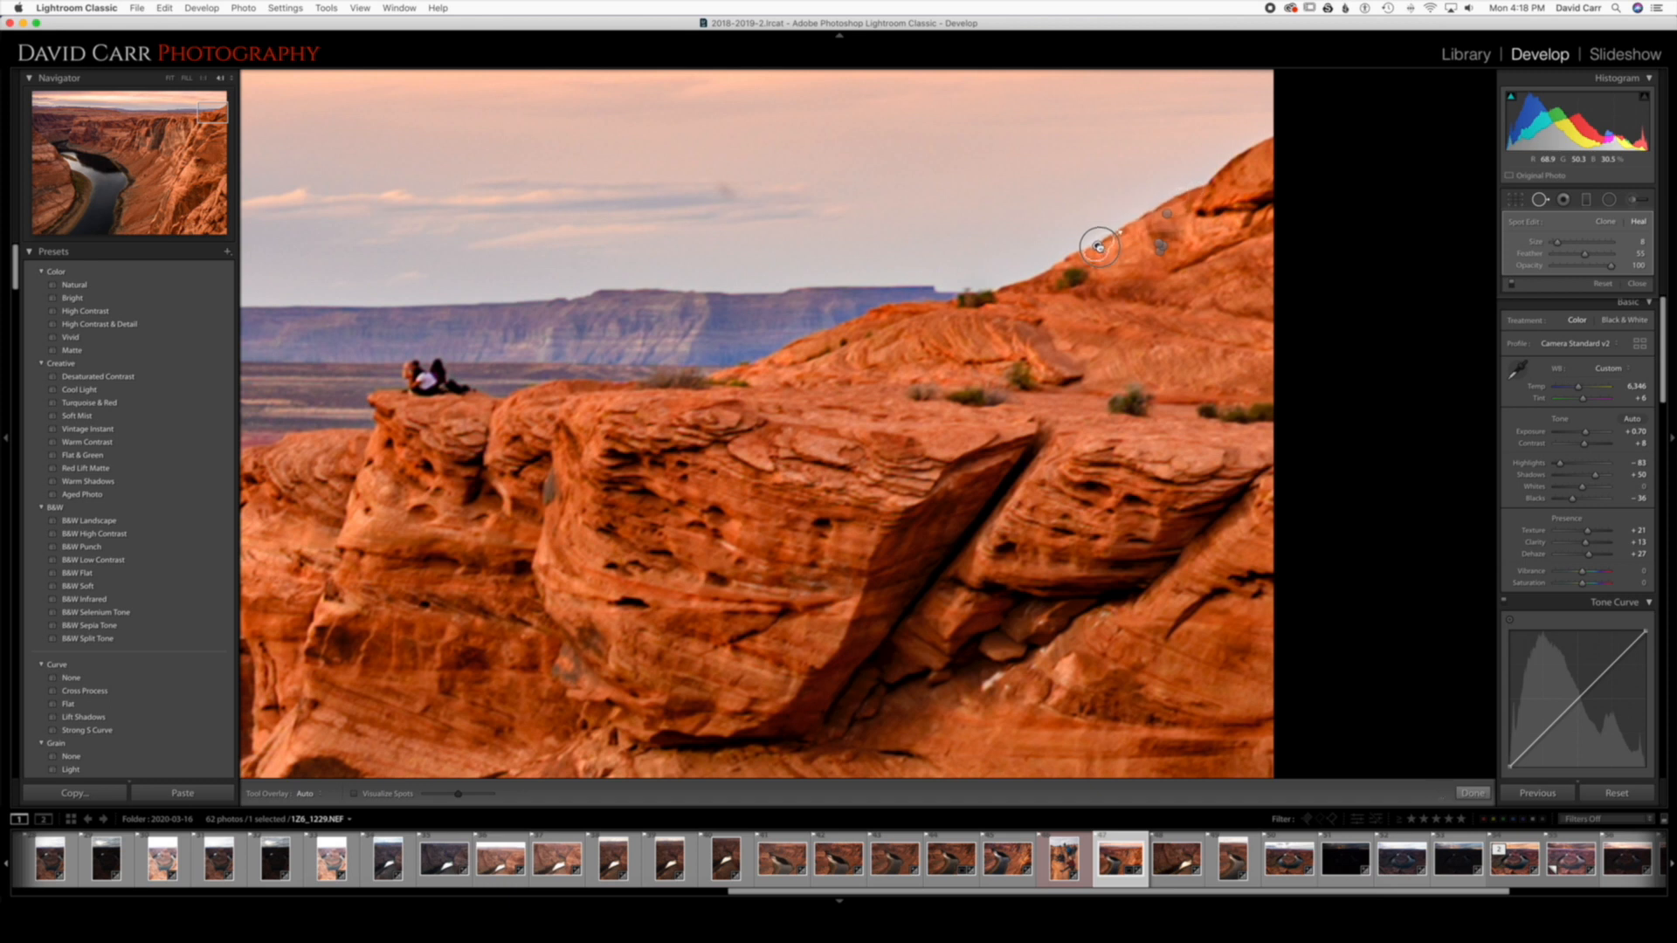
pyautogui.press('h')
pyautogui.press('super+minus')
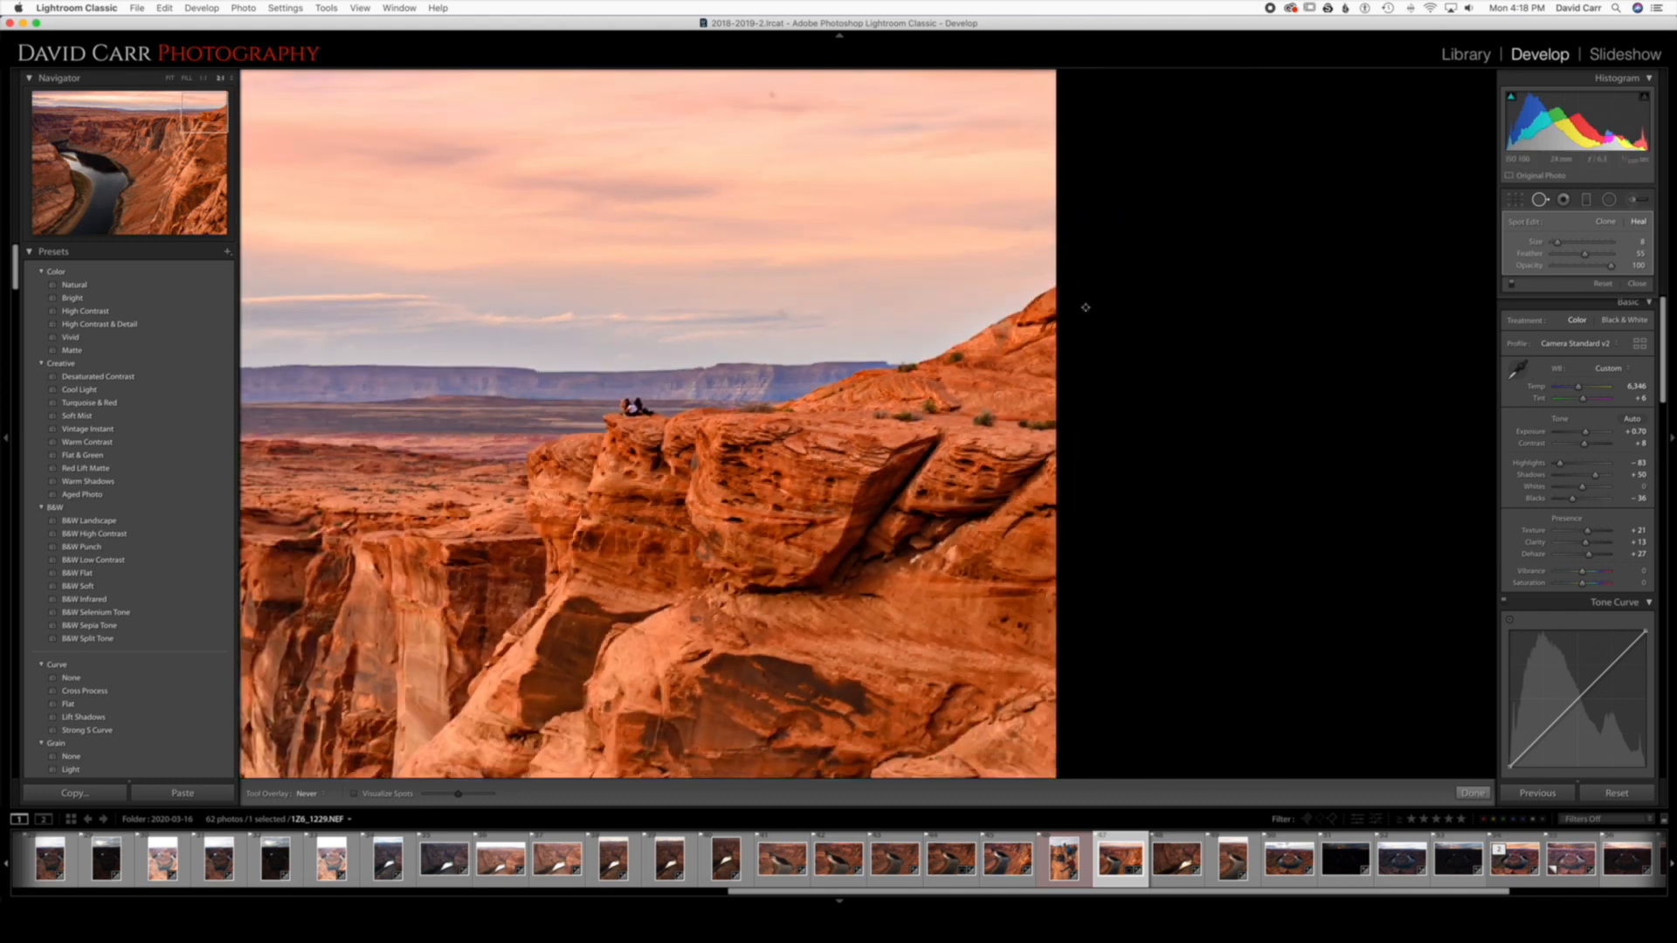
pyautogui.press('super+equal')
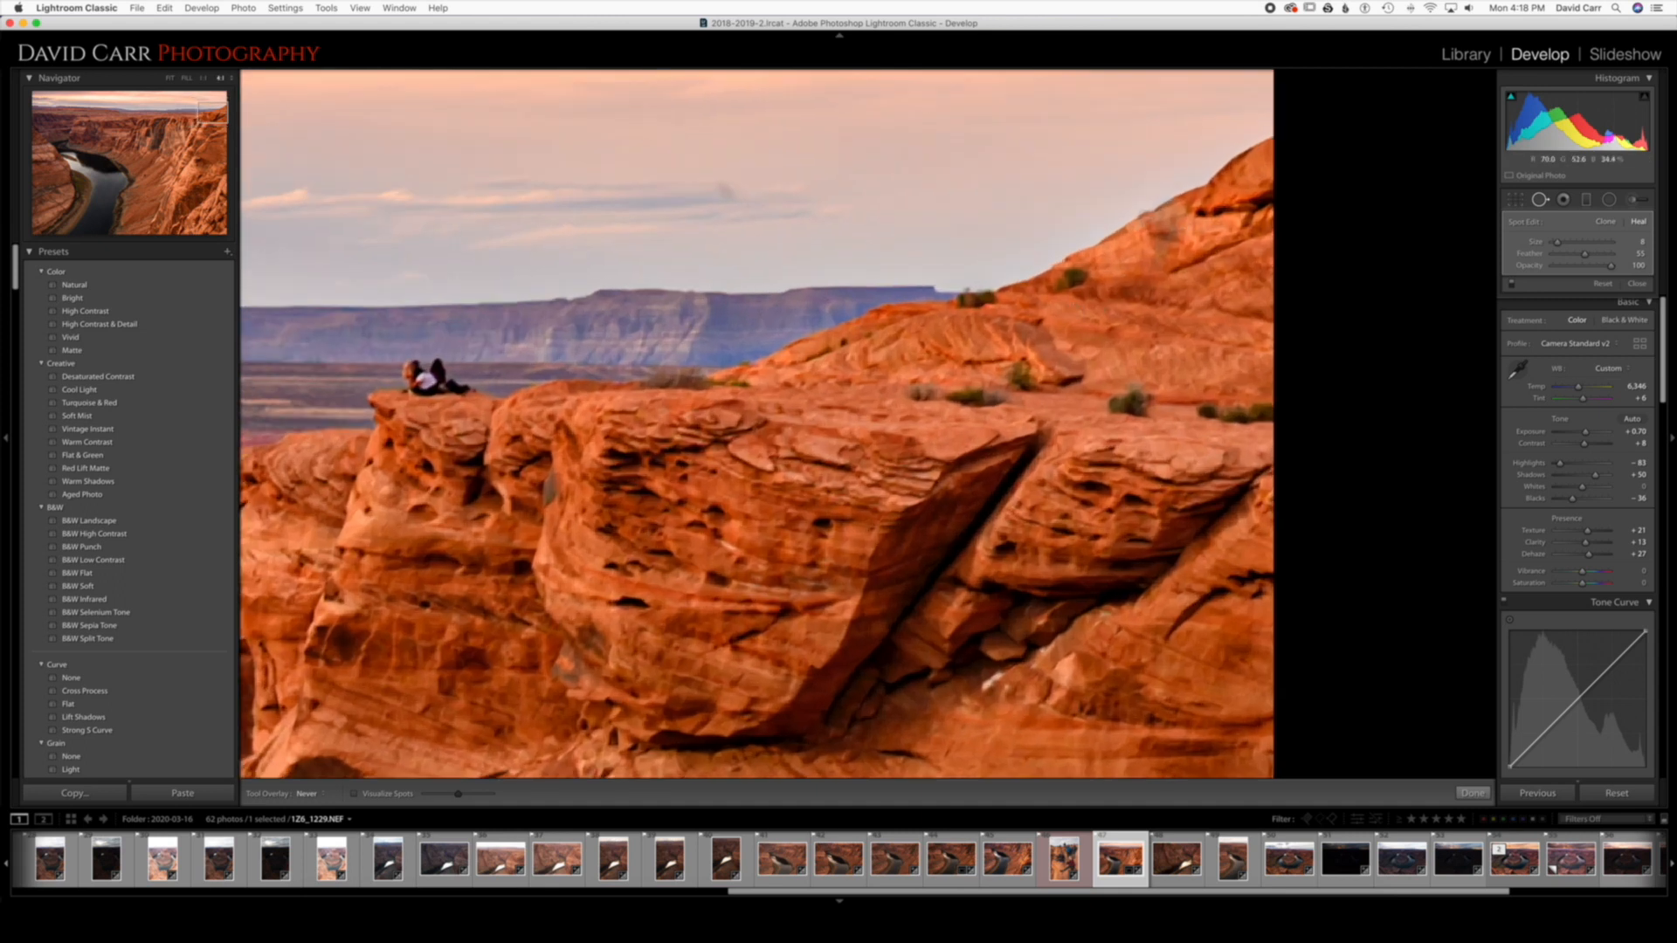
# Heal a short stretch of skyline where the hiker stood at size 8, sourcing from the slope edge at lower left.
pyautogui.moveTo(1148, 210); pyautogui.dragTo(1165, 210)
pyautogui.press('h')
pyautogui.moveTo(1166, 212); pyautogui.dragTo(1102, 245)
pyautogui.press('h')
pyautogui.press('h')
pyautogui.press('h')
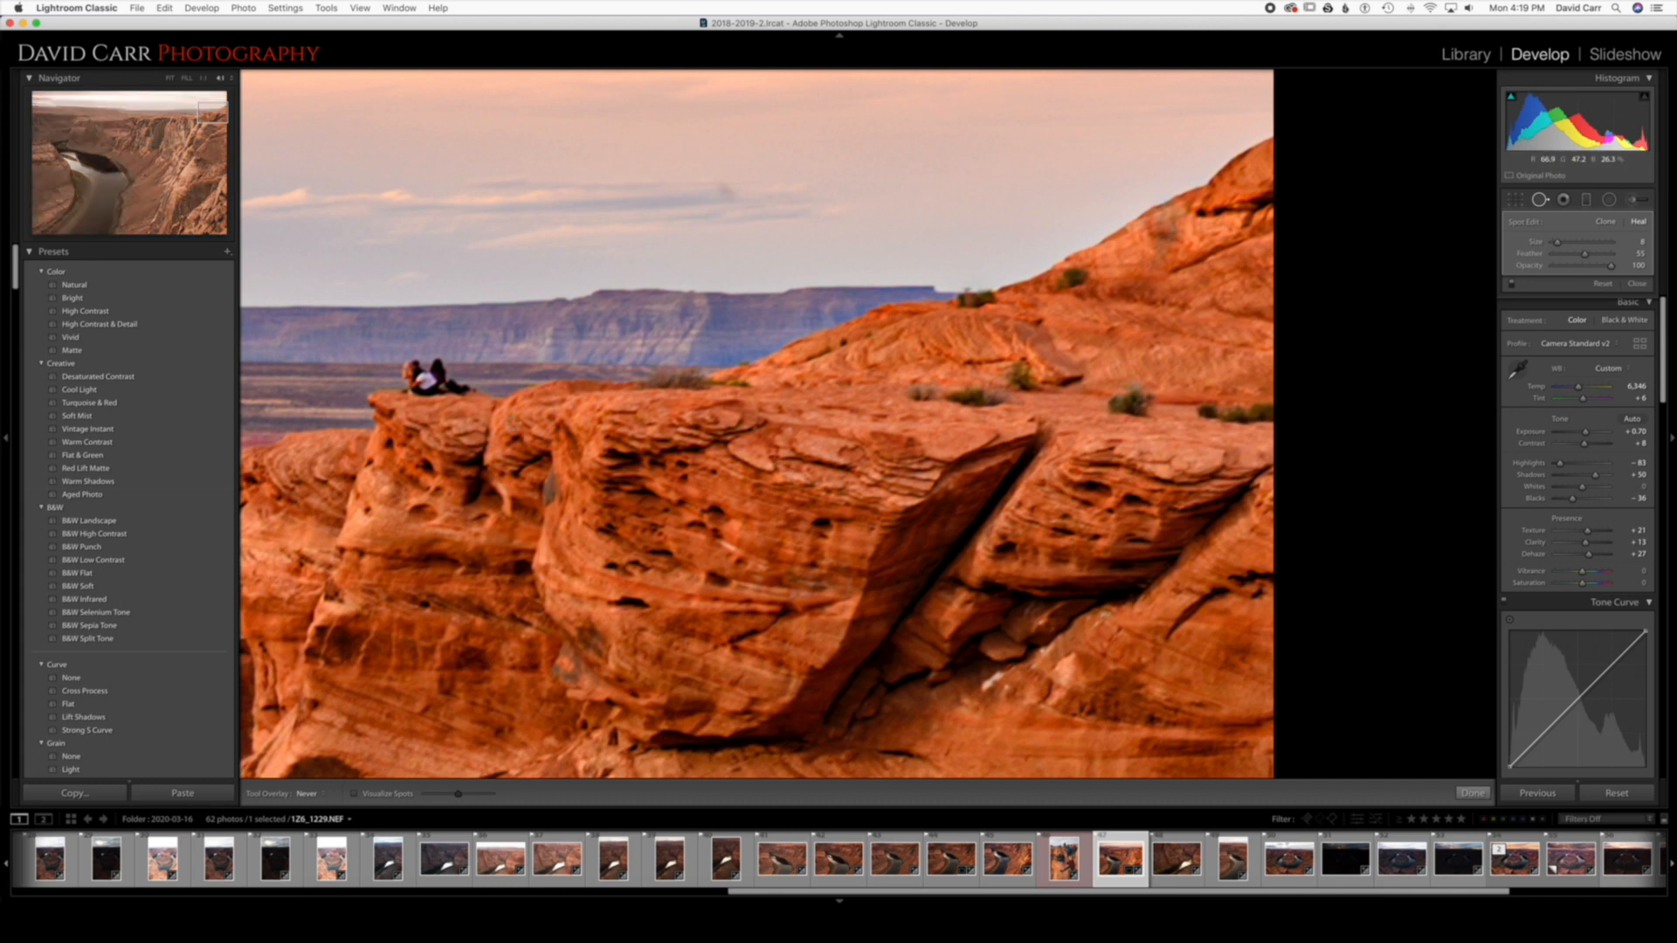
# Paint a size 18 spot over the couple seated on the cliff edge and set it to Clone.
pyautogui.moveTo(441, 392); pyautogui.dragTo(832, 395)
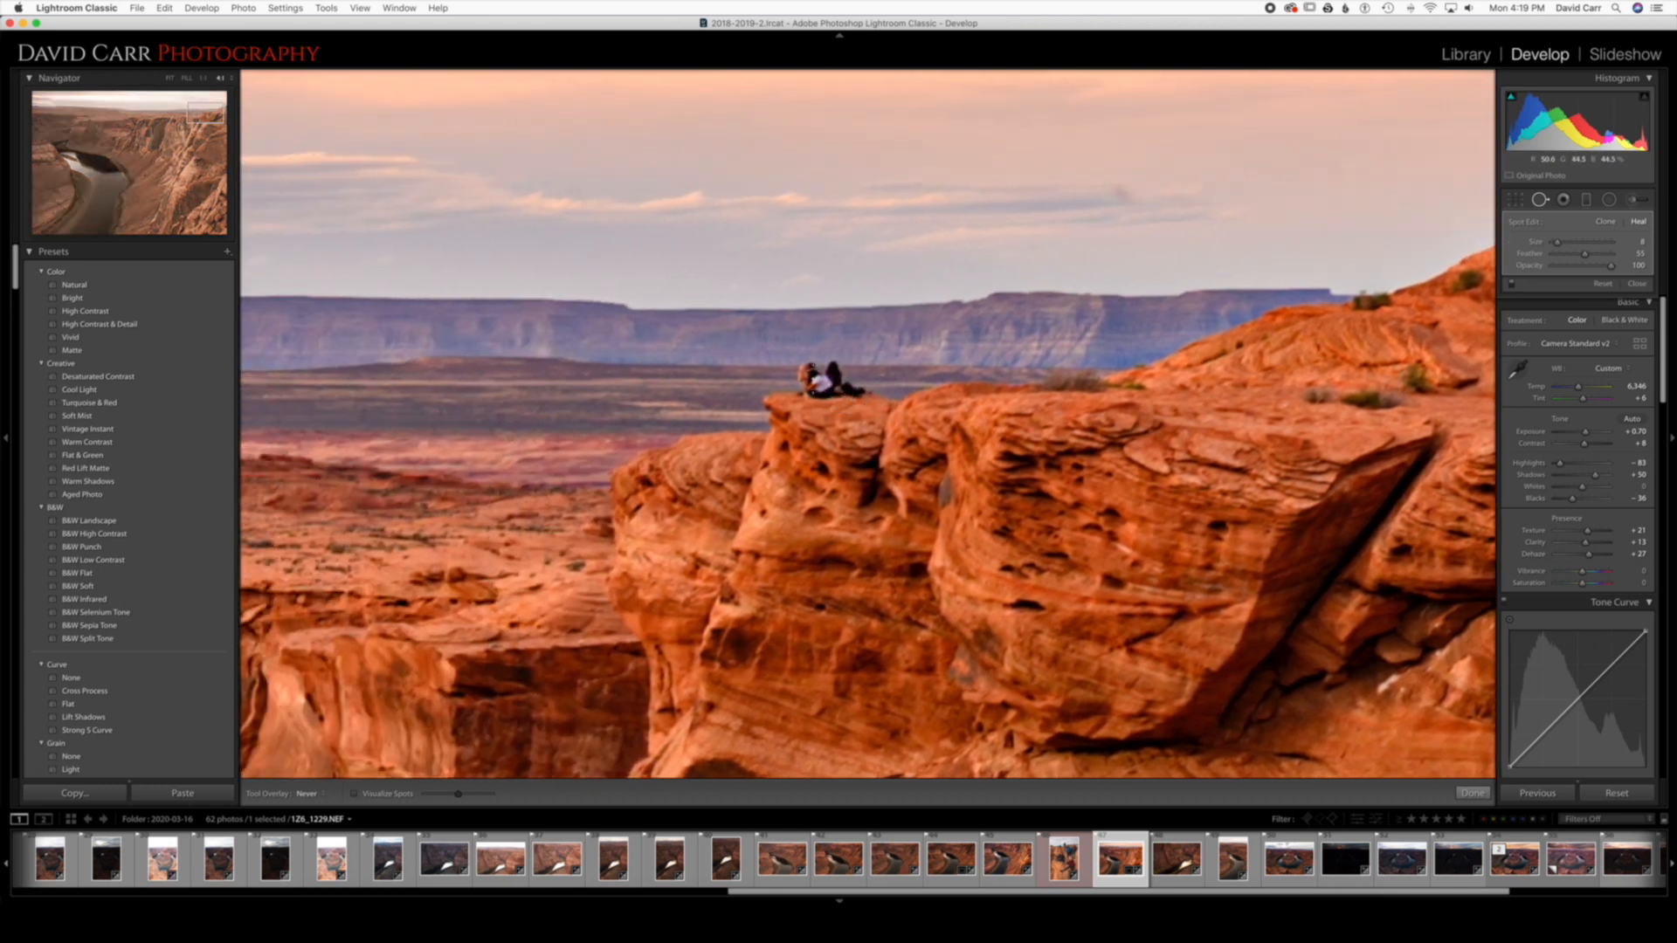
pyautogui.moveTo(807, 376)
pyautogui.mouseDown()
pyautogui.moveTo(812, 362)
pyautogui.moveTo(823, 375)
pyautogui.moveTo(801, 378)
pyautogui.moveTo(853, 381)
pyautogui.moveTo(781, 380)
pyautogui.mouseUp()
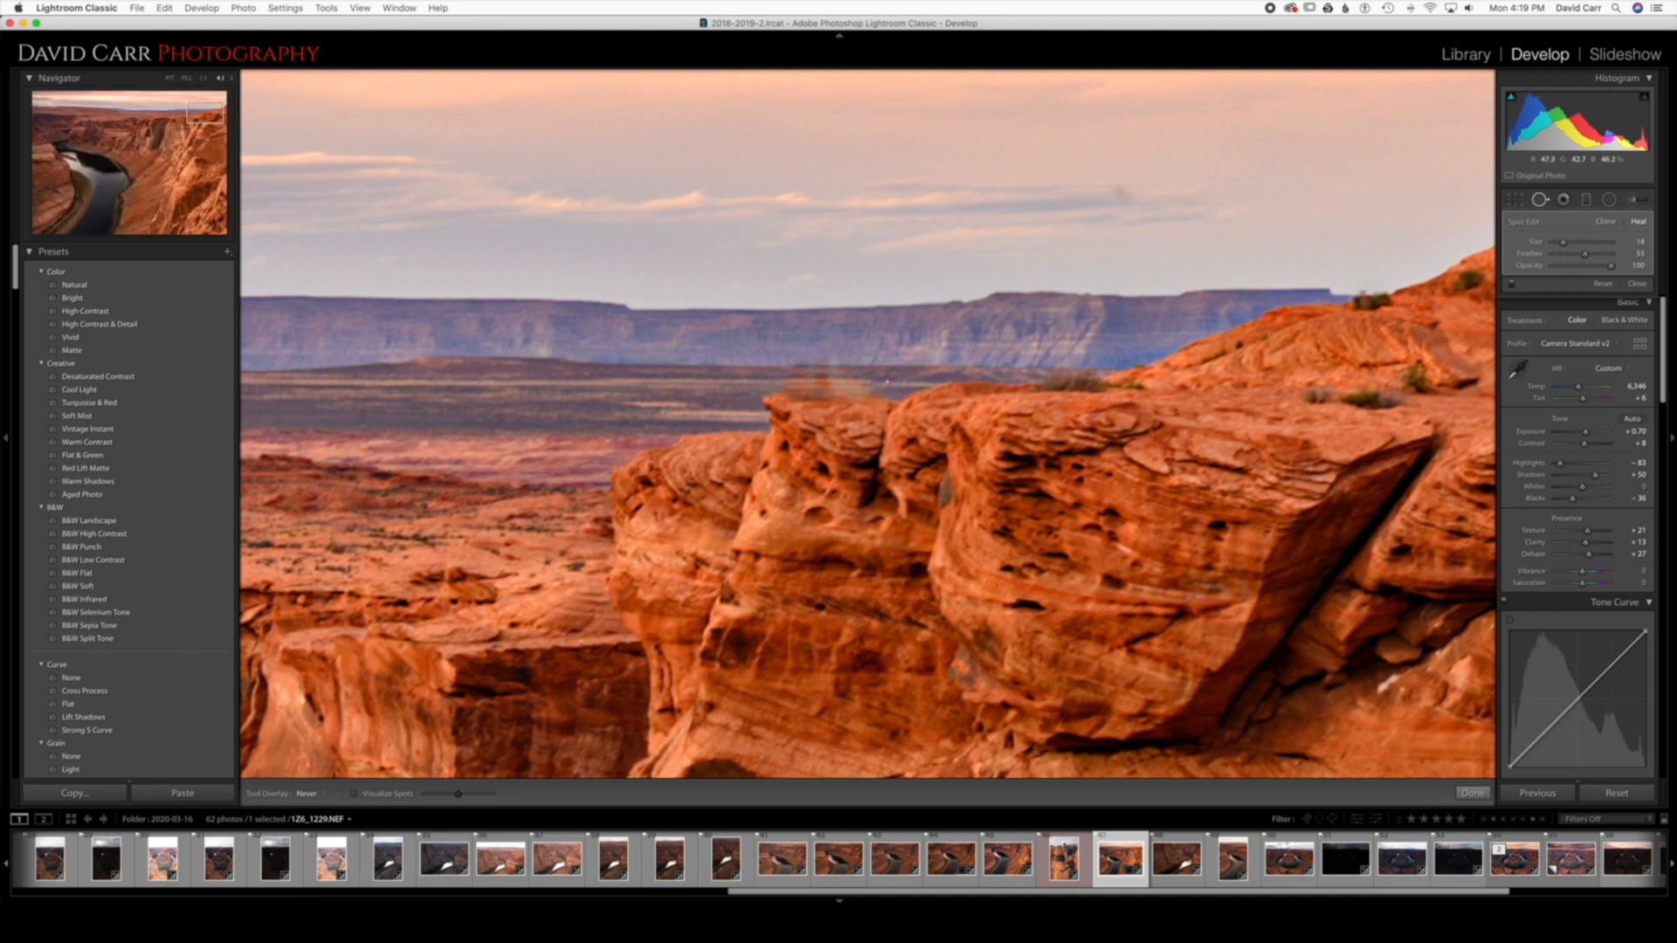
pyautogui.press('h')
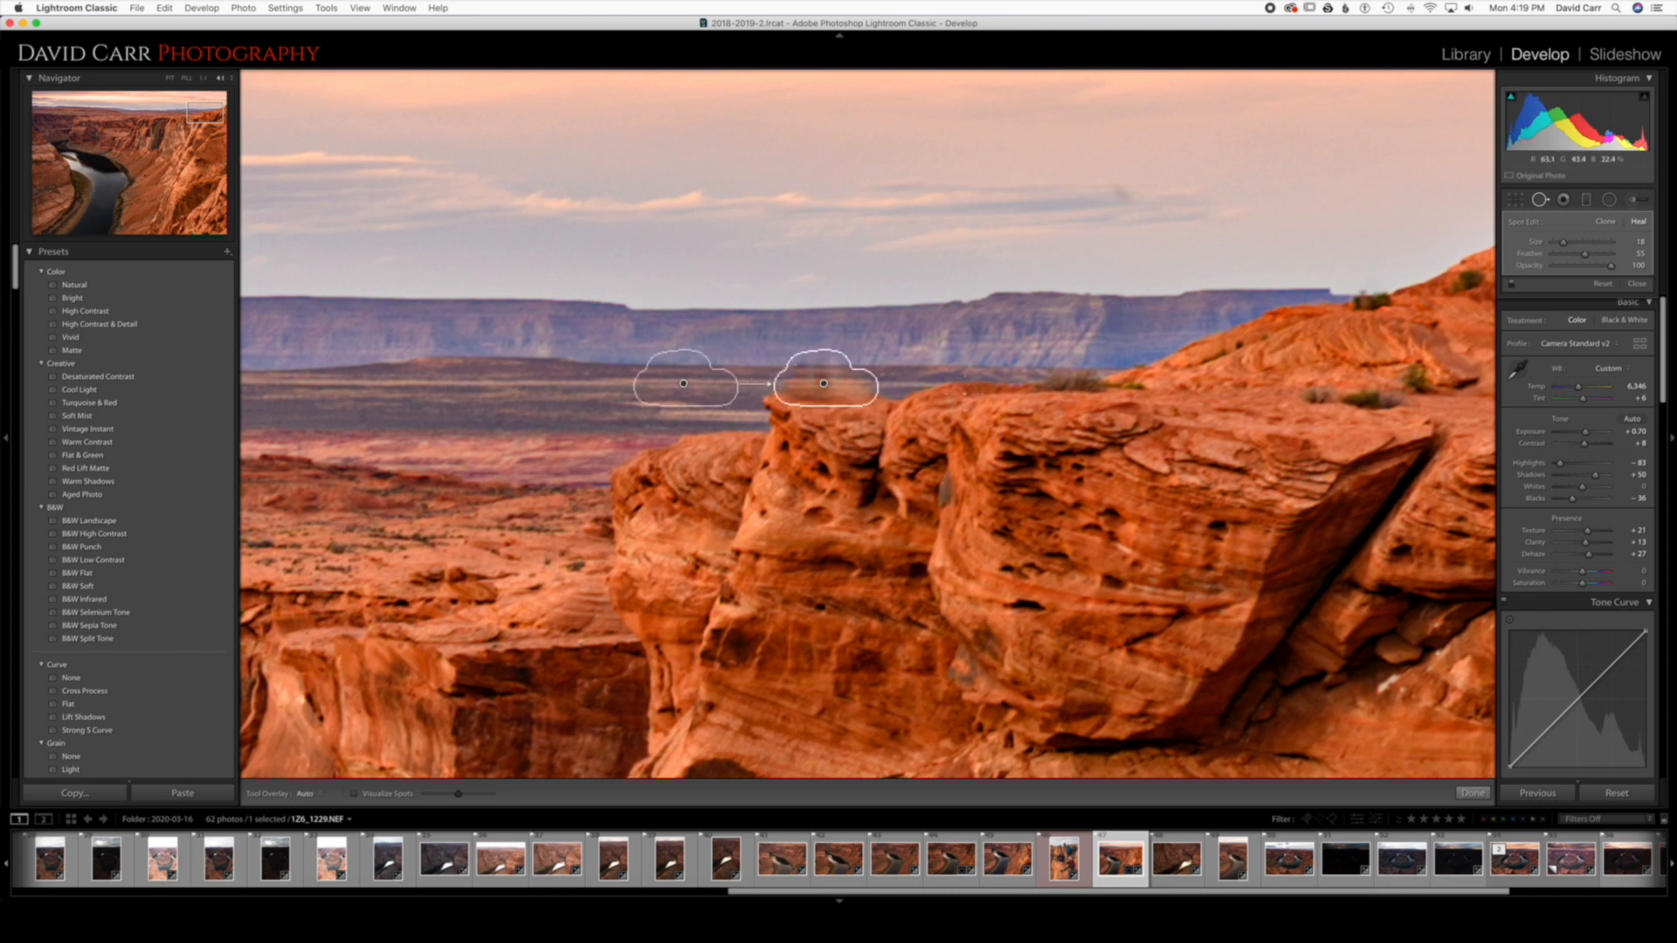
pyautogui.click(1603, 224)
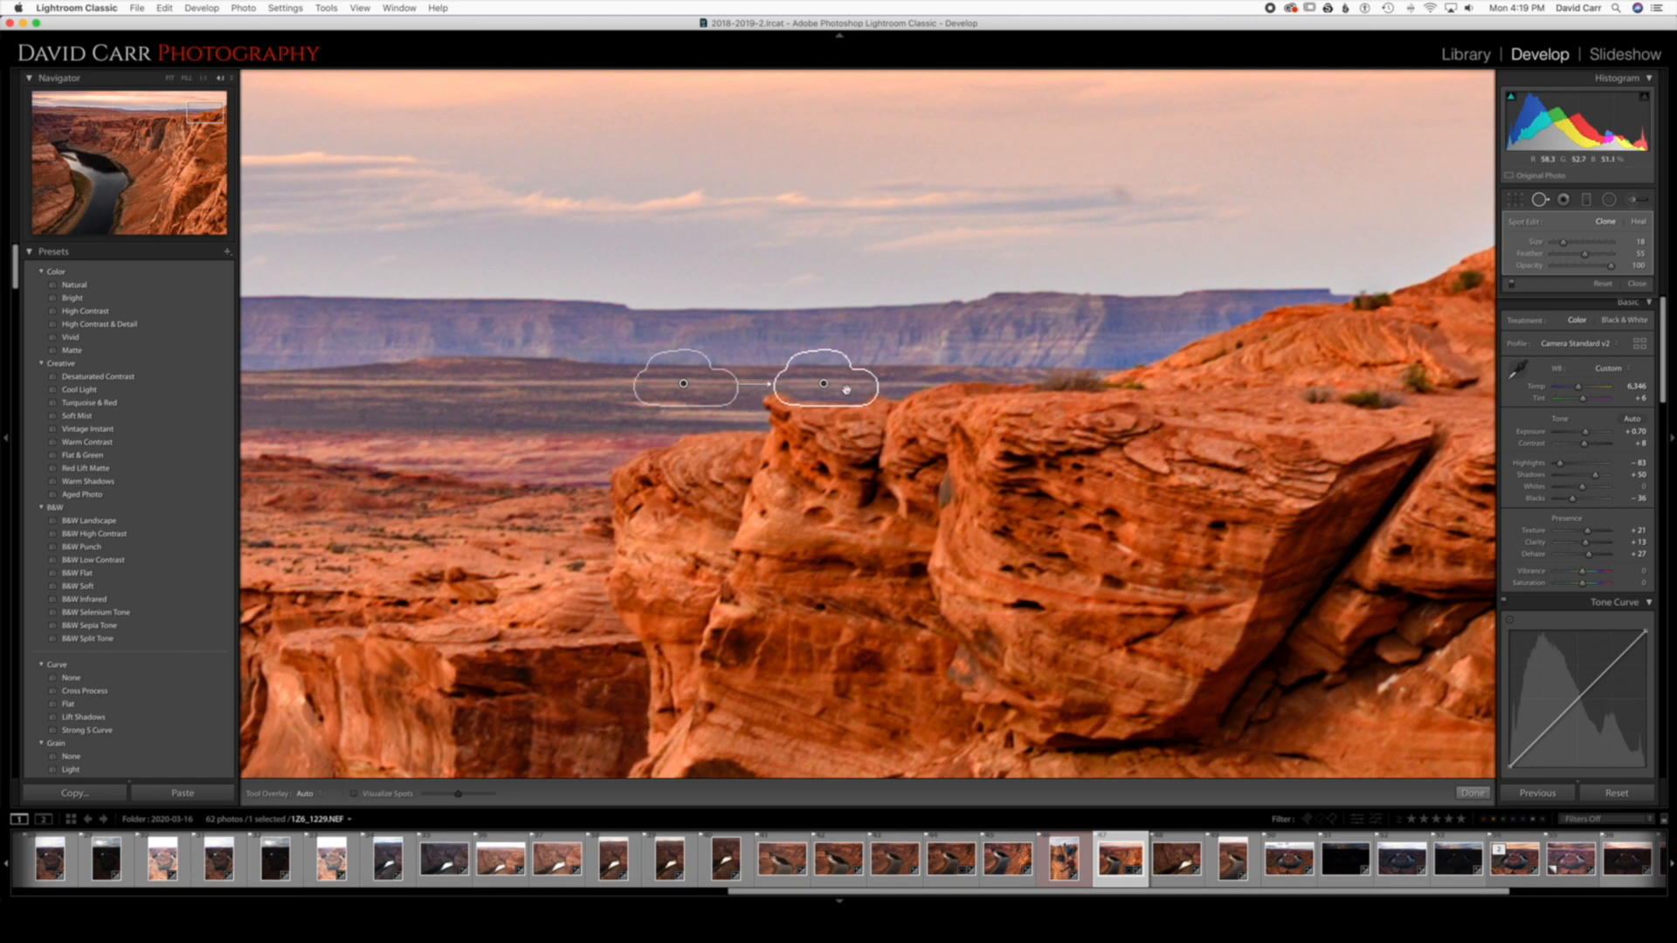
# Raise the couple's clone spot slightly and align its source with the horizontal desert bands to its left.
pyautogui.moveTo(683, 392); pyautogui.dragTo(699, 384)
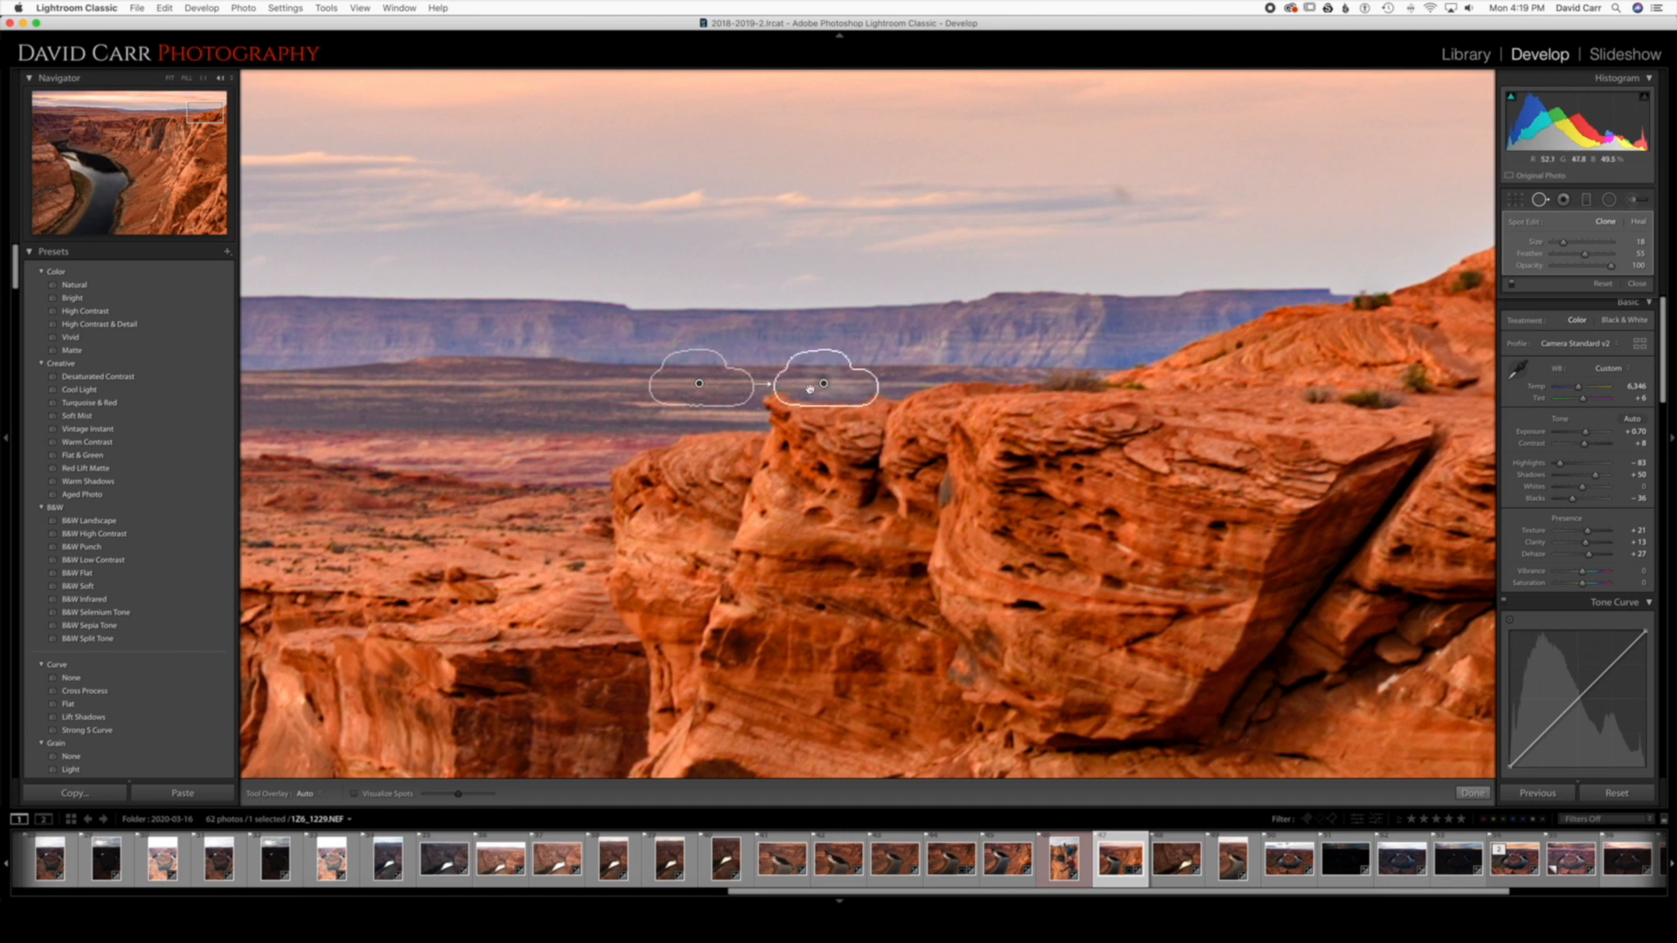
pyautogui.moveTo(826, 385); pyautogui.dragTo(827, 382)
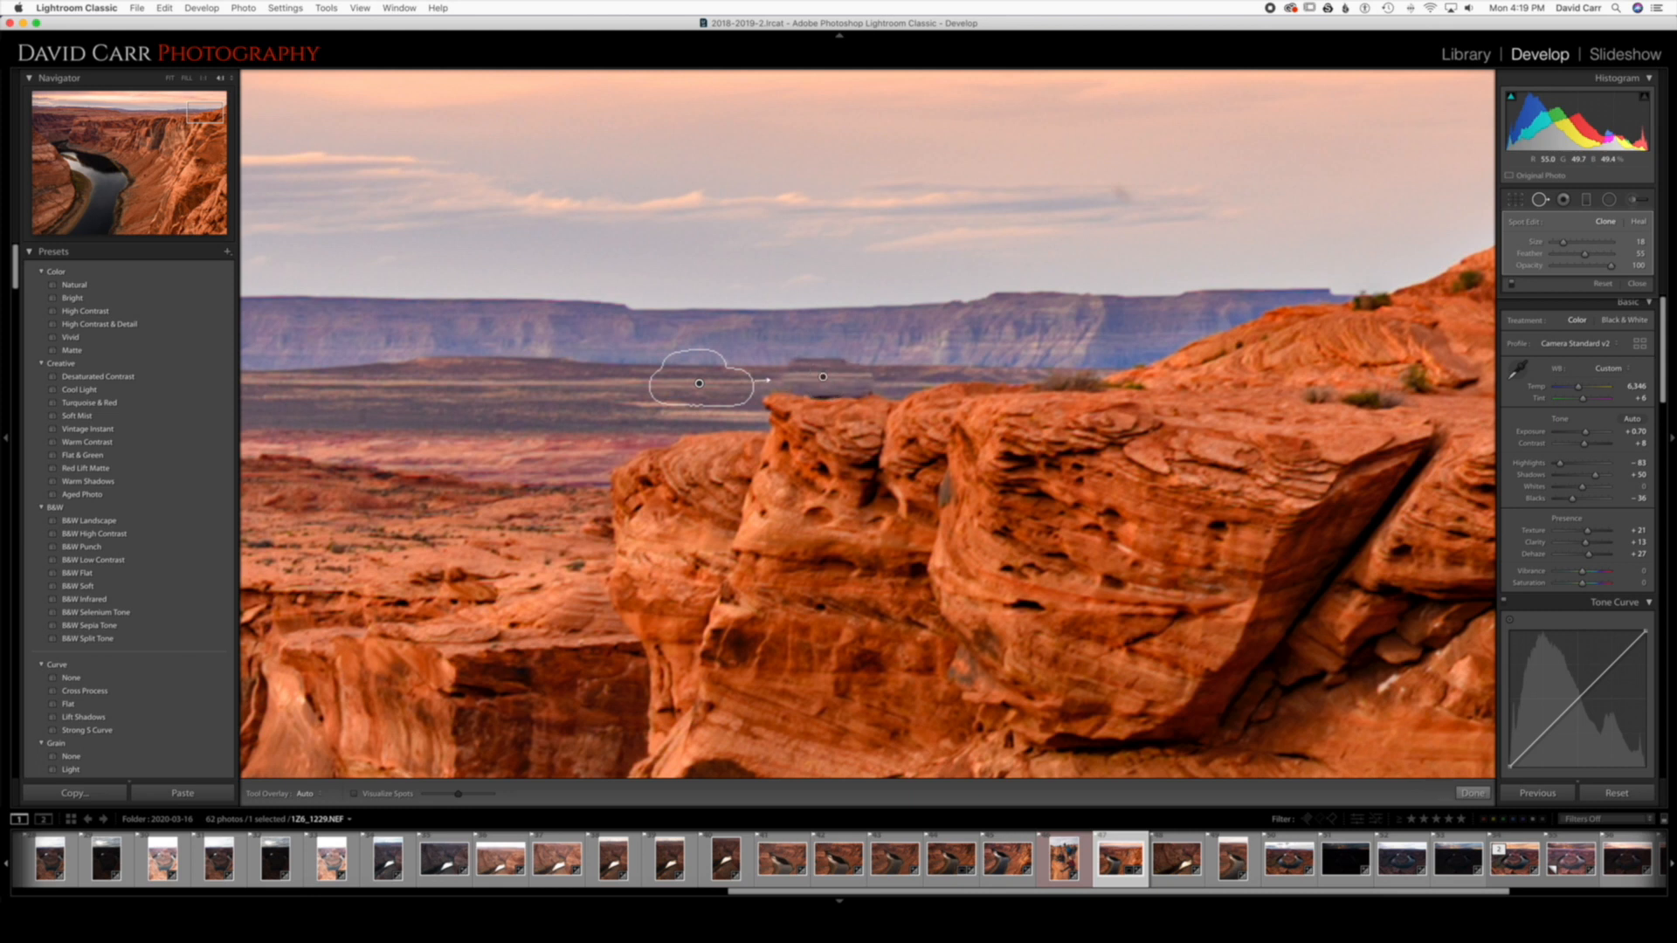
pyautogui.moveTo(691, 384); pyautogui.dragTo(696, 376)
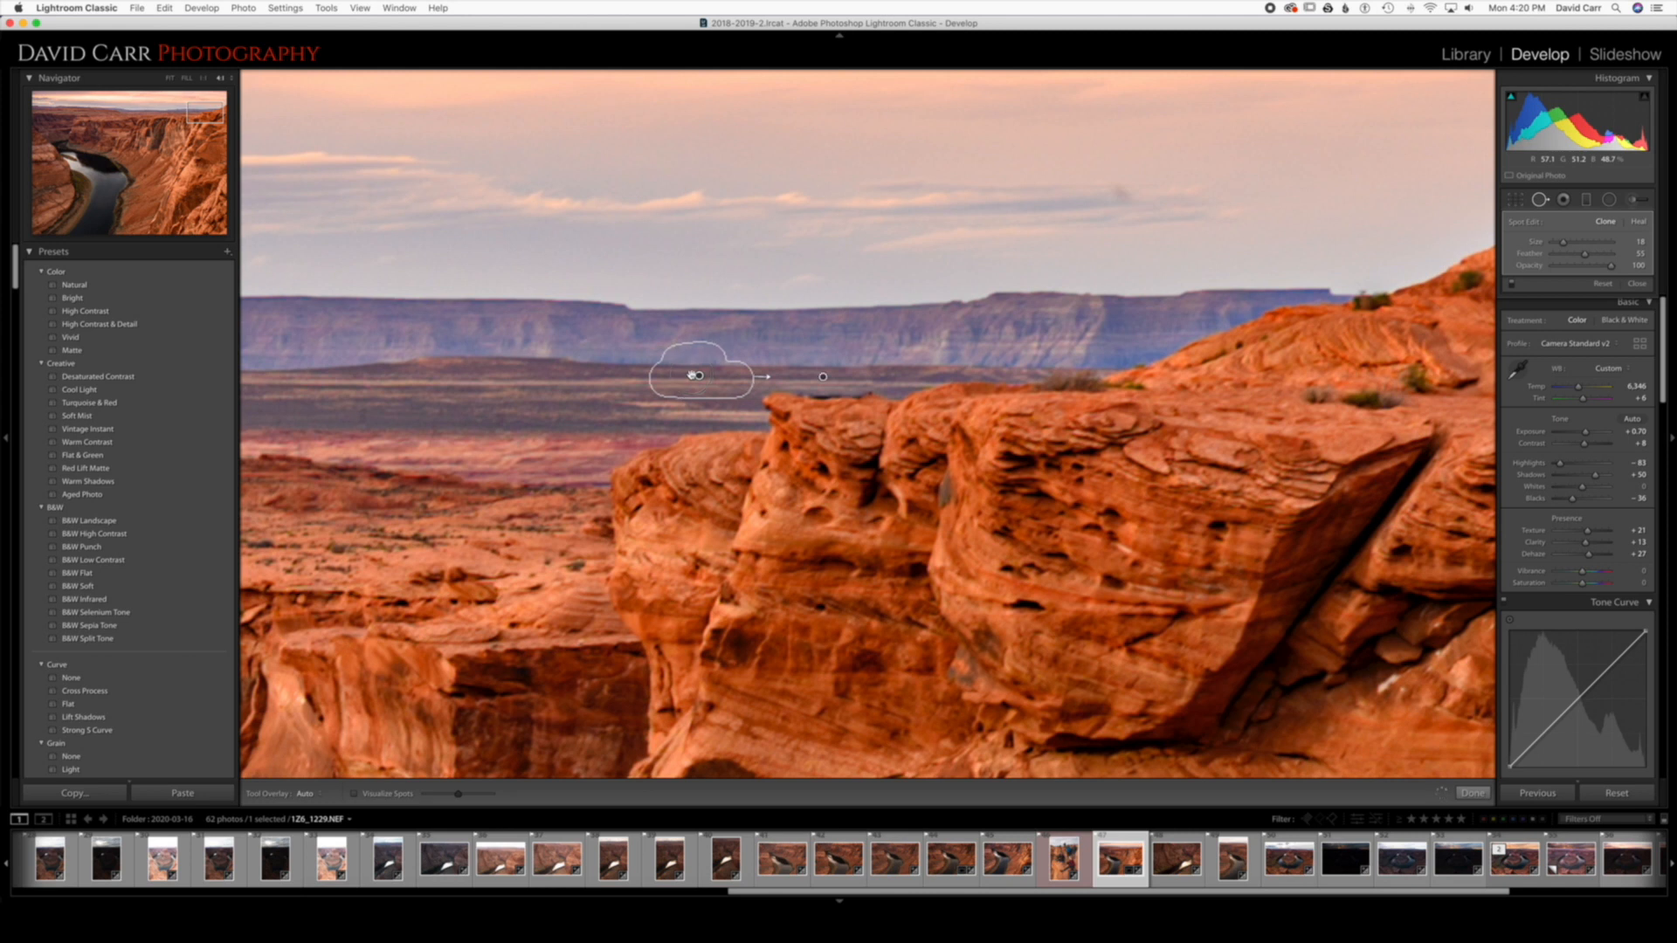
# Examine the cloned cliff edge at several magnifications, with the spot overlay shown and hidden.
pyautogui.press('h')
pyautogui.press('alt+super+minus')
pyautogui.press('alt+super+minus')
pyautogui.press('alt+super+minus')
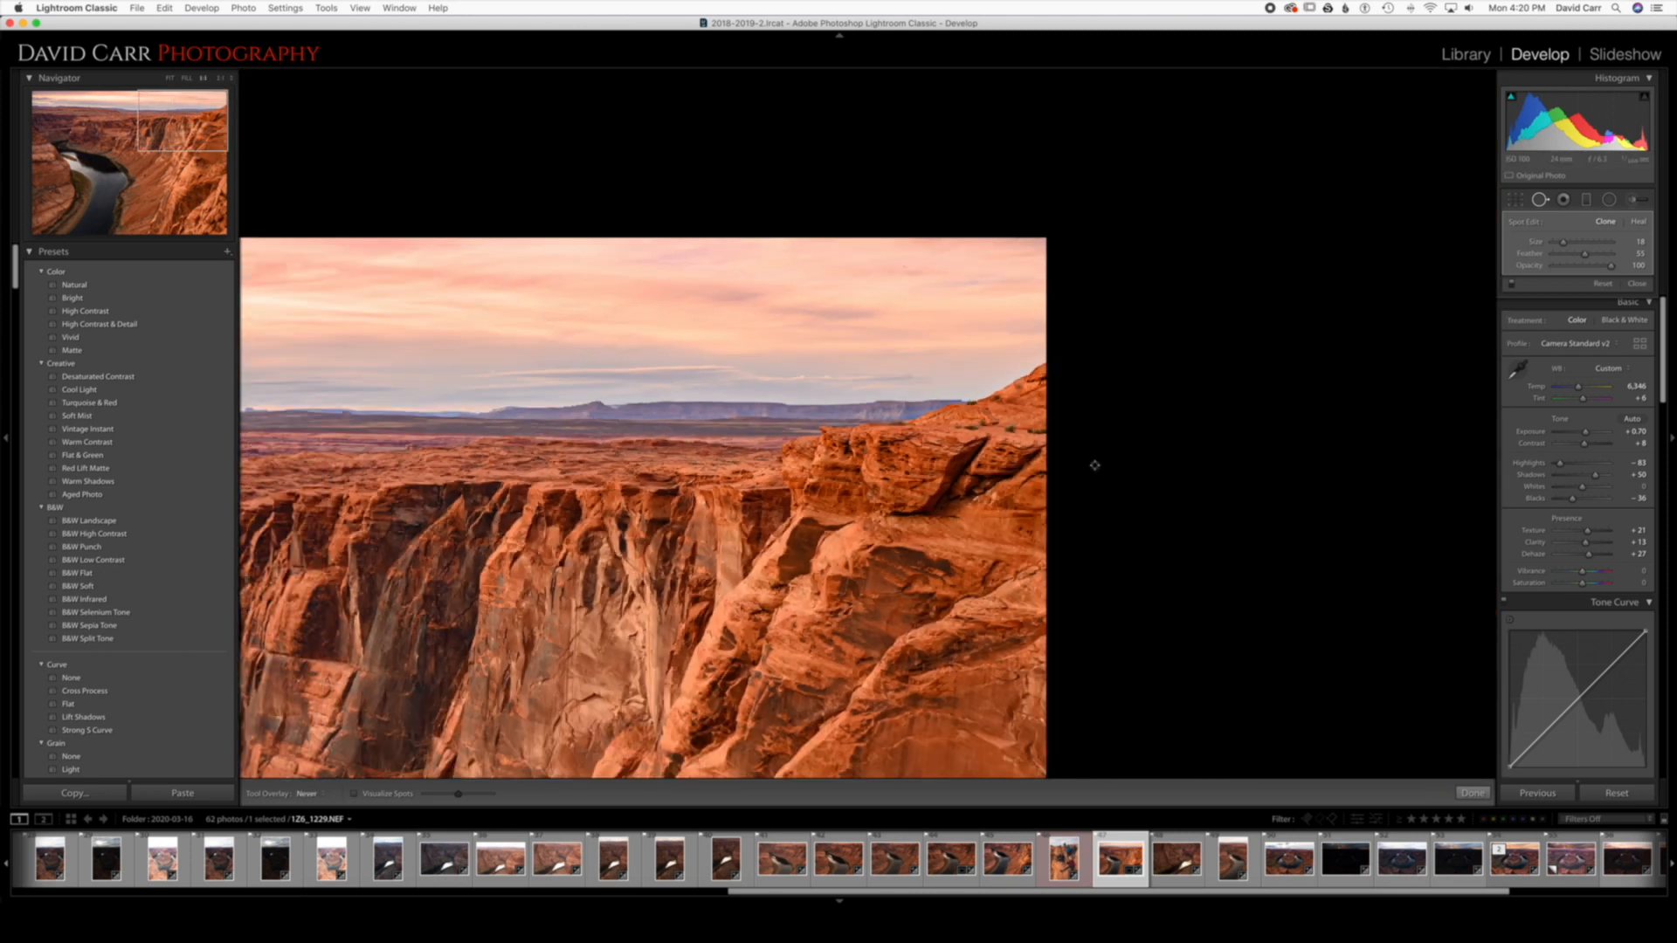
pyautogui.press('alt+super+equal')
pyautogui.press('alt+super+equal')
pyautogui.press('alt+super+equal')
pyautogui.press('alt+super+equal')
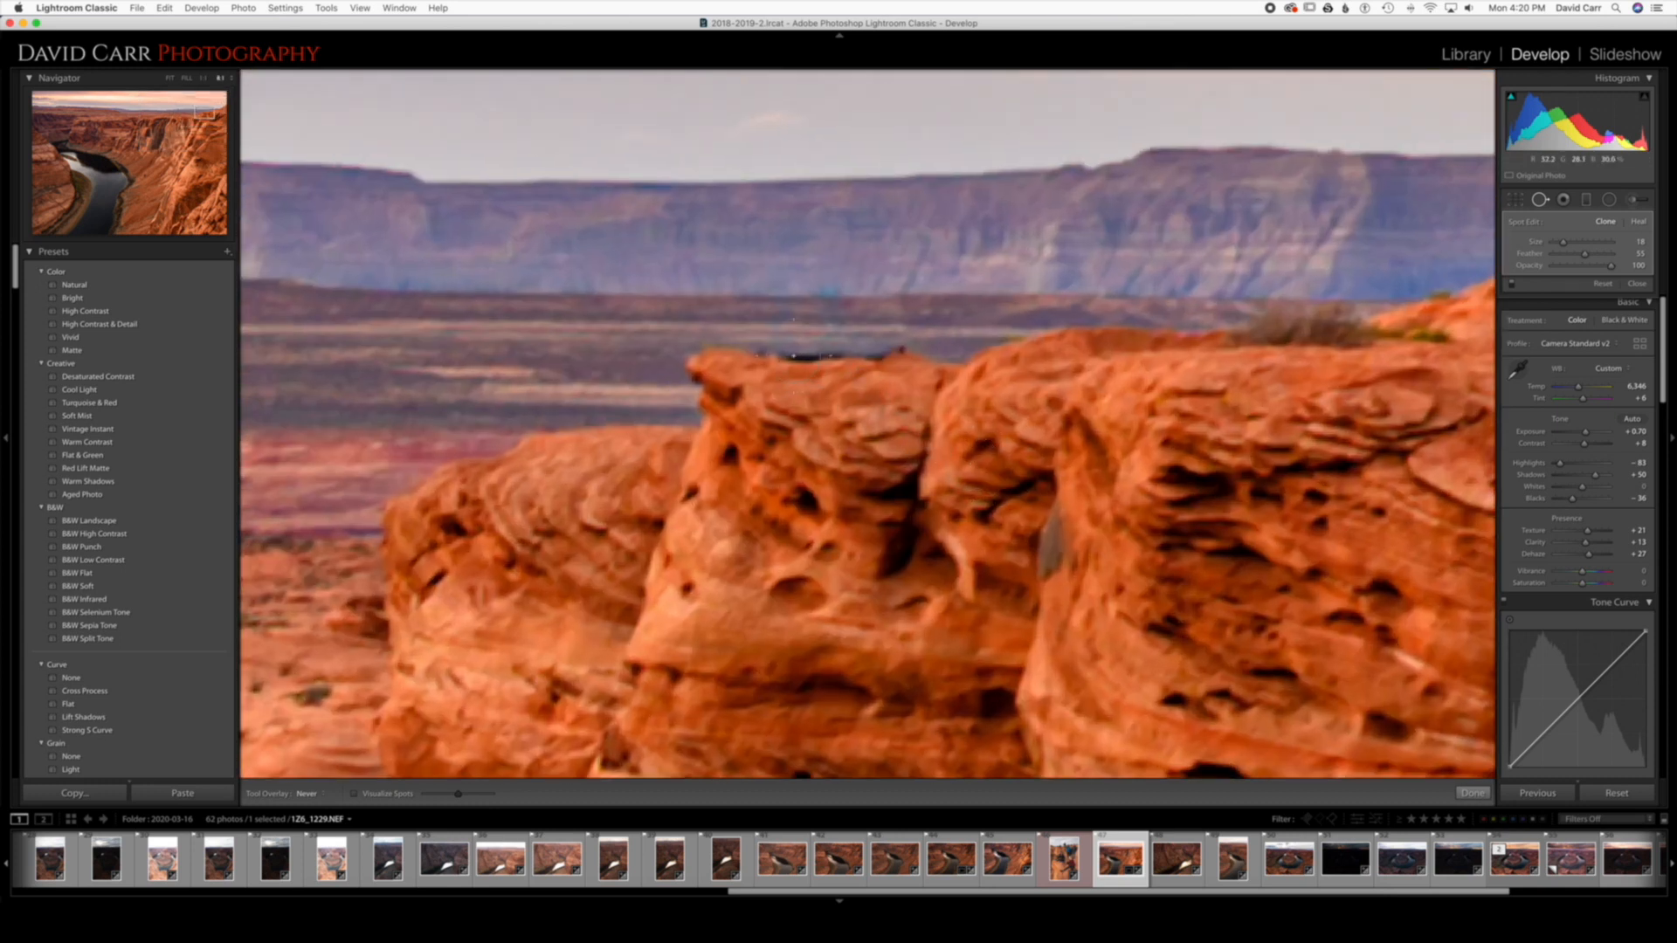
pyautogui.press('alt+super+minus')
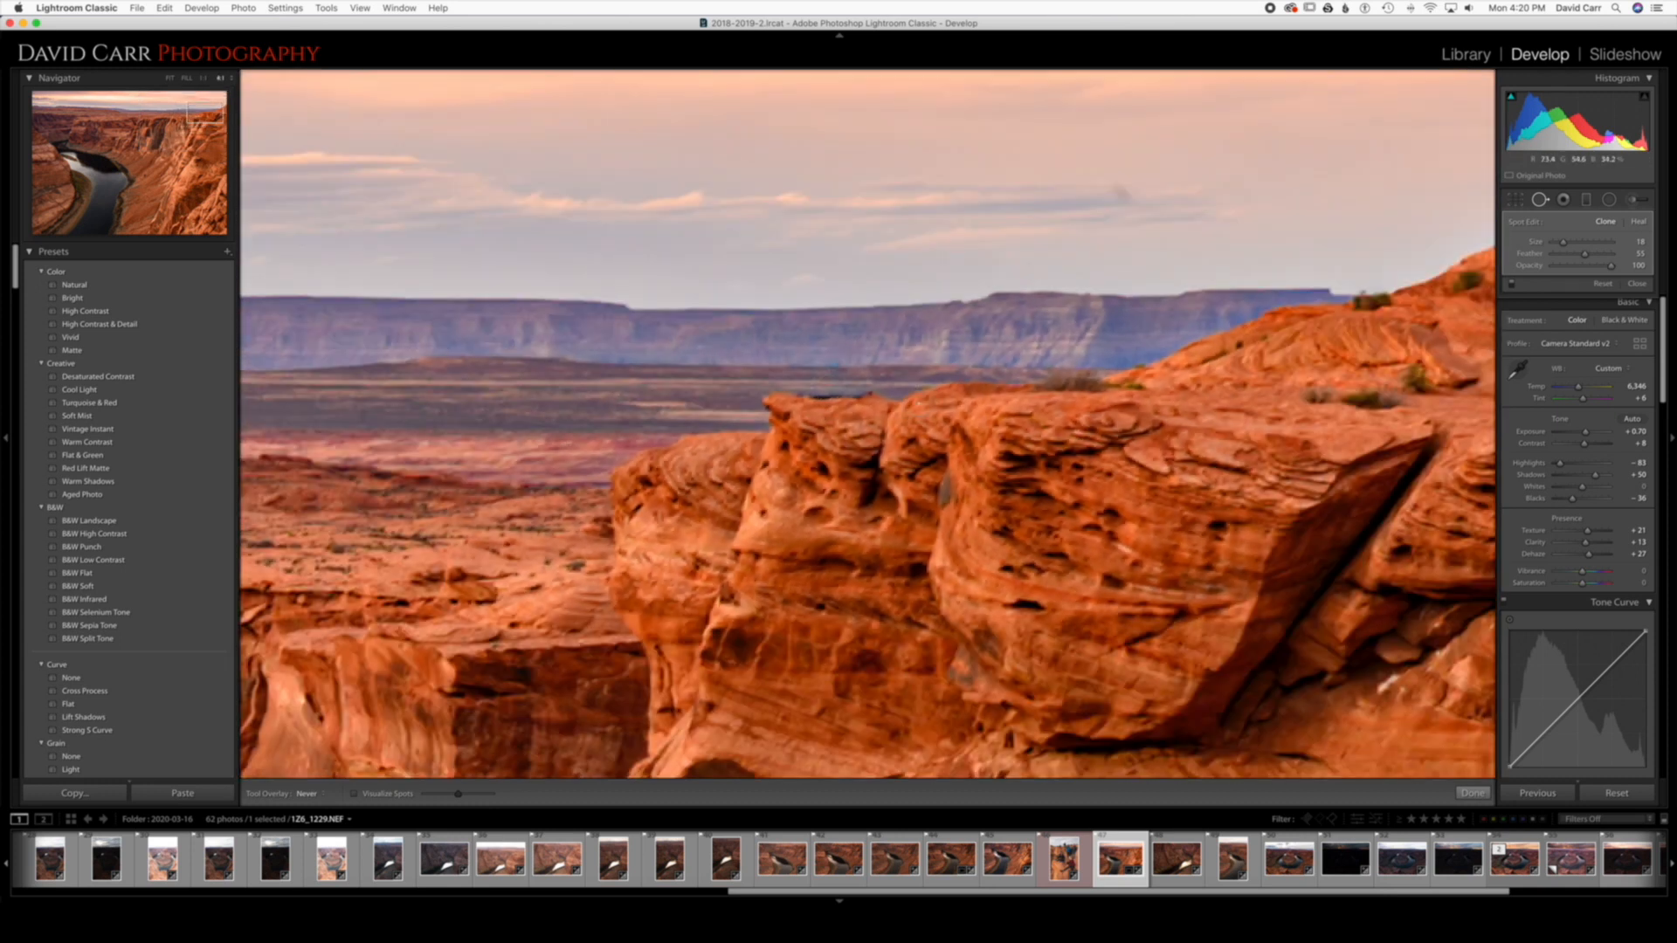
pyautogui.click(851, 391)
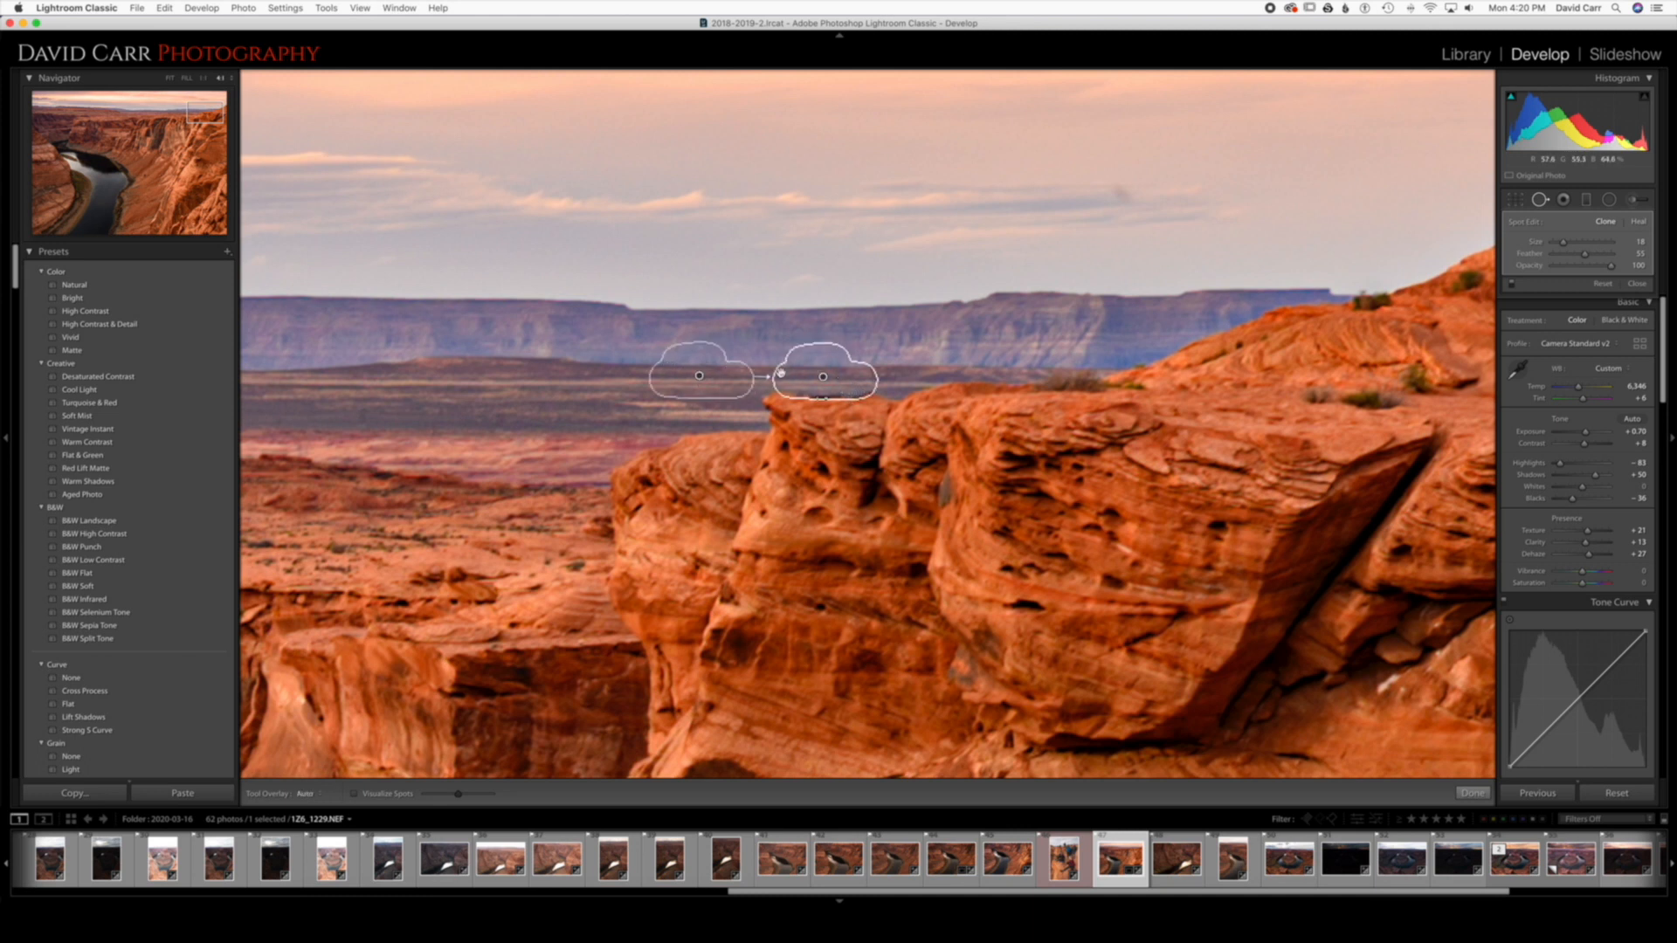
pyautogui.press('h')
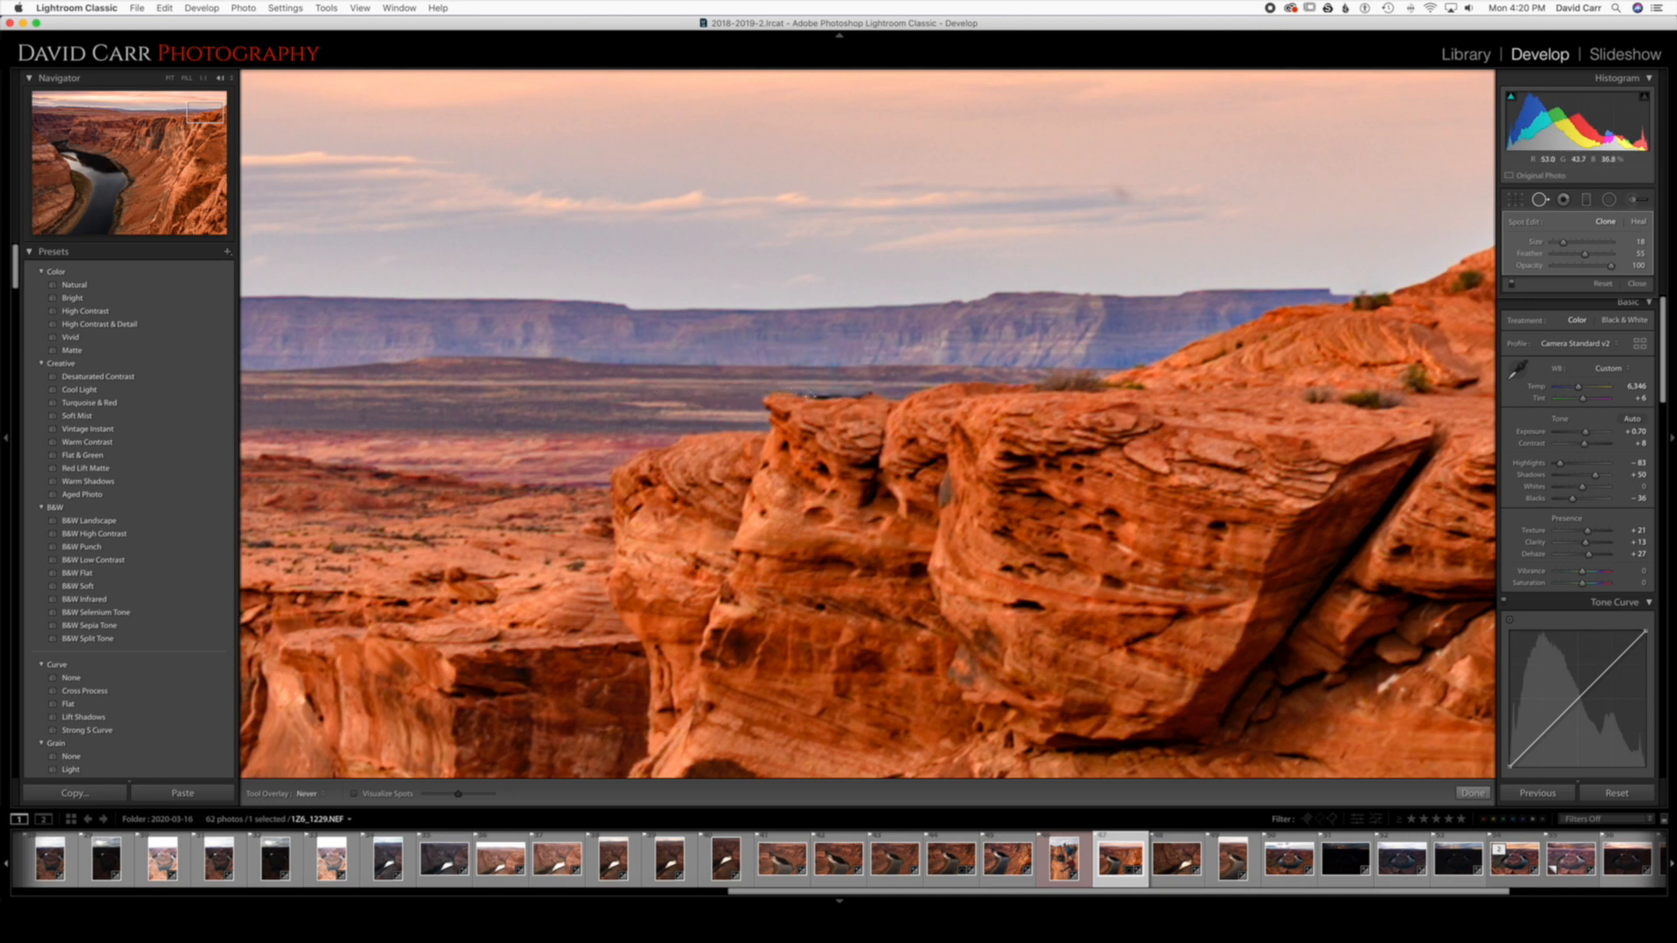
# Paint out the dark remnants along the cliff ledge using a small brush, switching from Clone to Heal, and check the result up close.
pyautogui.moveTo(813, 395); pyautogui.dragTo(845, 397)
pyautogui.press('h')
pyautogui.moveTo(838, 387)
pyautogui.mouseDown()
pyautogui.moveTo(730, 389)
pyautogui.moveTo(722, 432)
pyautogui.mouseUp()
pyautogui.click(1638, 222)
pyautogui.moveTo(811, 397); pyautogui.dragTo(843, 396)
pyautogui.press('h')
pyautogui.press('super+equal')
pyautogui.press('super+equal')
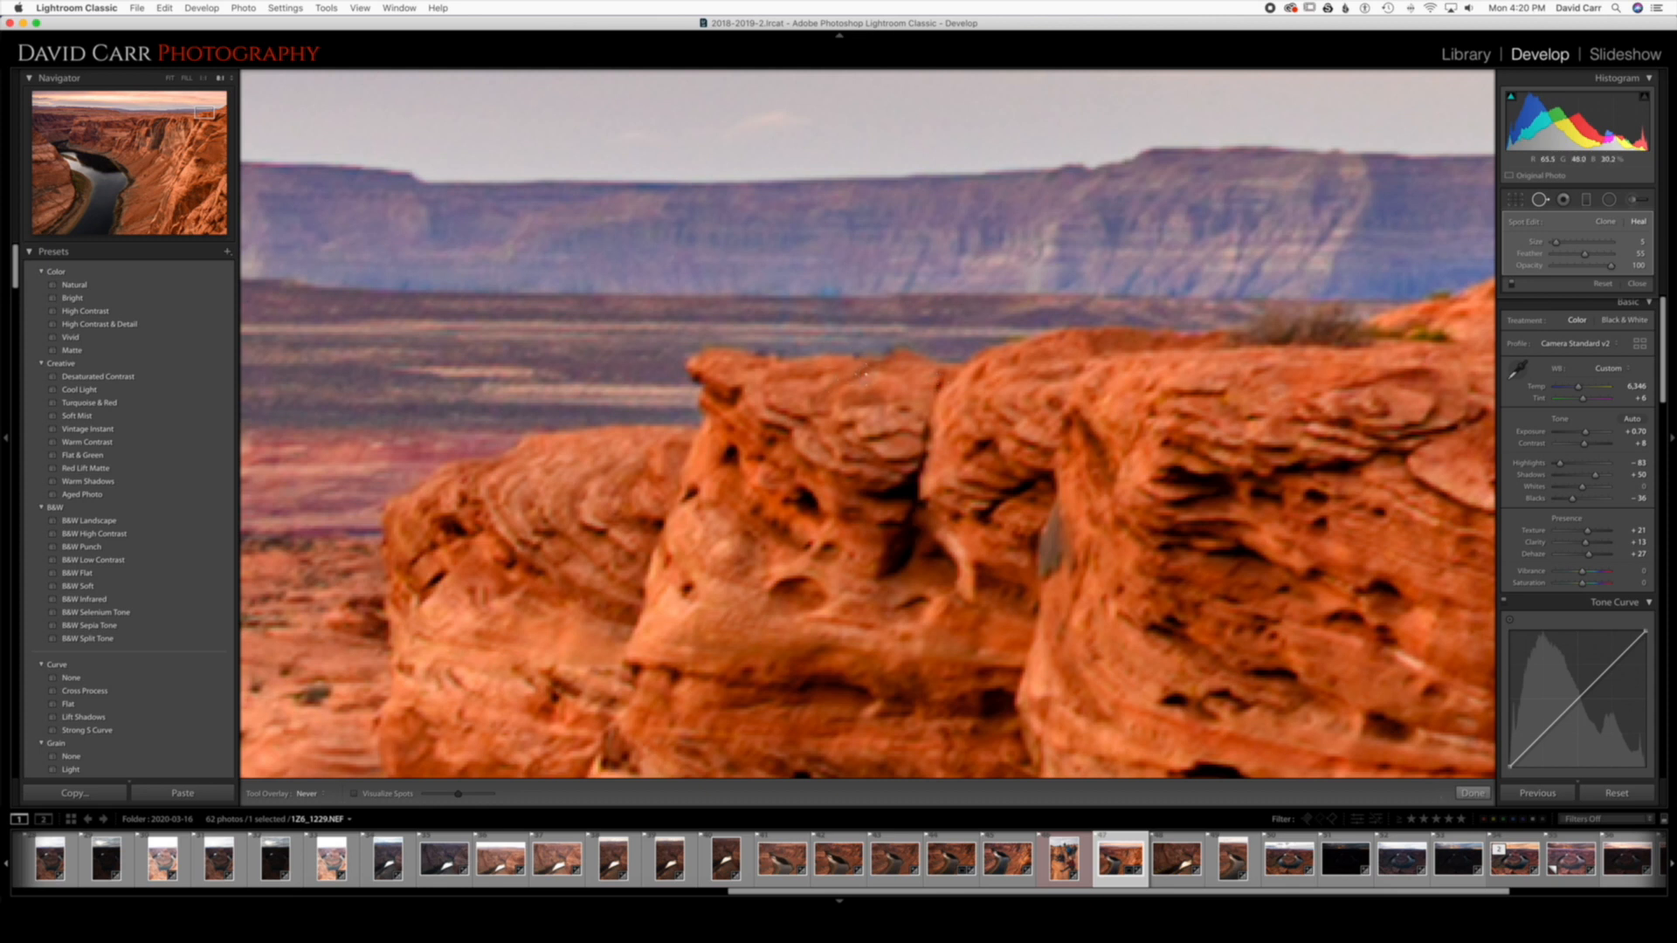
# Heal the top edge of the cliff ledge with a short stroke, check the whole photo, and close spot removal.
pyautogui.press('h')
pyautogui.moveTo(823, 367); pyautogui.dragTo(880, 372)
pyautogui.press('h')
pyautogui.press('super+minus')
pyautogui.press('super+minus')
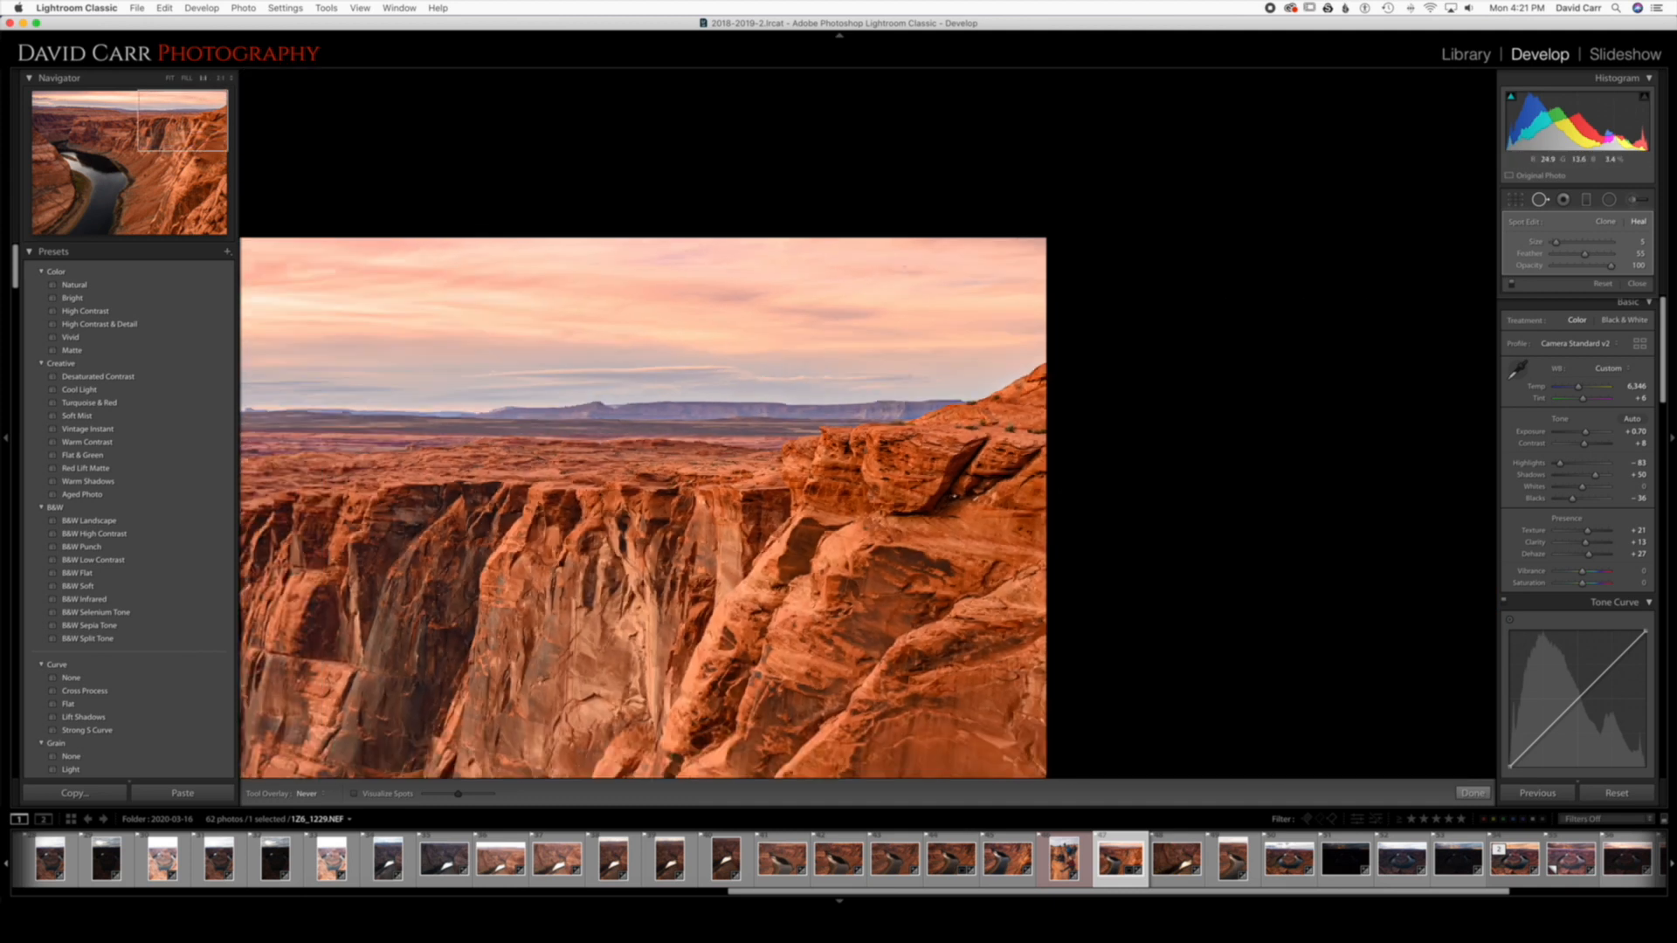
pyautogui.press('super+minus')
pyautogui.press('super+minus')
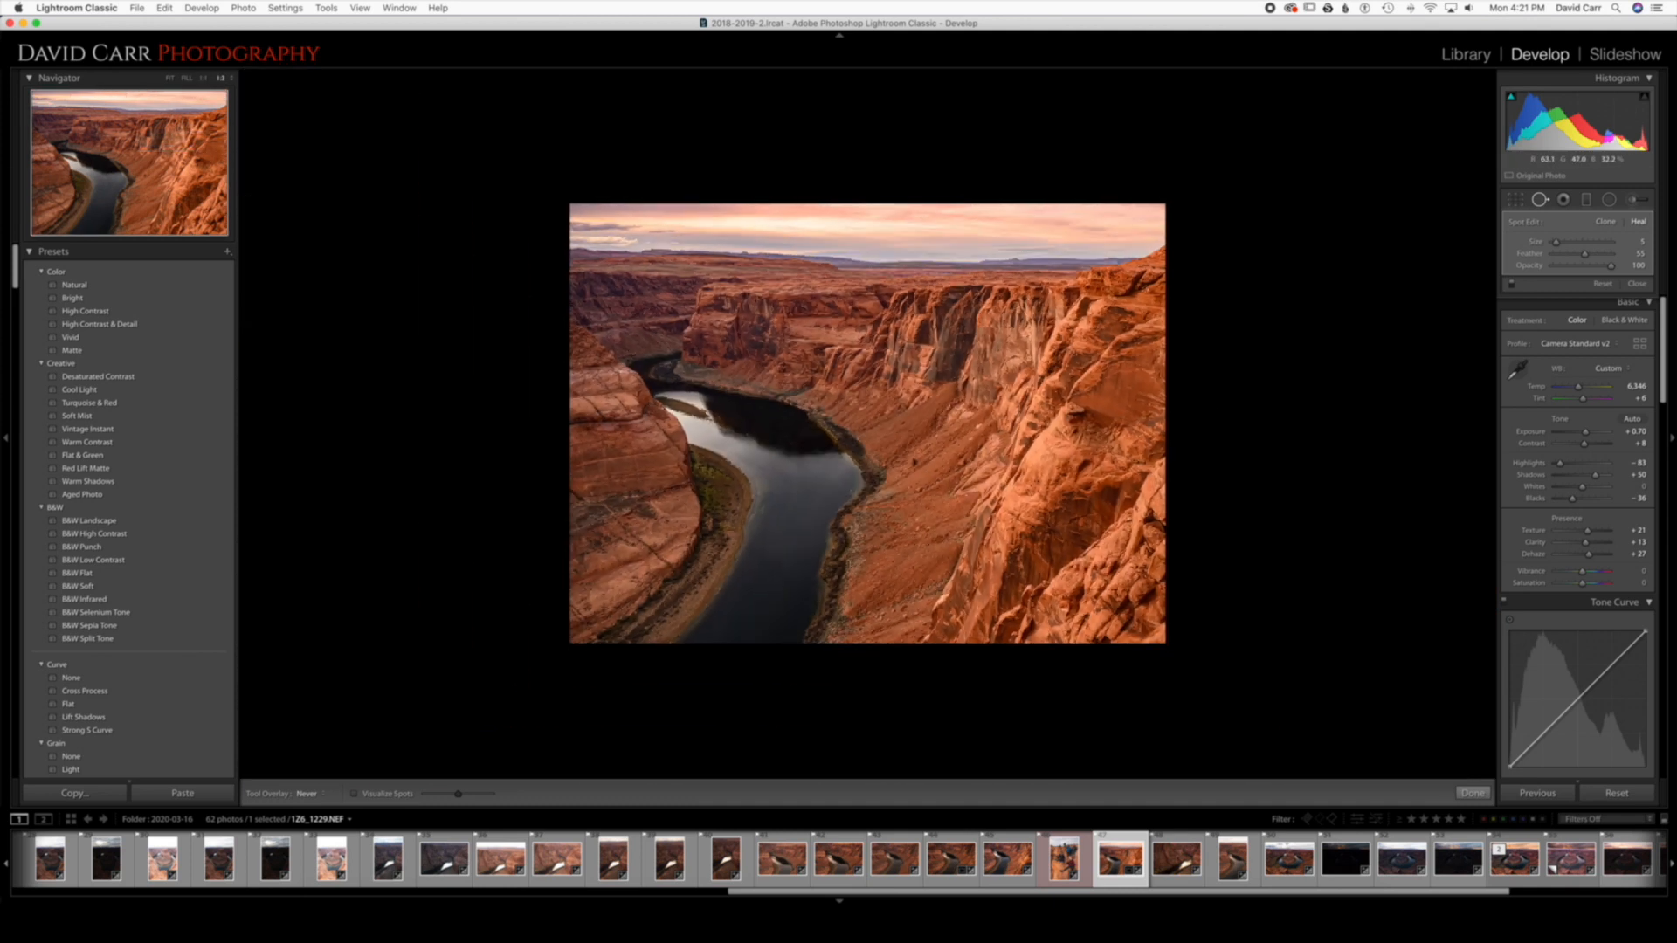
pyautogui.press('super+equal')
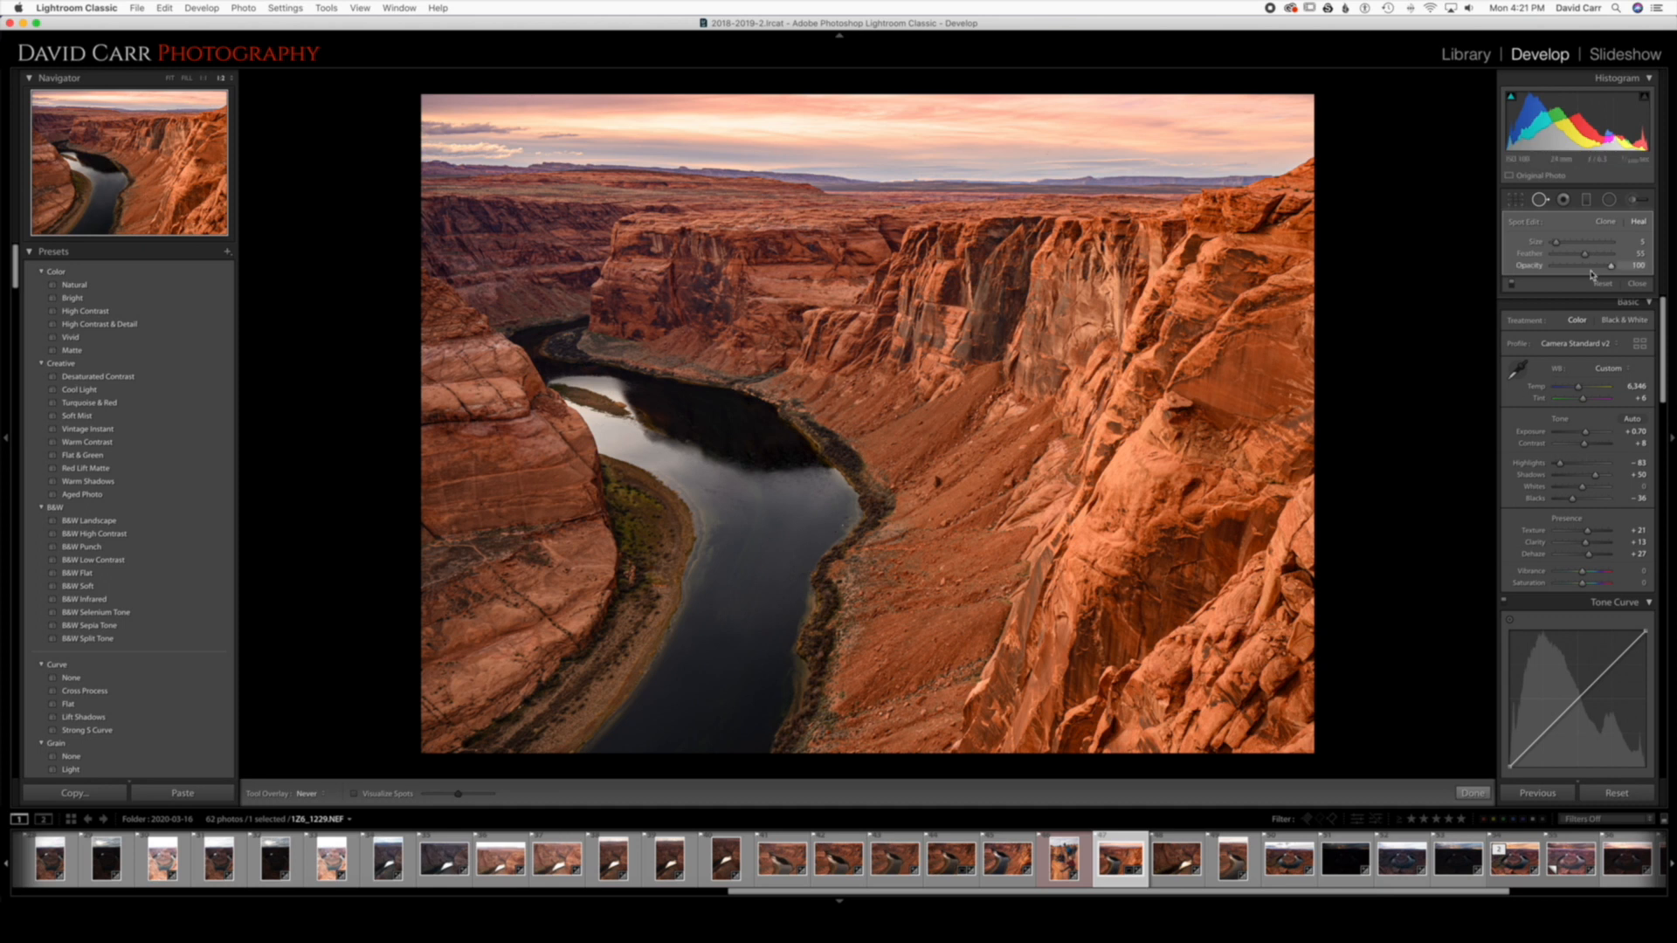
pyautogui.scroll(-1, 1584, 311)
pyautogui.scroll(-2, 1584, 310)
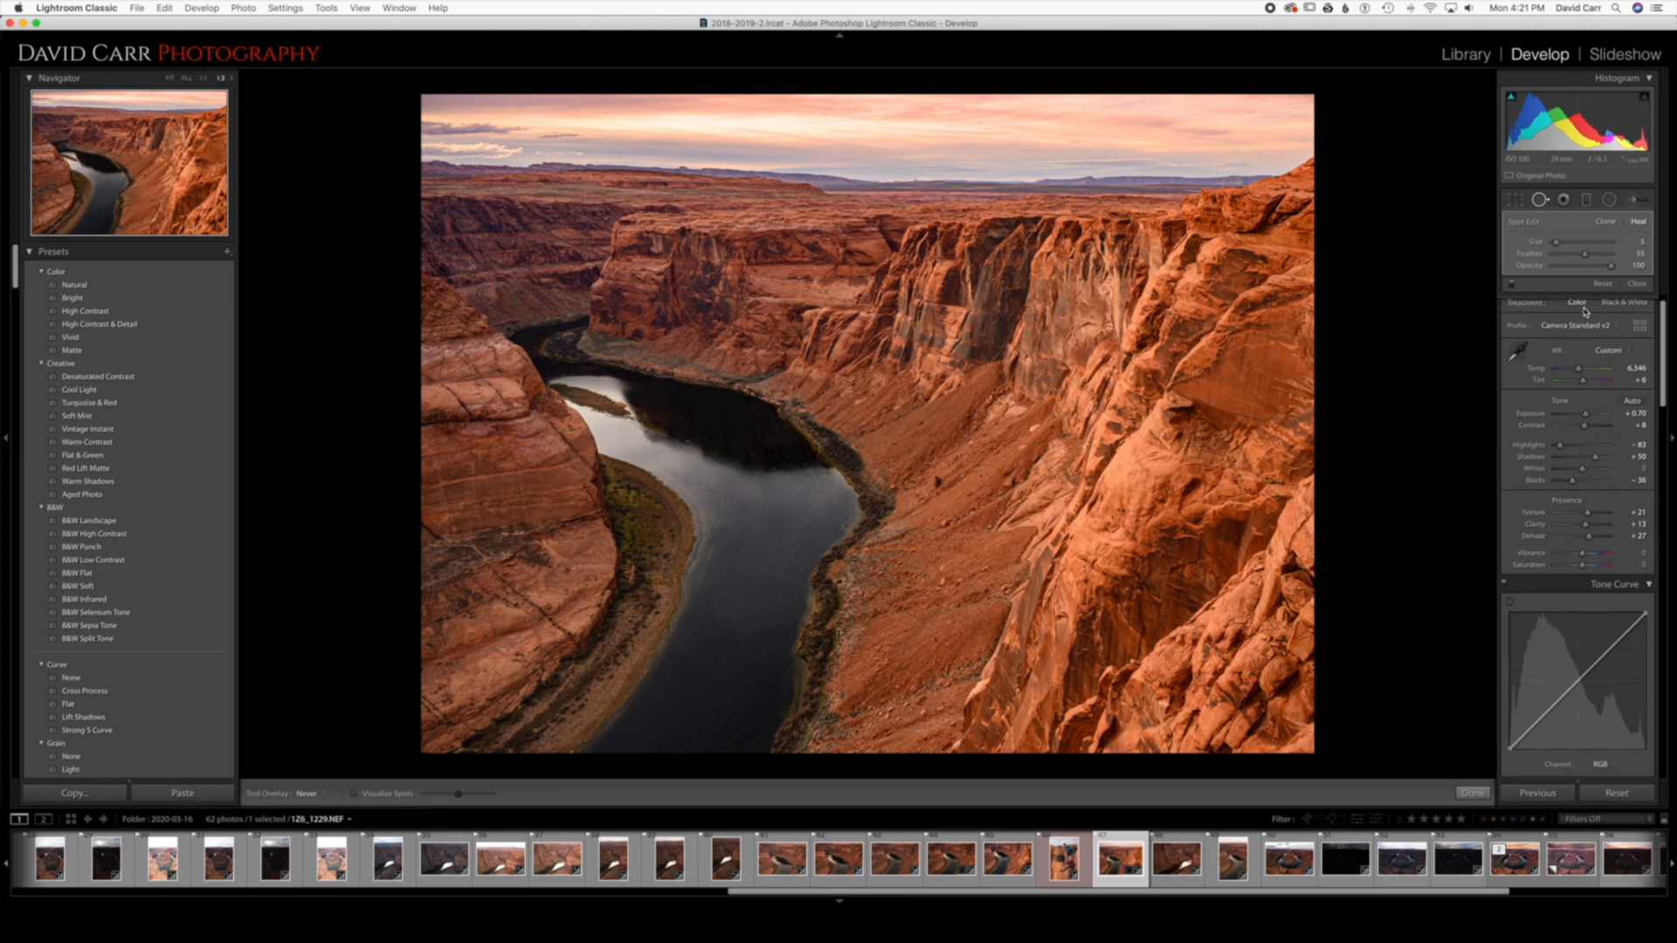
pyautogui.press('q')
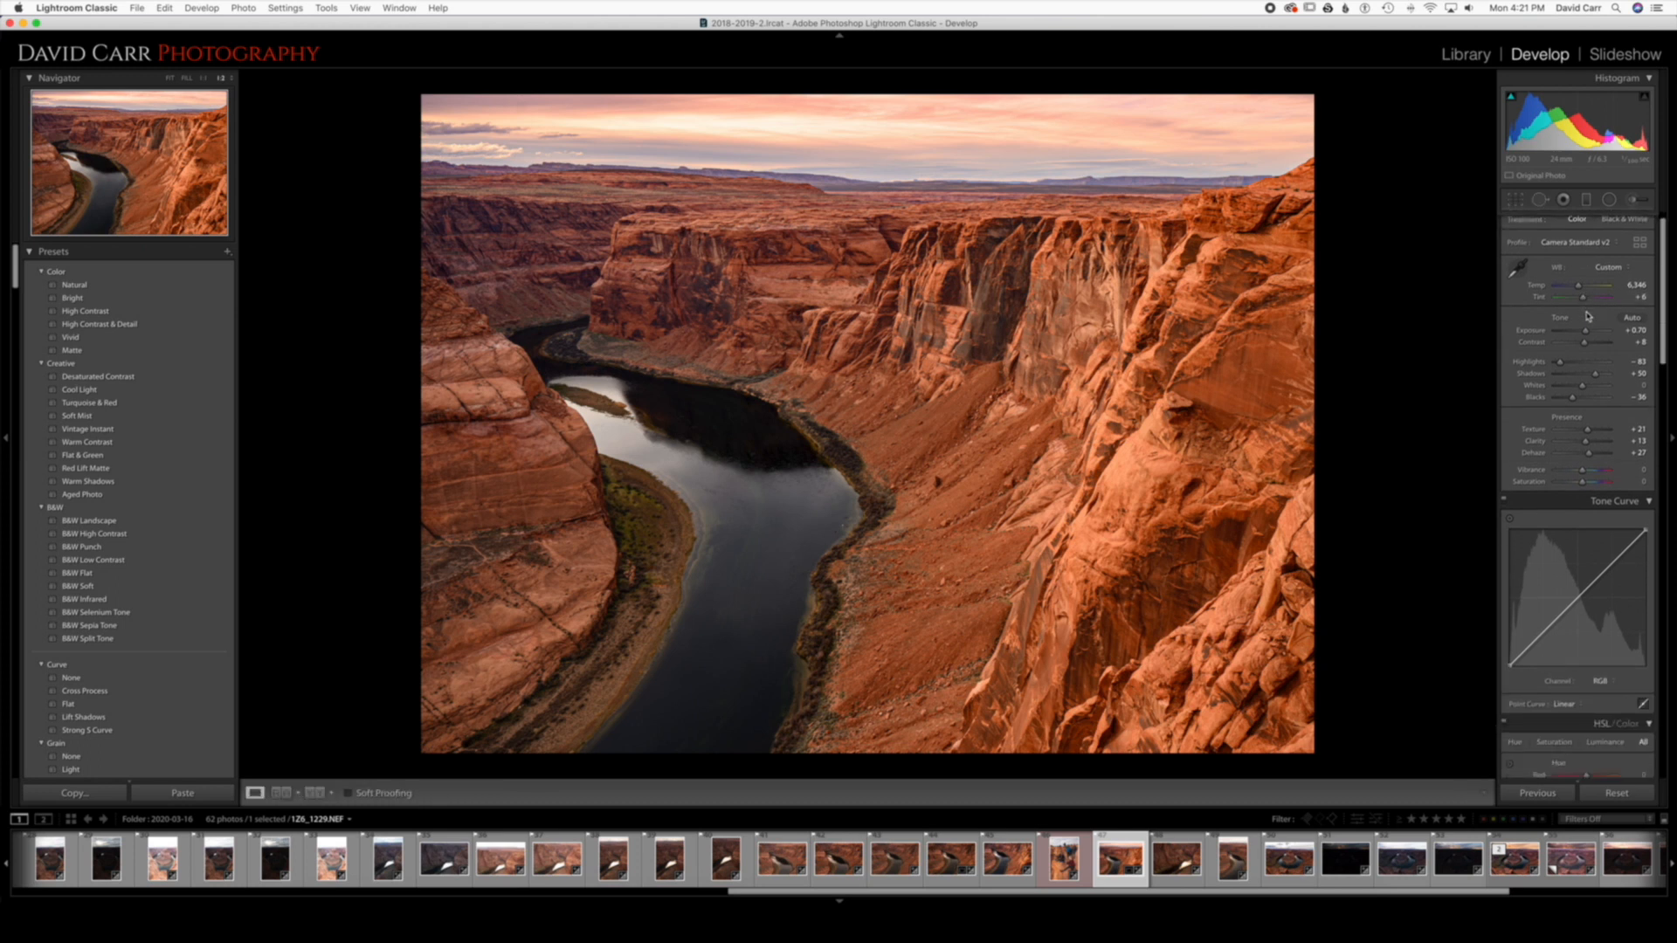
# Set the photo's Exposure to +0.80 and Contrast to +20, judging the image with the surrounding interface dimmed.
pyautogui.press('l')
pyautogui.press('l')
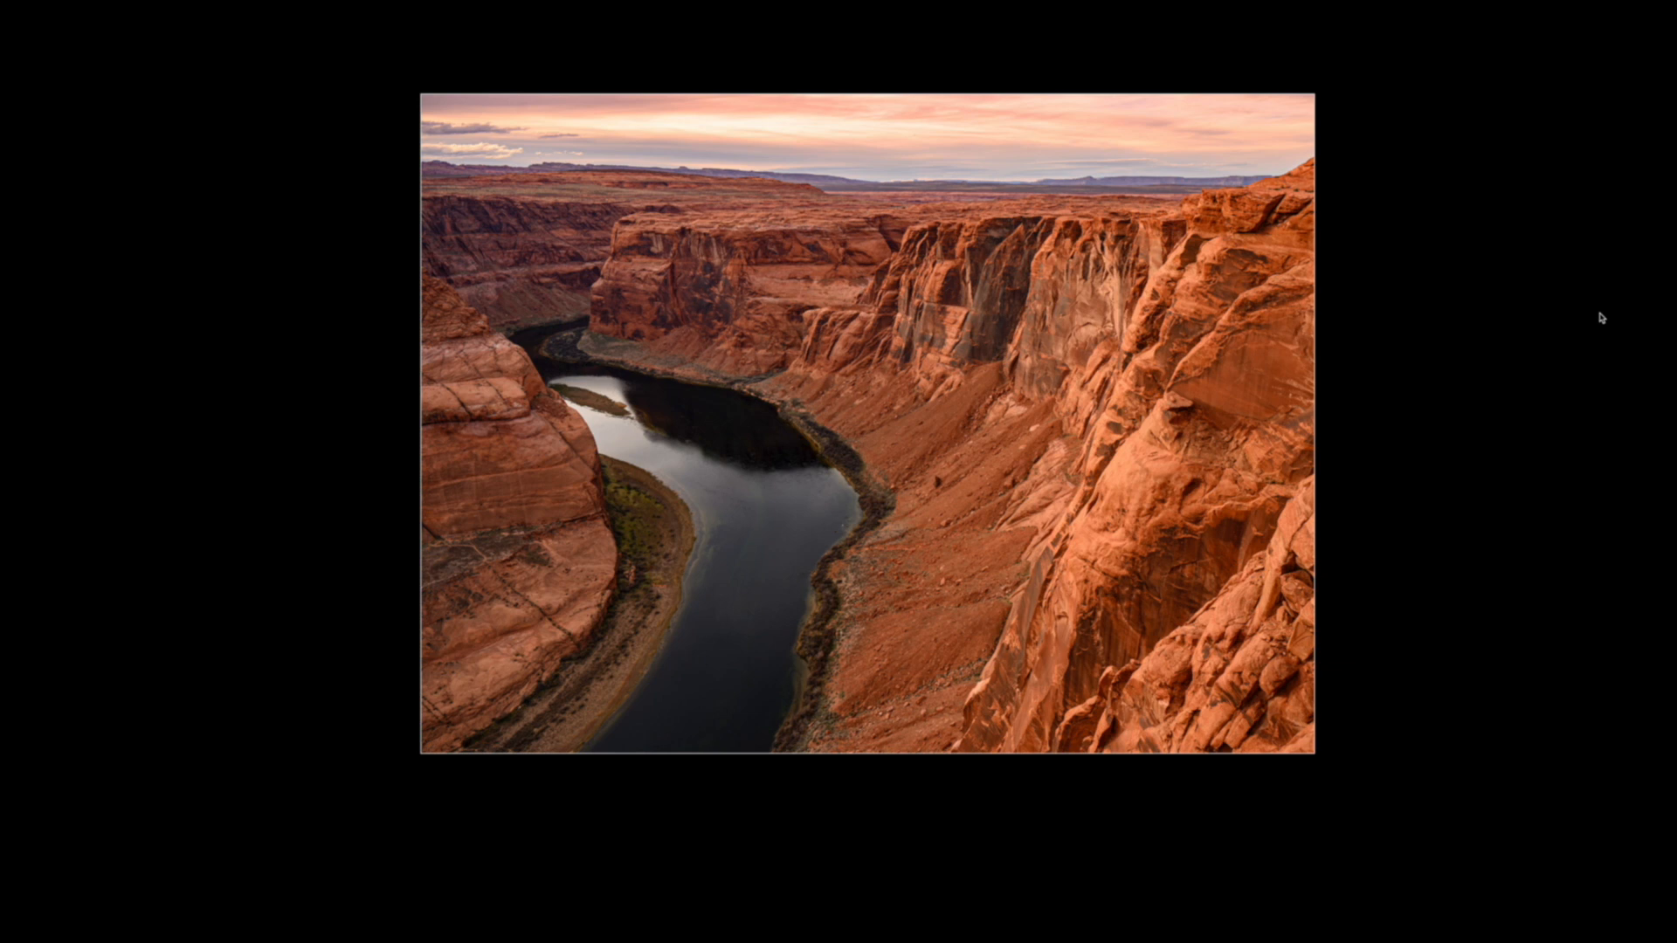
pyautogui.press('l')
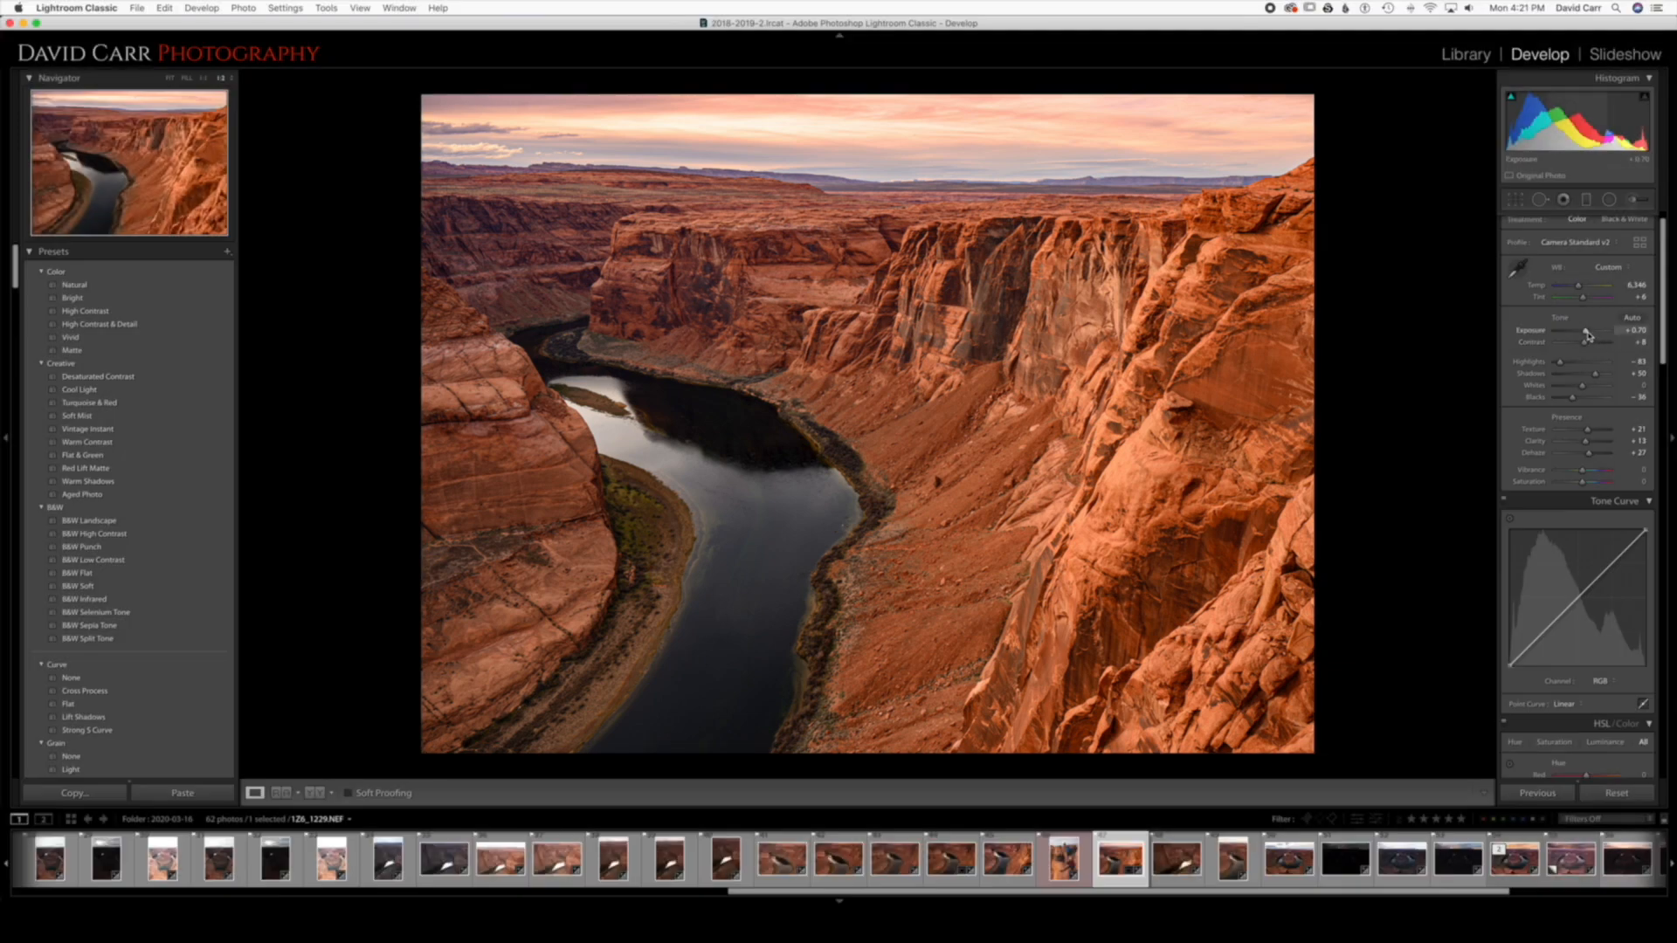
pyautogui.press('l')
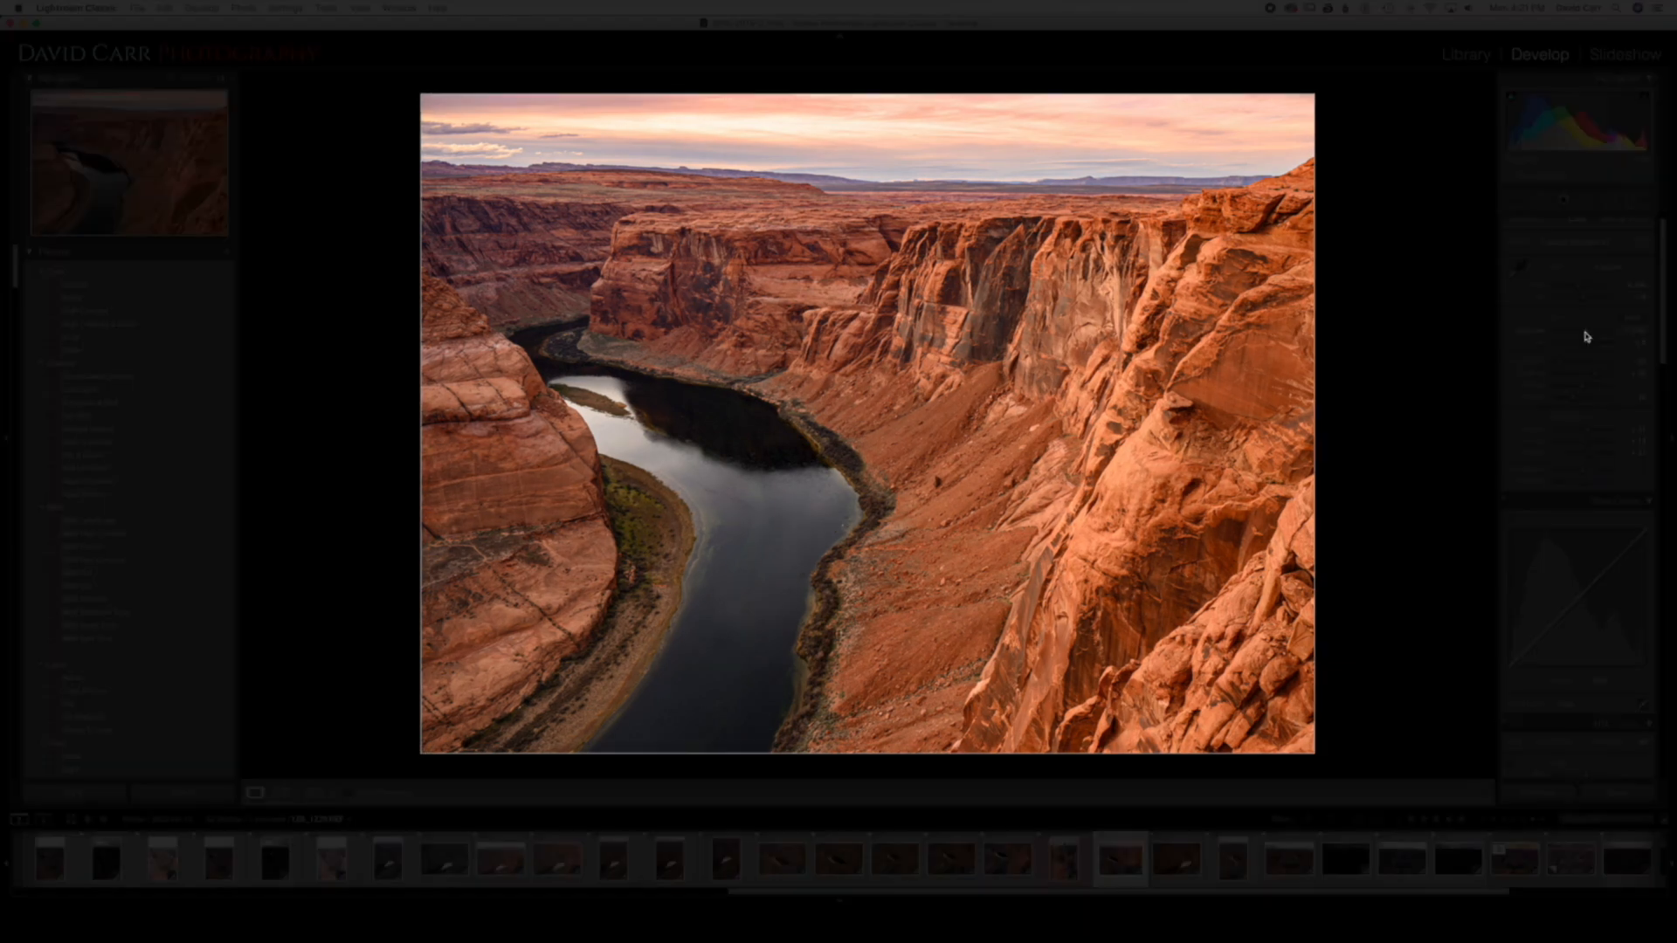
pyautogui.press('l')
pyautogui.press('l')
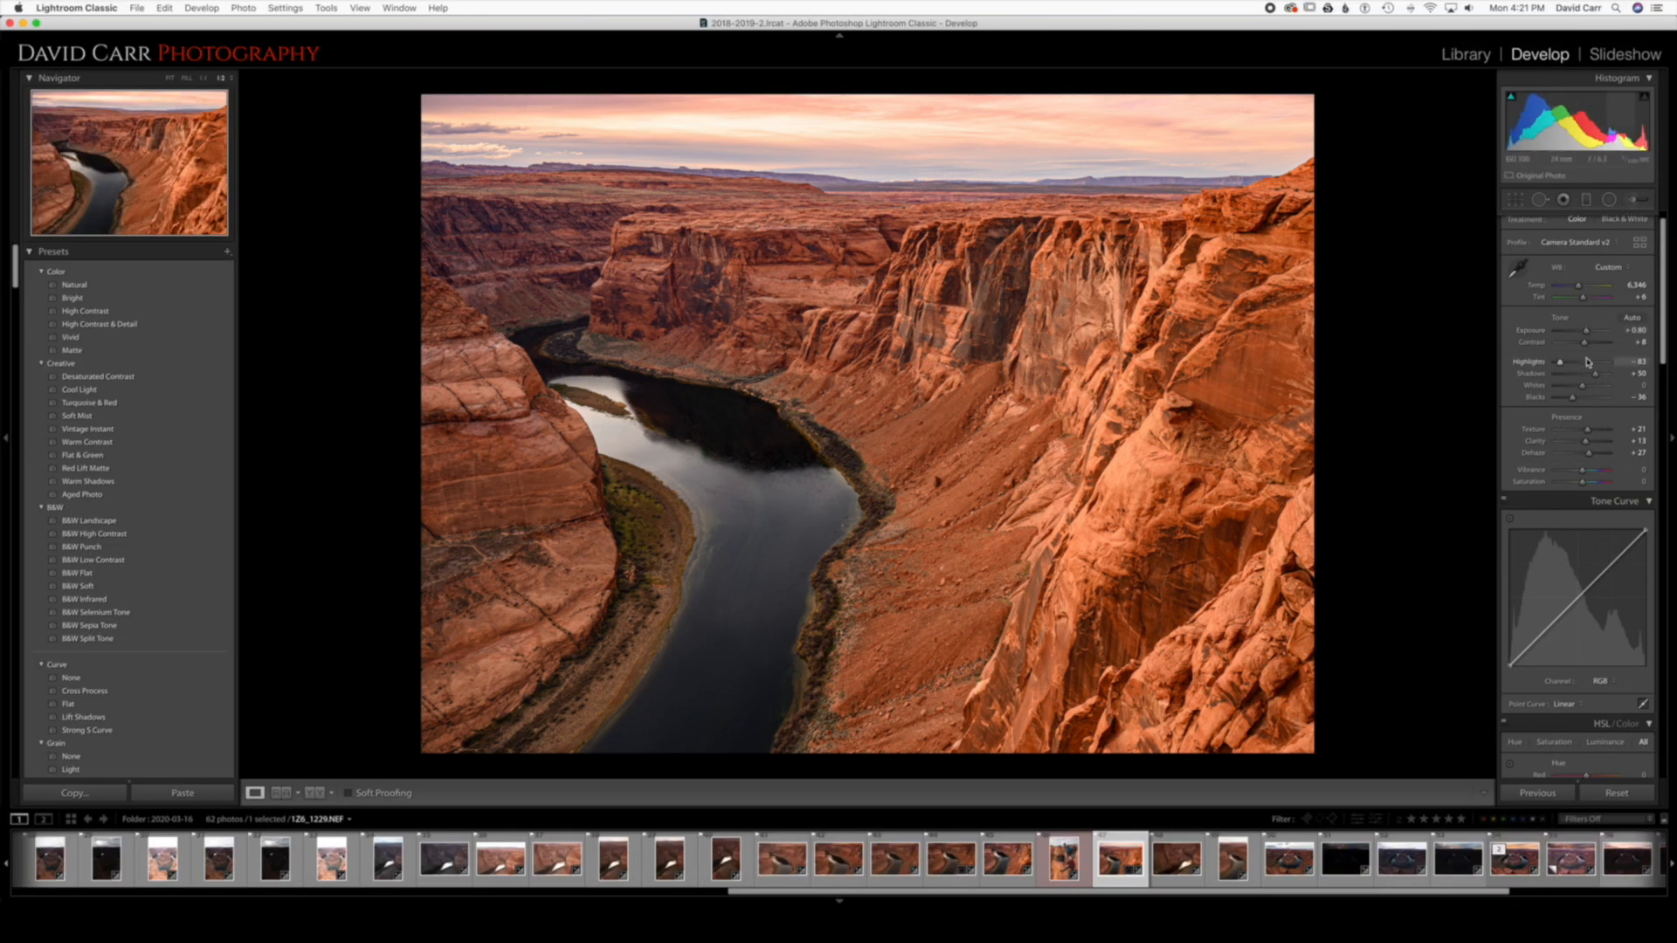
pyautogui.moveTo(1586, 347); pyautogui.dragTo(1590, 348)
pyautogui.press('l')
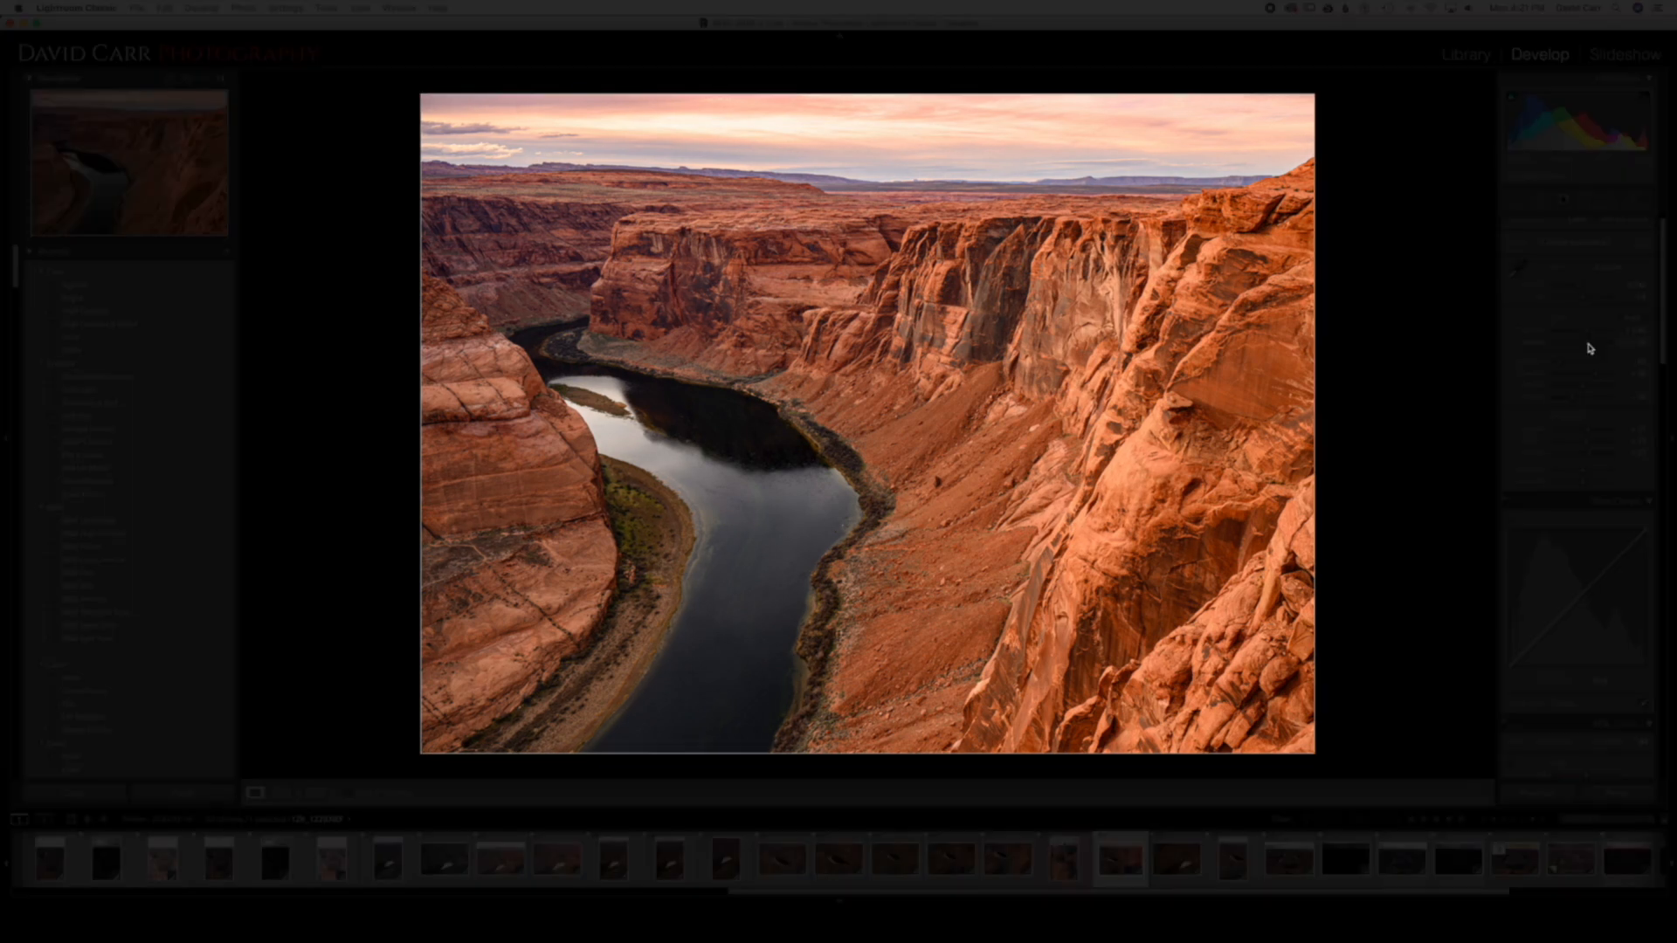
pyautogui.press('l')
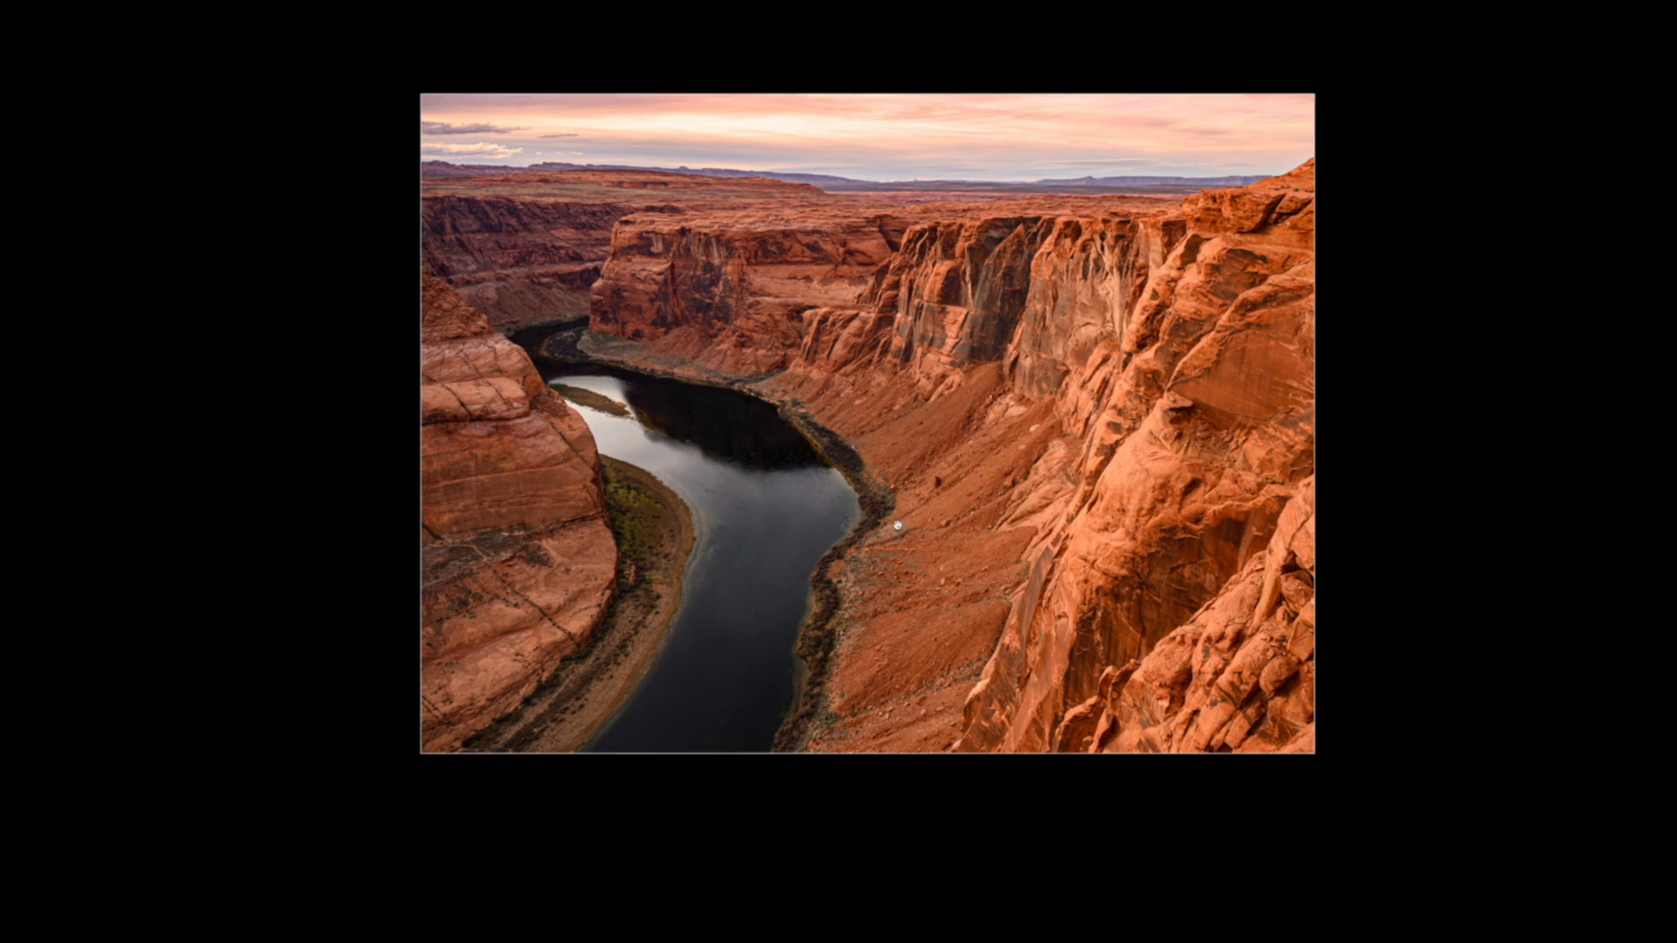
# Heal the small dark specks in the river beside the bushy shoreline using a size 12 spot.
pyautogui.click(867, 529)
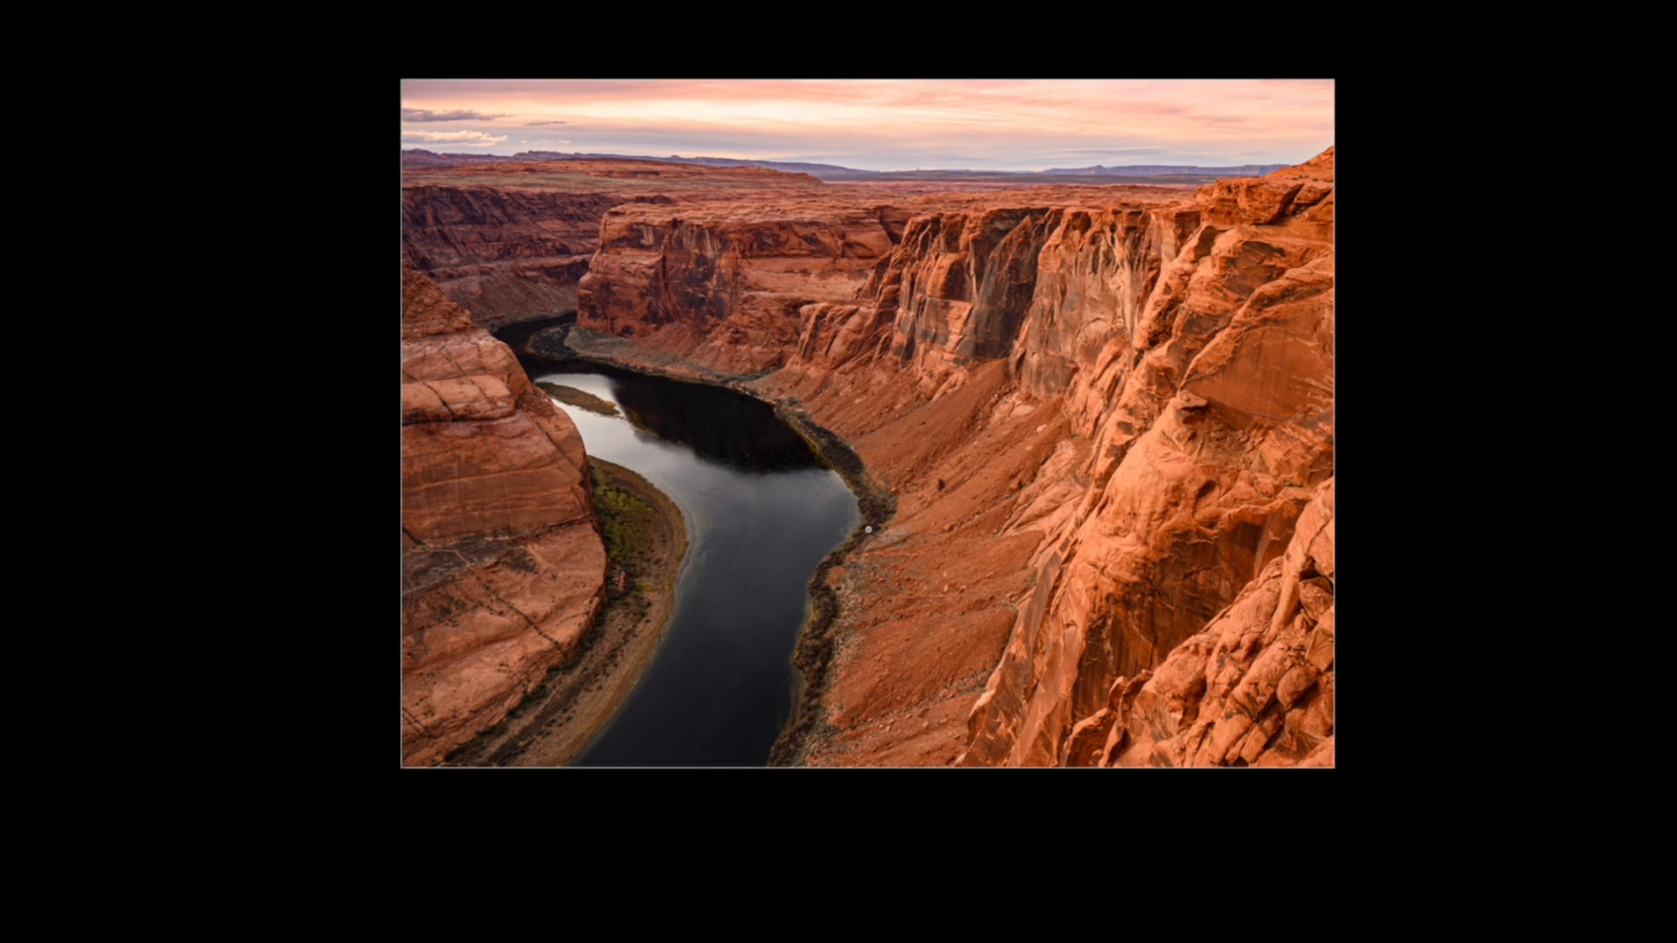
pyautogui.scroll(3, 868, 529)
pyautogui.scroll(-10, 868, 529)
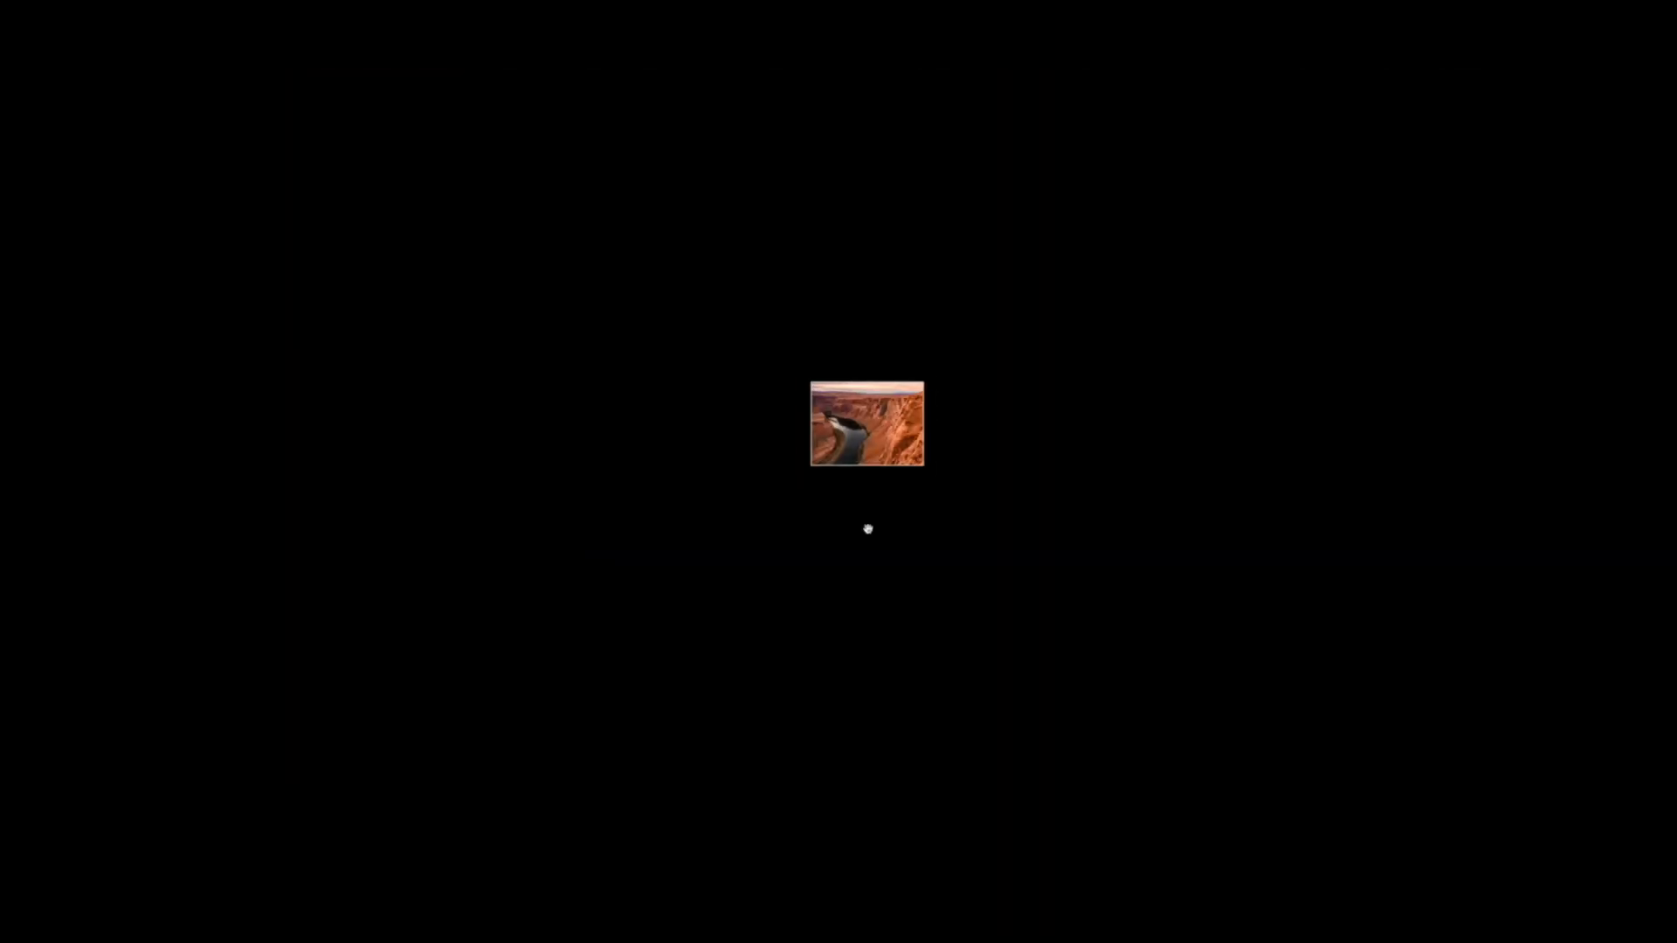
pyautogui.scroll(5, 868, 529)
pyautogui.scroll(5, 868, 529)
pyautogui.moveTo(917, 538); pyautogui.dragTo(1015, 332)
pyautogui.moveTo(804, 562); pyautogui.dragTo(1112, 259)
pyautogui.moveTo(876, 568); pyautogui.dragTo(896, 478)
pyautogui.scroll(3, 896, 478)
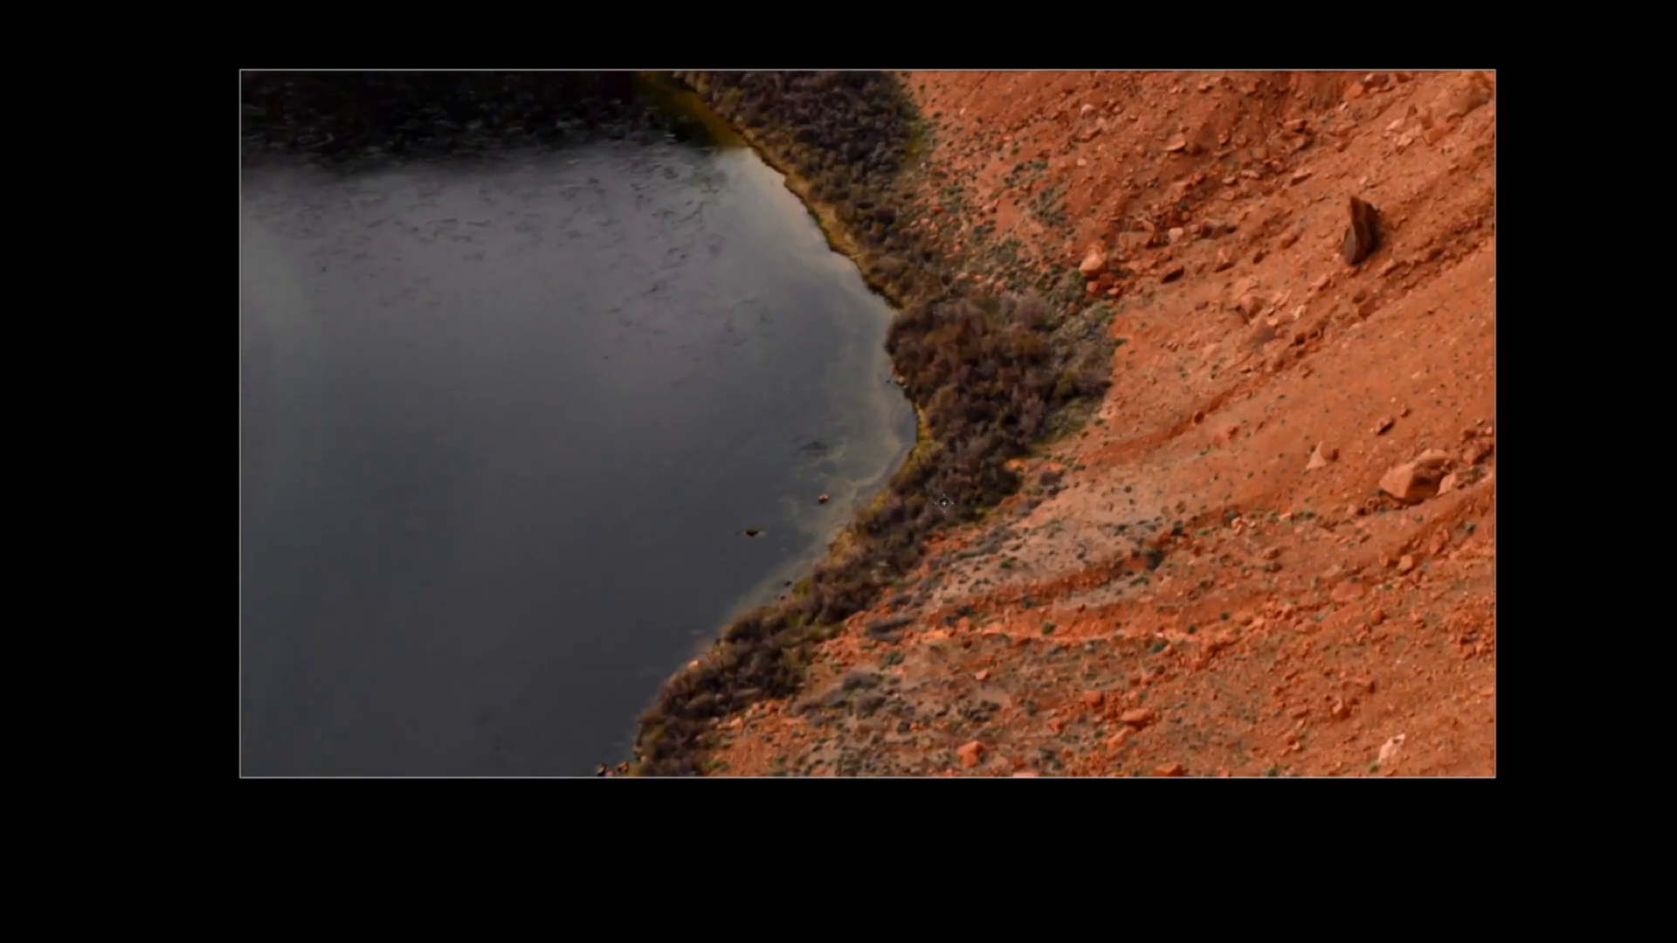
pyautogui.press('l')
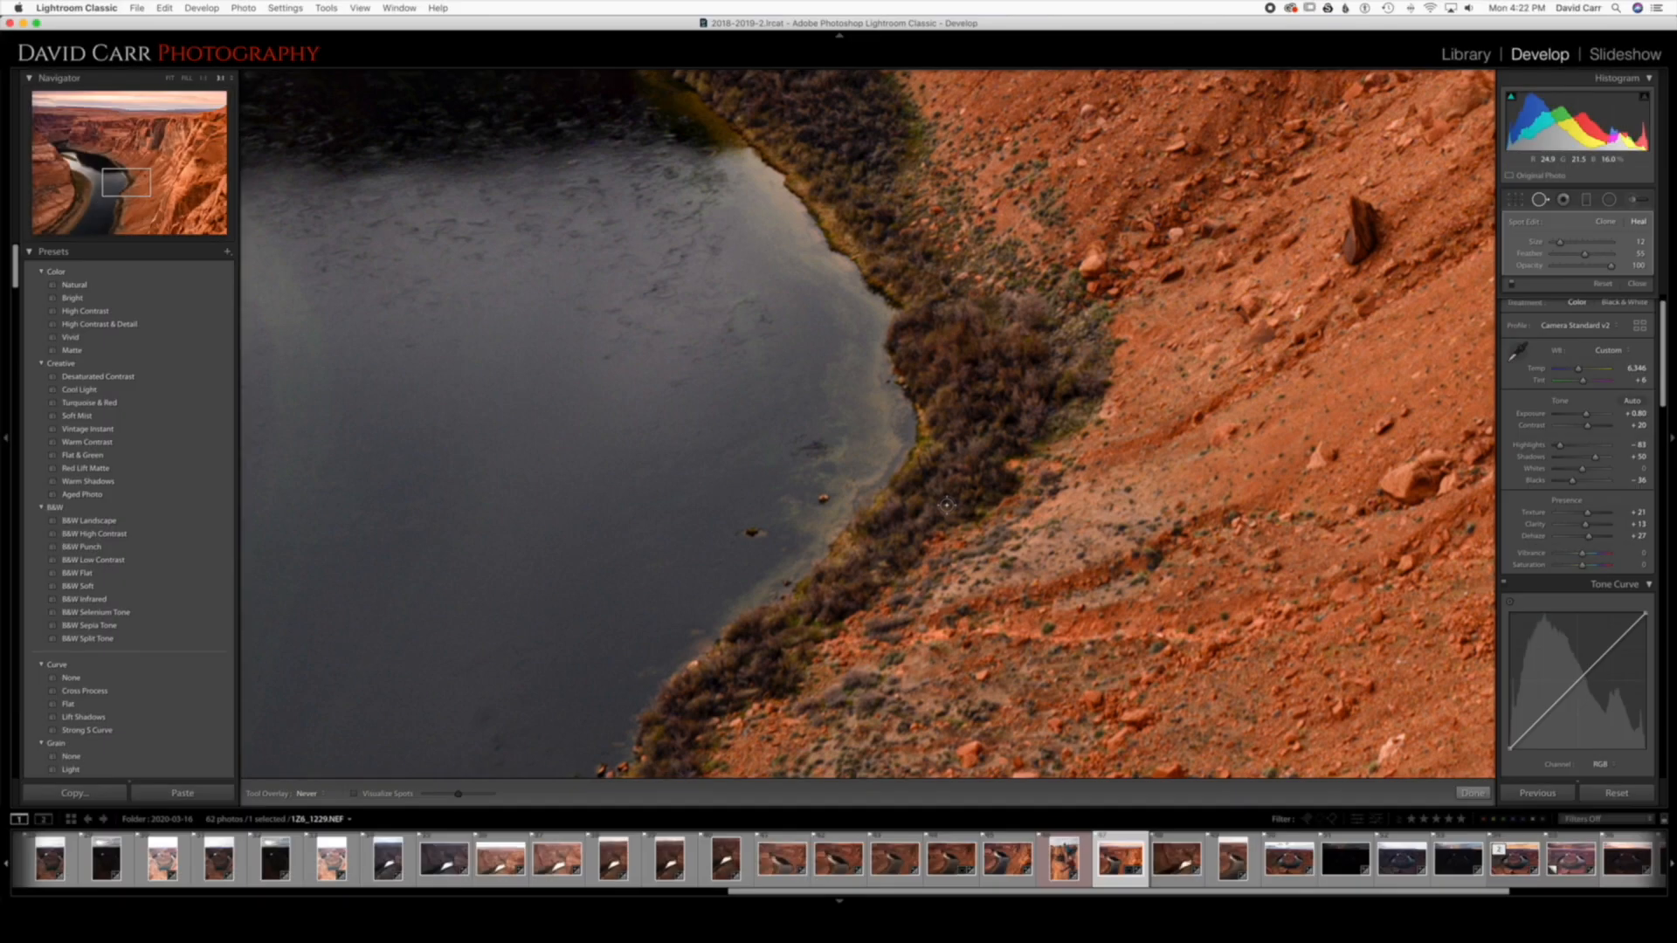
pyautogui.click(755, 533)
pyautogui.press('q')
pyautogui.click(1177, 626)
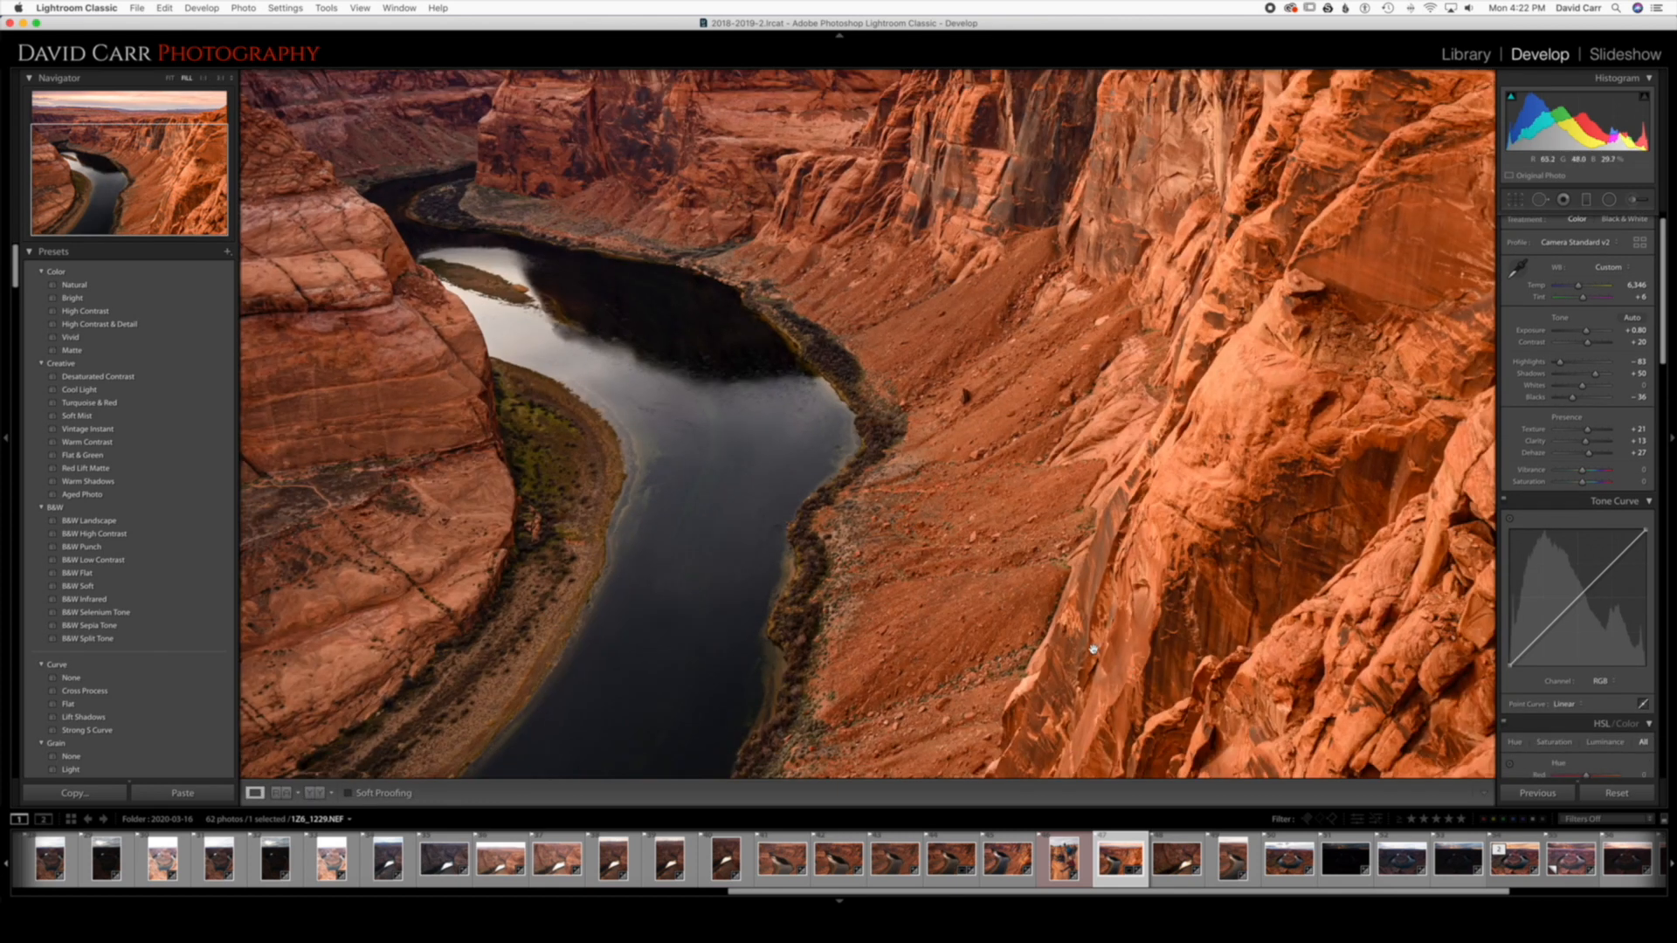
# Cover the small rocks at the water's edge with a spot, set it to Clone, and check the shoreline without the overlay.
pyautogui.click(790, 544)
pyautogui.press('q')
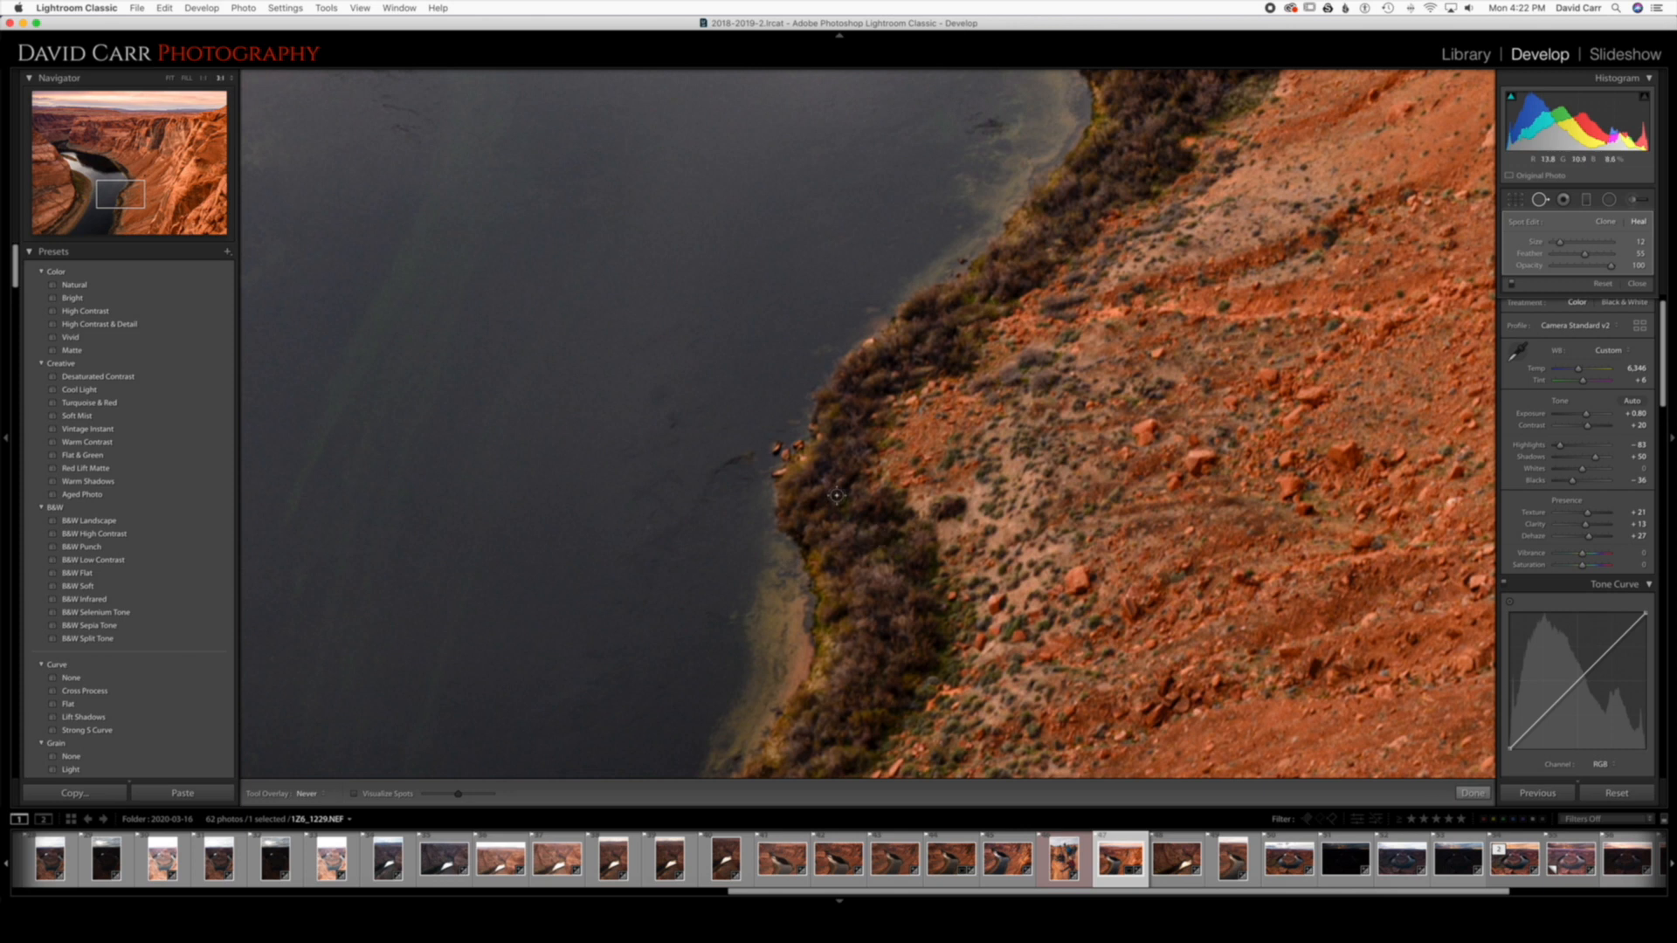
pyautogui.moveTo(775, 443); pyautogui.dragTo(776, 451)
pyautogui.press('h')
pyautogui.click(777, 453)
pyautogui.moveTo(795, 452); pyautogui.dragTo(781, 419)
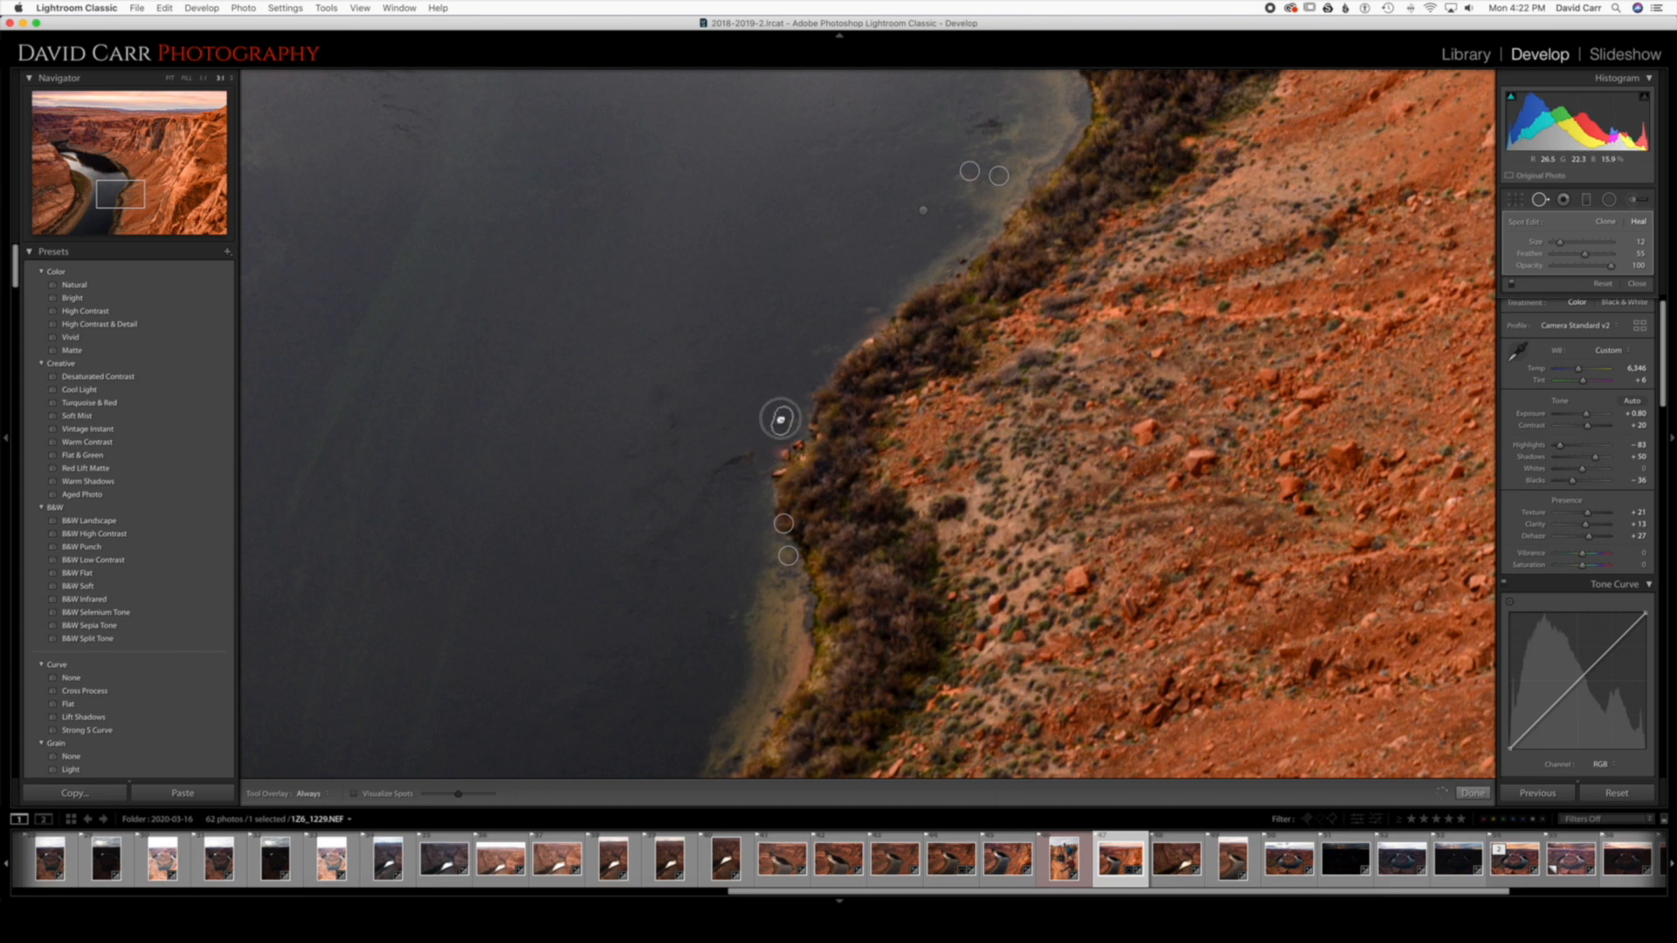
pyautogui.click(1605, 224)
pyautogui.press('q')
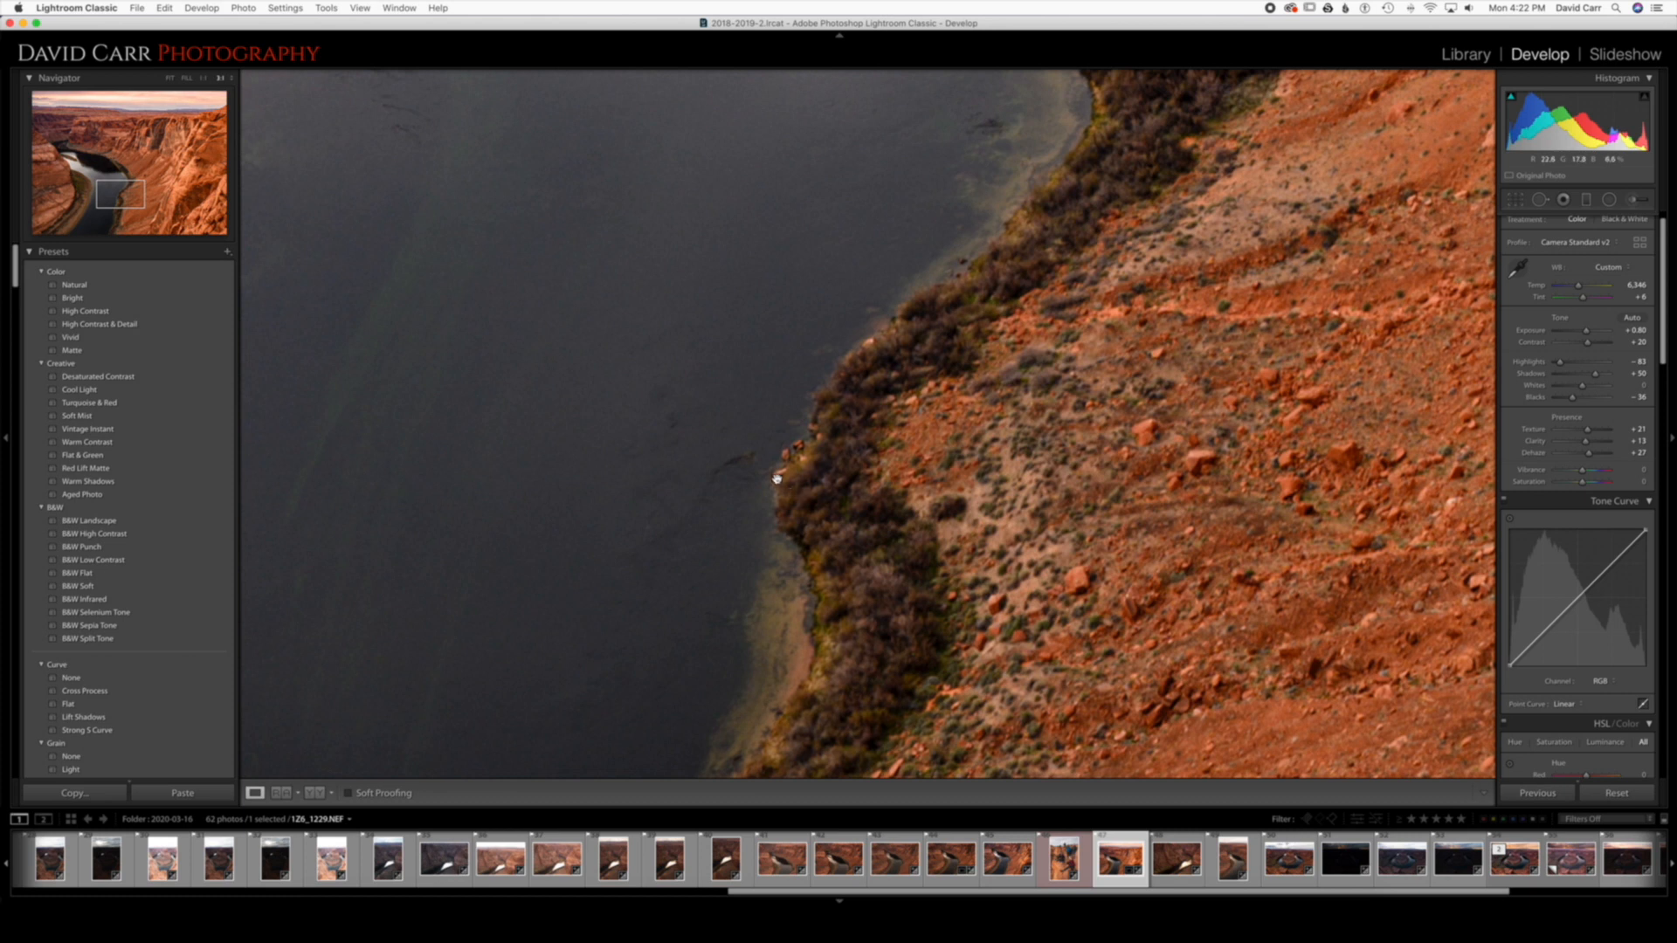
pyautogui.press('q')
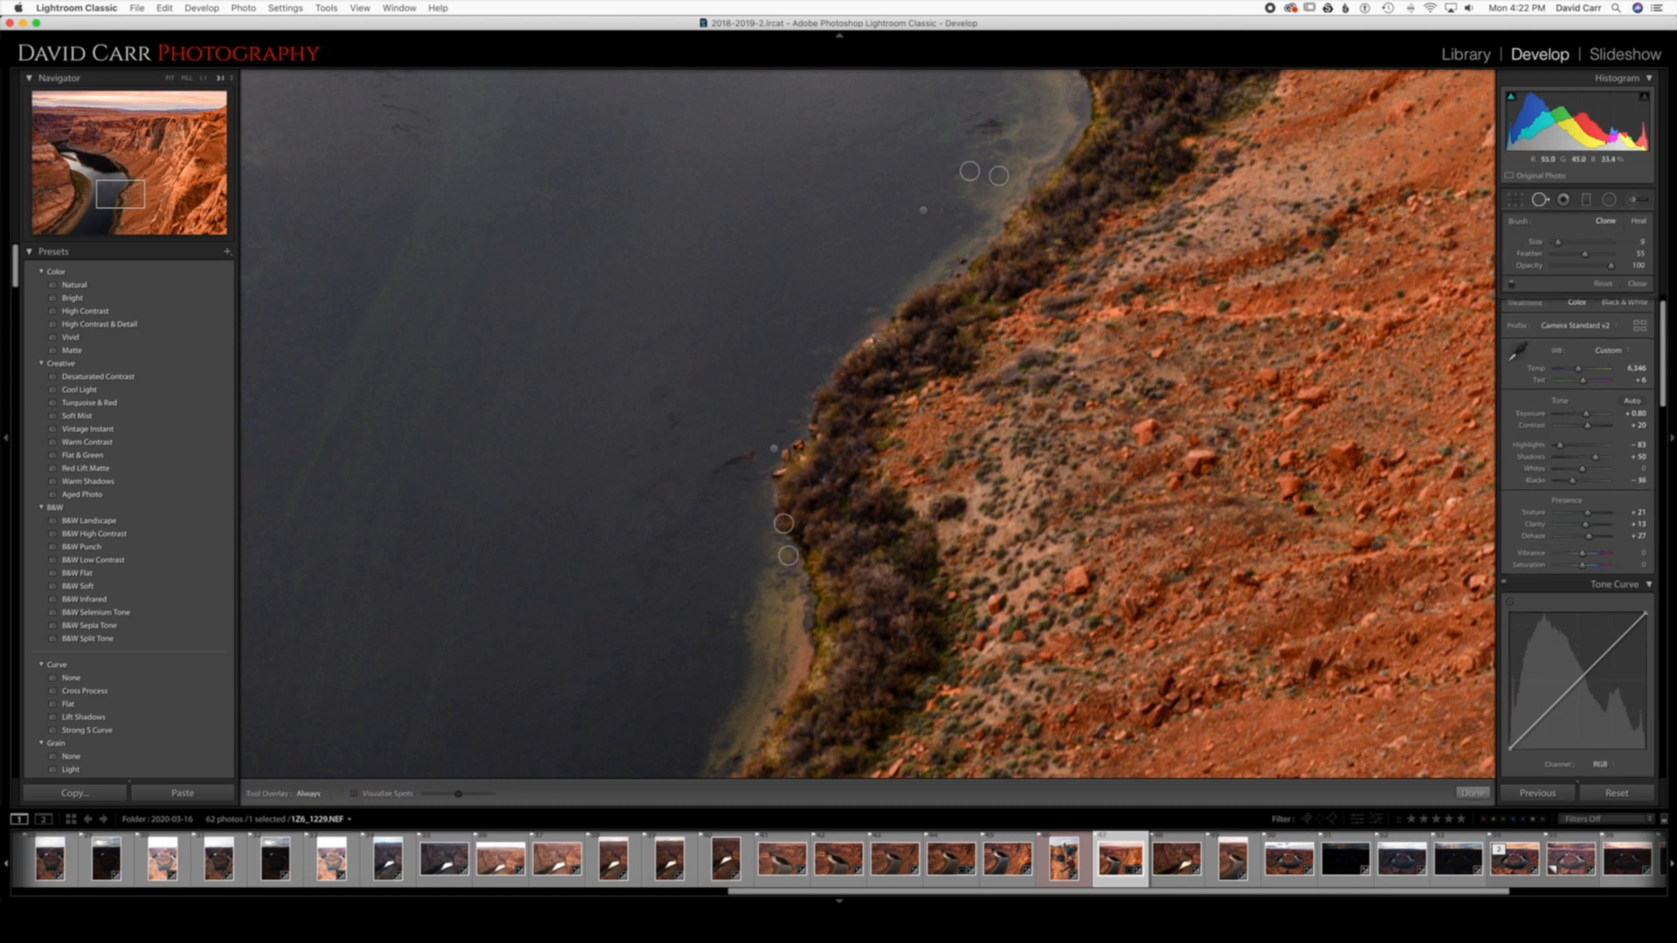
pyautogui.press('q')
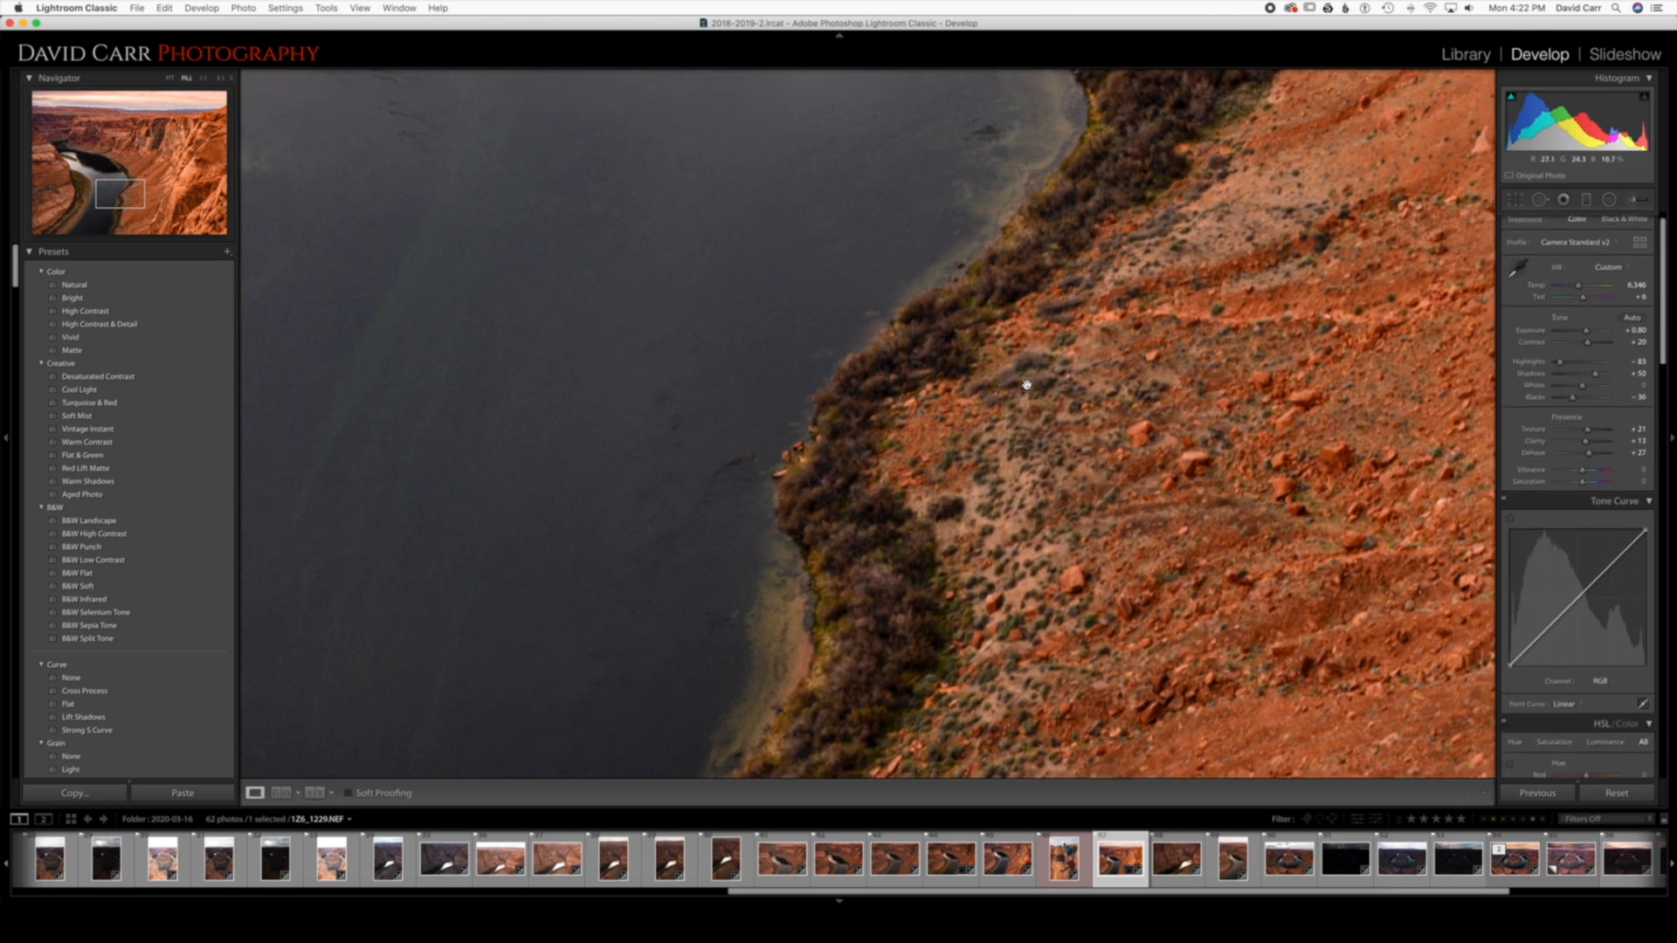
pyautogui.click(1026, 384)
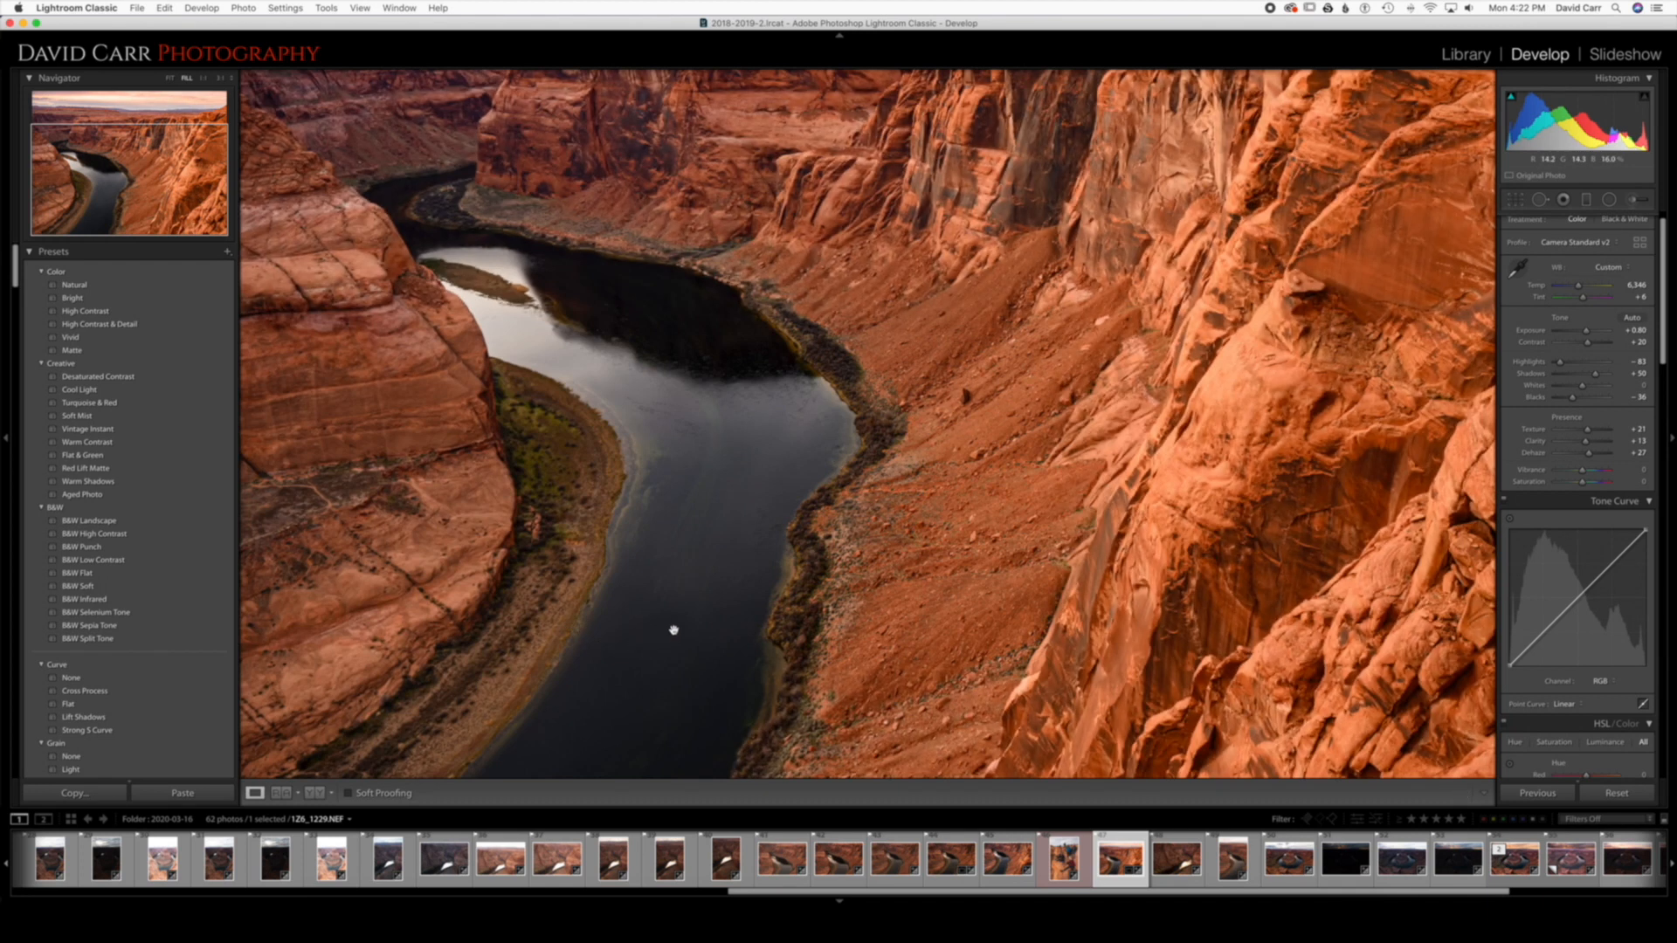
# Fit the photo in view and set up an adjustment brush with the Dodge (Lighten) effect, size 10 and feather 57.
pyautogui.click(746, 478)
pyautogui.click(170, 78)
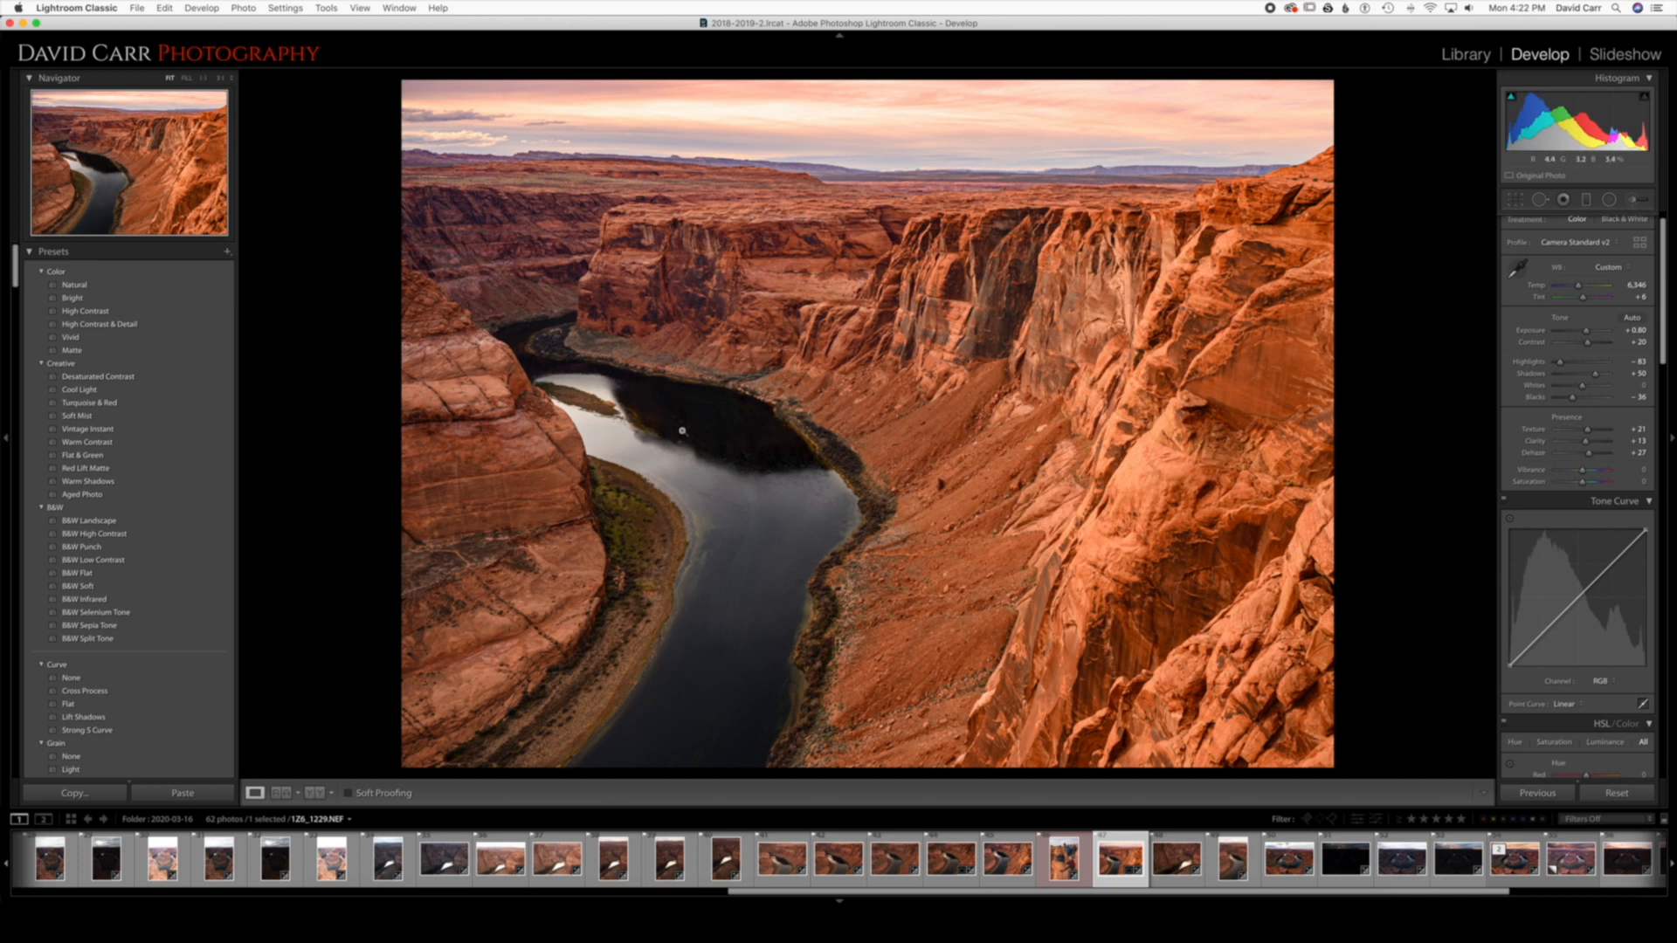
pyautogui.press('k')
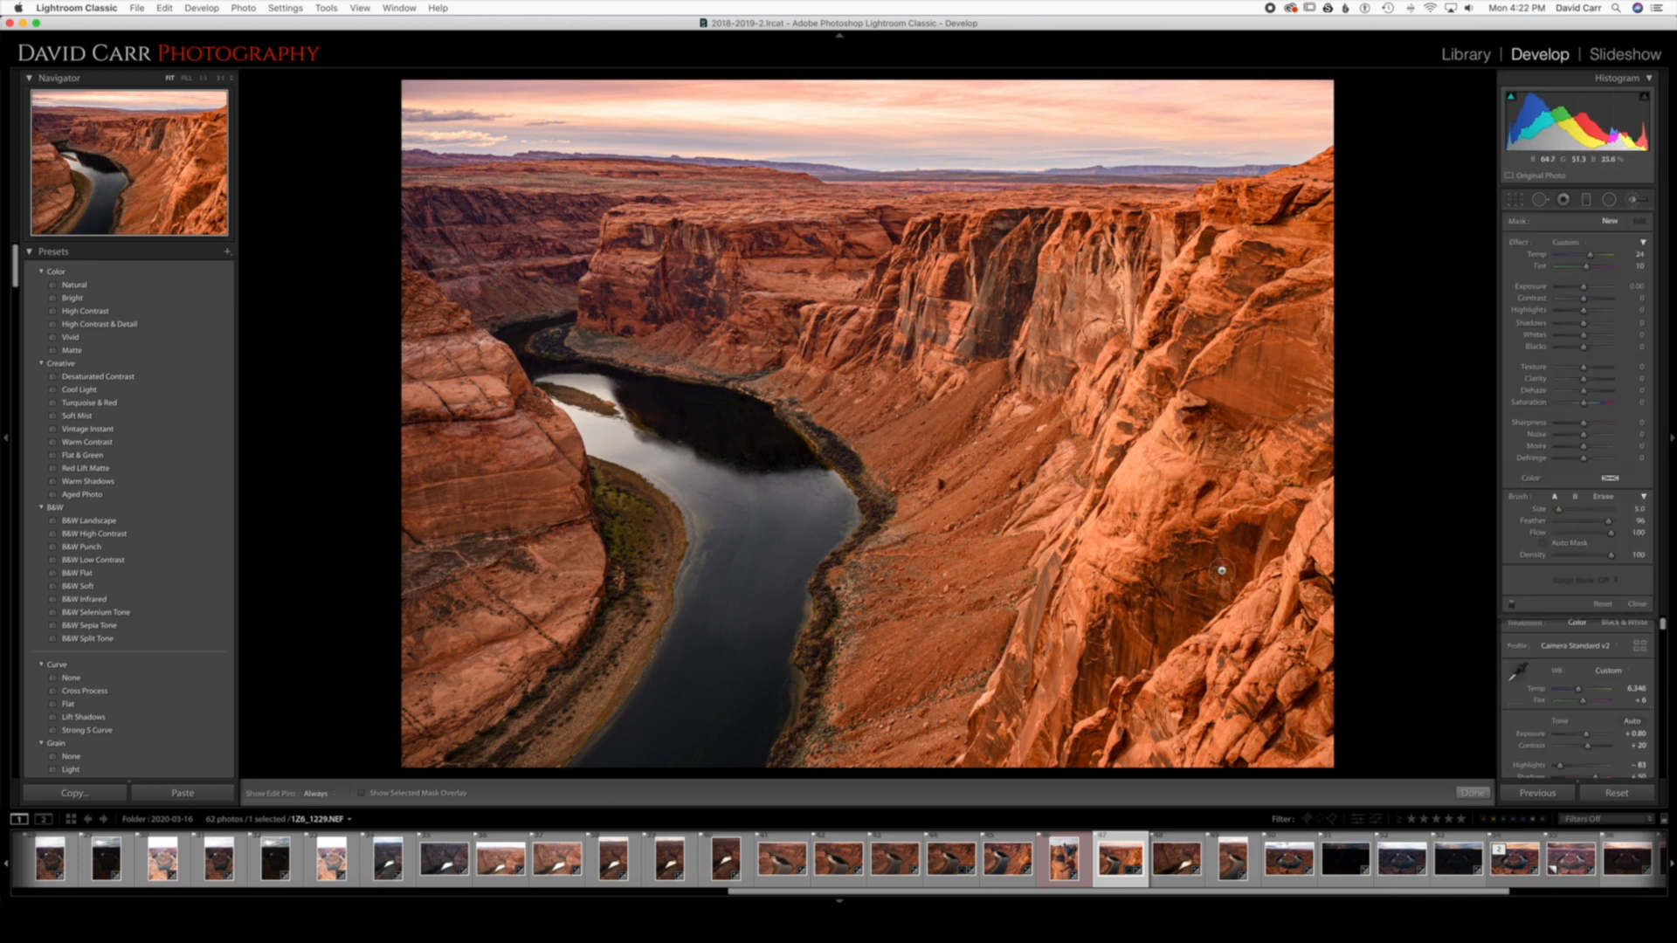
pyautogui.click(1571, 243)
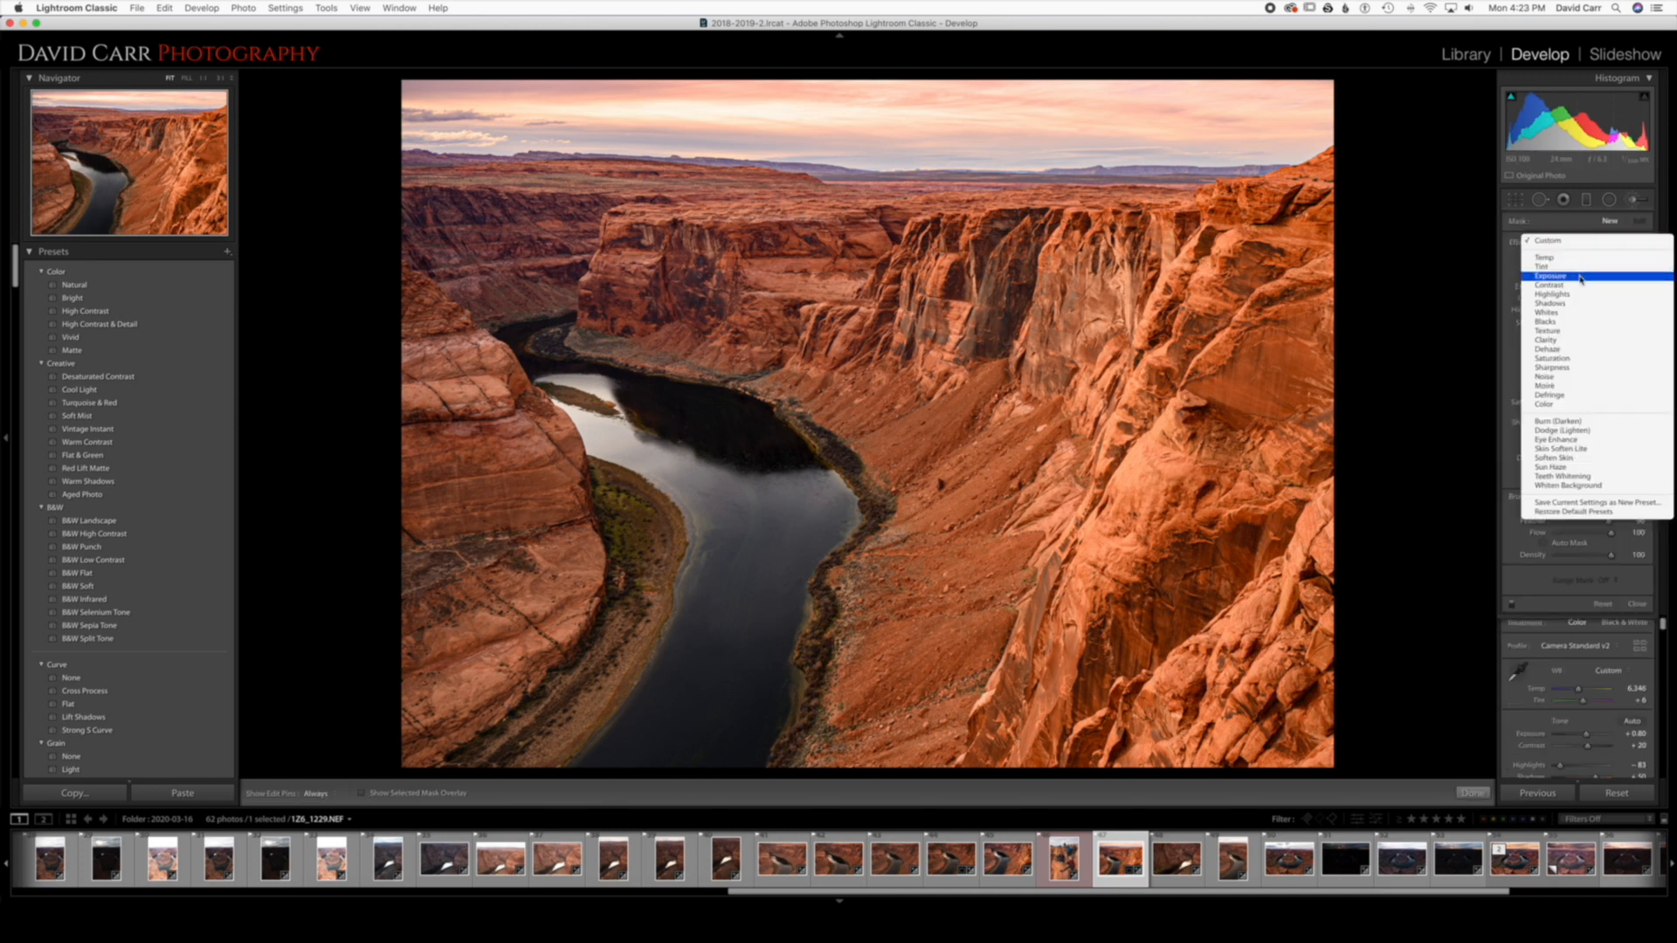
pyautogui.click(1572, 430)
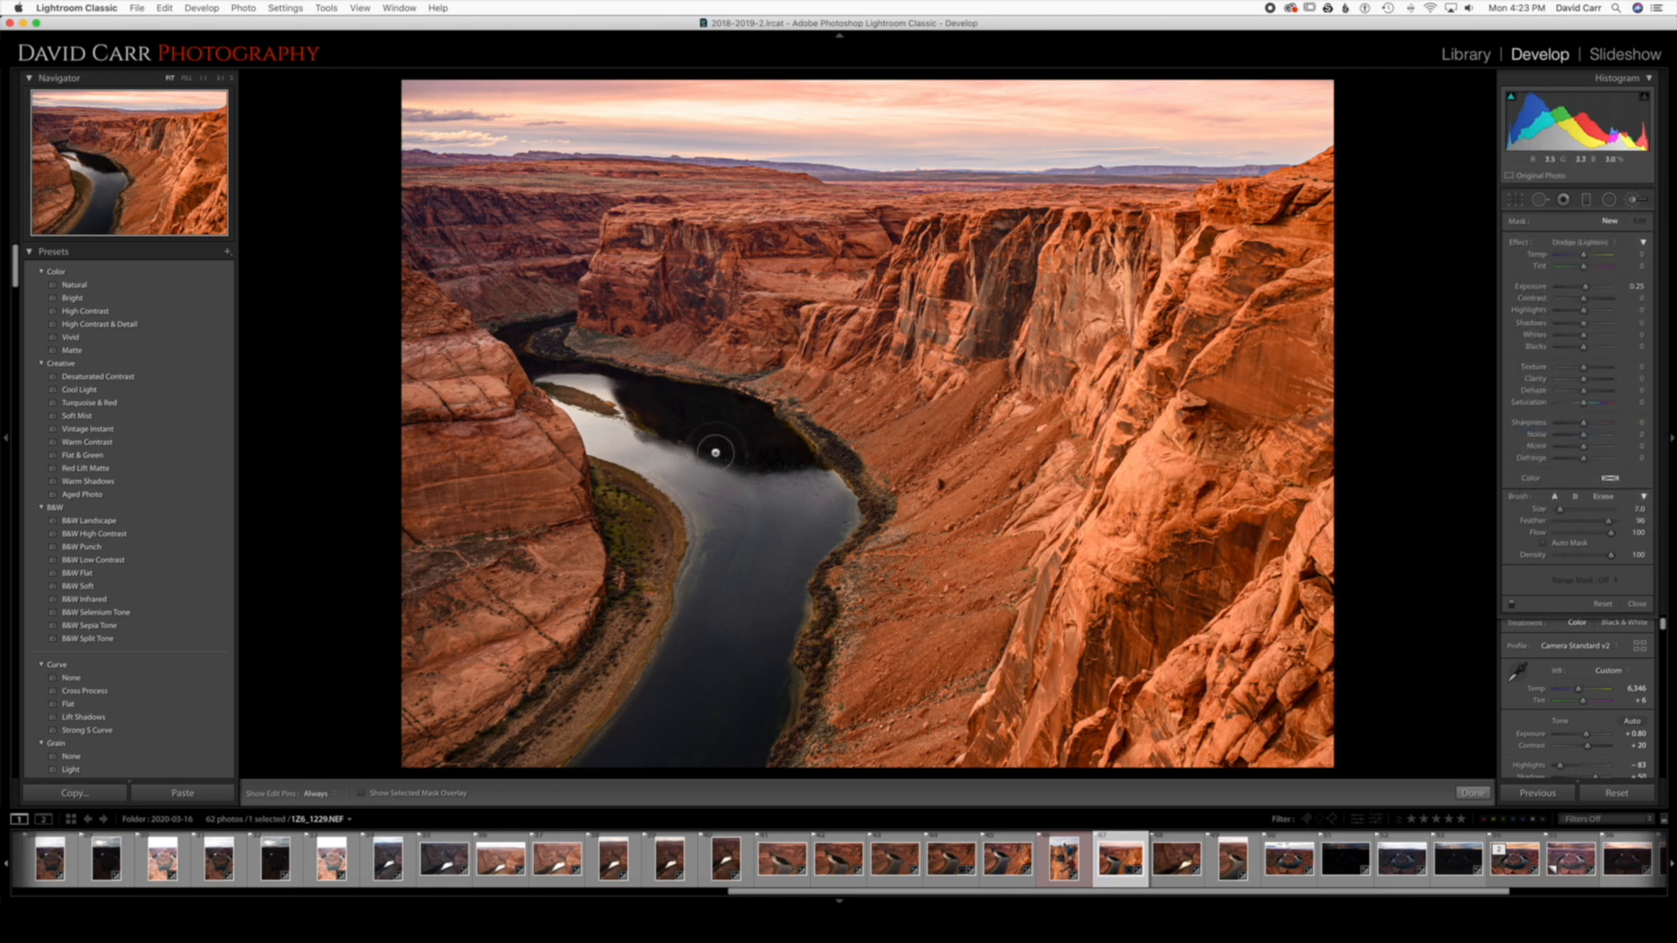
pyautogui.press(']')
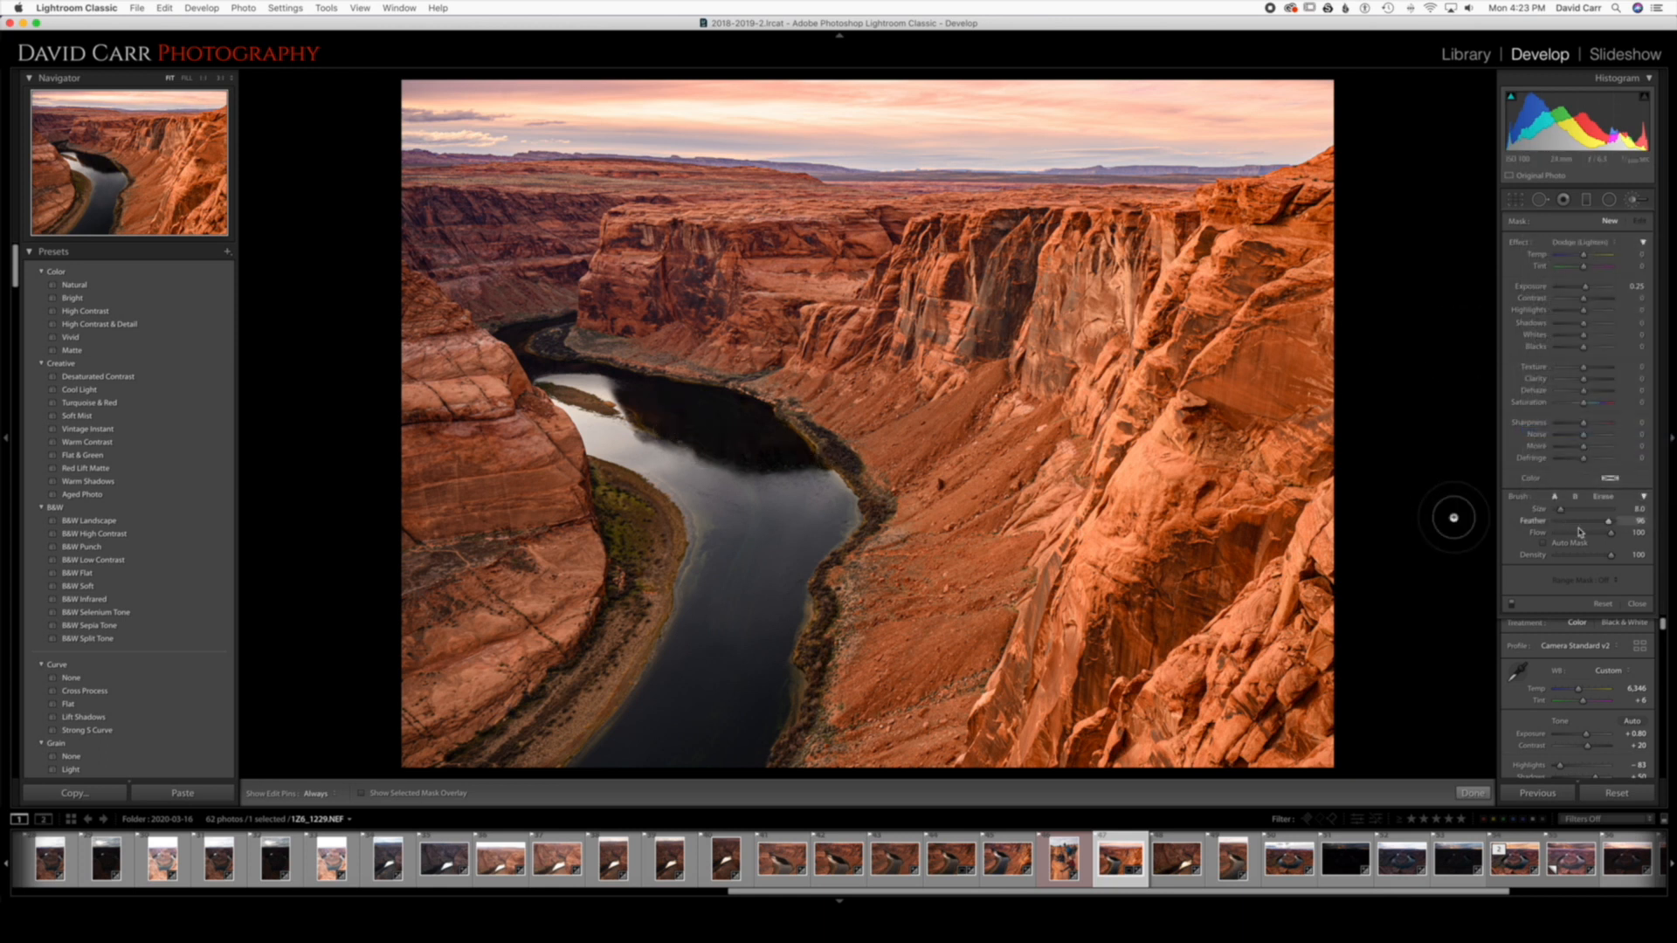
pyautogui.moveTo(1579, 524); pyautogui.dragTo(1587, 521)
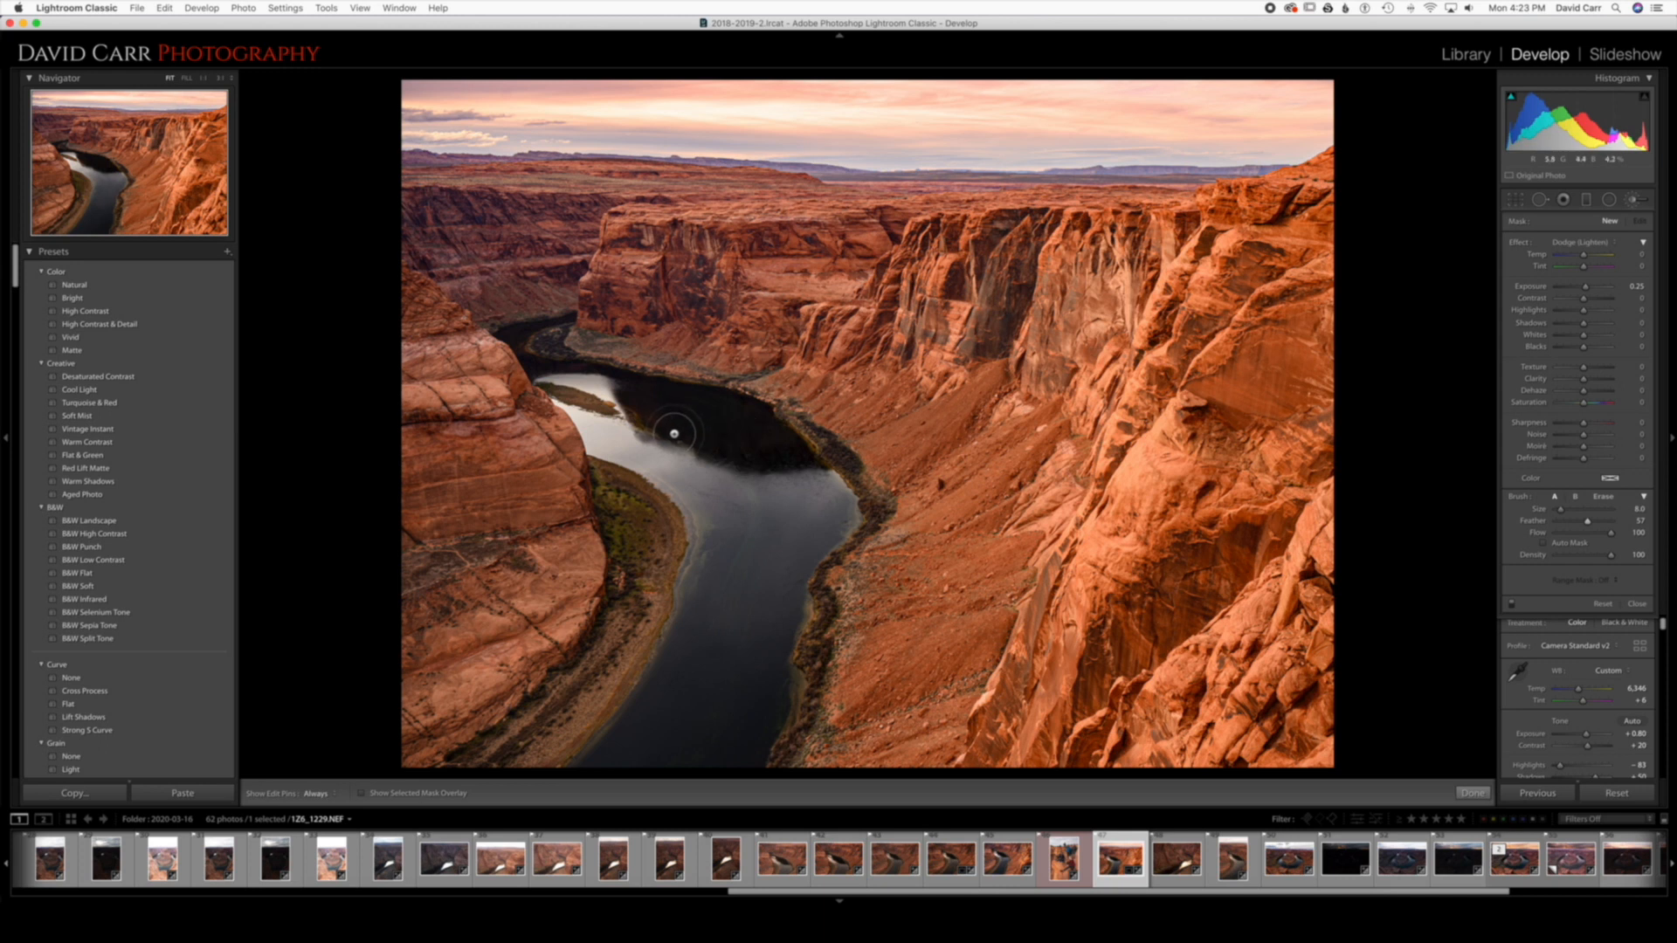
pyautogui.press(']')
pyautogui.press(']')
# Paint the dodge brush over the river's water from the dark upper bend to the photo's lower edge.
pyautogui.press('h')
pyautogui.moveTo(669, 435)
pyautogui.mouseDown()
pyautogui.moveTo(743, 491)
pyautogui.moveTo(748, 544)
pyautogui.moveTo(763, 487)
pyautogui.mouseUp()
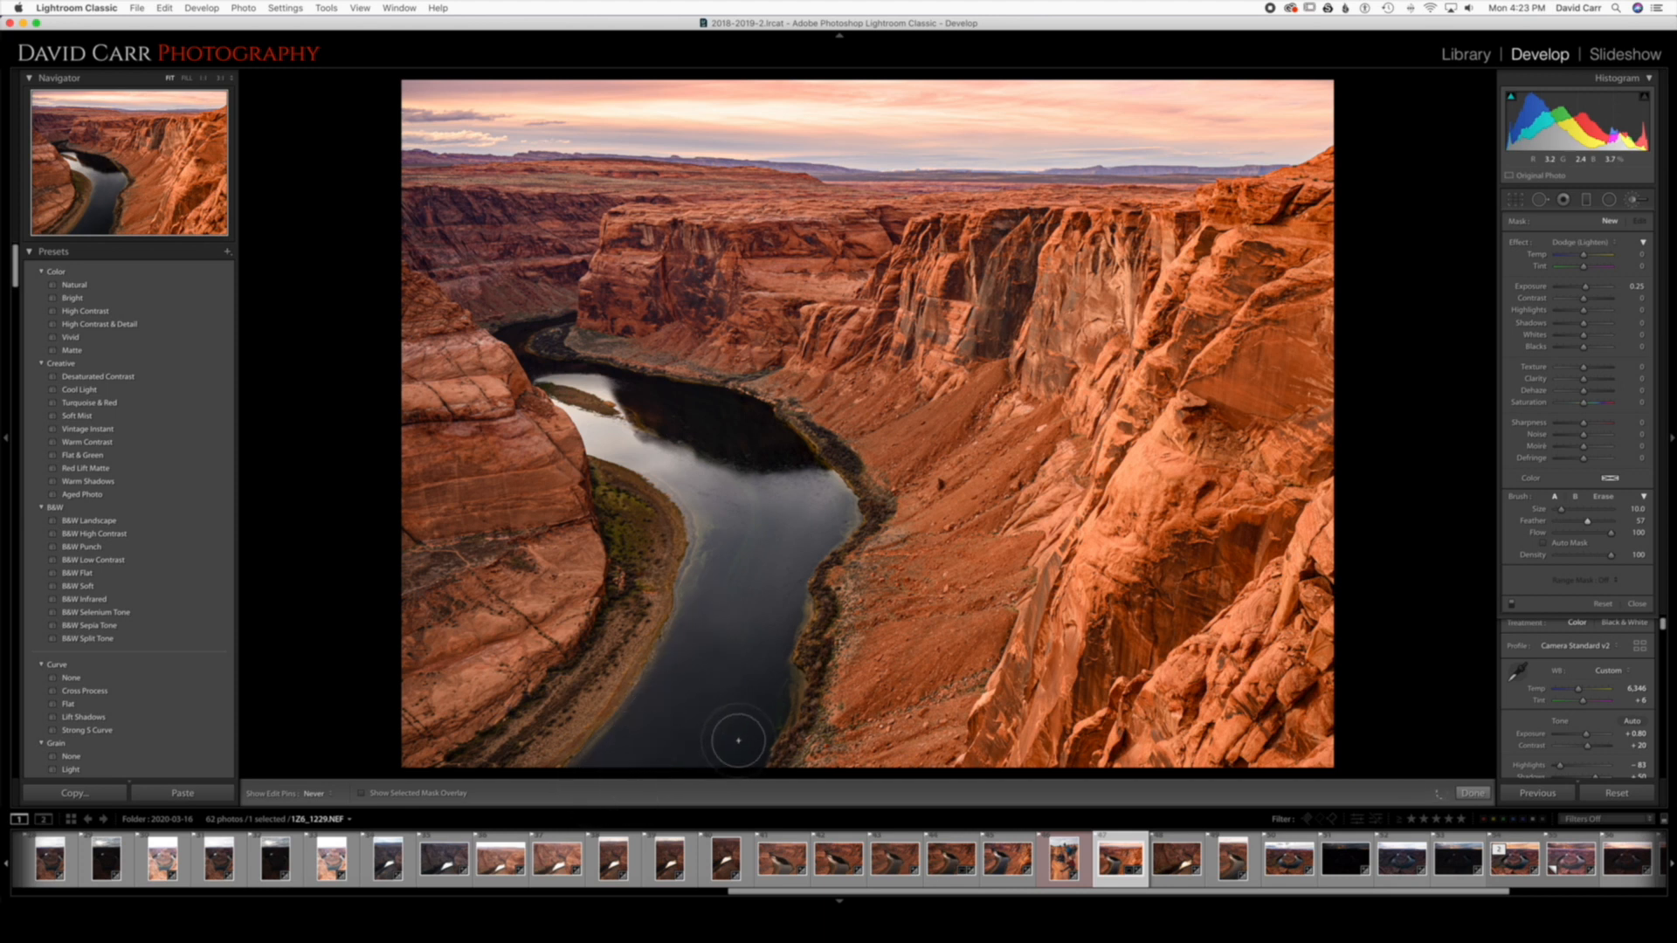
pyautogui.click(641, 405)
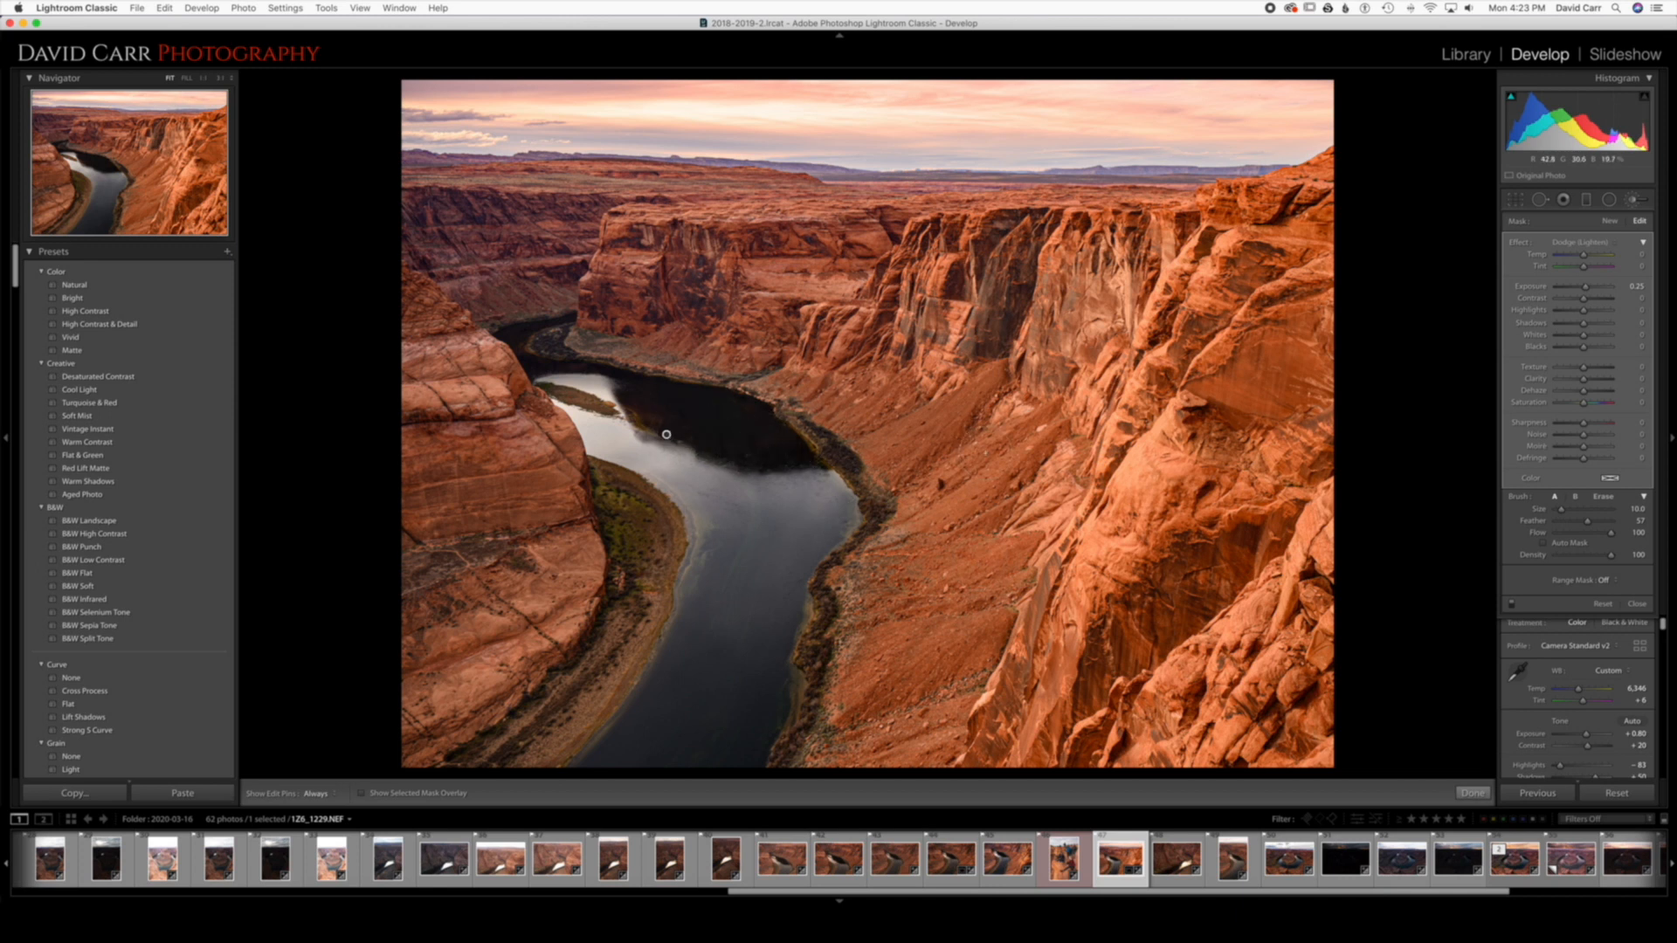
# Delete and restore the river's dodge adjustment to compare the photo with and without it.
pyautogui.press('super+z')
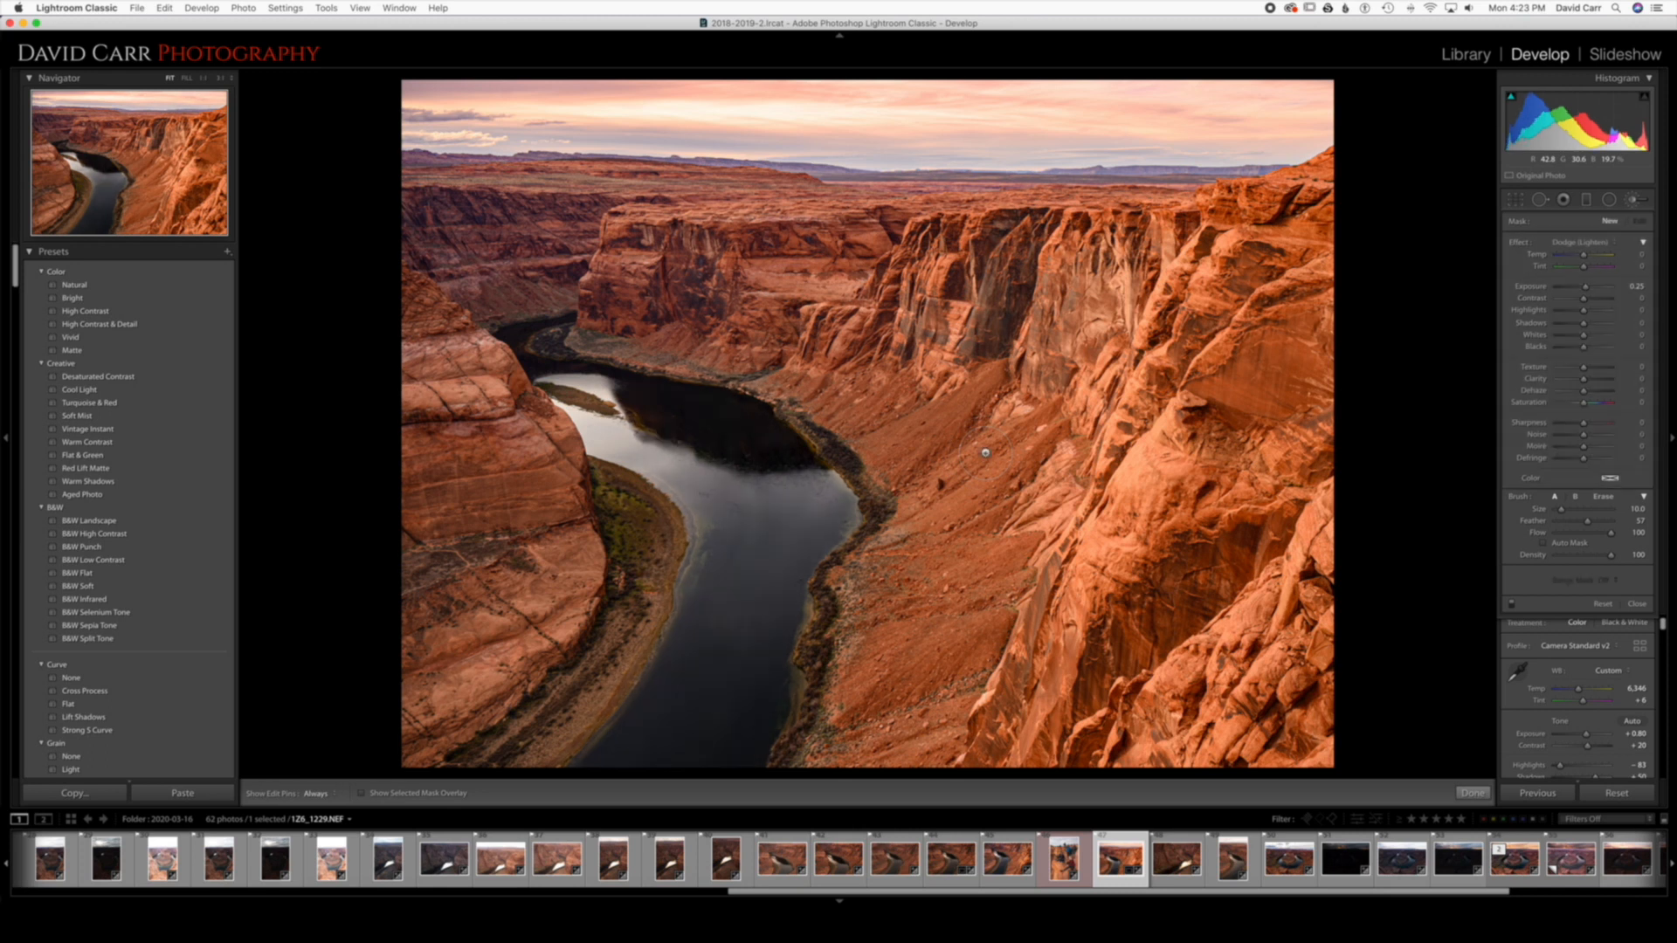
pyautogui.press('super+z')
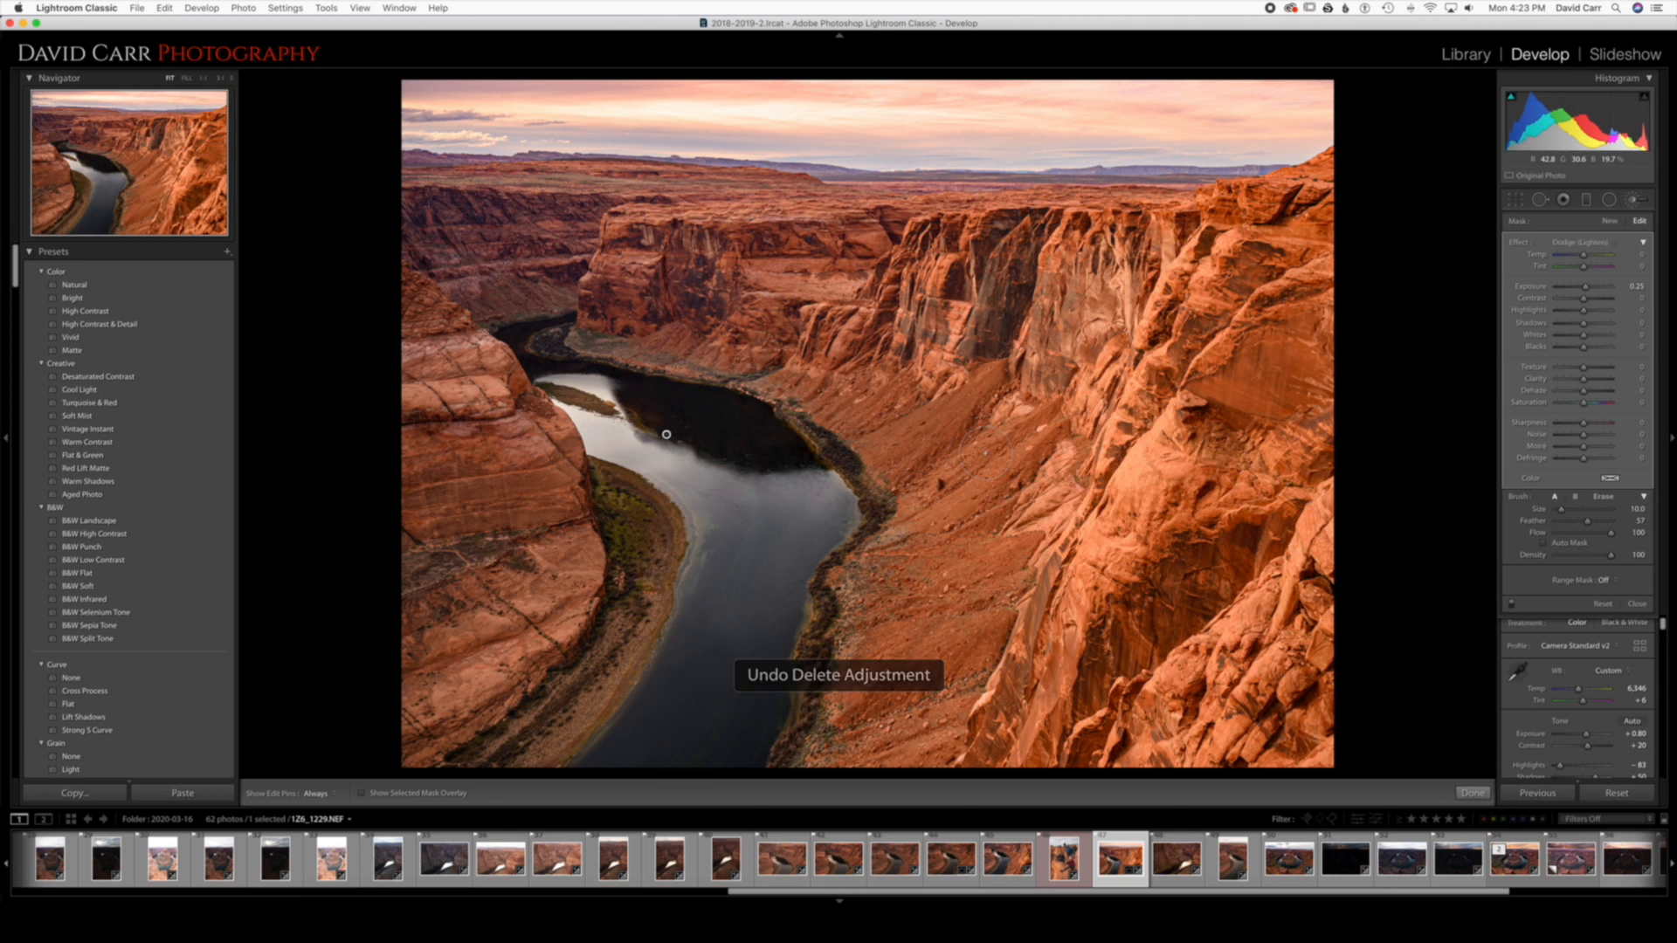
pyautogui.press('Delete')
pyautogui.press('super+z')
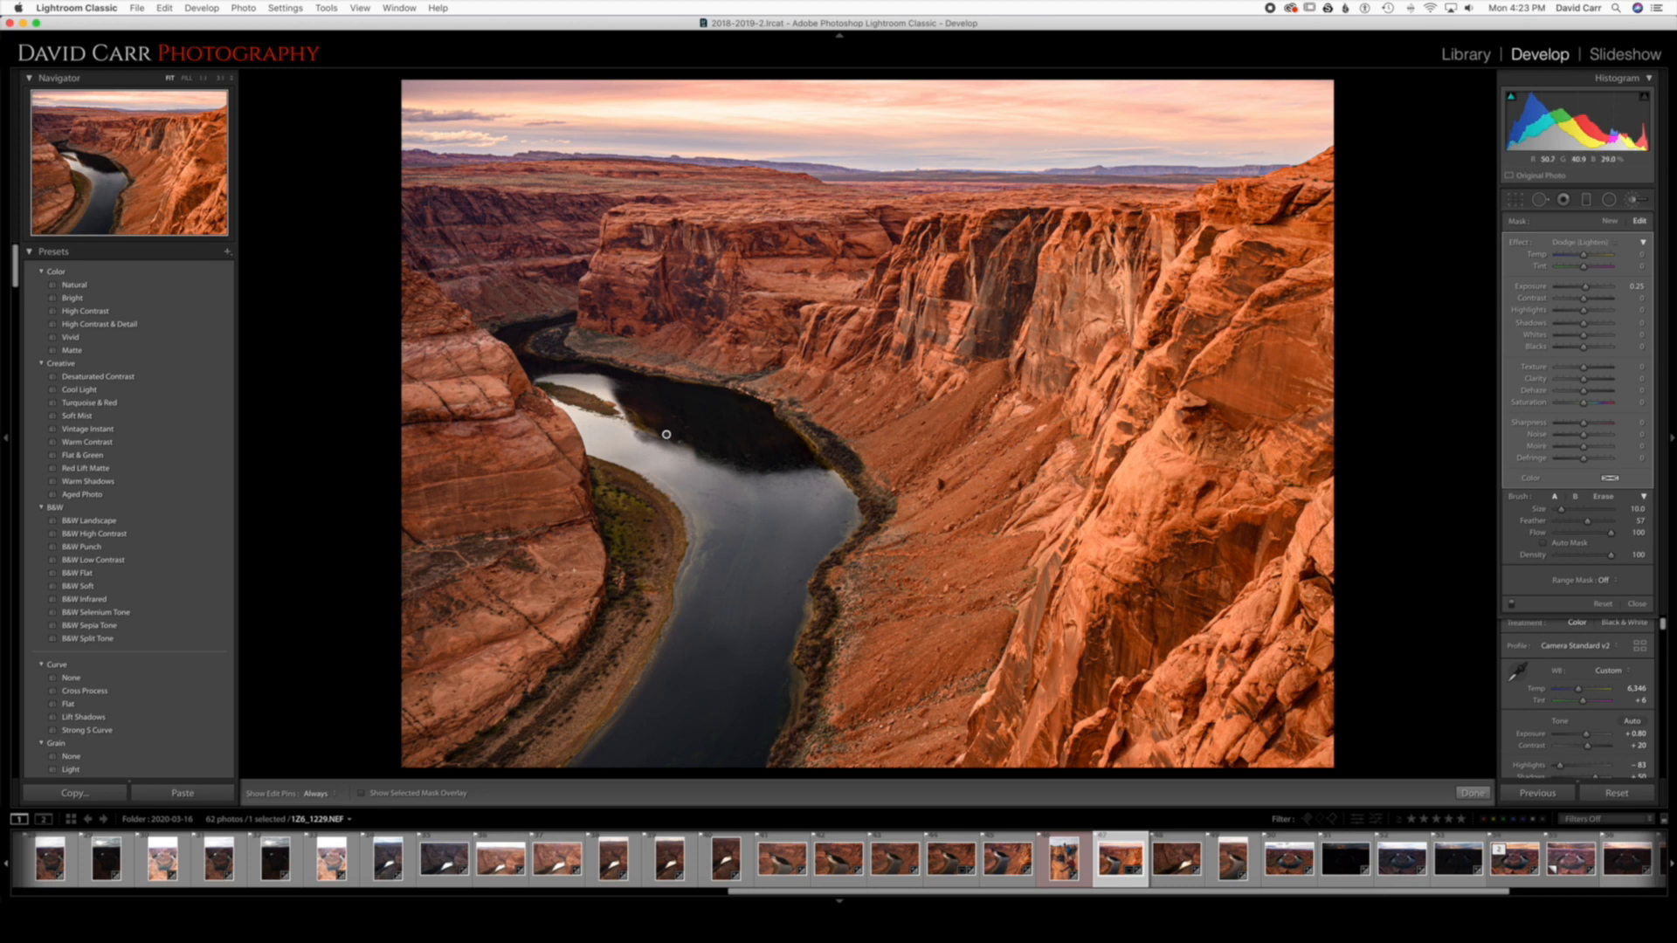
# Compare cooler and warmer Temp values on the river's dodge adjustment, settle on a slightly cool one, and set its Saturation to -10.
pyautogui.moveTo(1583, 272); pyautogui.dragTo(1577, 256)
pyautogui.doubleClick(1587, 267)
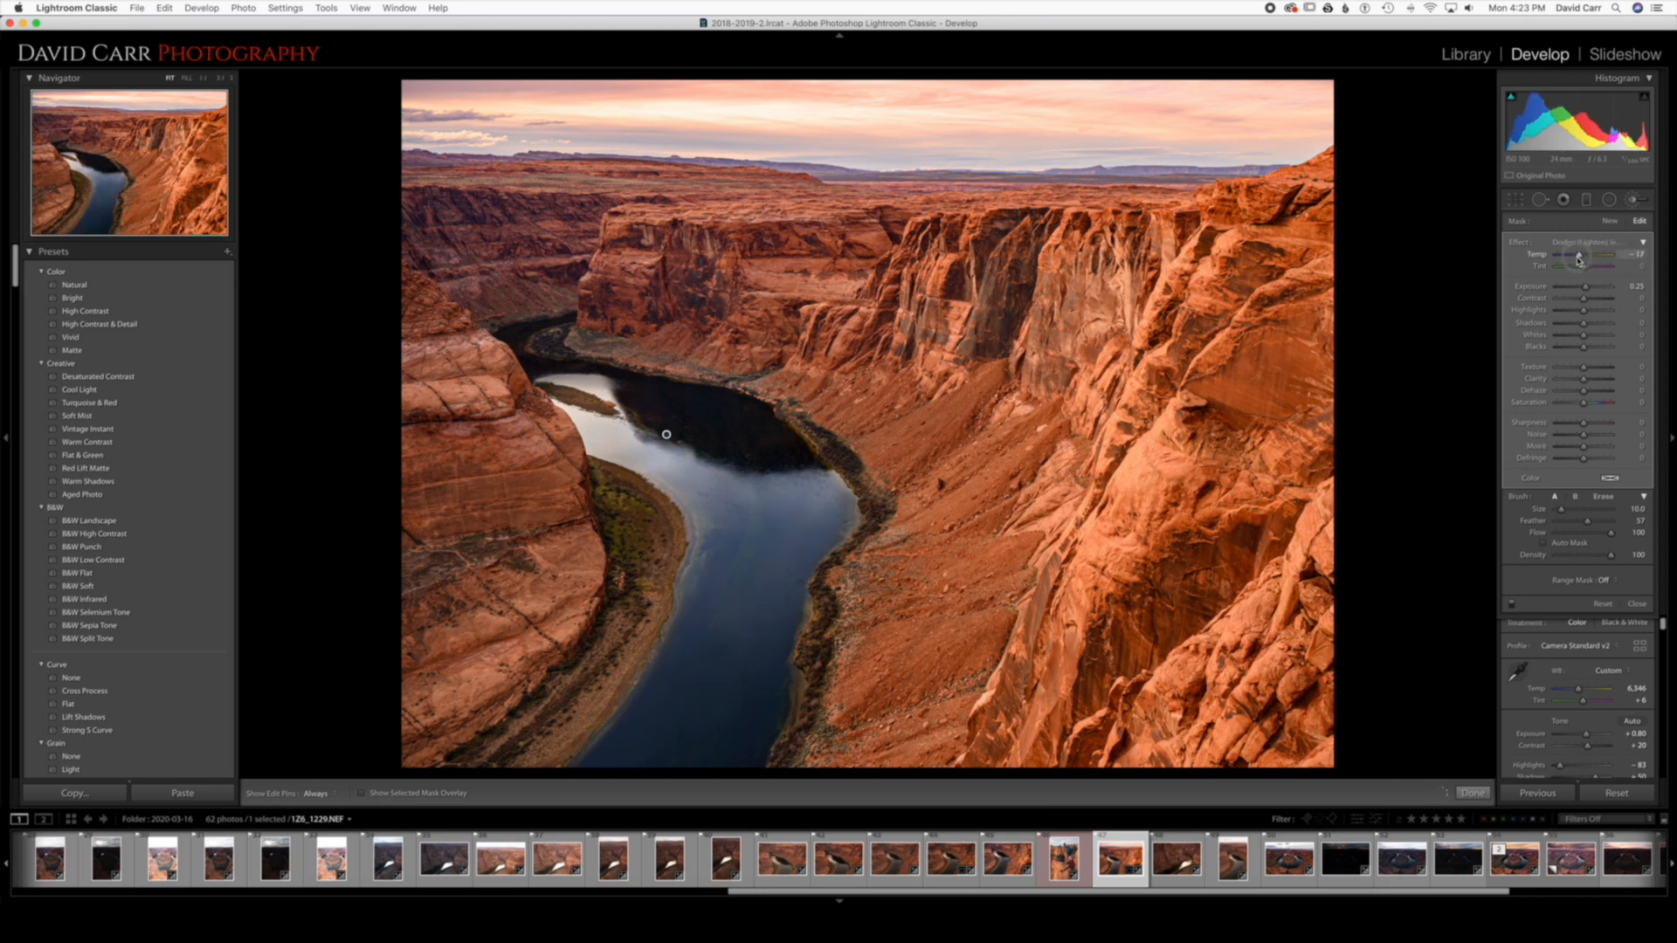
pyautogui.moveTo(1579, 261); pyautogui.dragTo(1590, 261)
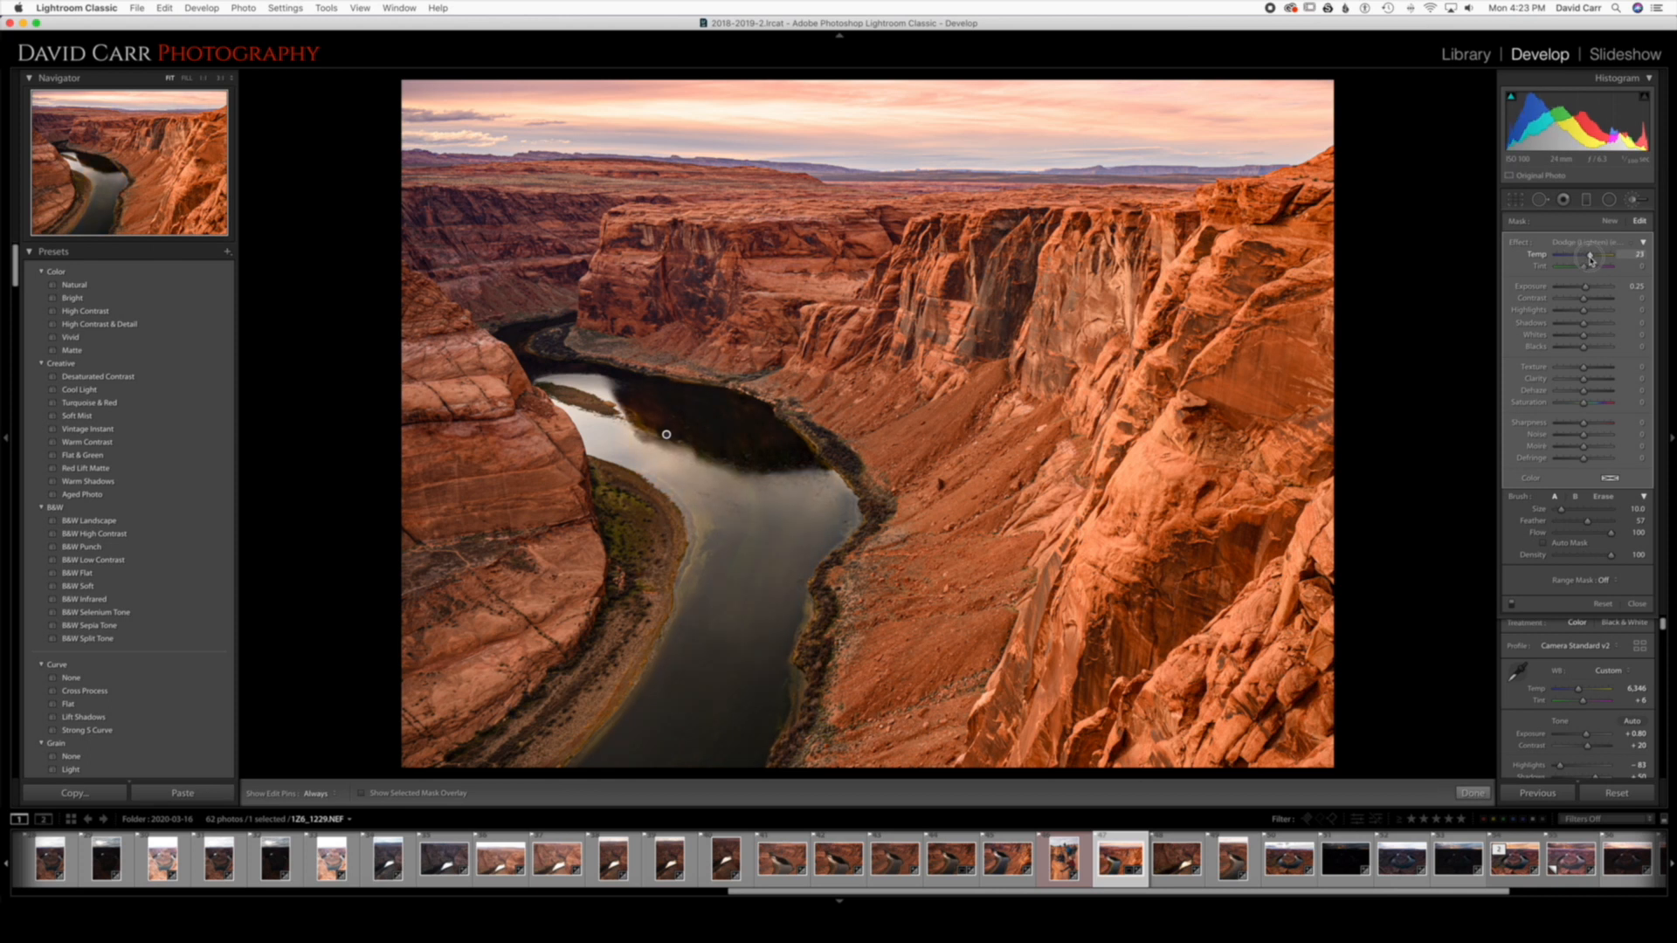
pyautogui.moveTo(1590, 261); pyautogui.dragTo(1584, 263)
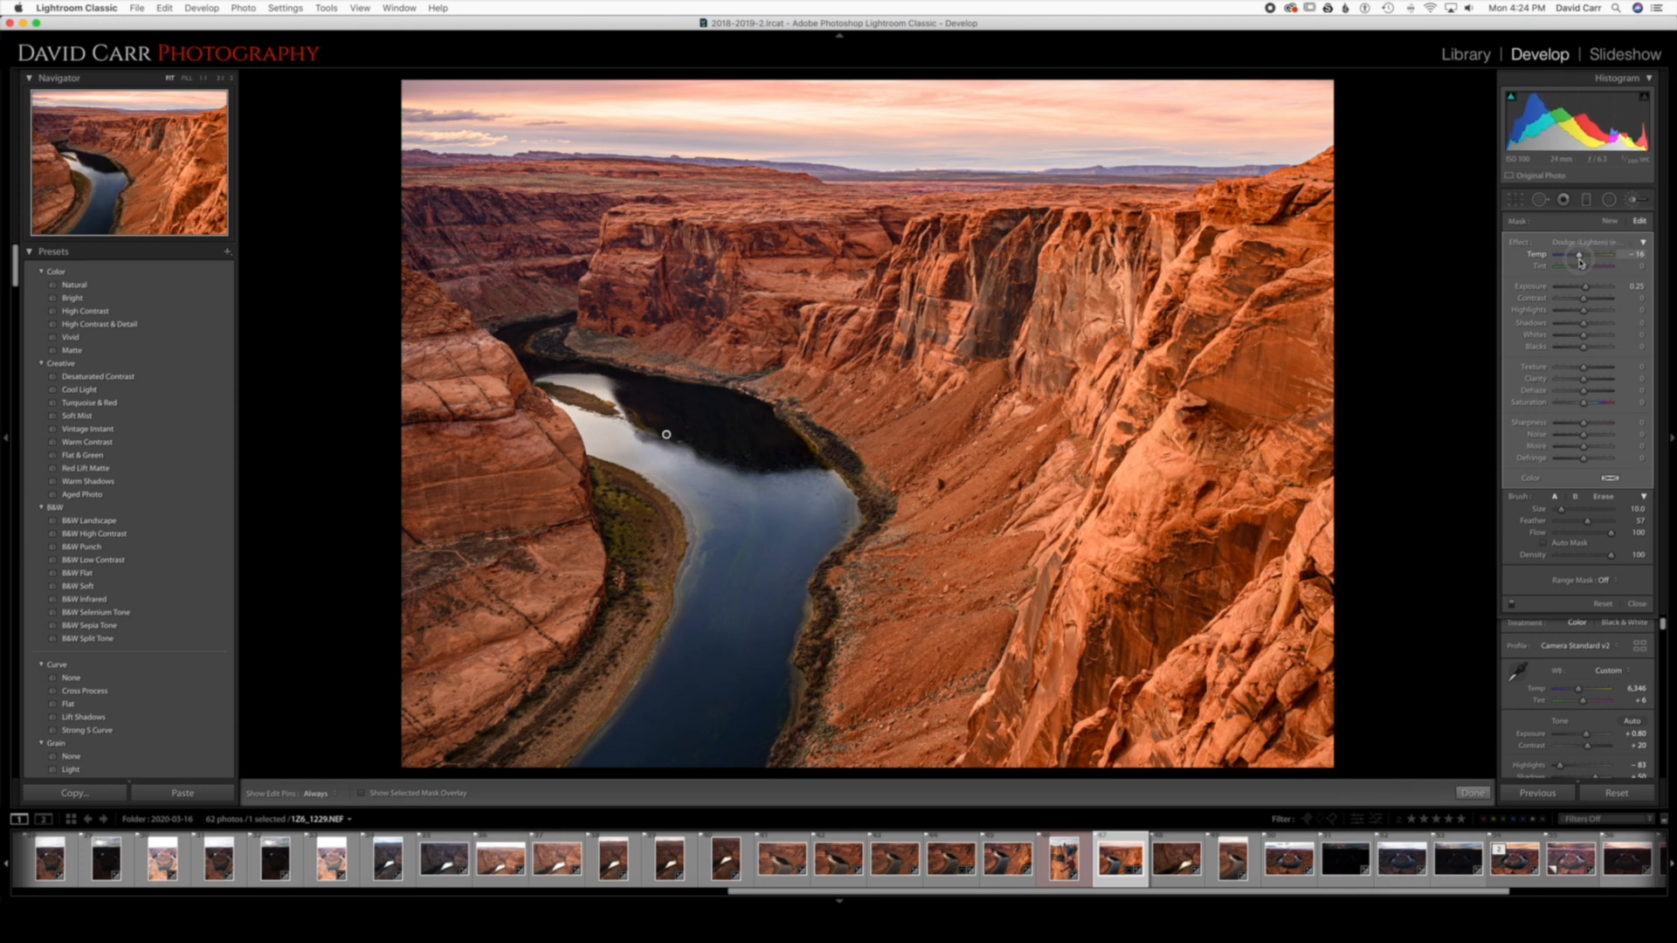
pyautogui.moveTo(1579, 262); pyautogui.dragTo(1580, 262)
pyautogui.moveTo(1585, 404); pyautogui.dragTo(1580, 404)
# Show the mask overlay and paint the missed water along both river banks using a smaller brush.
pyautogui.press('o')
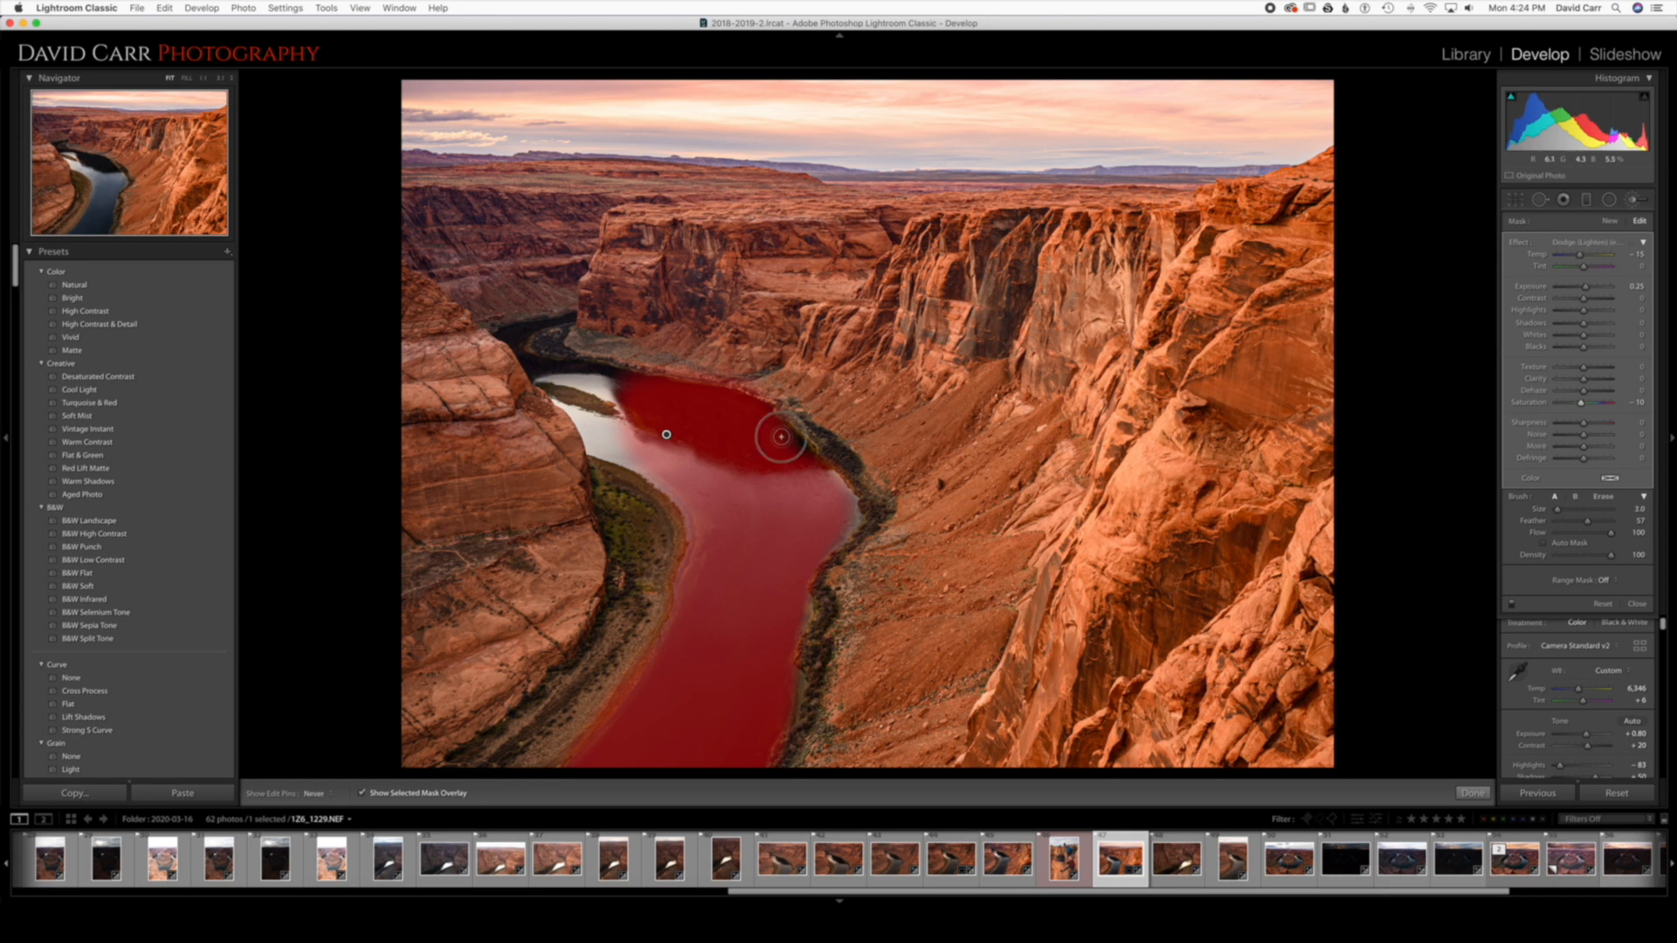
pyautogui.press('h')
pyautogui.moveTo(801, 455)
pyautogui.mouseDown()
pyautogui.moveTo(849, 507)
pyautogui.moveTo(831, 539)
pyautogui.mouseUp()
pyautogui.press('h')
pyautogui.moveTo(593, 437)
pyautogui.mouseDown()
pyautogui.moveTo(690, 515)
pyautogui.moveTo(665, 489)
pyautogui.mouseUp()
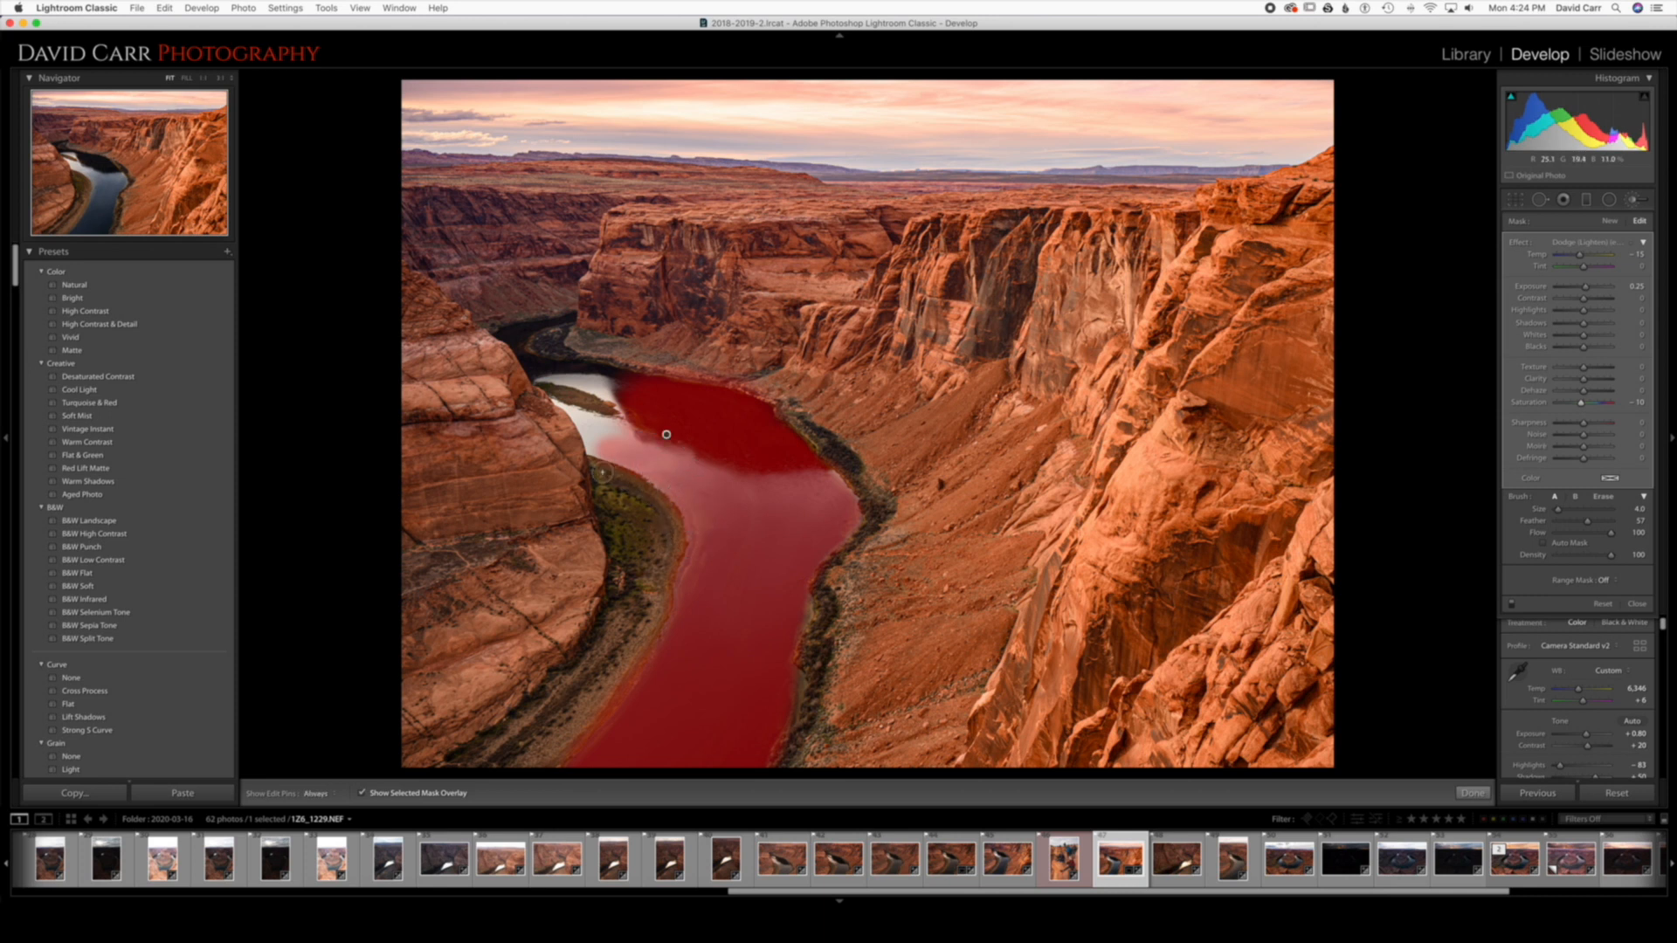
# Erase the mask's spill over the green bank and the far shoreline, hide the overlay, and close the adjustment brush.
pyautogui.press('alt')
pyautogui.press('h')
pyautogui.press('h')
pyautogui.press('h')
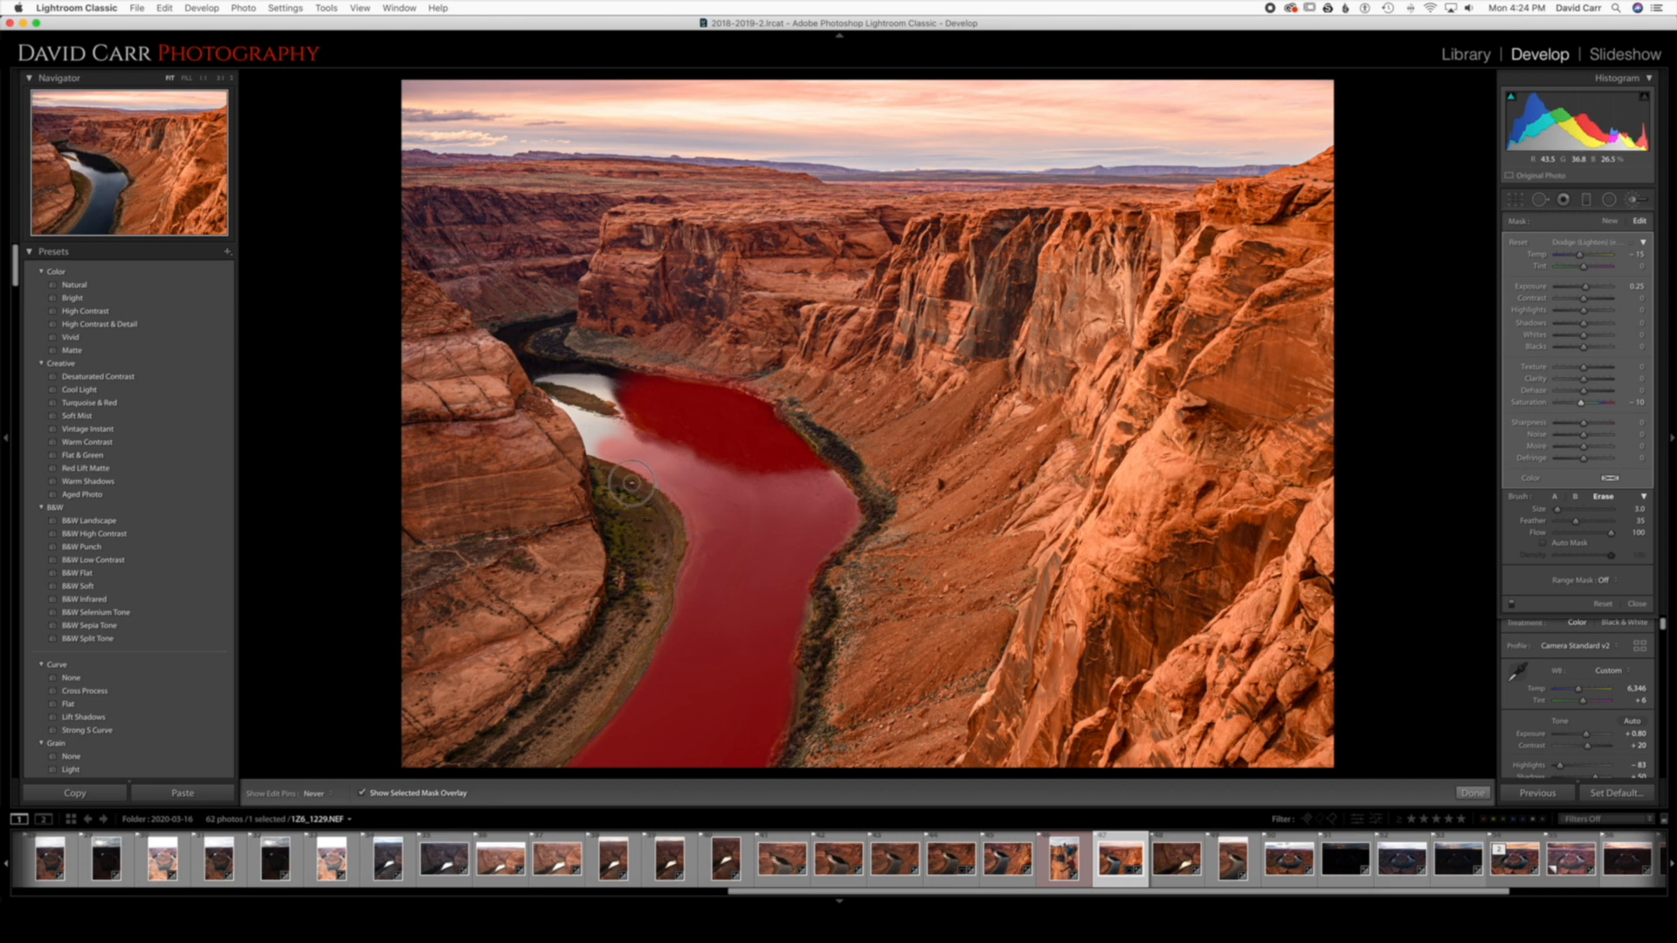
pyautogui.moveTo(631, 483); pyautogui.dragTo(609, 475)
pyautogui.moveTo(644, 364); pyautogui.dragTo(772, 397)
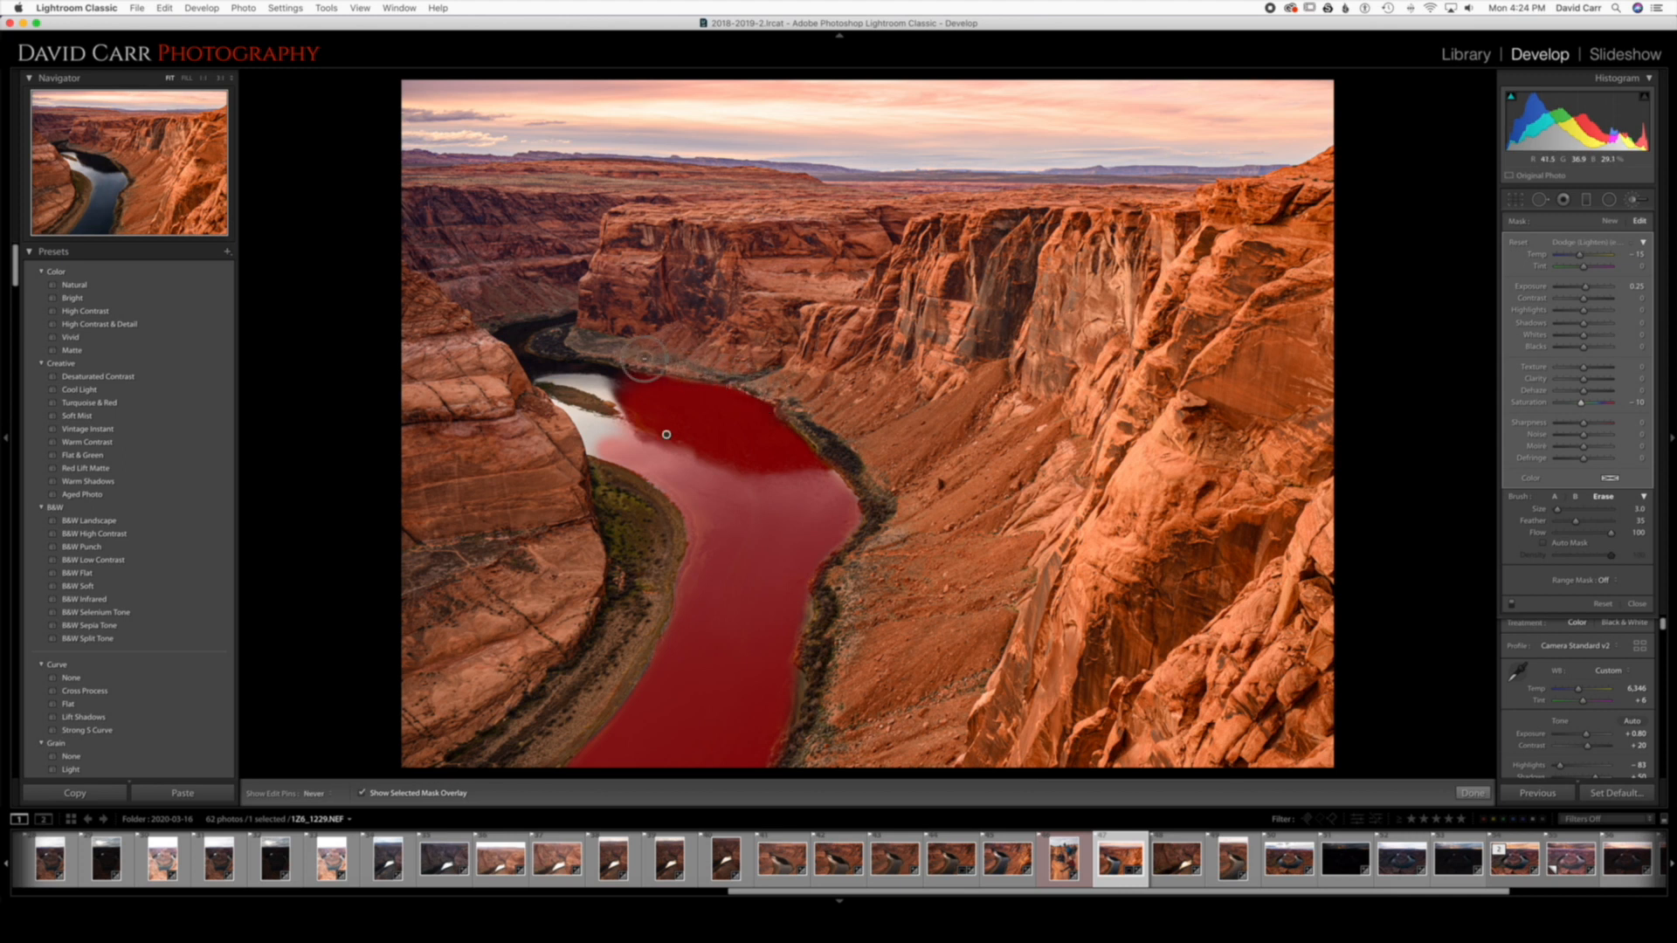
pyautogui.moveTo(645, 359); pyautogui.dragTo(622, 356)
pyautogui.press('o')
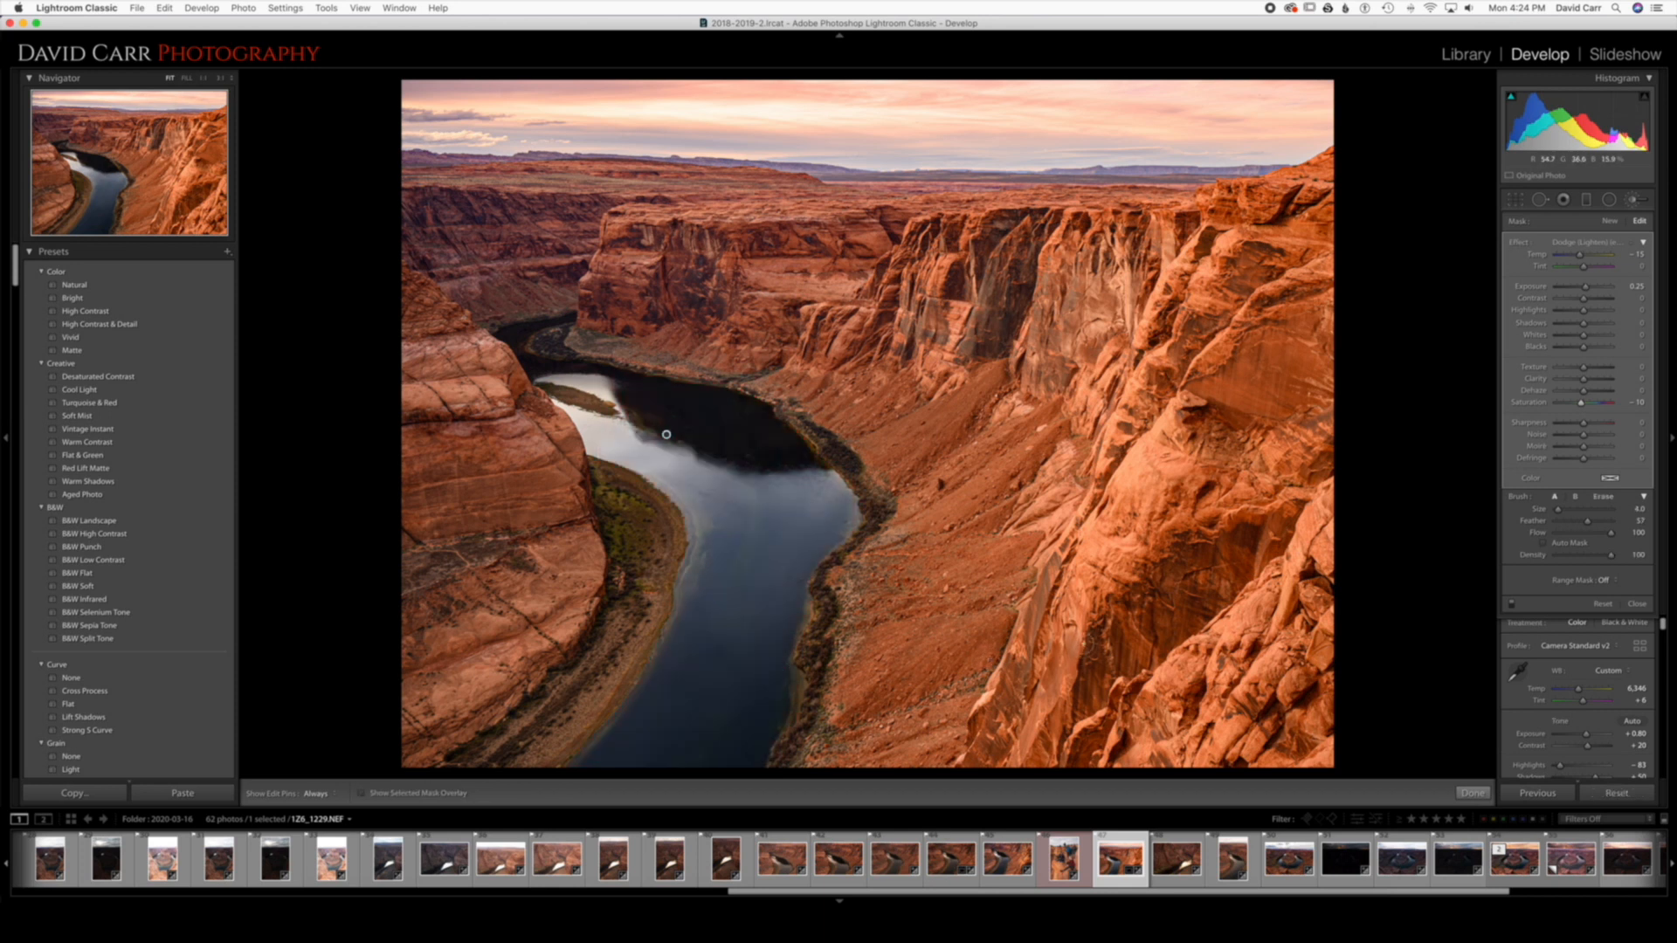
pyautogui.press('k')
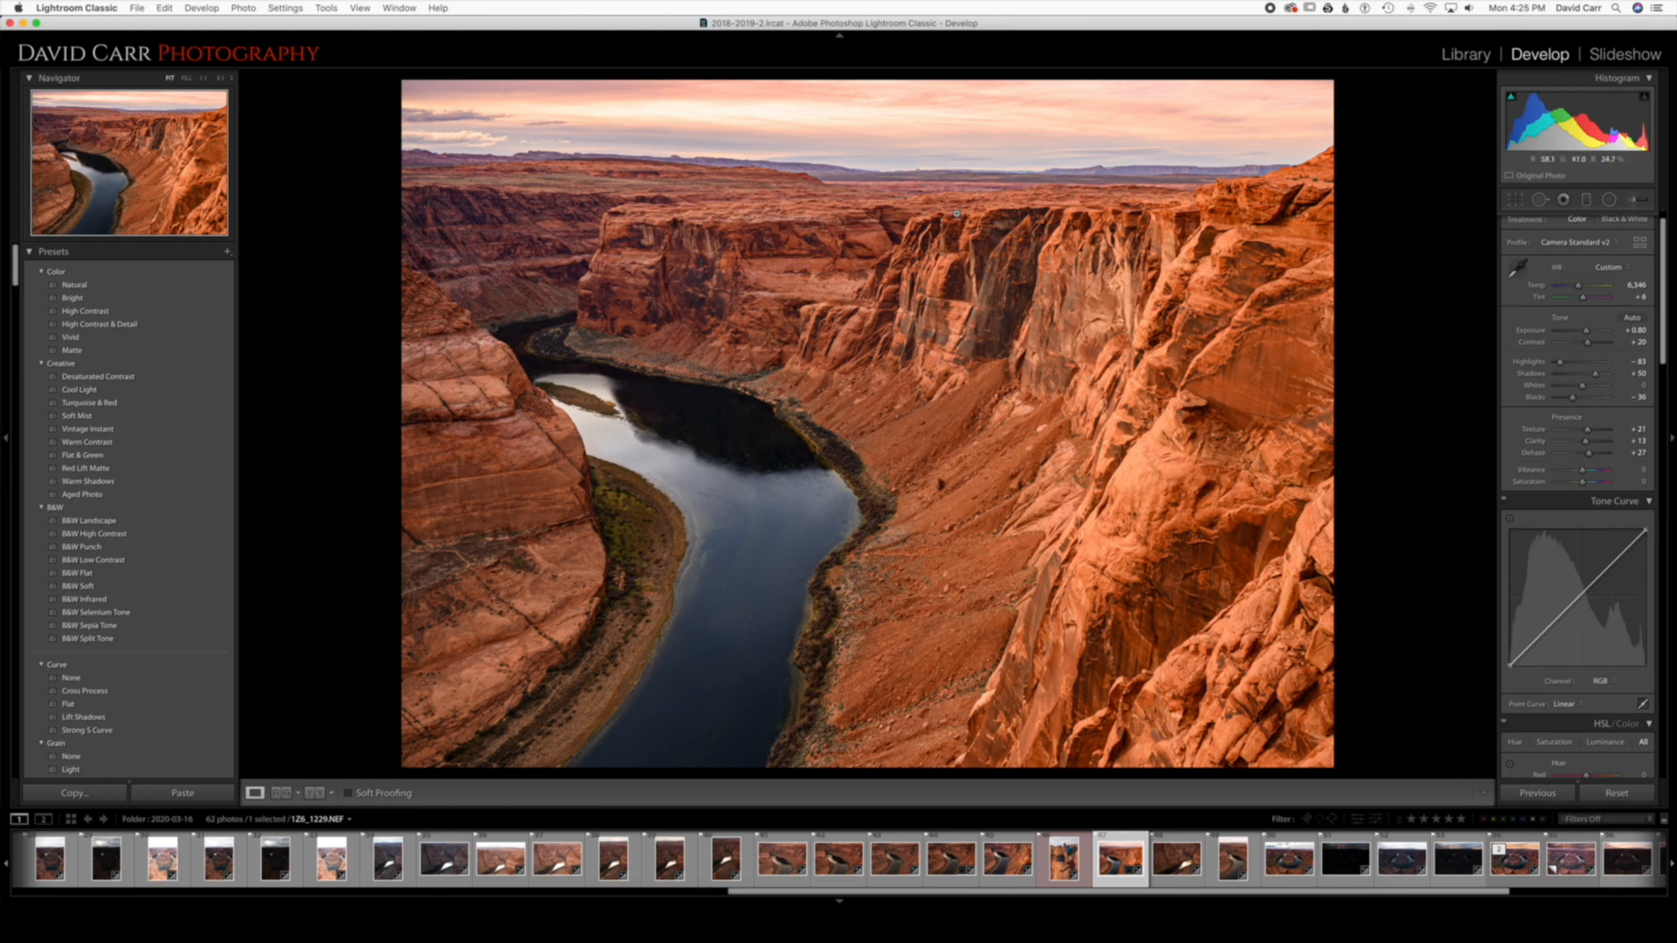
# Clone out the two light rocks on the lower part of the red slope beside the river.
pyautogui.click(942, 587)
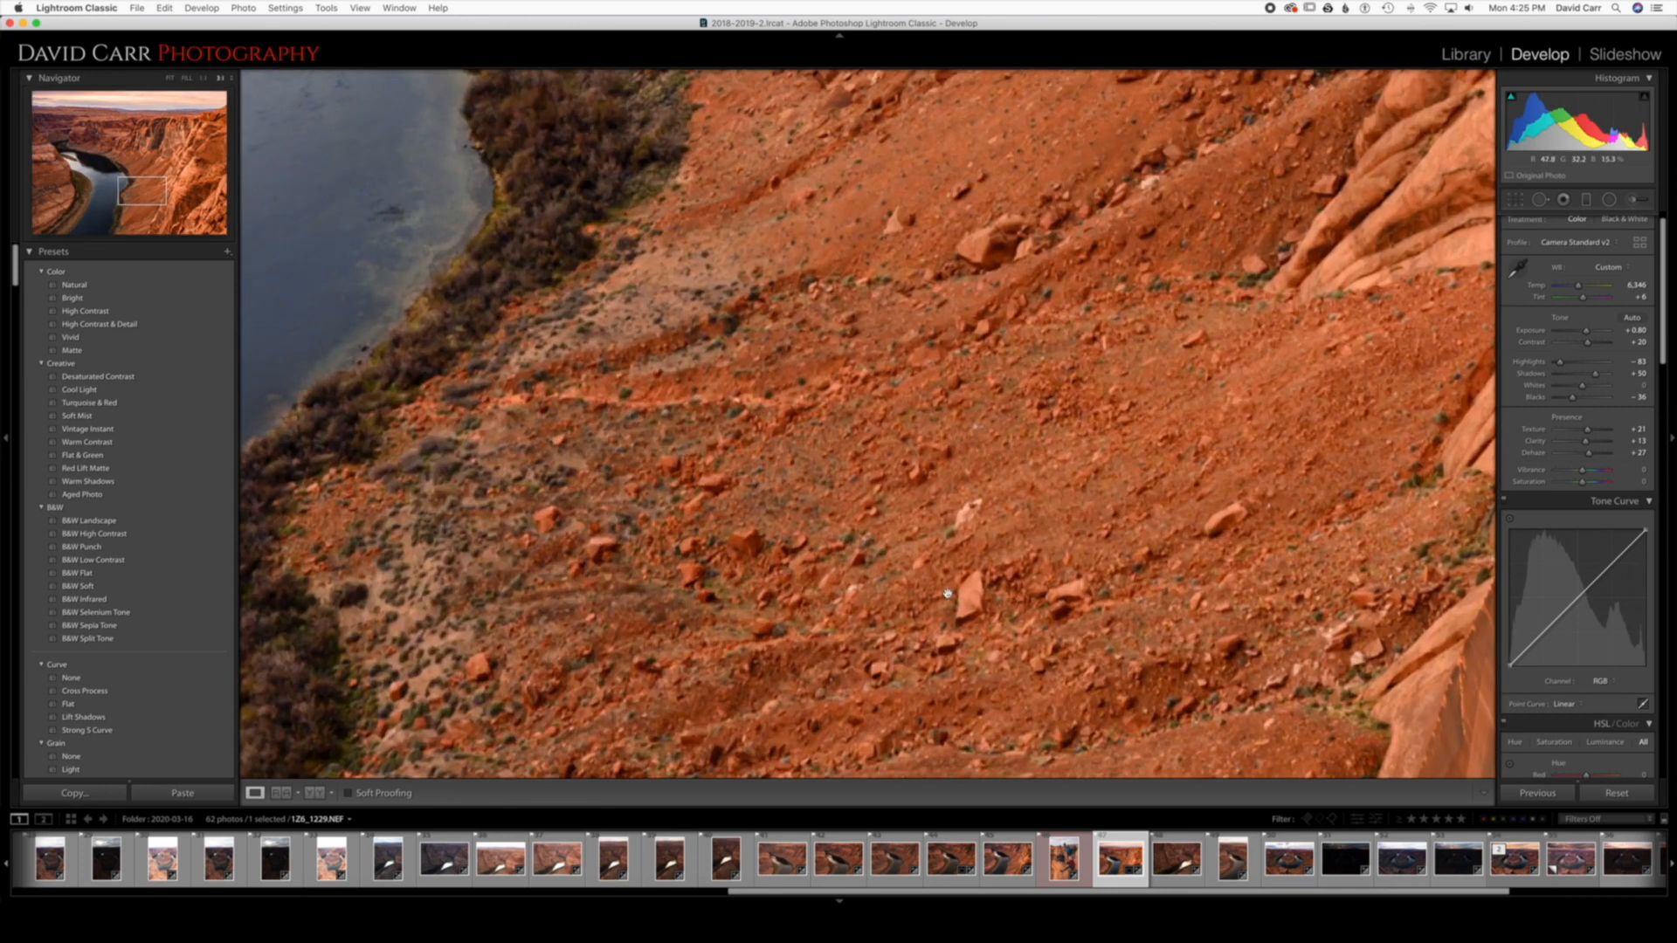
pyautogui.press('q')
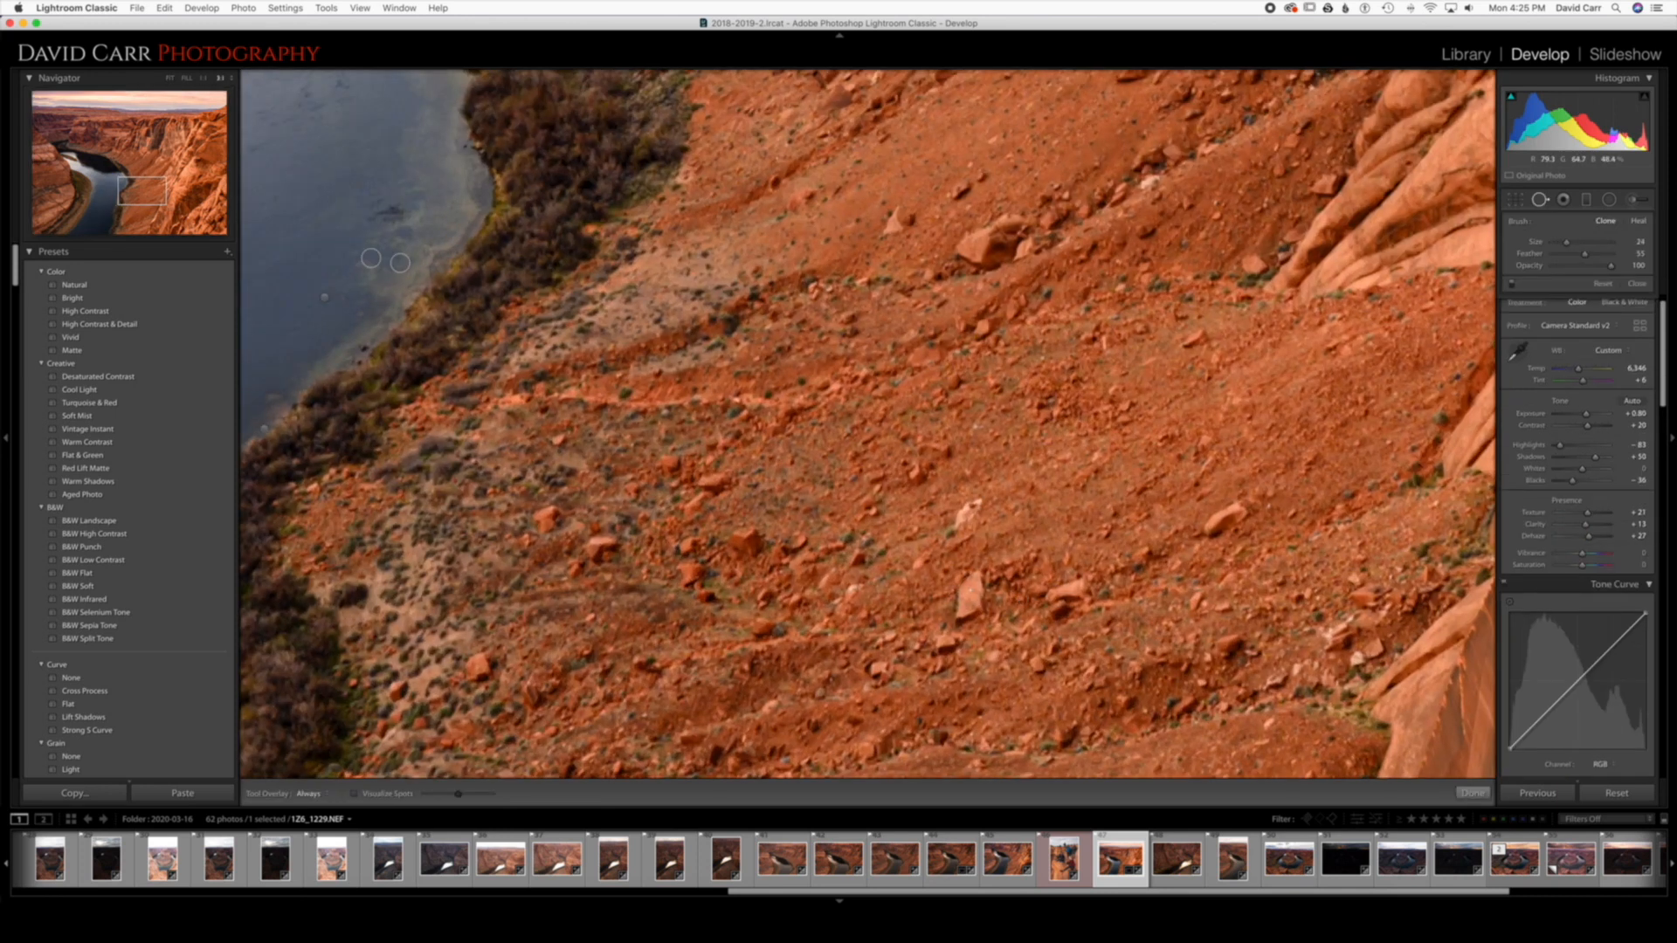
pyautogui.moveTo(973, 576)
pyautogui.mouseDown()
pyautogui.moveTo(966, 607)
pyautogui.moveTo(970, 592)
pyautogui.mouseUp()
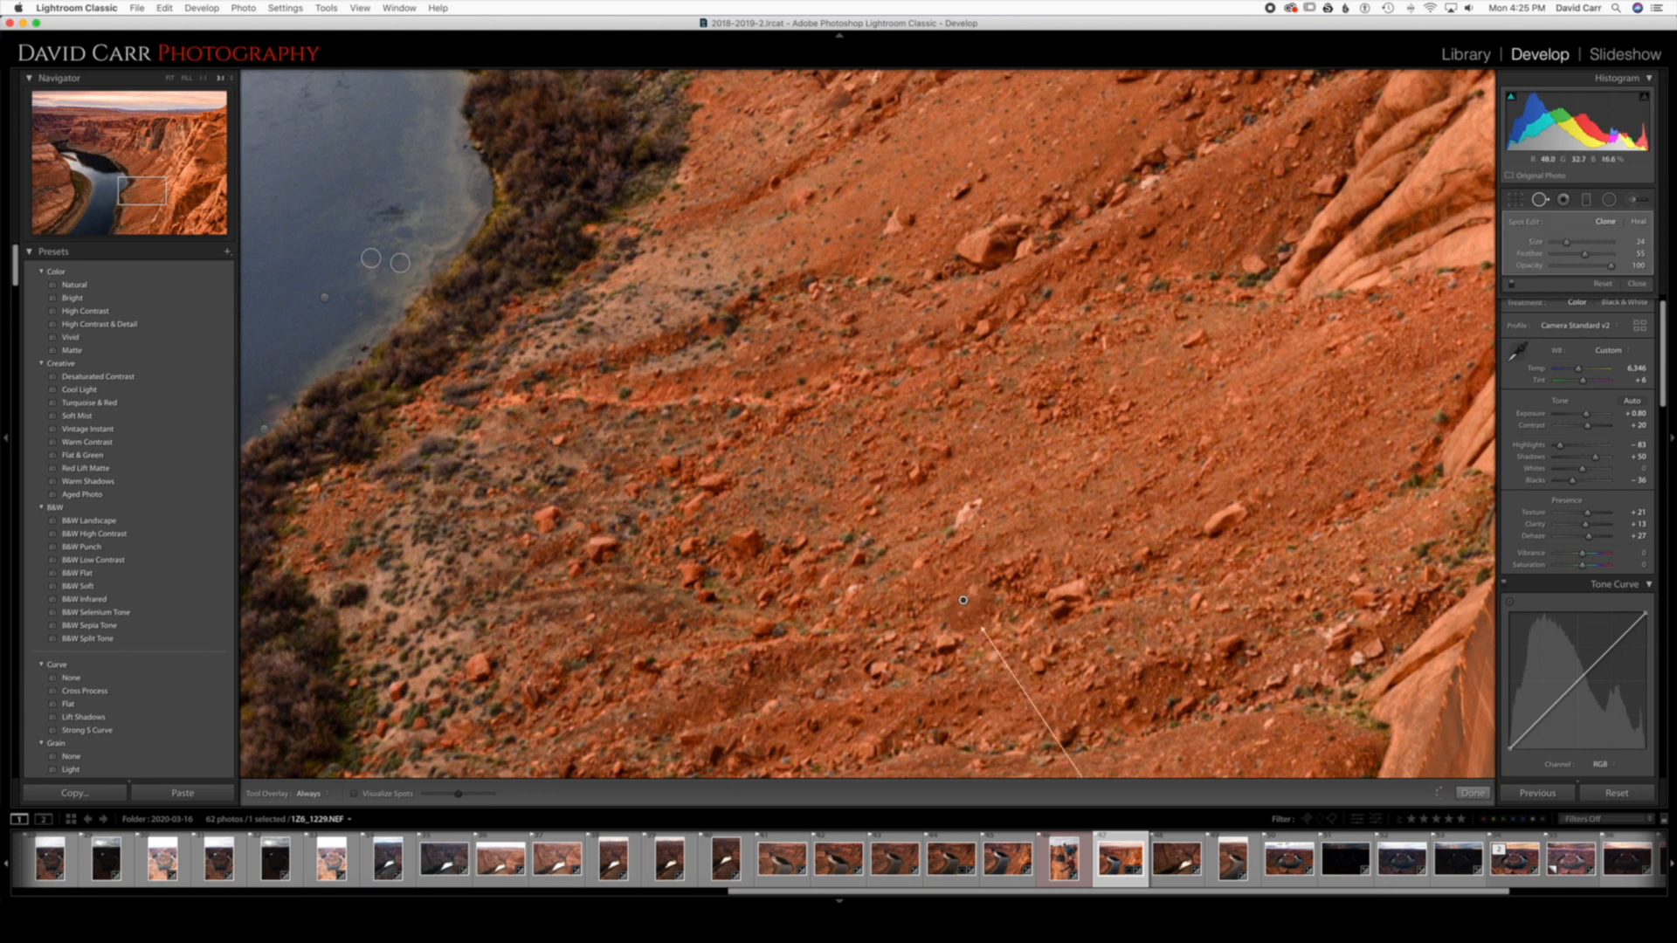
pyautogui.moveTo(976, 503); pyautogui.dragTo(953, 534)
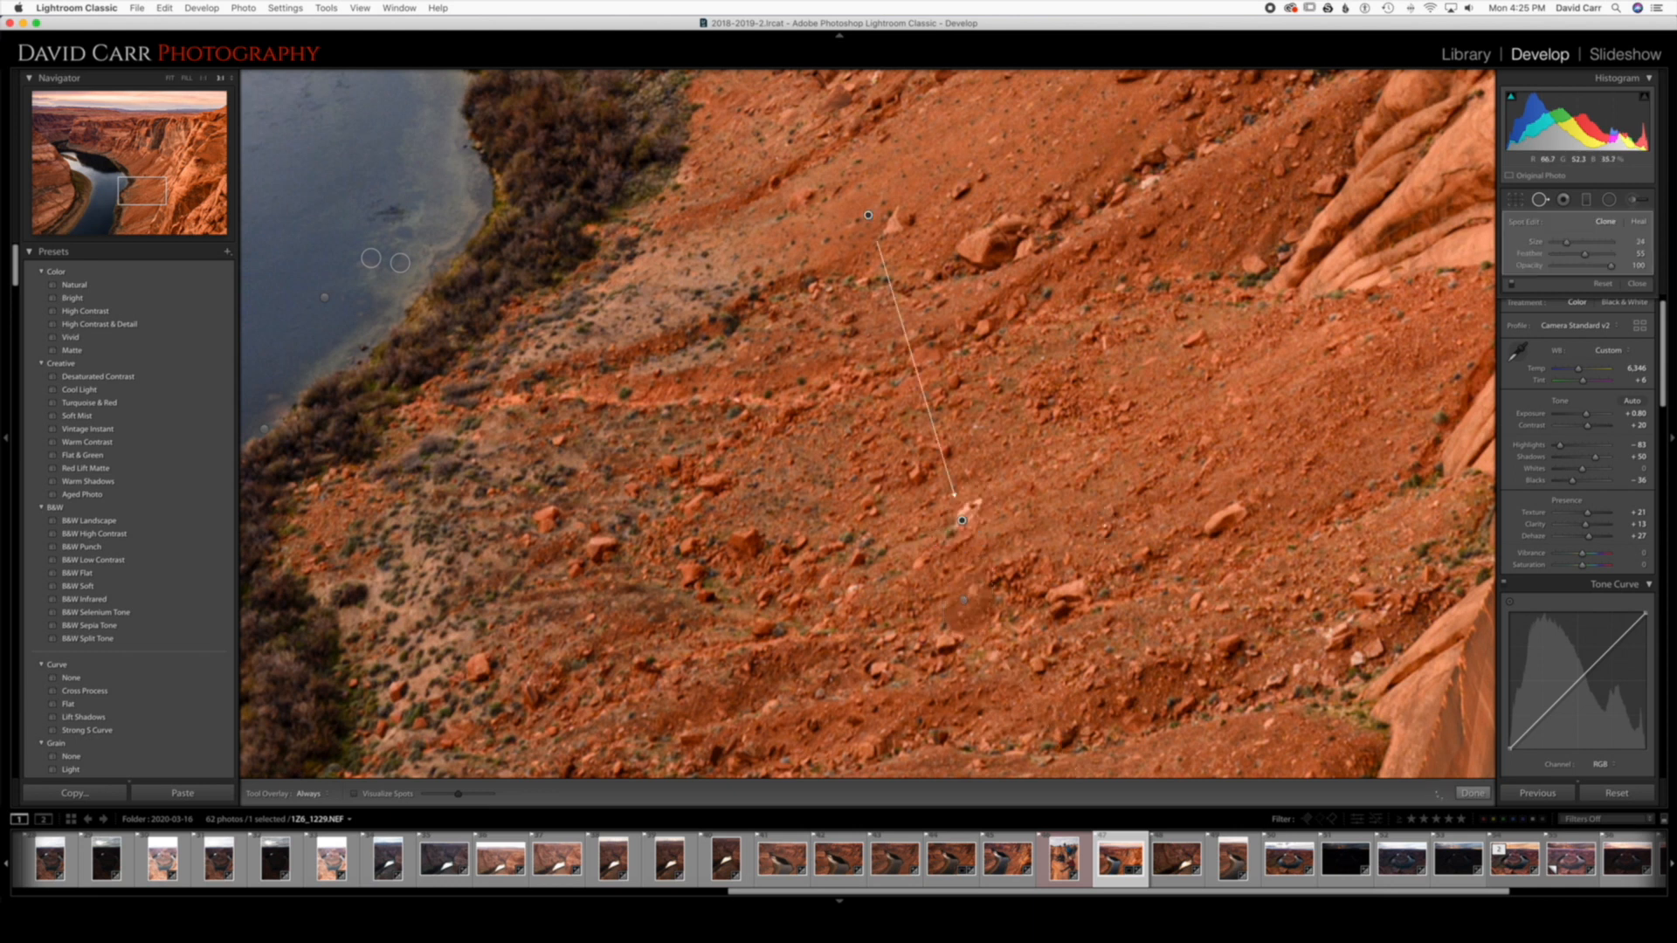
pyautogui.press('q')
pyautogui.click(1196, 525)
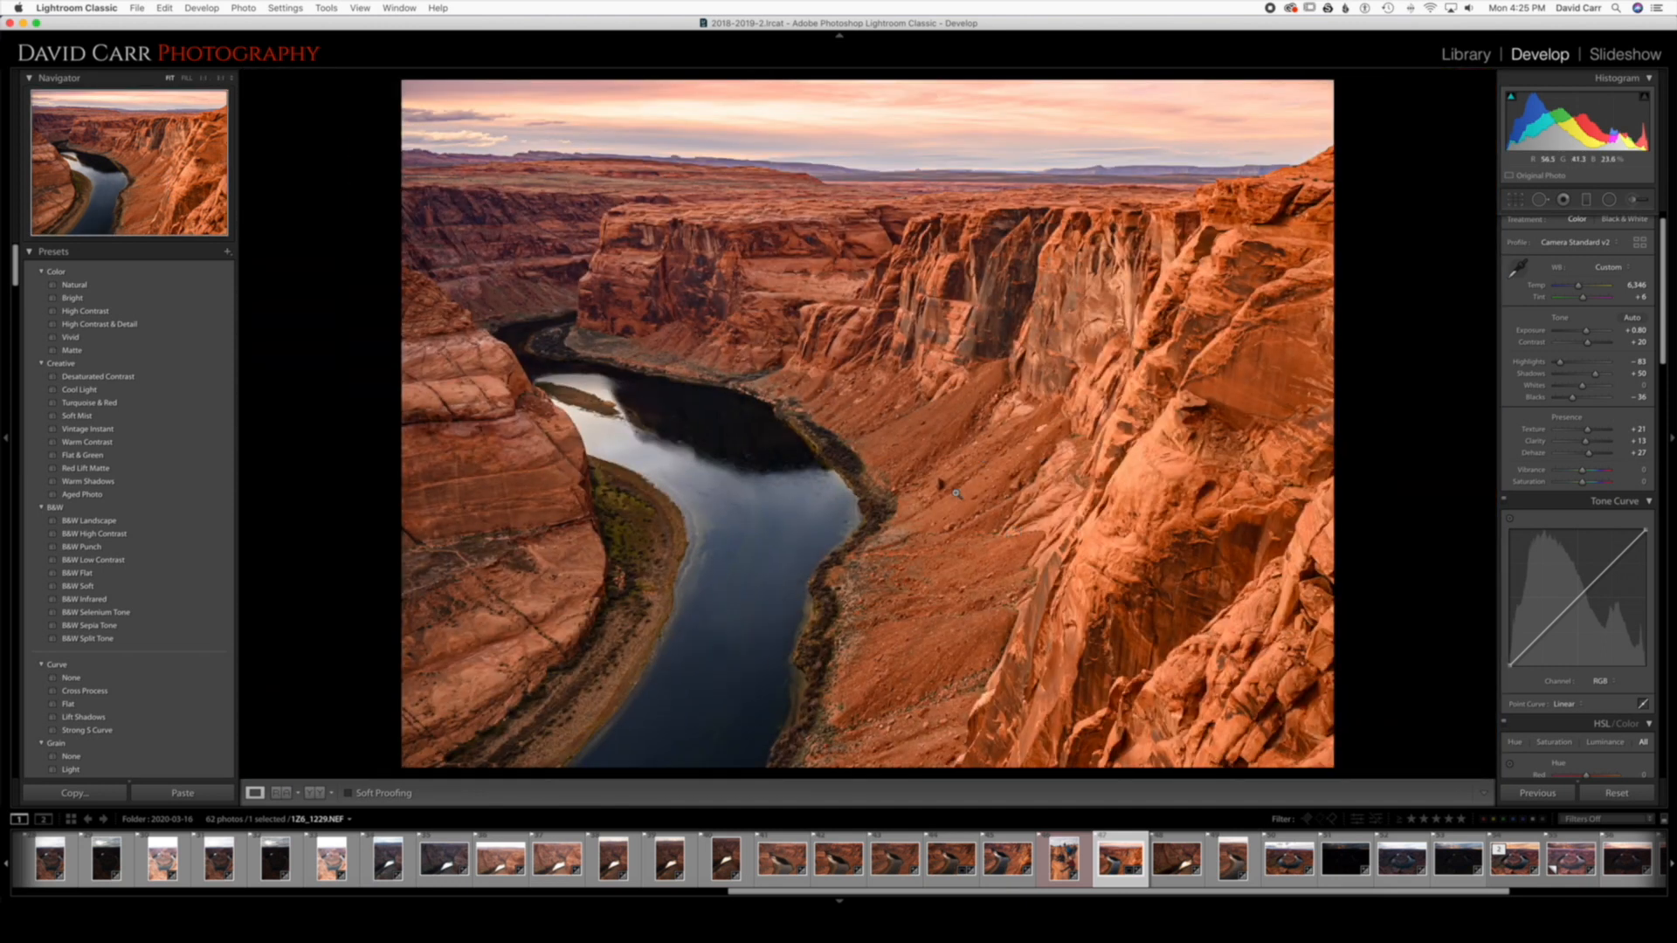
# Clone out the dark upright rock in the middle of the red slope.
pyautogui.click(942, 487)
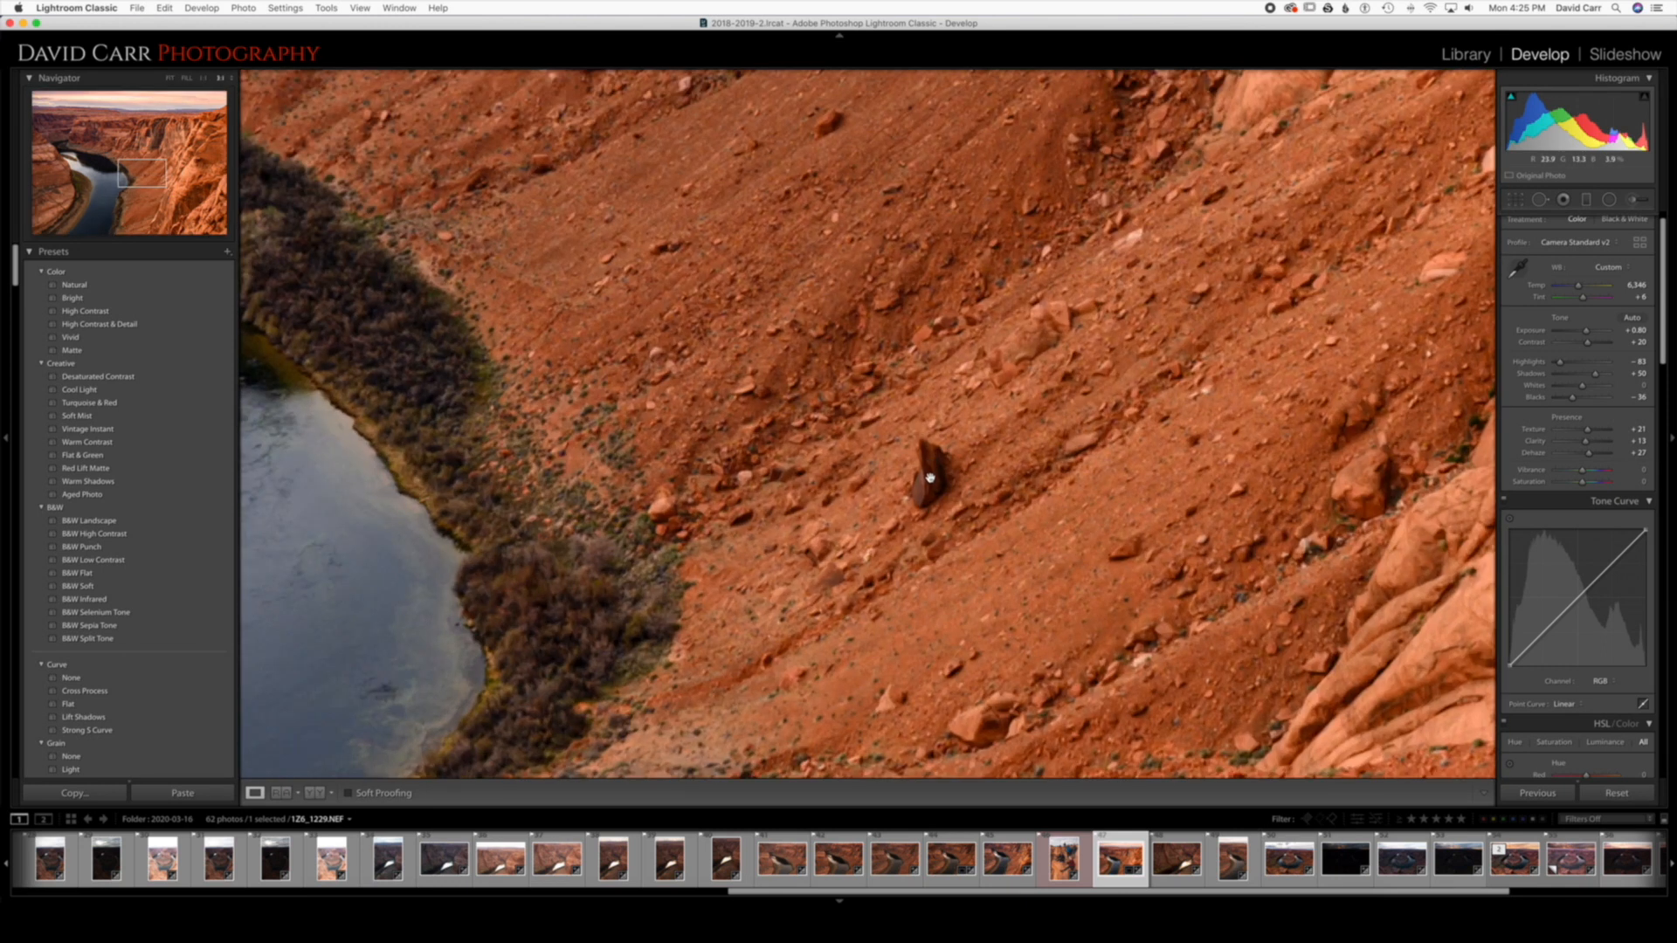
pyautogui.press('q')
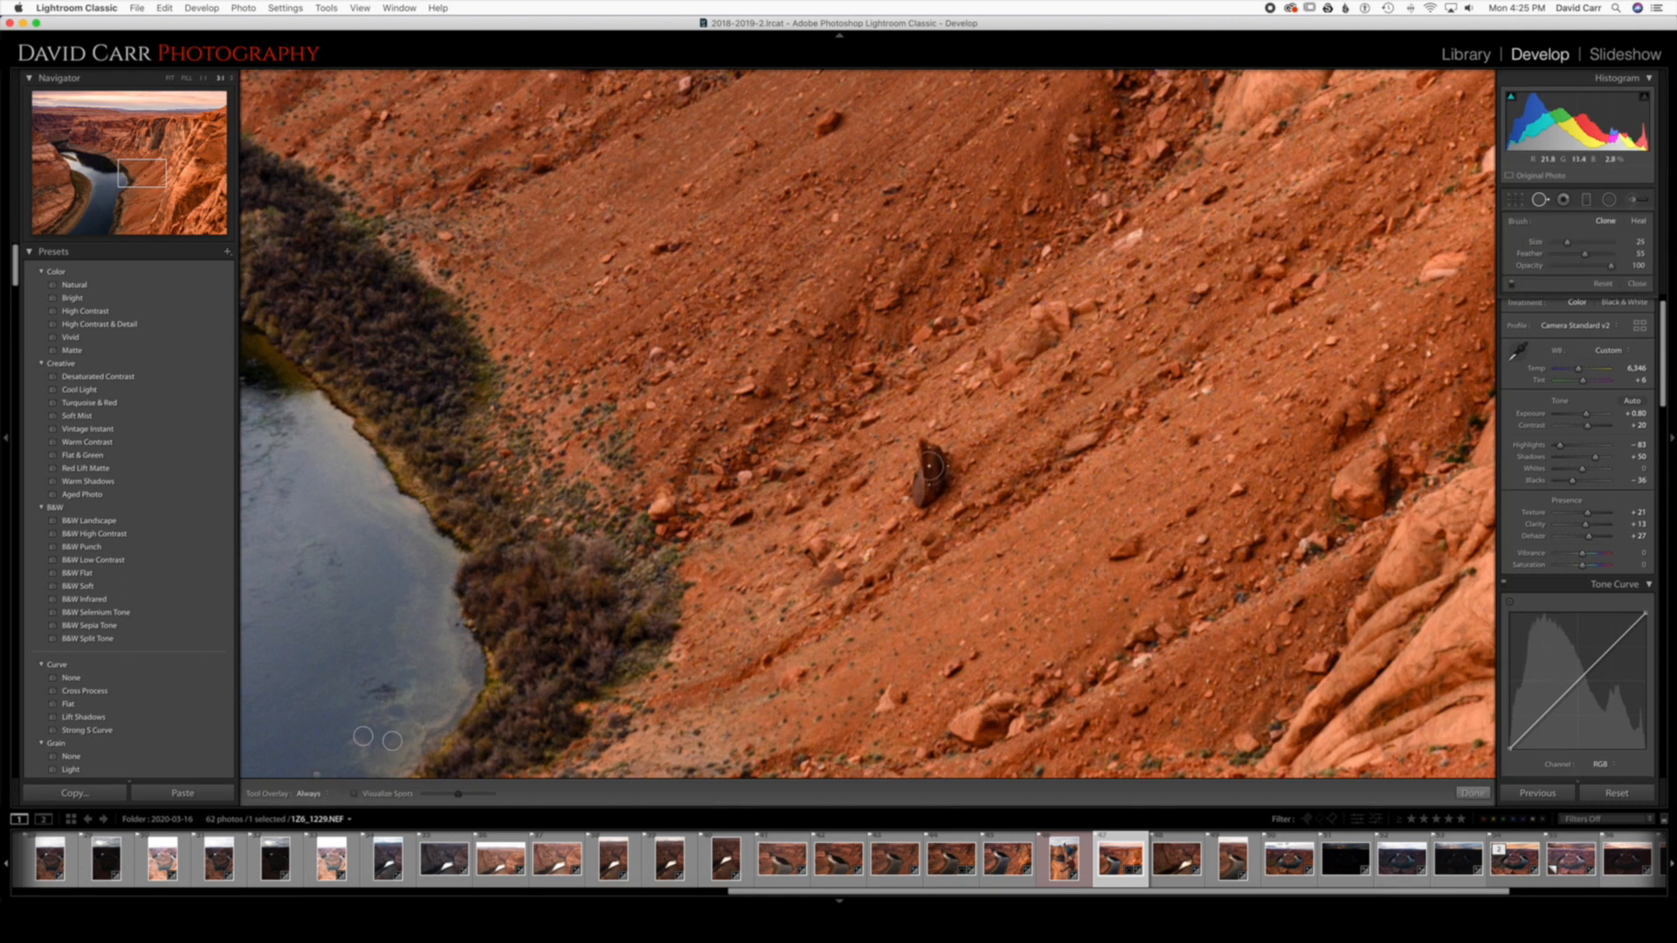
pyautogui.moveTo(924, 453)
pyautogui.mouseDown()
pyautogui.moveTo(919, 489)
pyautogui.moveTo(937, 451)
pyautogui.moveTo(942, 482)
pyautogui.moveTo(927, 497)
pyautogui.mouseUp()
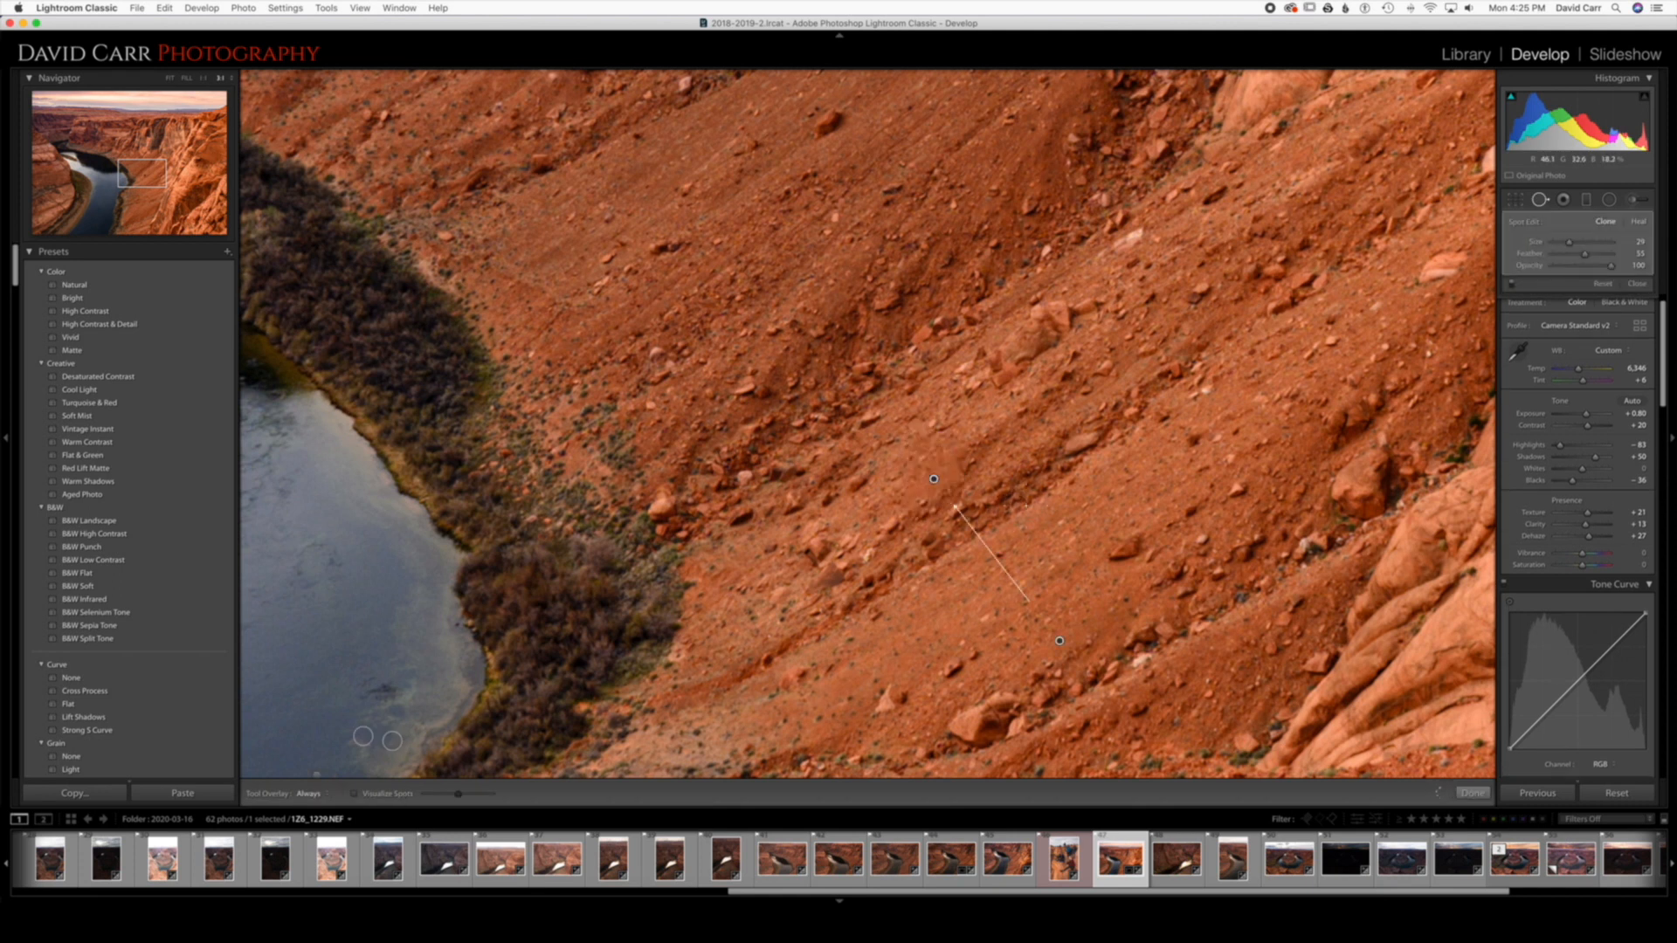
pyautogui.press('q')
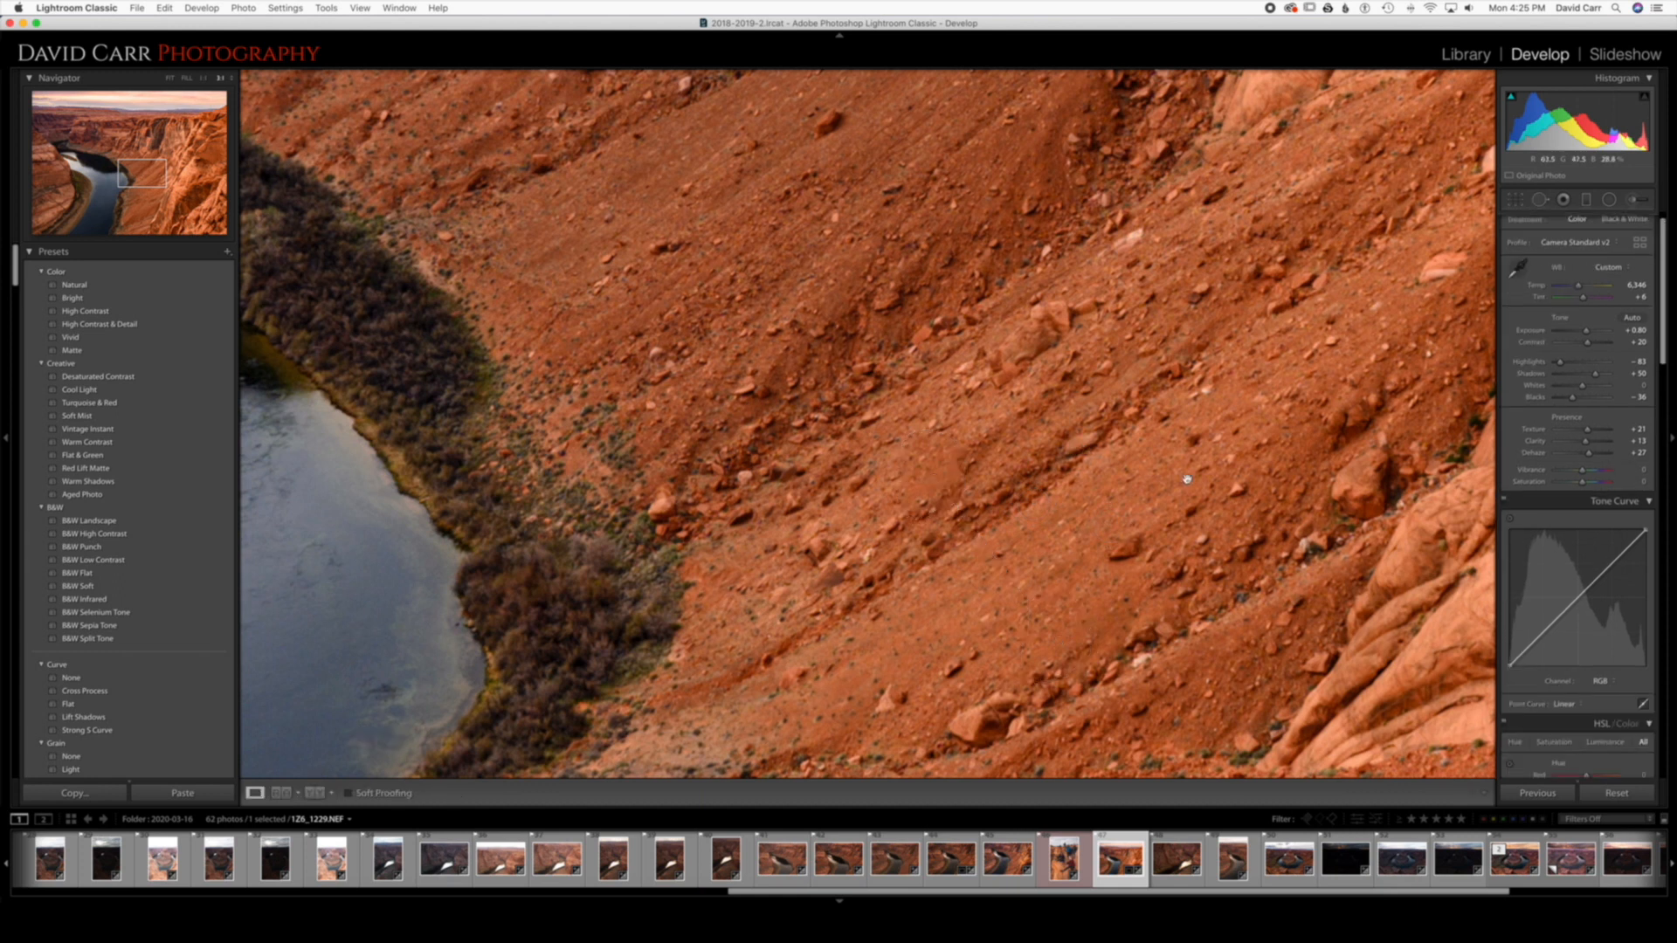
pyautogui.click(1186, 479)
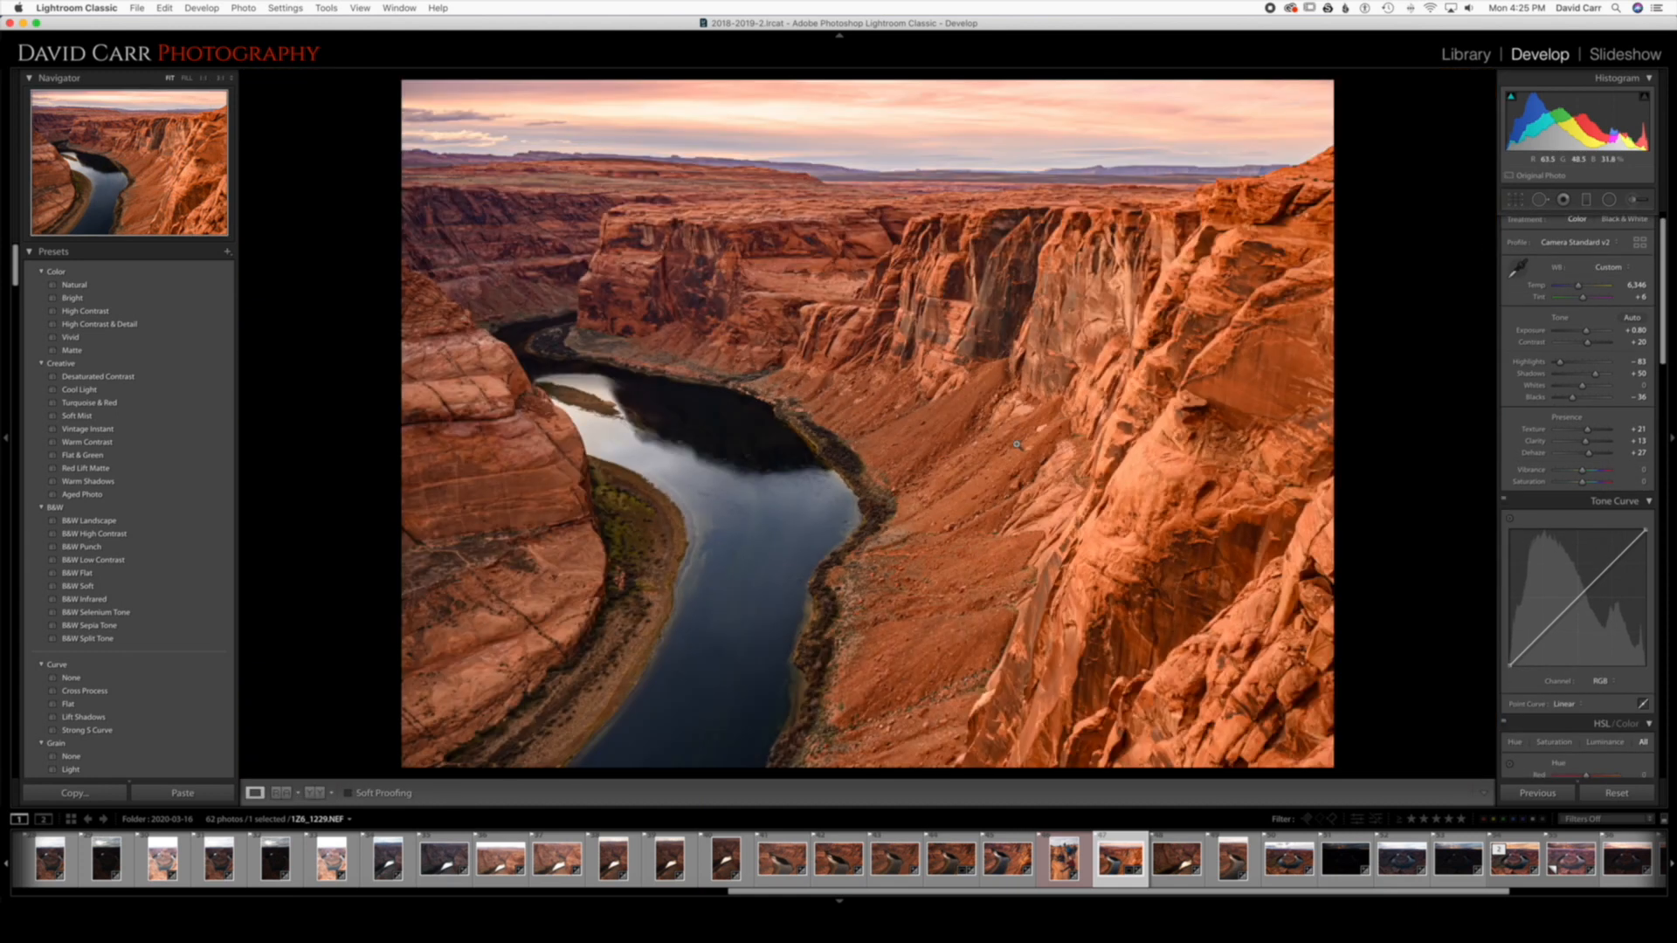
# Clone out the pale rock near the base of the cliff, sampling from plain slope texture beside it.
pyautogui.click(1048, 426)
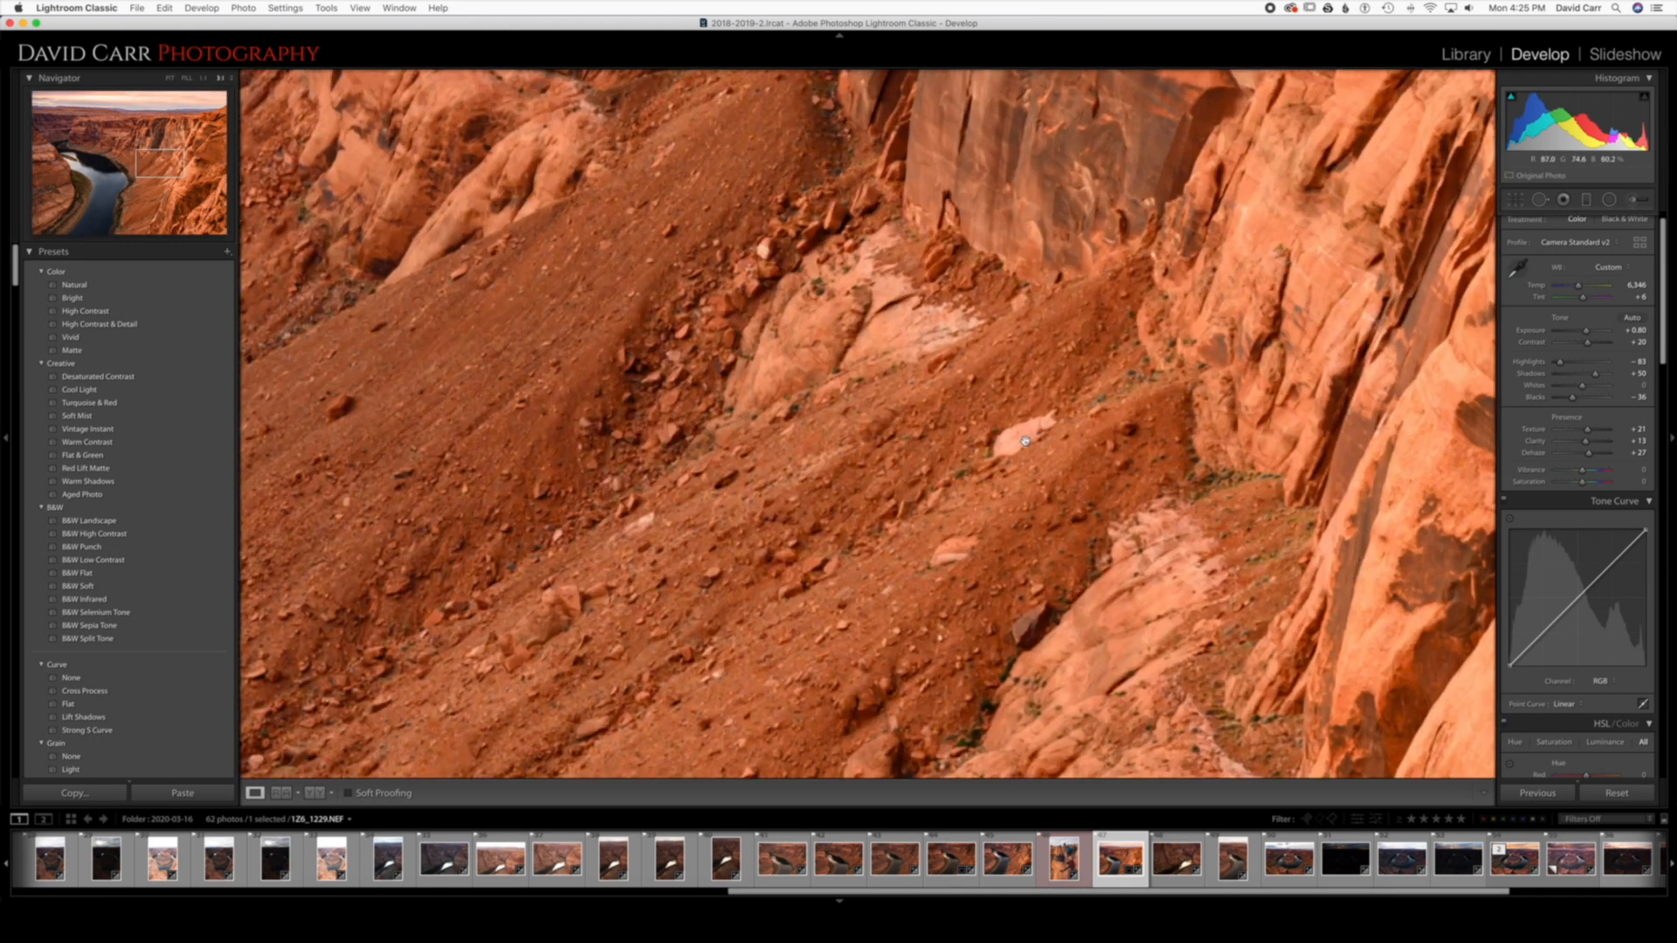
pyautogui.press('q')
pyautogui.moveTo(1056, 412); pyautogui.dragTo(996, 452)
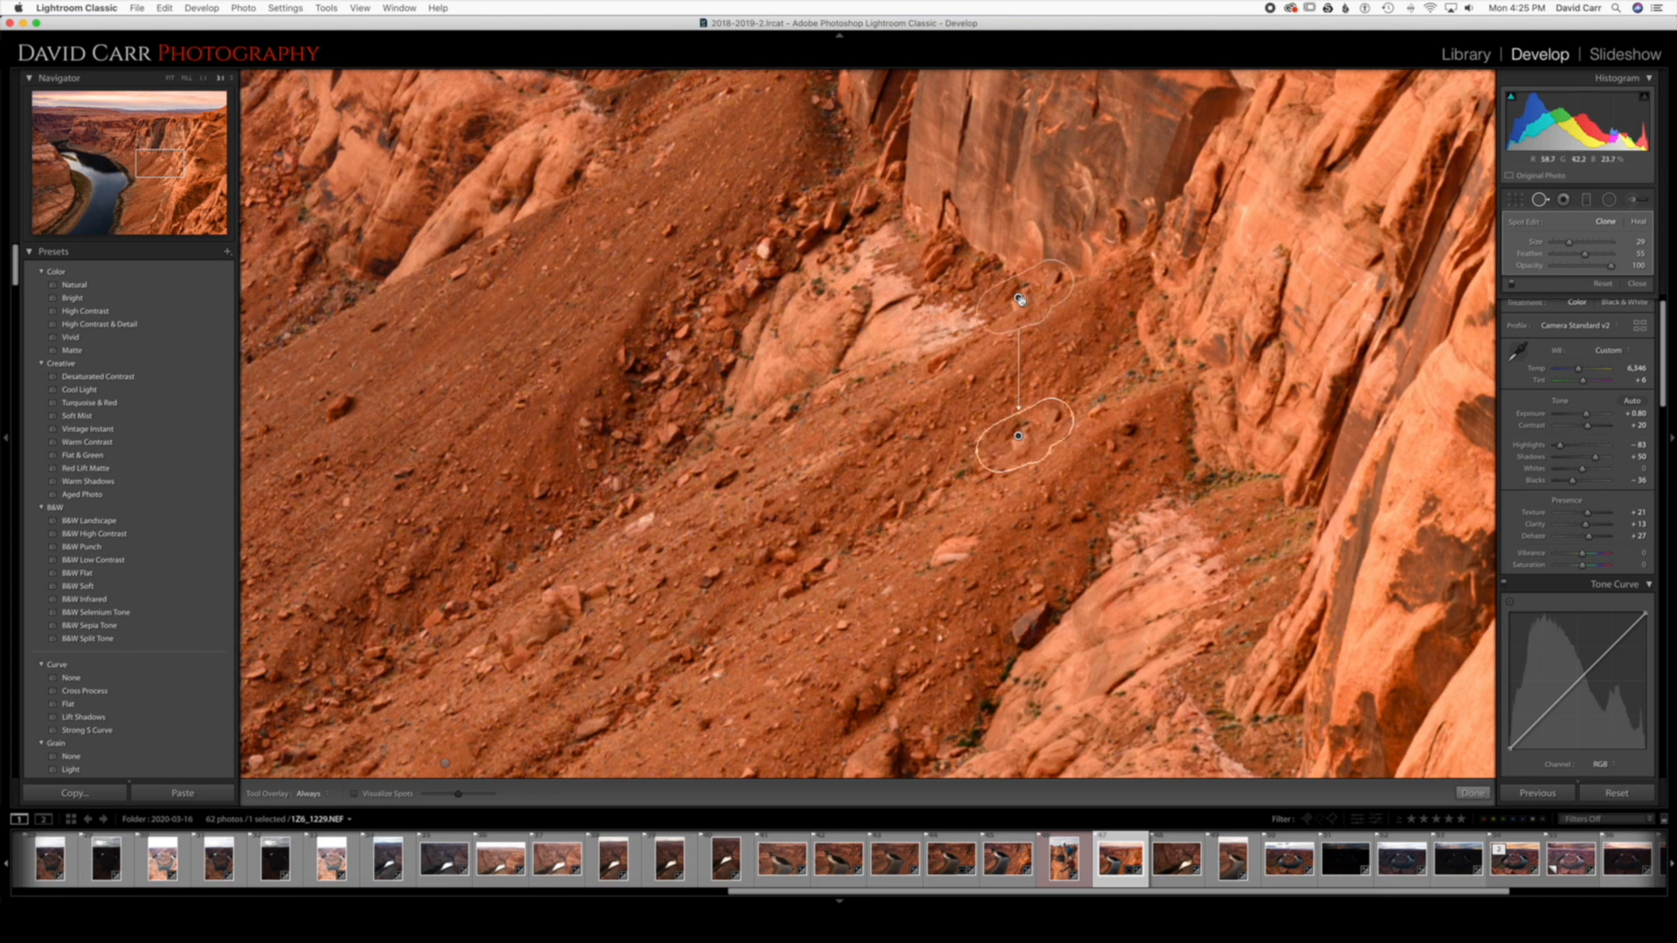
pyautogui.moveTo(1019, 299); pyautogui.dragTo(891, 460)
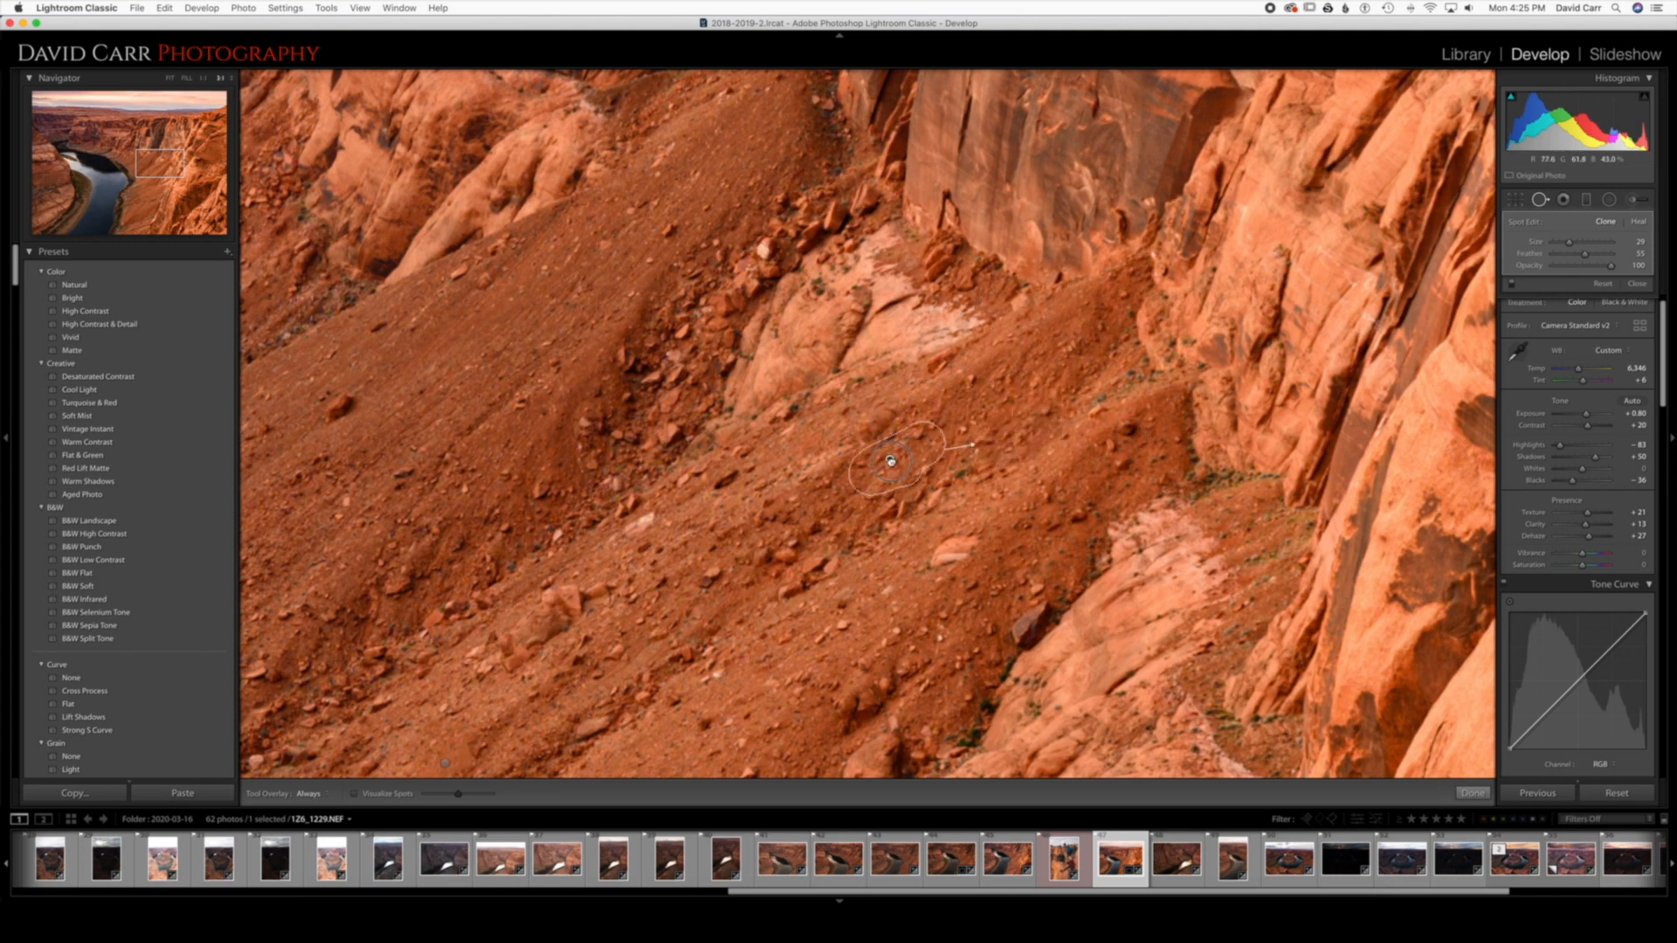
pyautogui.press('q')
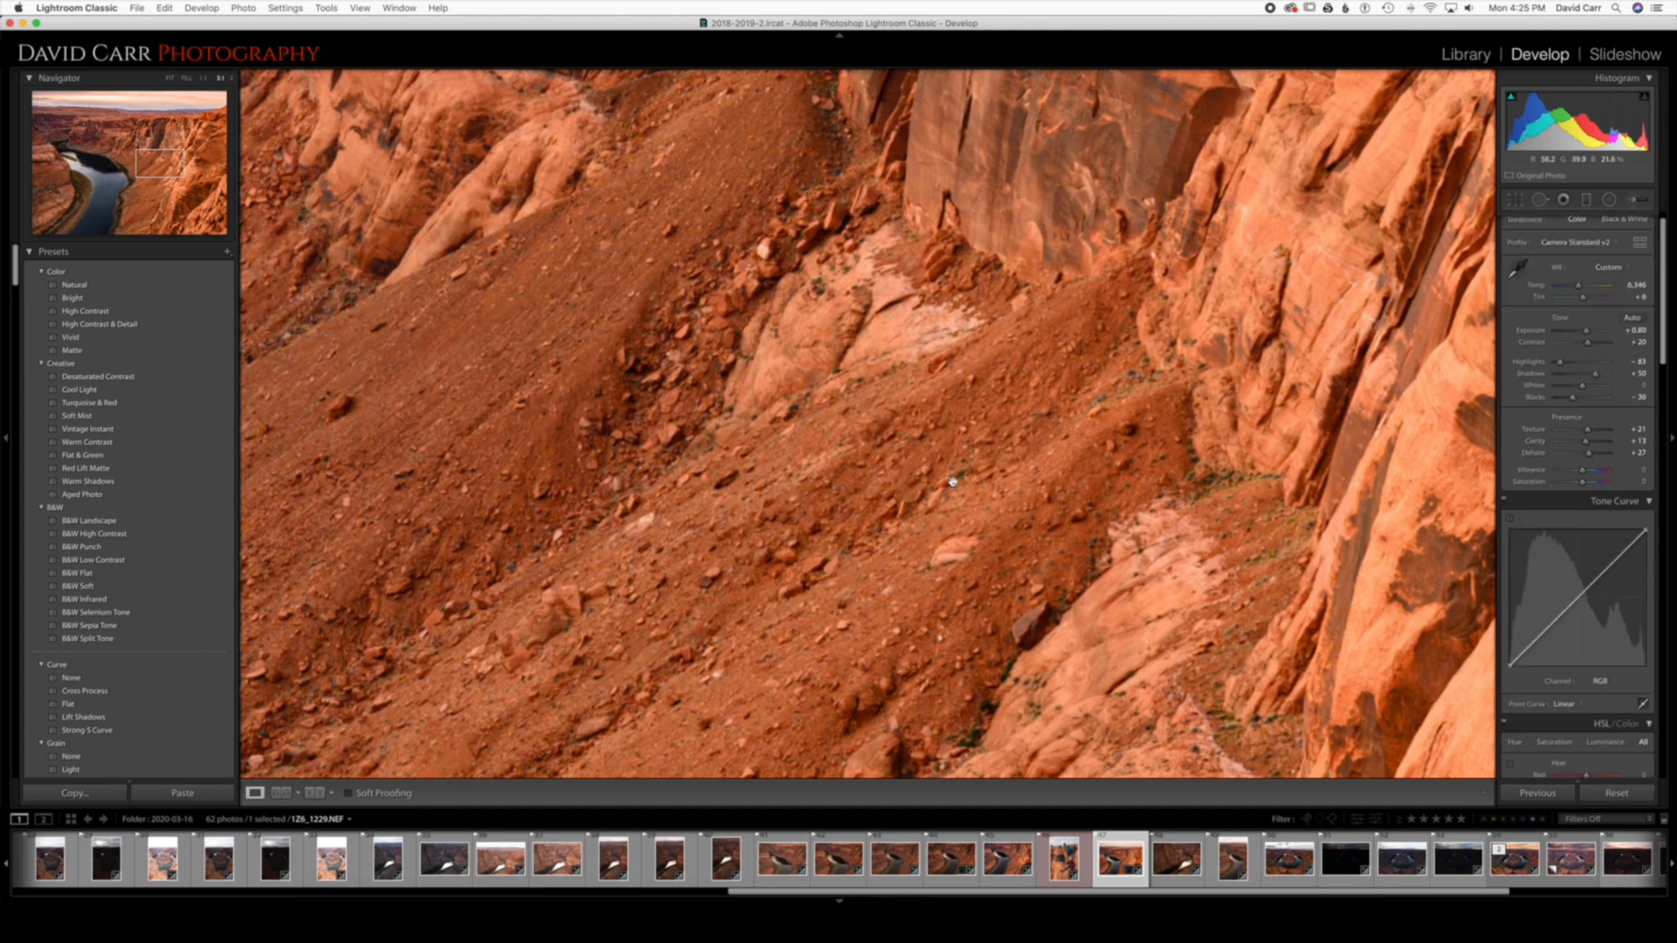
pyautogui.click(954, 483)
# Clone out the small pale rock on the slope below the gully of loose stones.
pyautogui.click(974, 444)
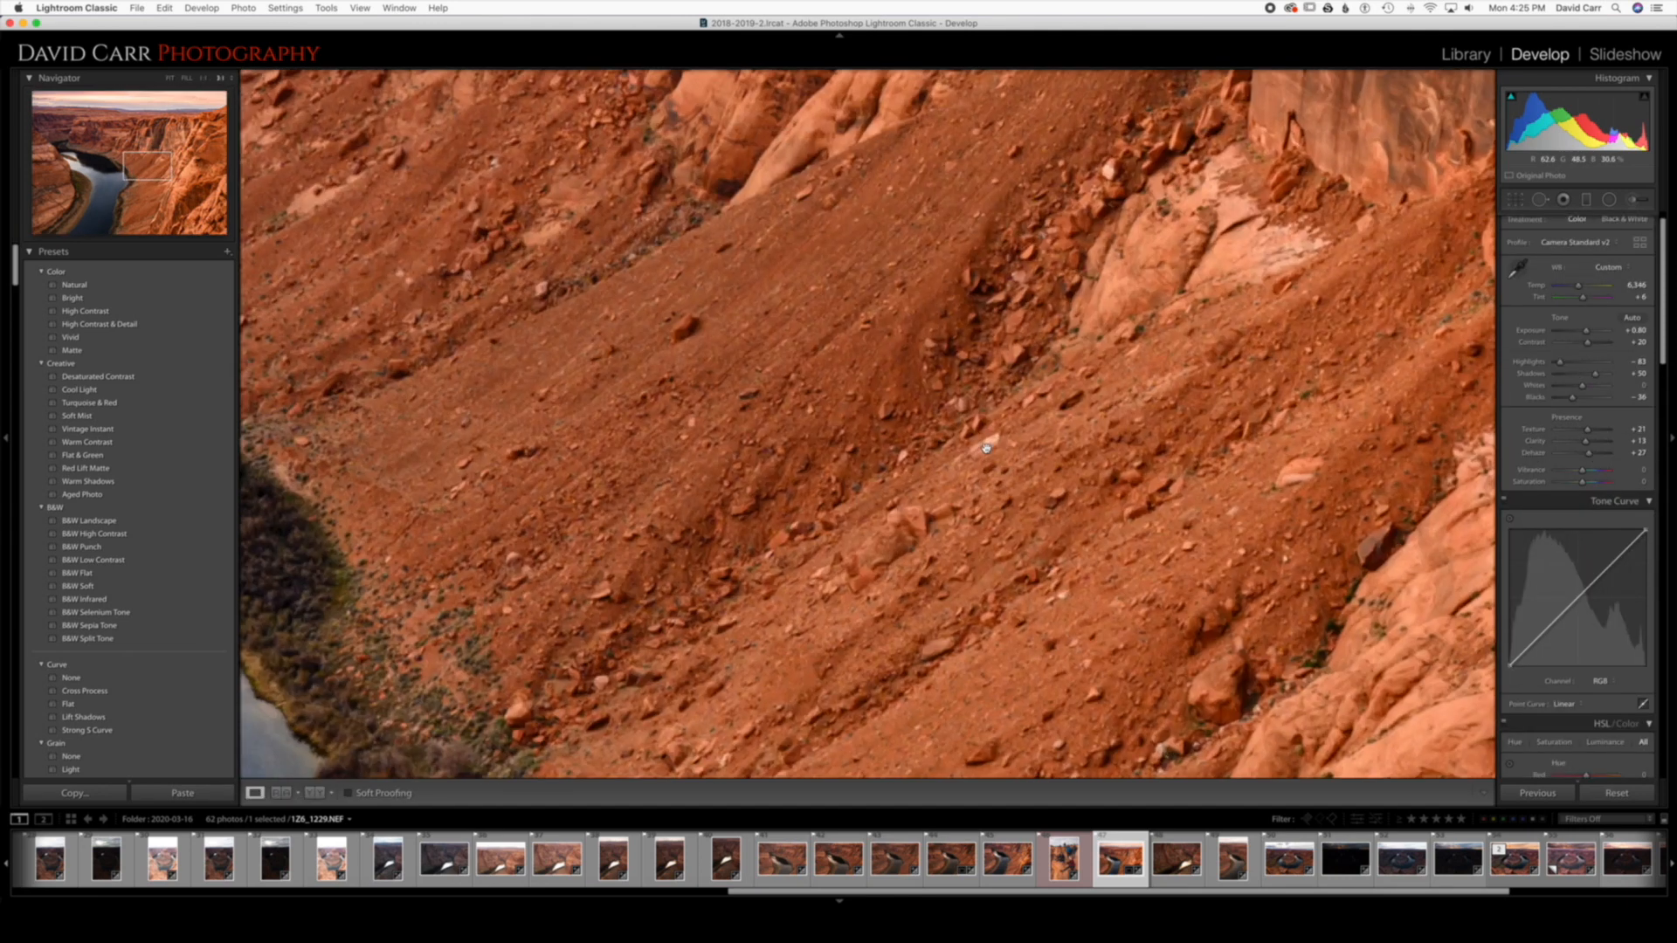
pyautogui.press('q')
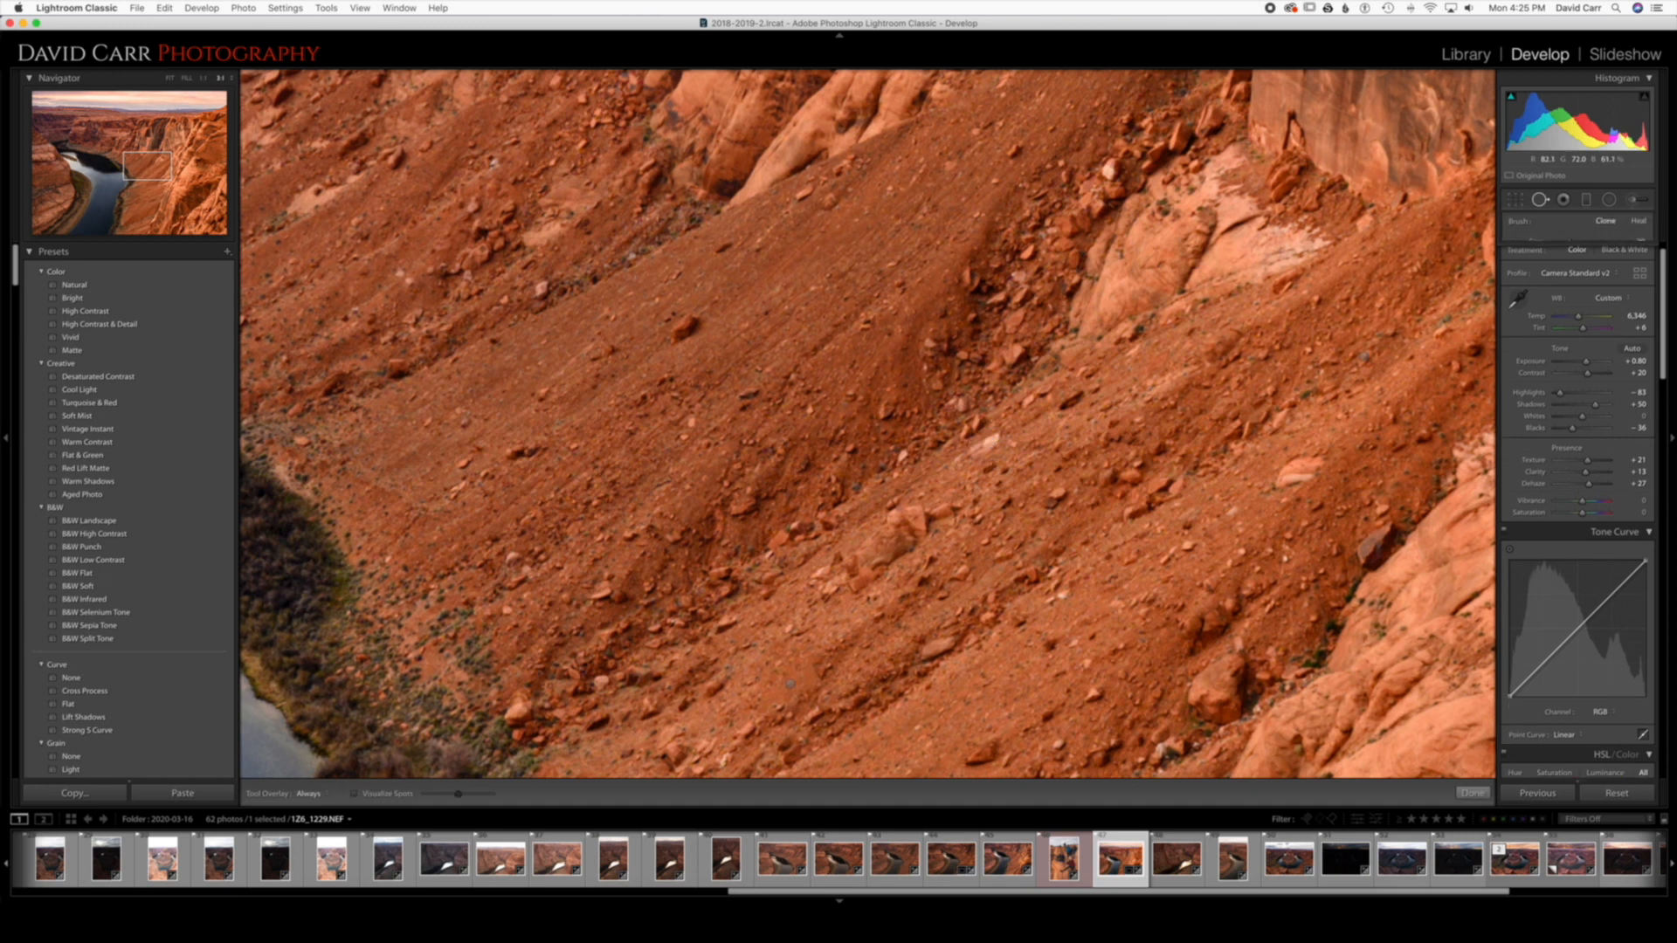
pyautogui.moveTo(991, 438); pyautogui.dragTo(958, 453)
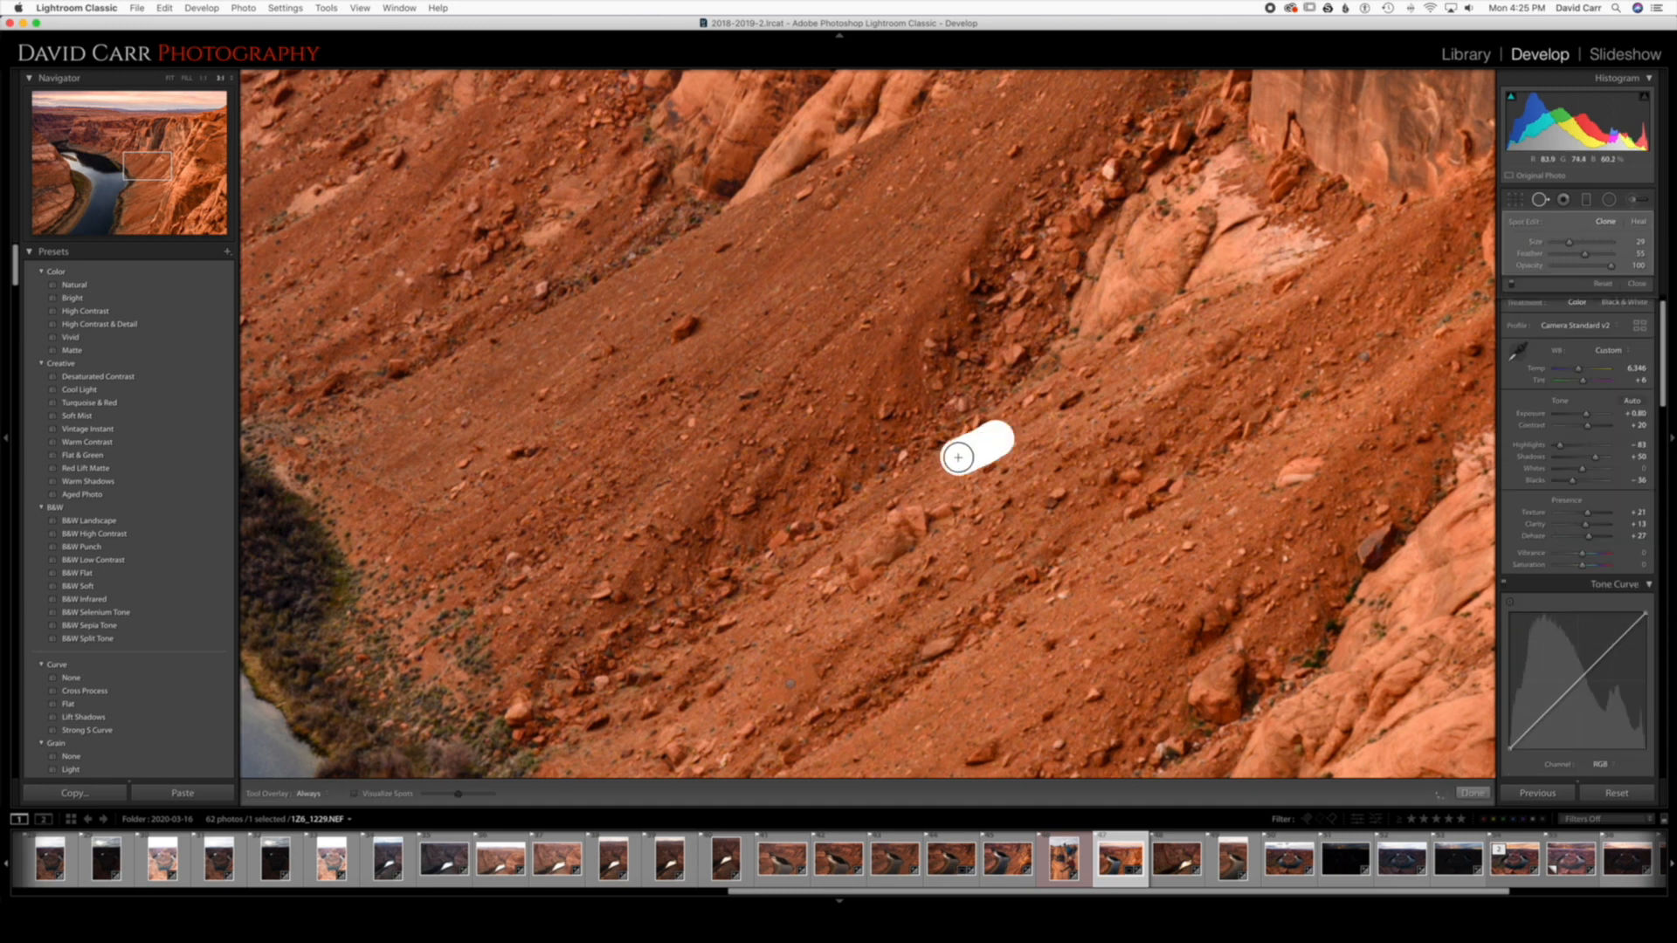
pyautogui.press('q')
pyautogui.click(1092, 451)
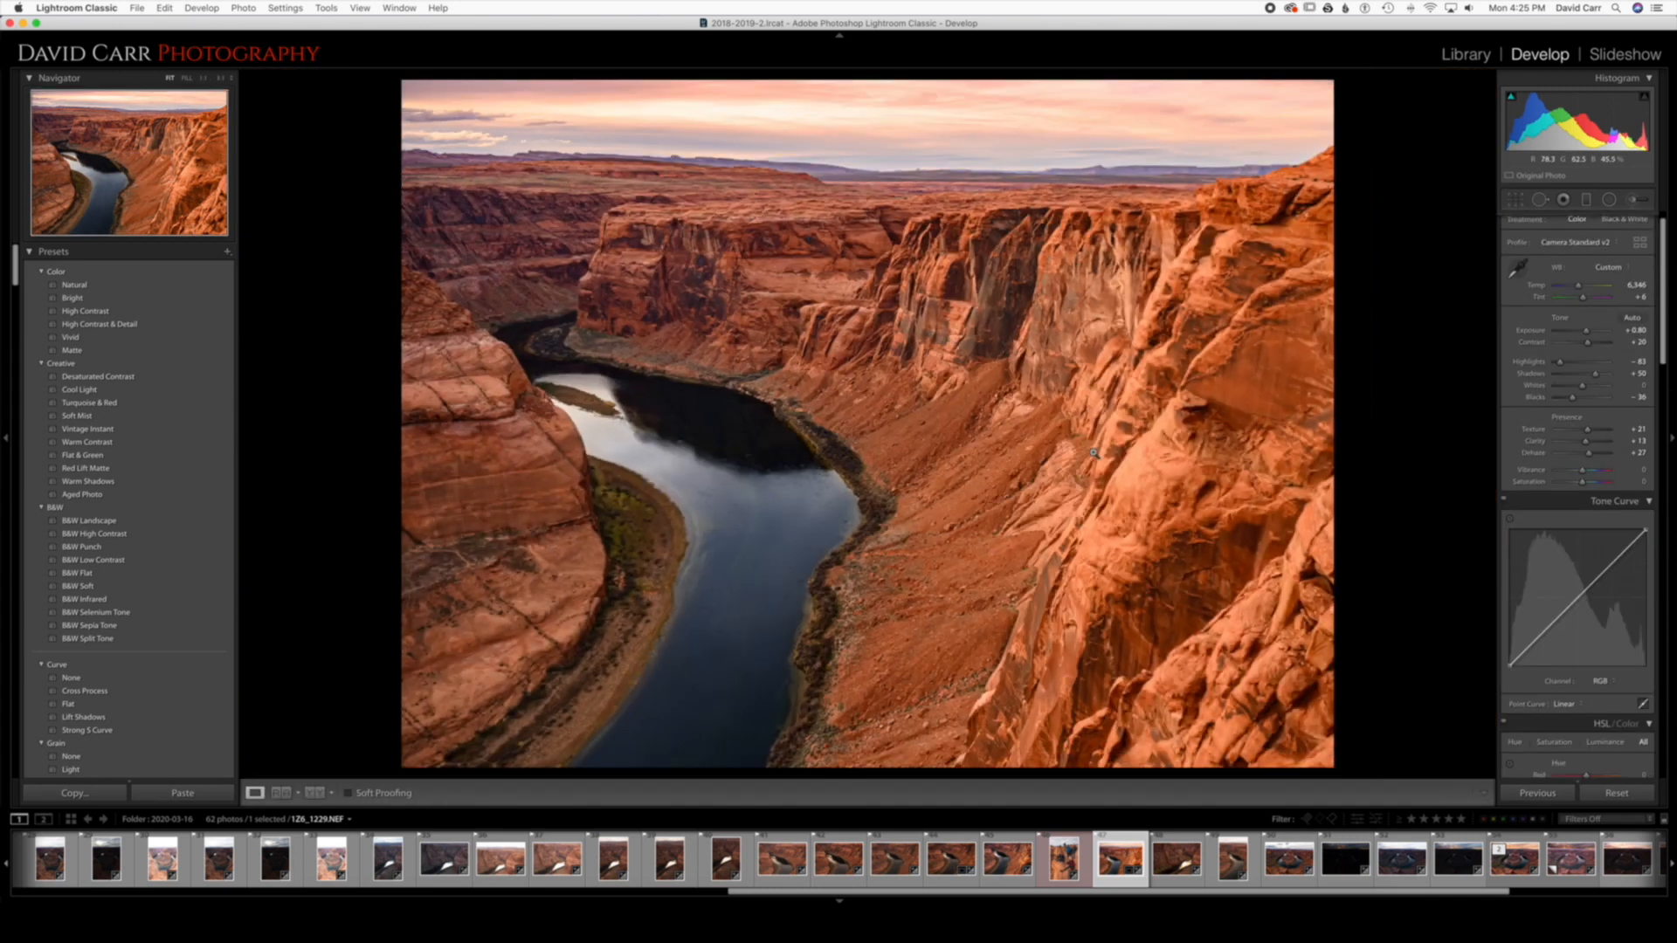
# Clone out the rock on the far slope's ridge line, move its source farther up the slope, and add a smaller spot beside it.
pyautogui.click(900, 422)
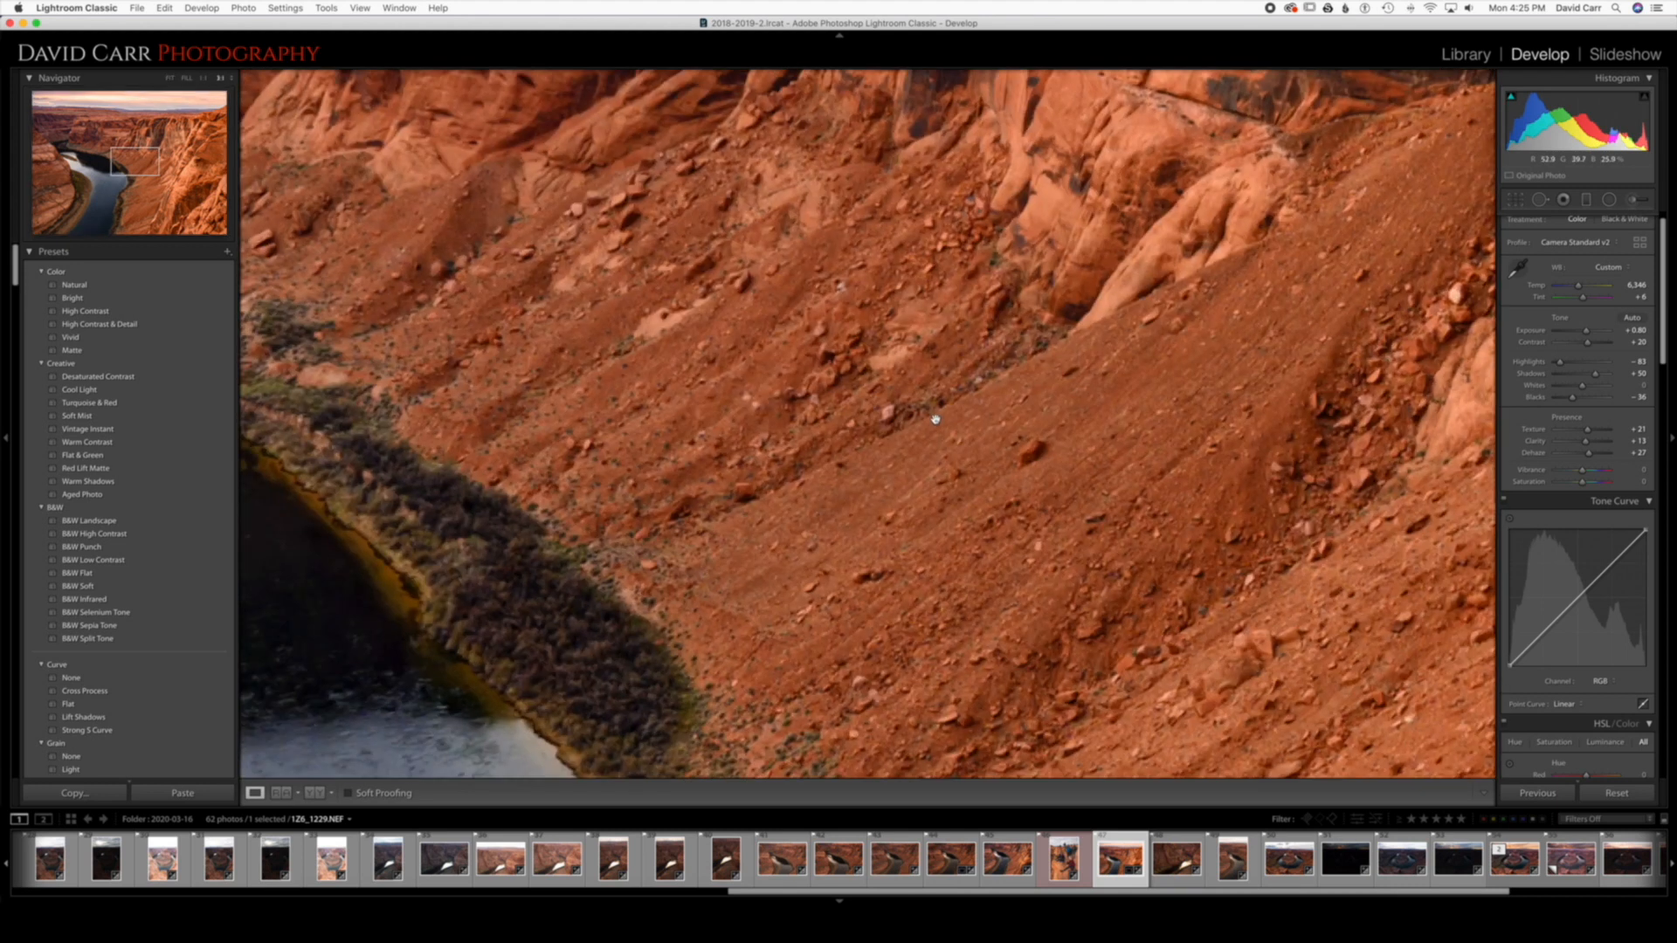
pyautogui.press('q')
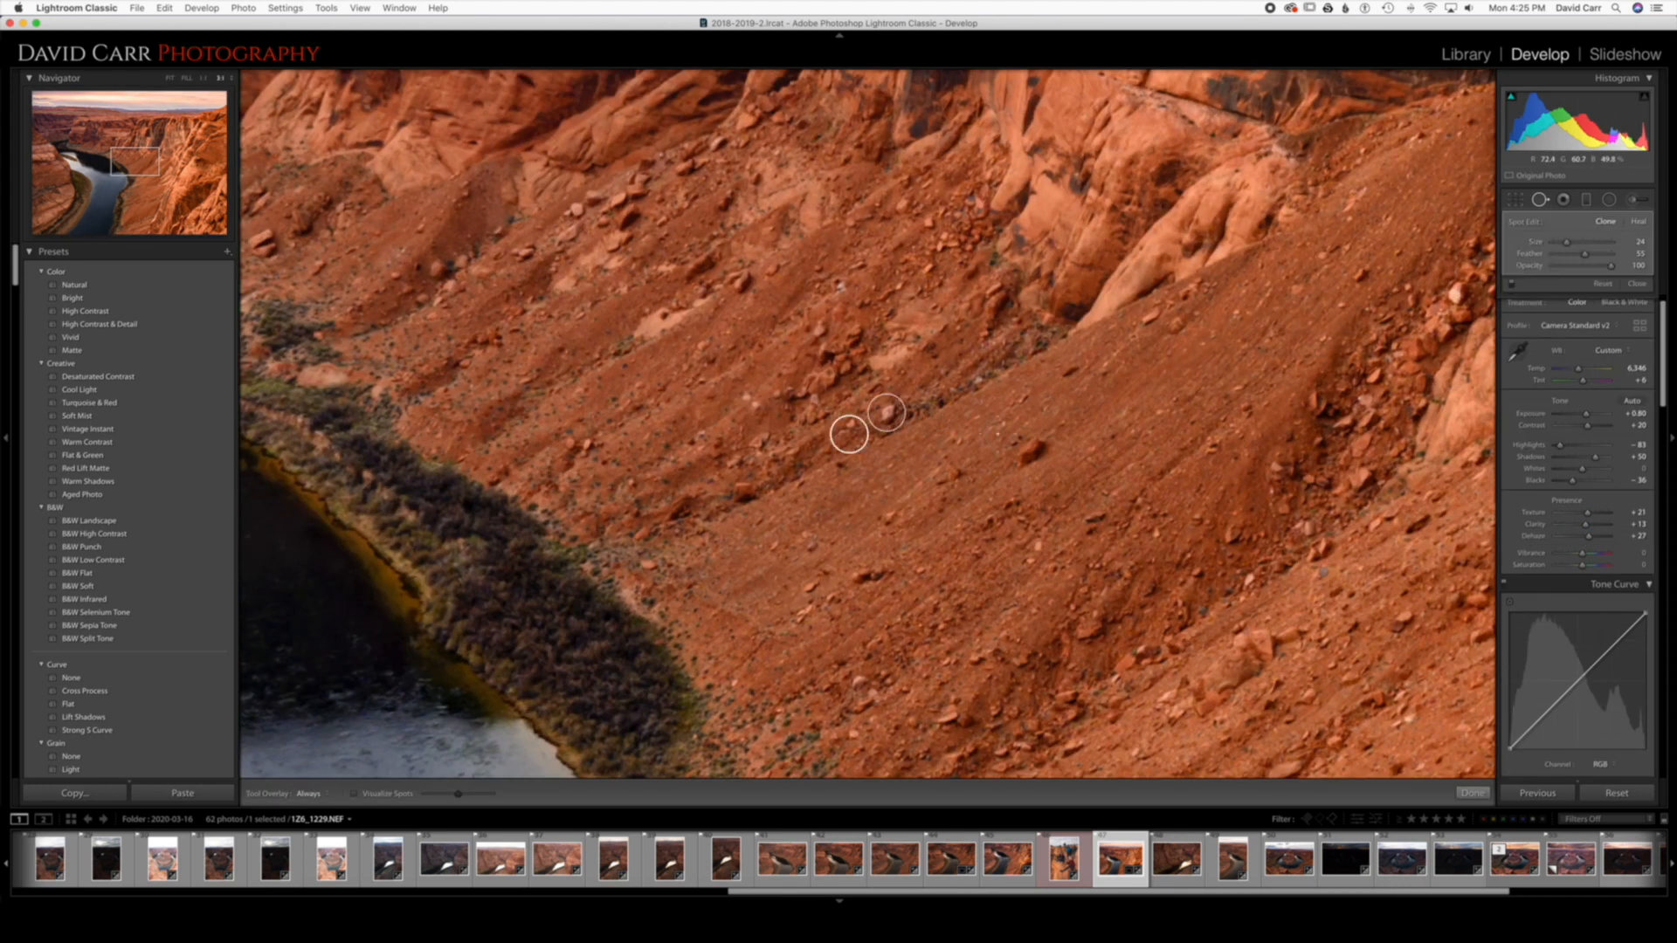
pyautogui.click(896, 415)
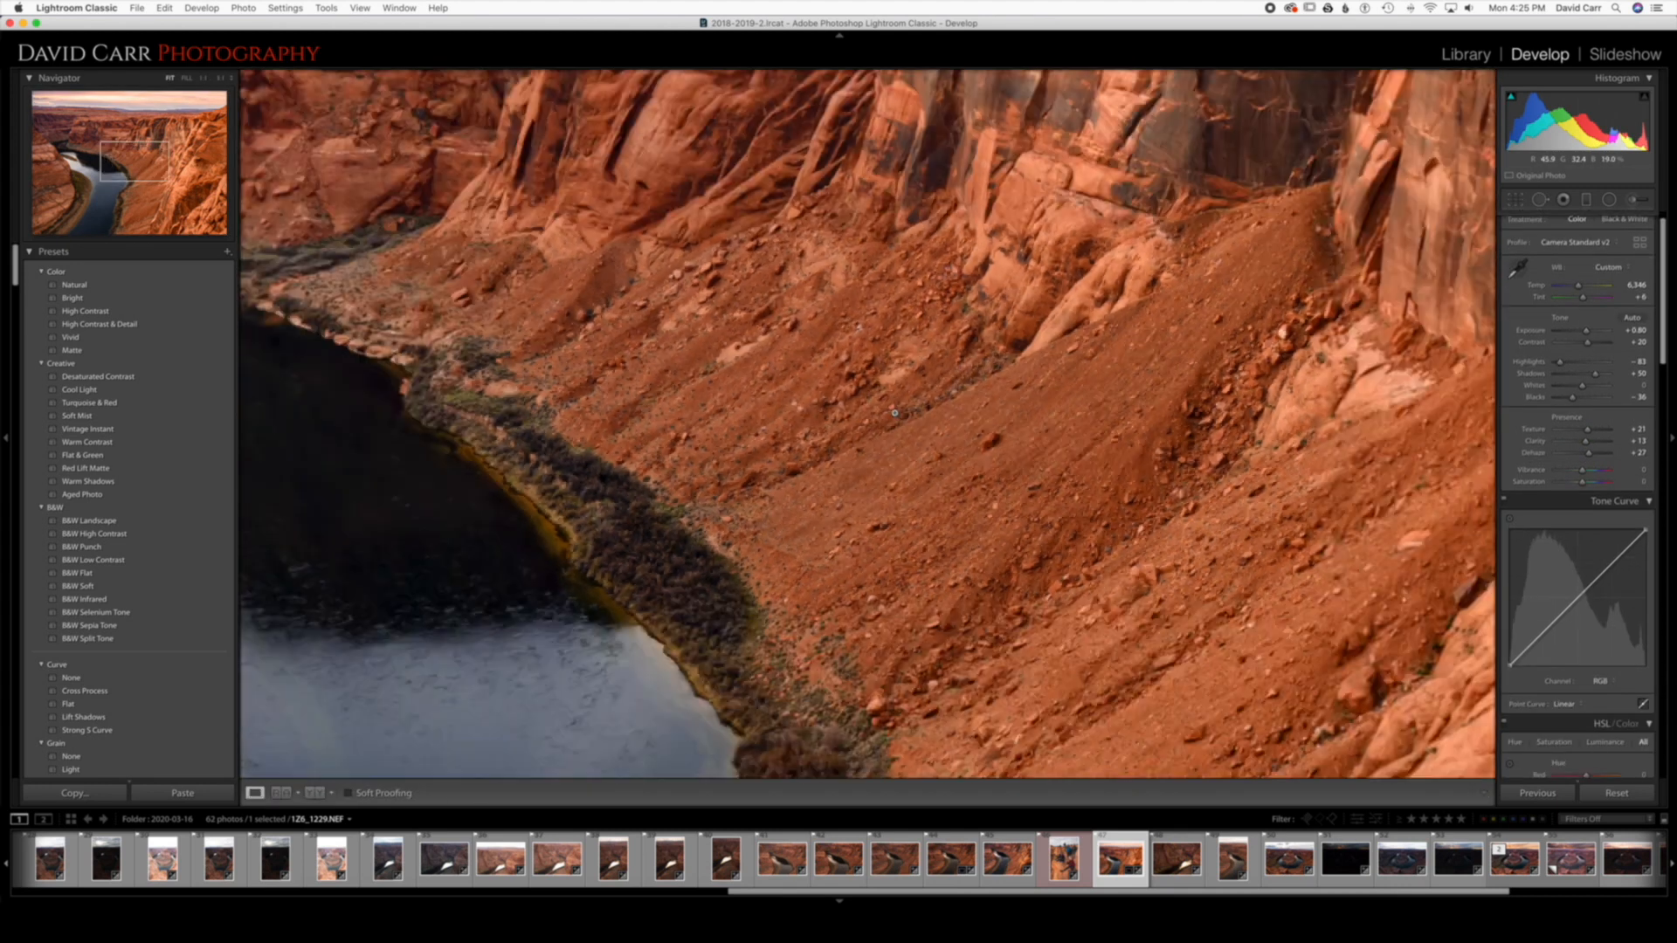
pyautogui.click(892, 410)
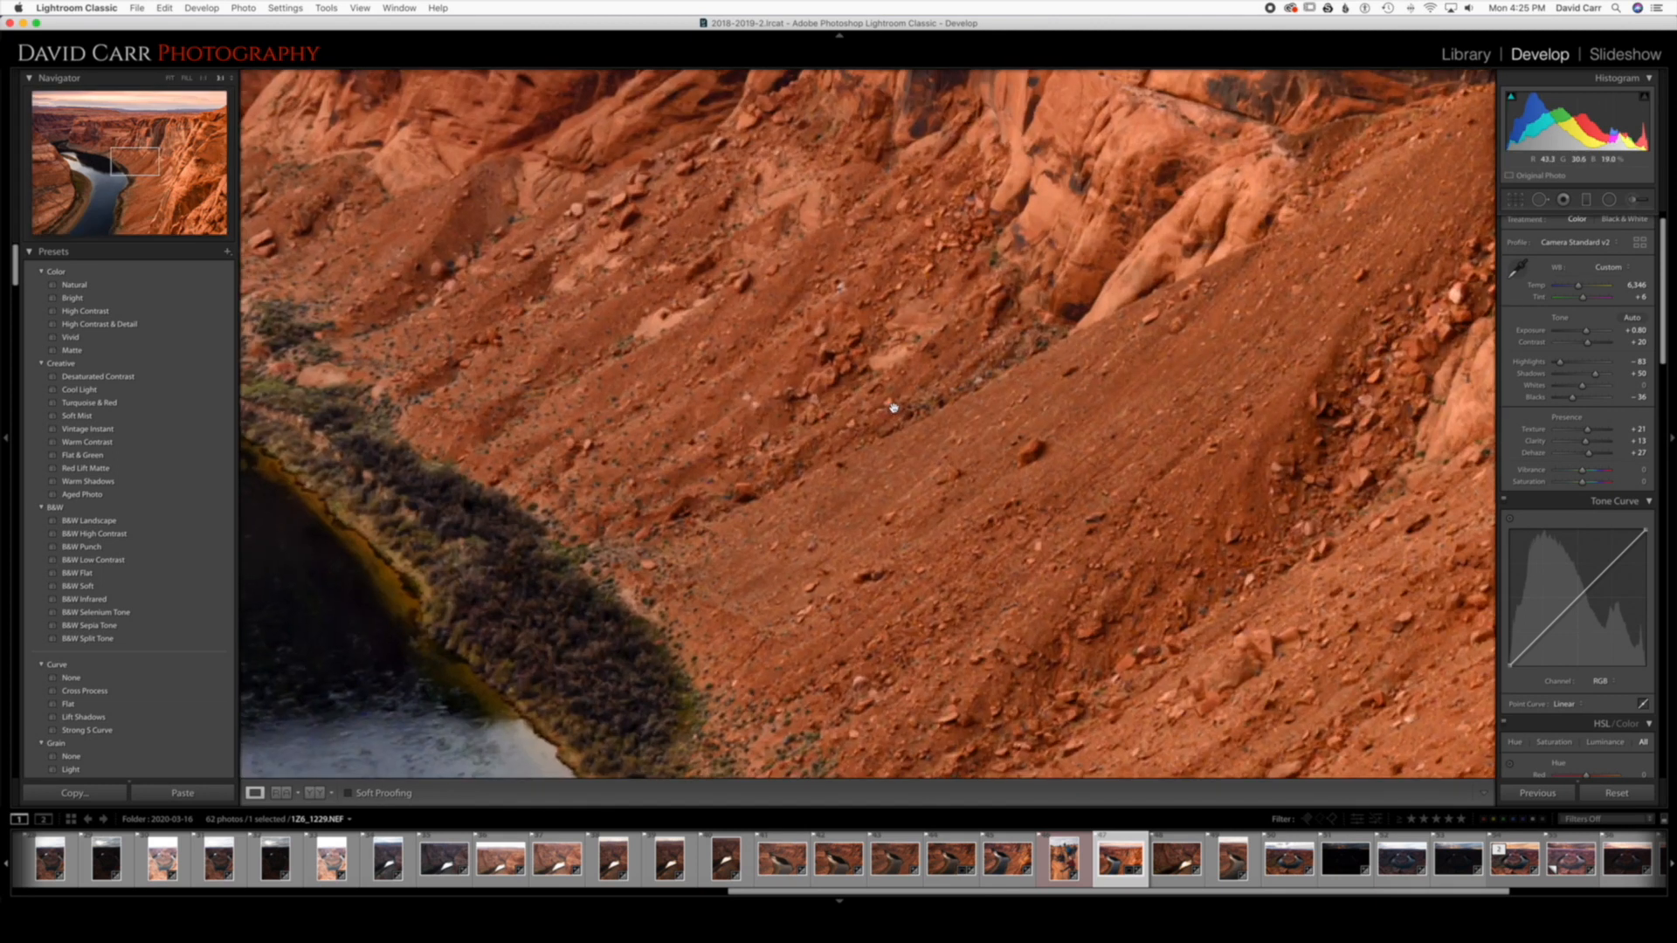
pyautogui.press('q')
pyautogui.click(887, 411)
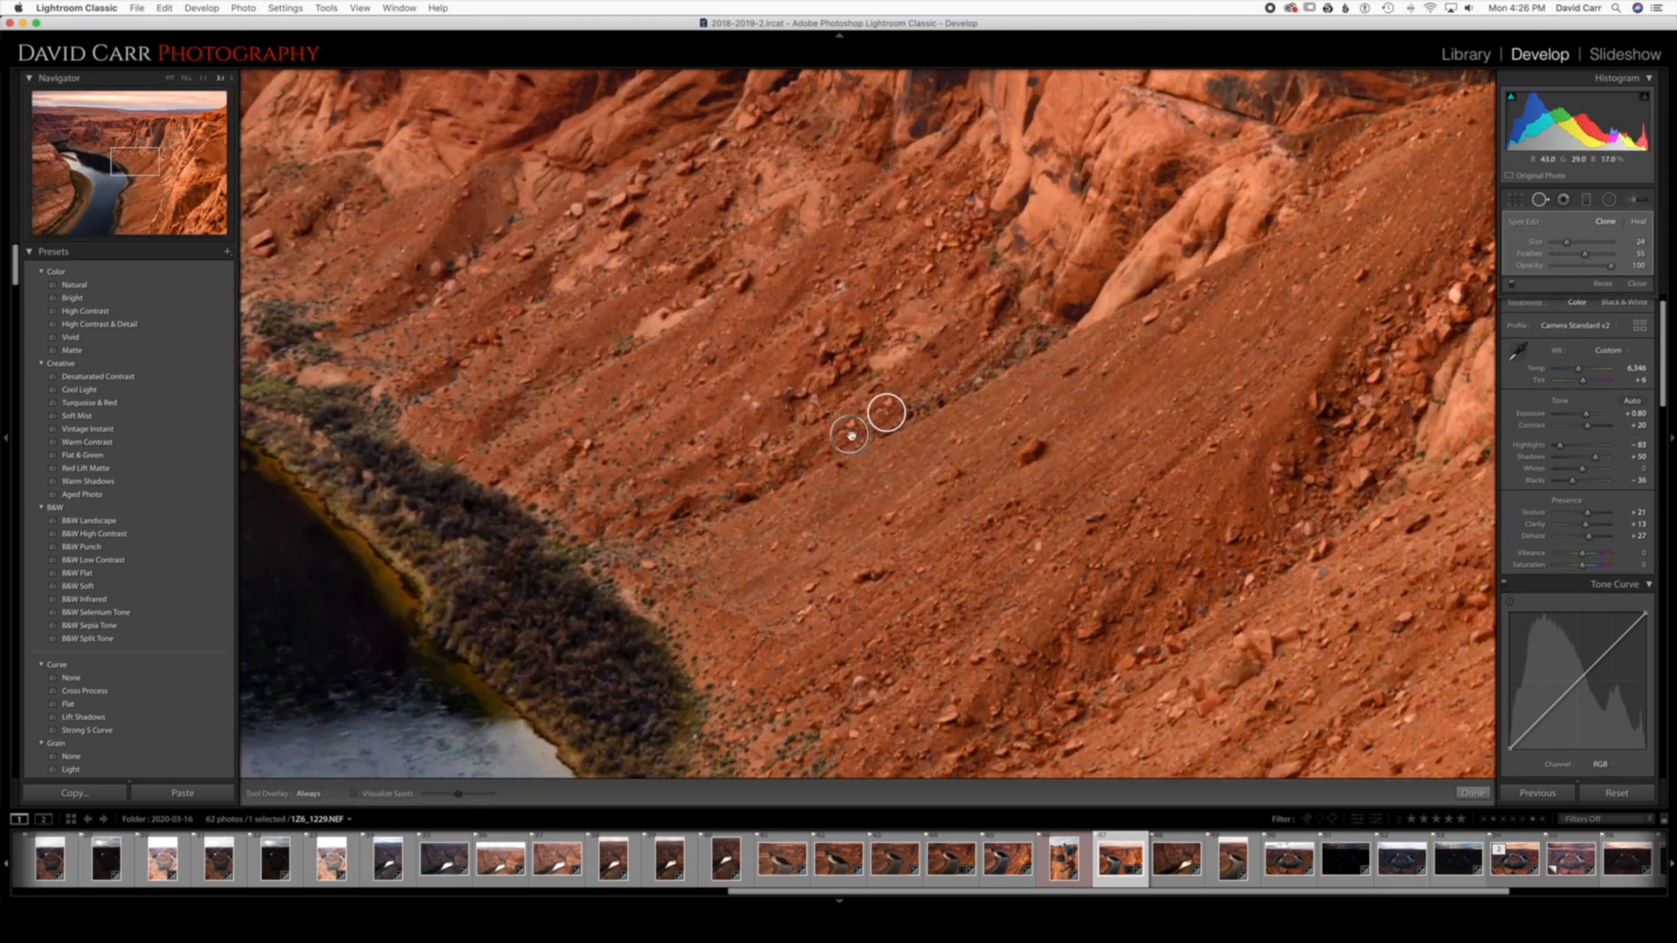
pyautogui.moveTo(851, 434)
pyautogui.mouseDown()
pyautogui.moveTo(815, 468)
pyautogui.moveTo(864, 487)
pyautogui.moveTo(965, 345)
pyautogui.mouseUp()
pyautogui.press('q')
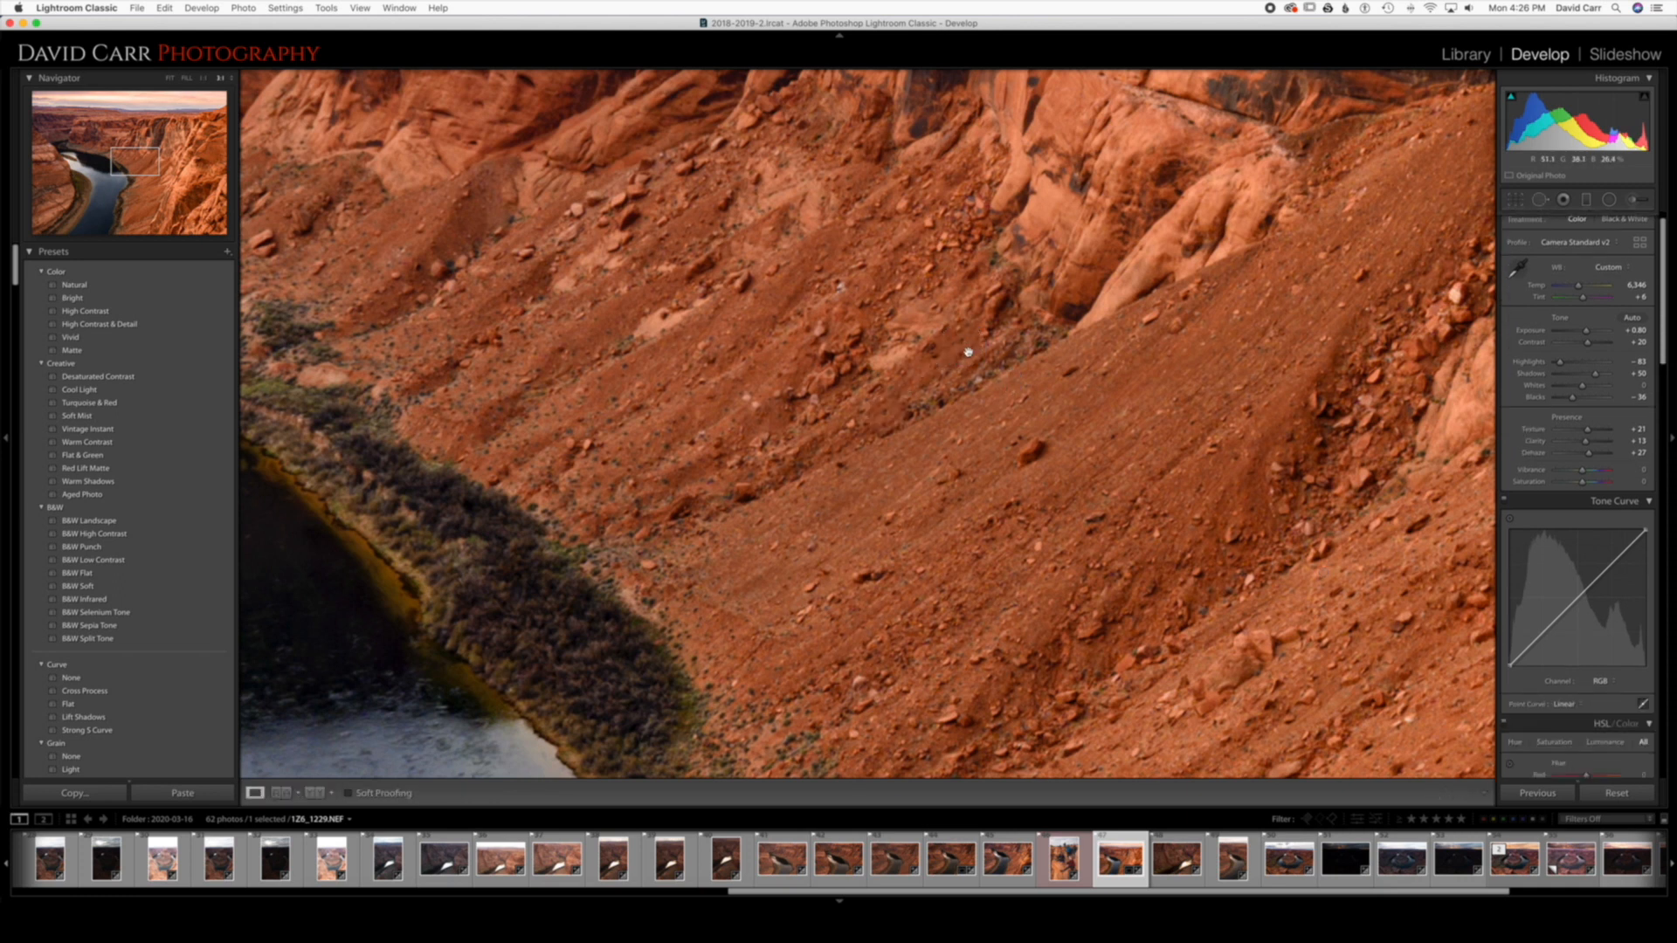
pyautogui.press('q')
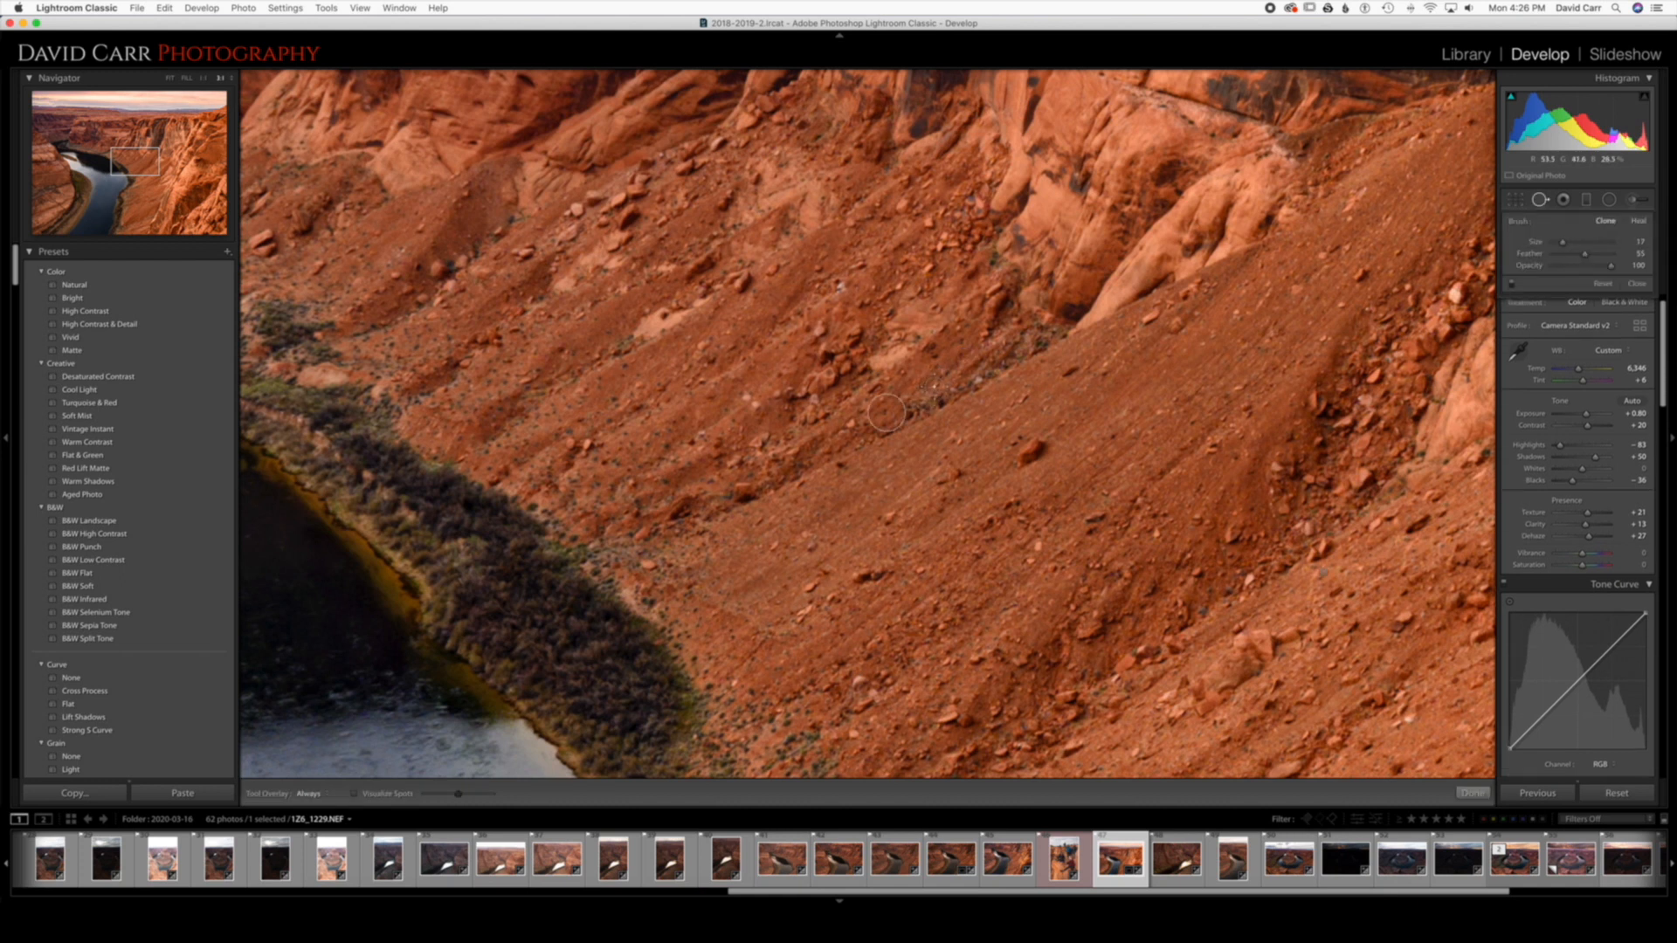
pyautogui.click(886, 412)
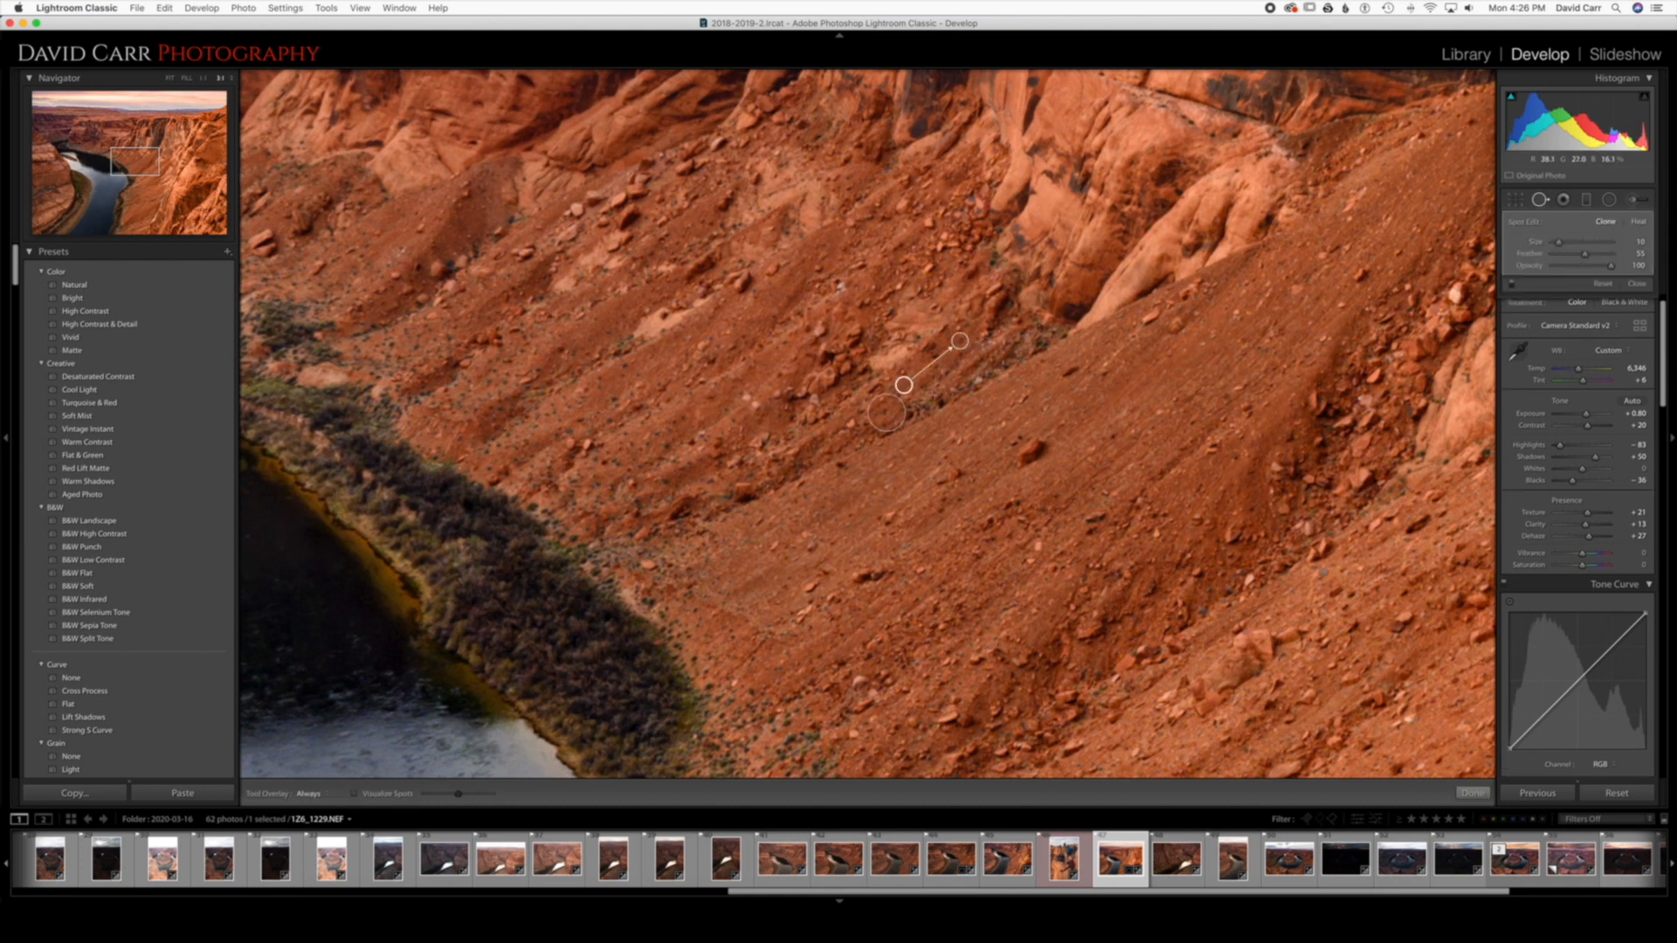
# Finish the spot removal, return to the full photo, and lower Texture to +13.
pyautogui.press('q')
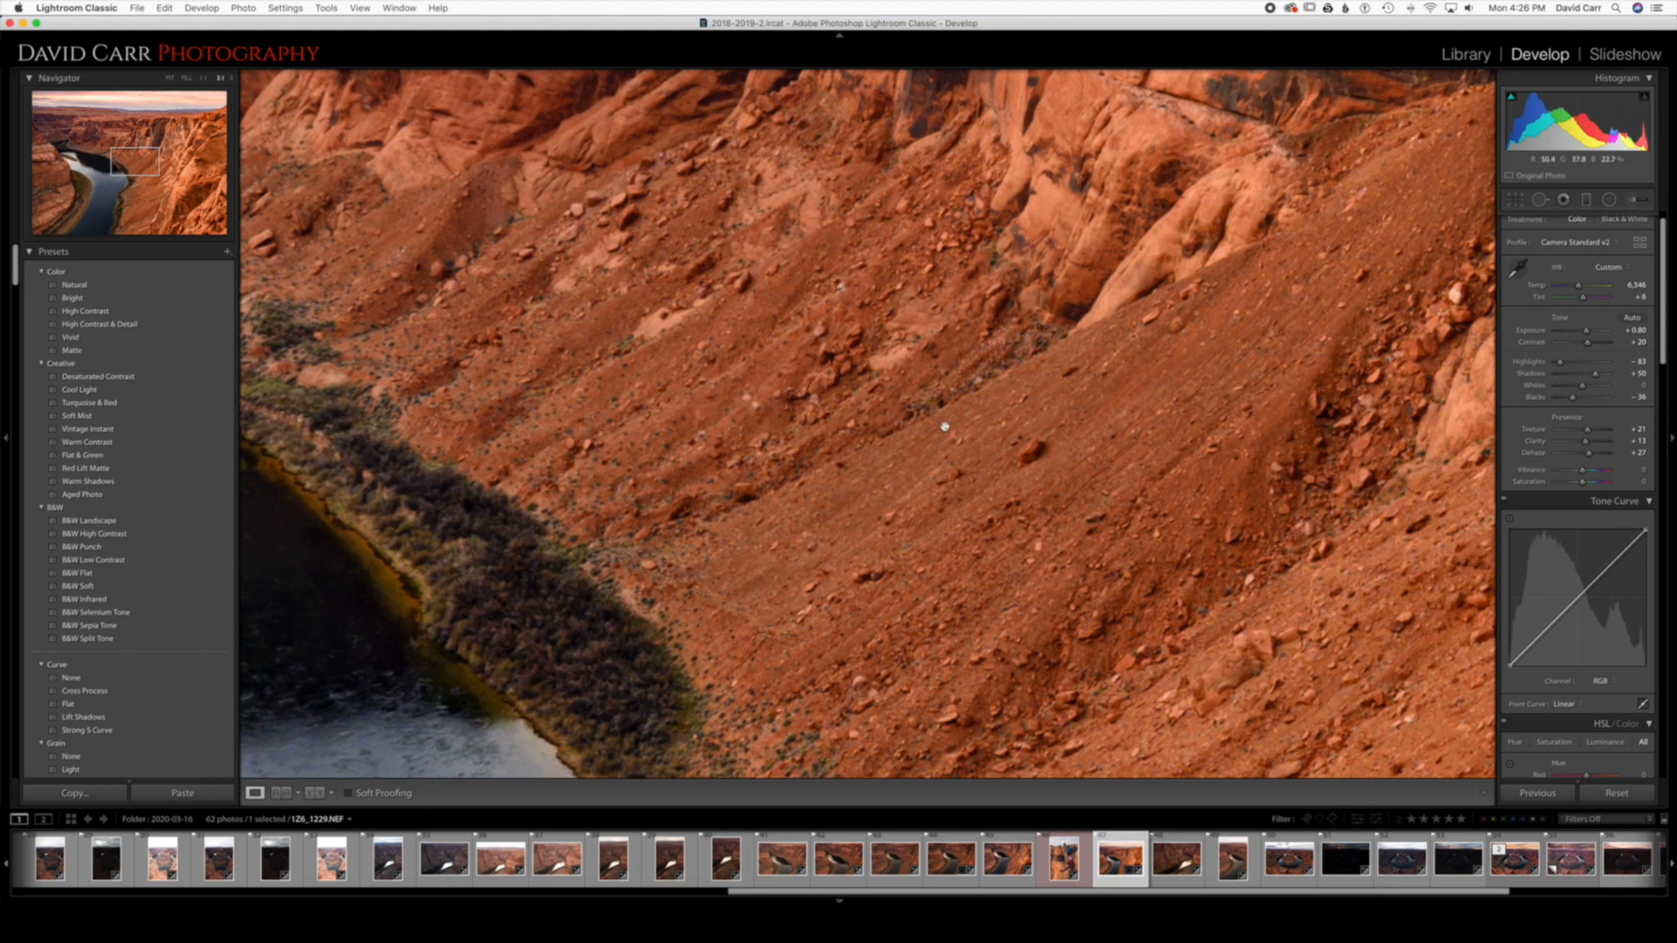
pyautogui.click(1053, 402)
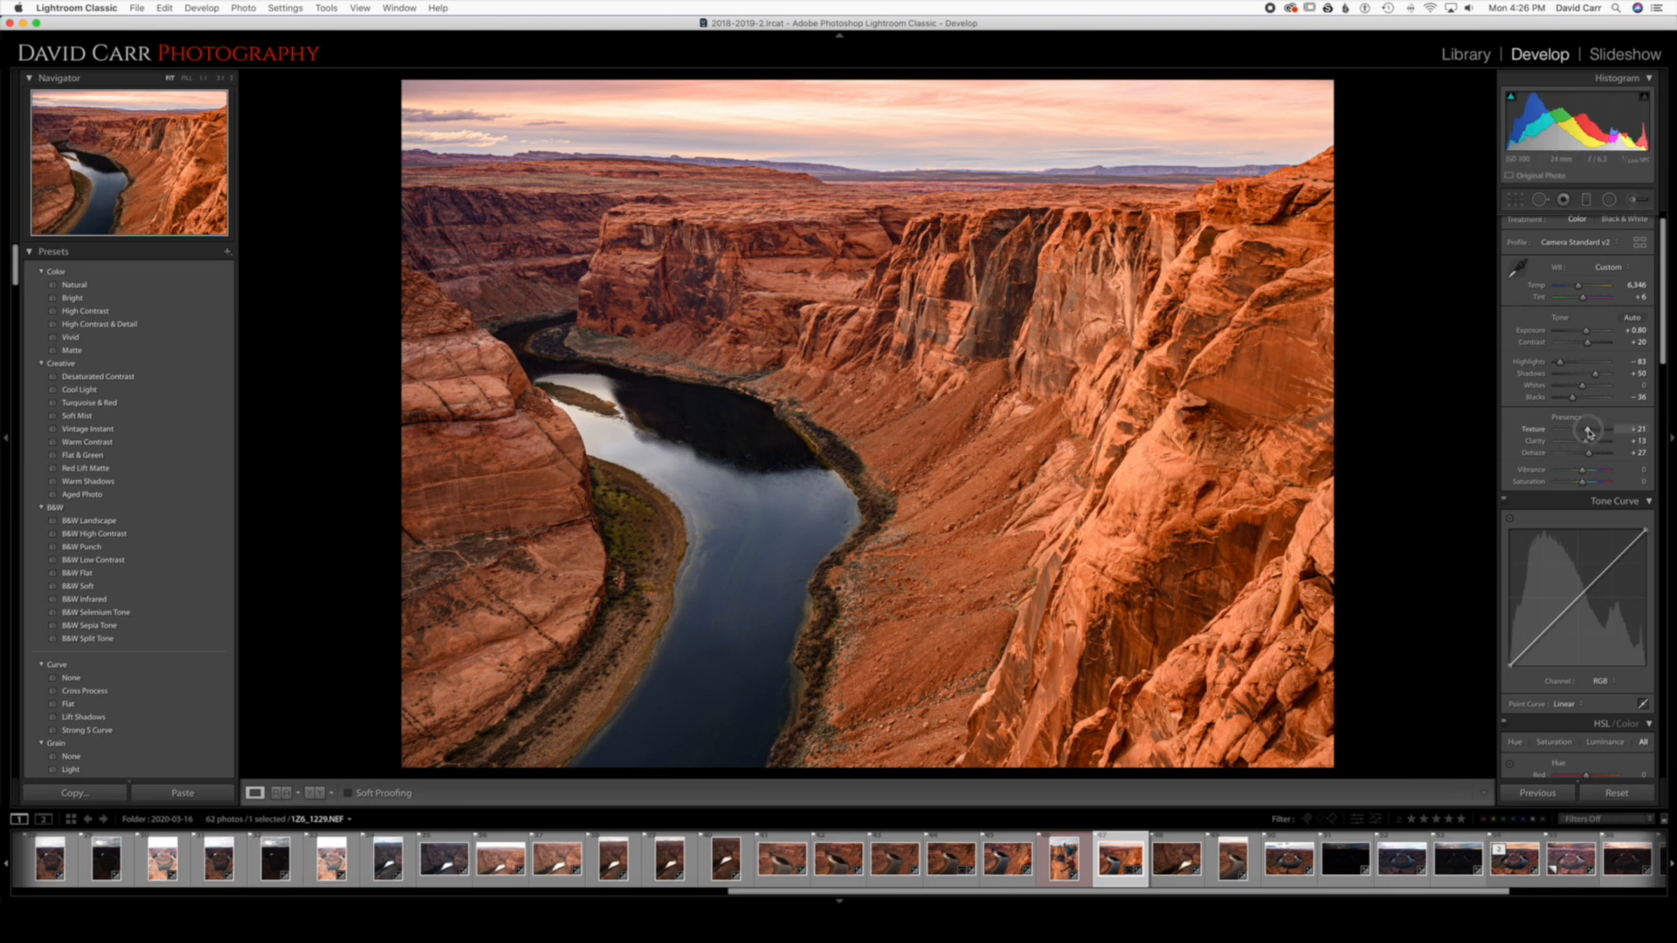
pyautogui.moveTo(1587, 432); pyautogui.dragTo(1587, 432)
# Test sharpening amounts of 0 and 150 on a close-up of the rocky slope, and settle on 83.
pyautogui.scroll(-10, 1585, 489)
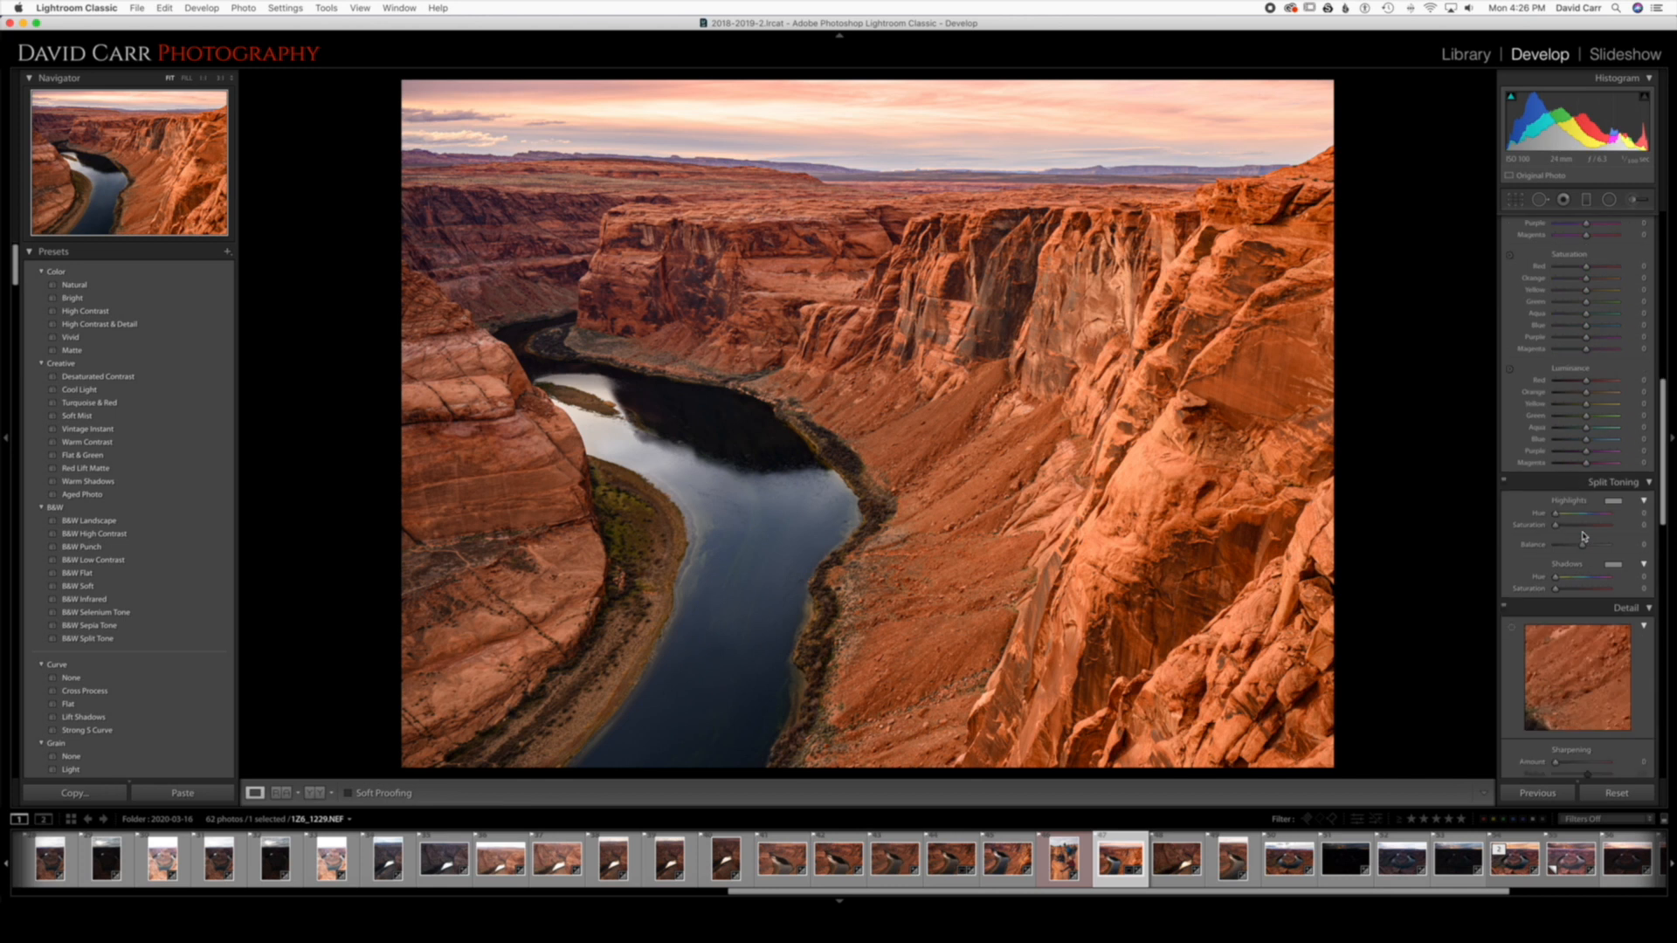
pyautogui.scroll(-5, 1583, 536)
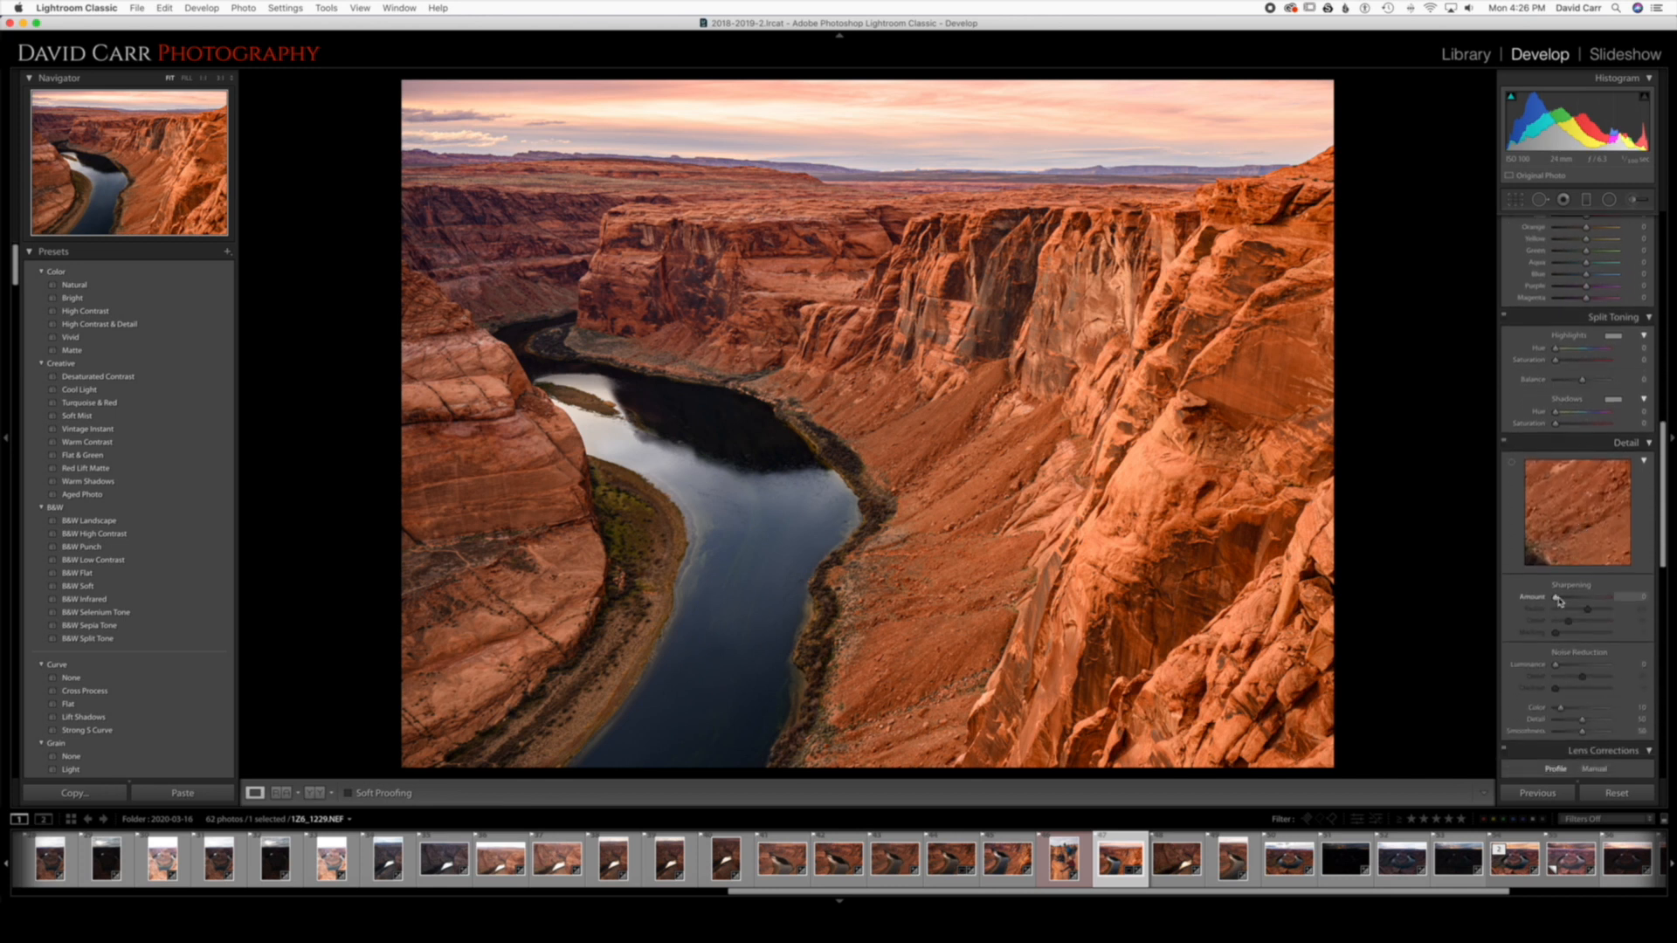
pyautogui.click(1577, 597)
pyautogui.click(955, 403)
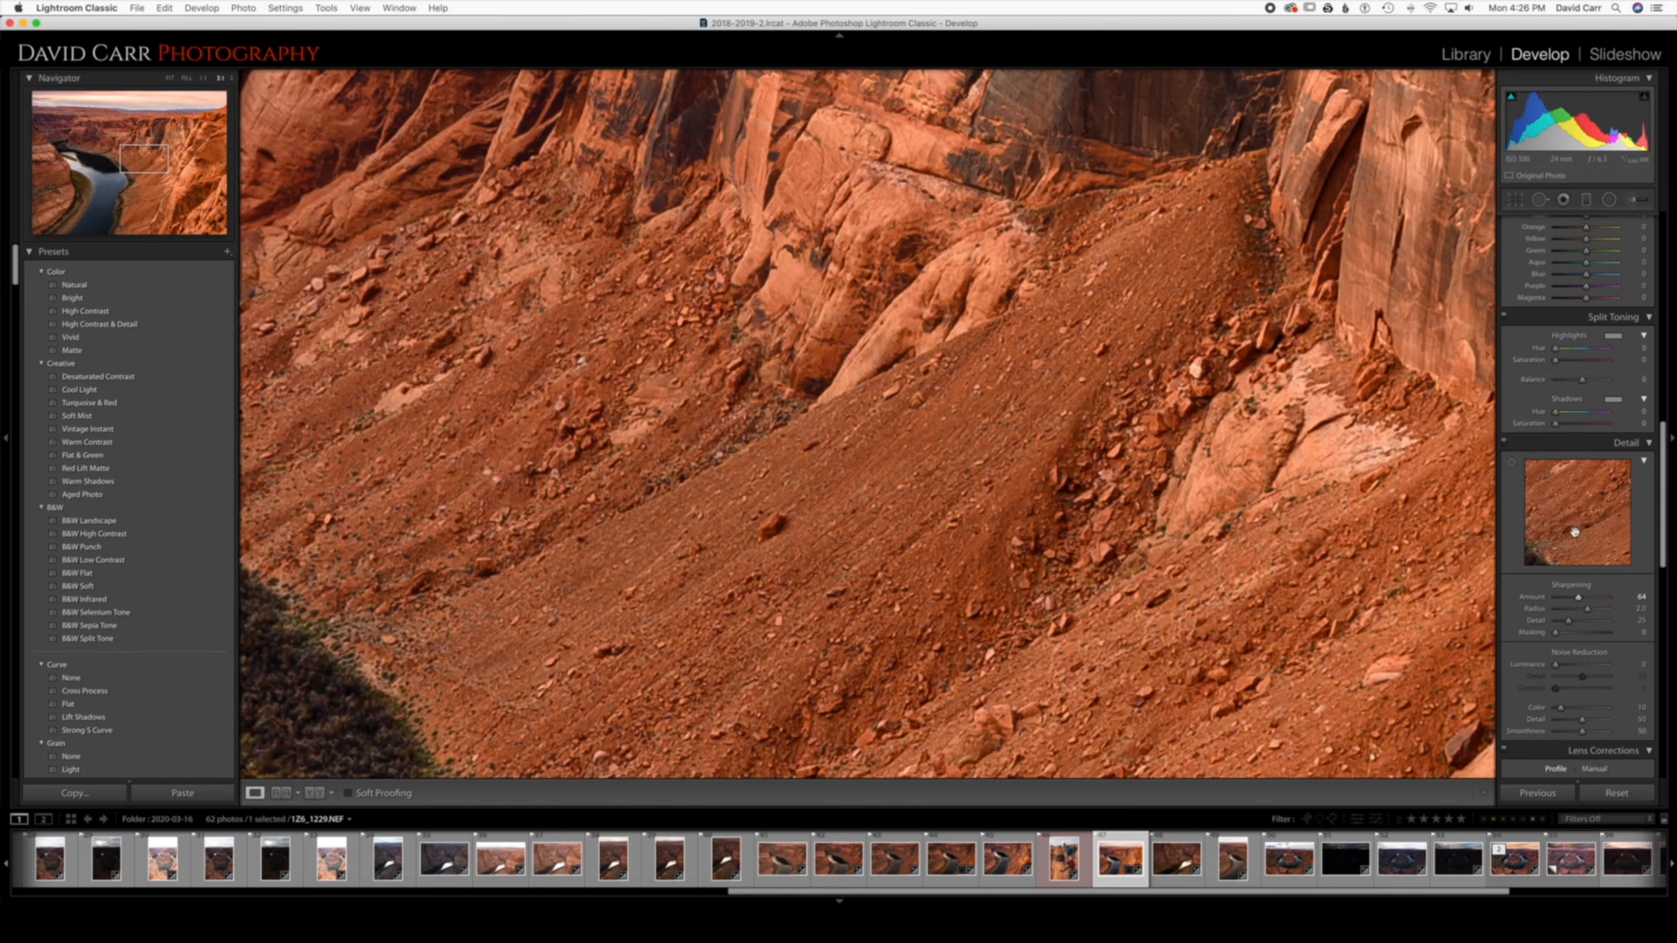
pyautogui.moveTo(1578, 599); pyautogui.dragTo(1533, 599)
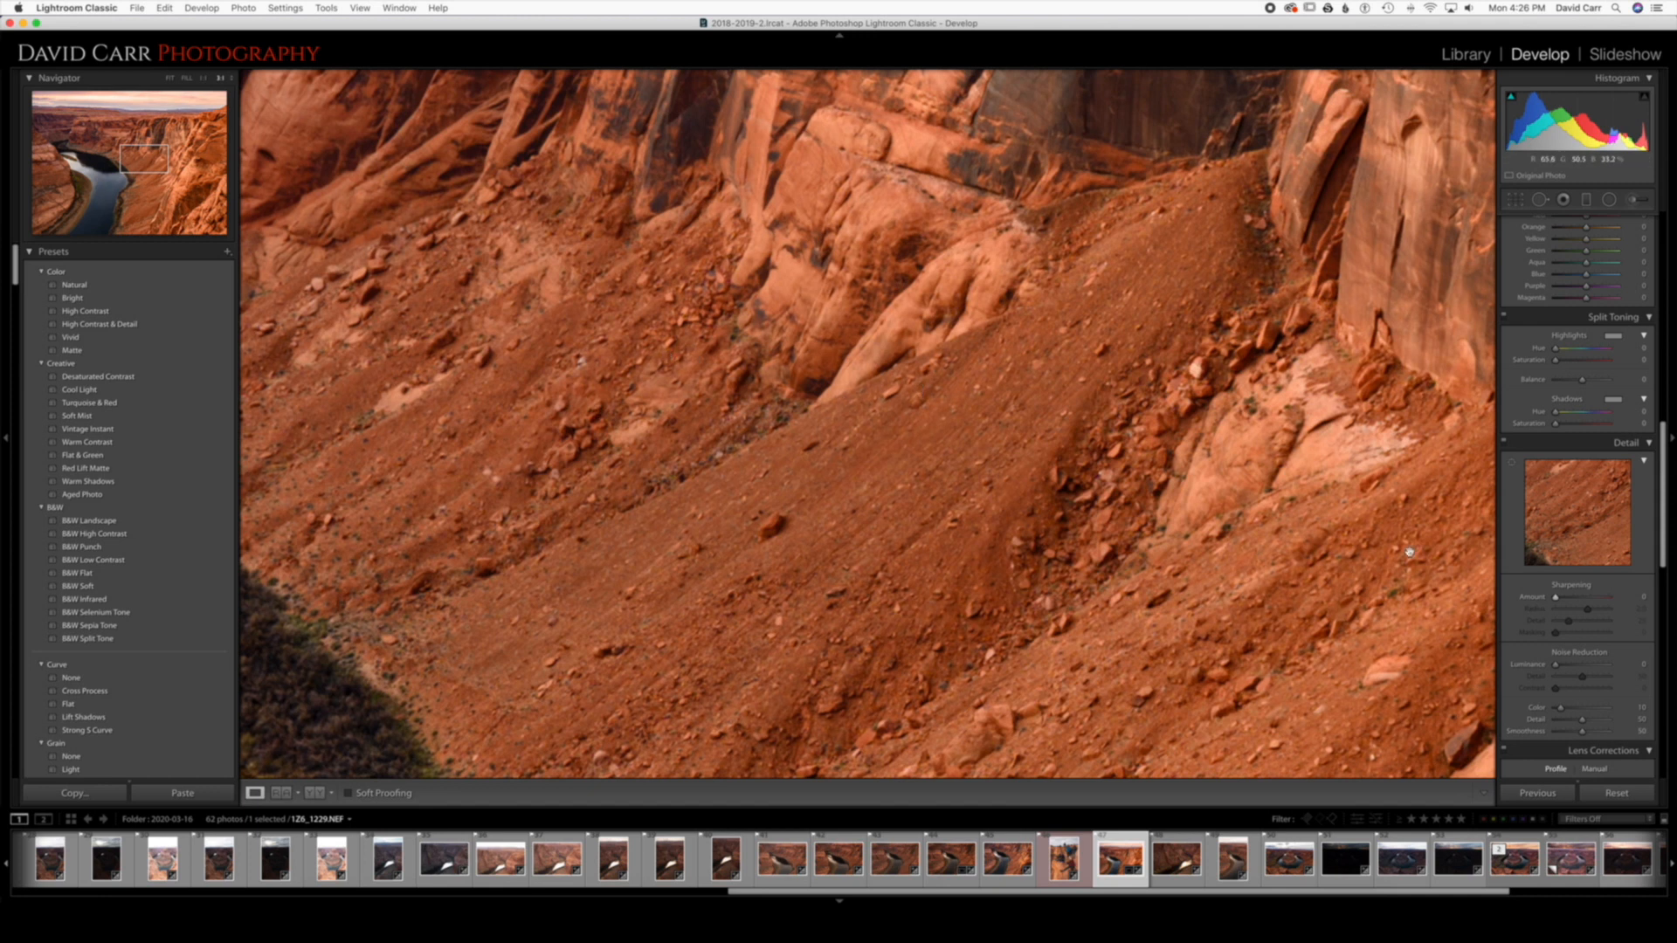
pyautogui.click(1577, 601)
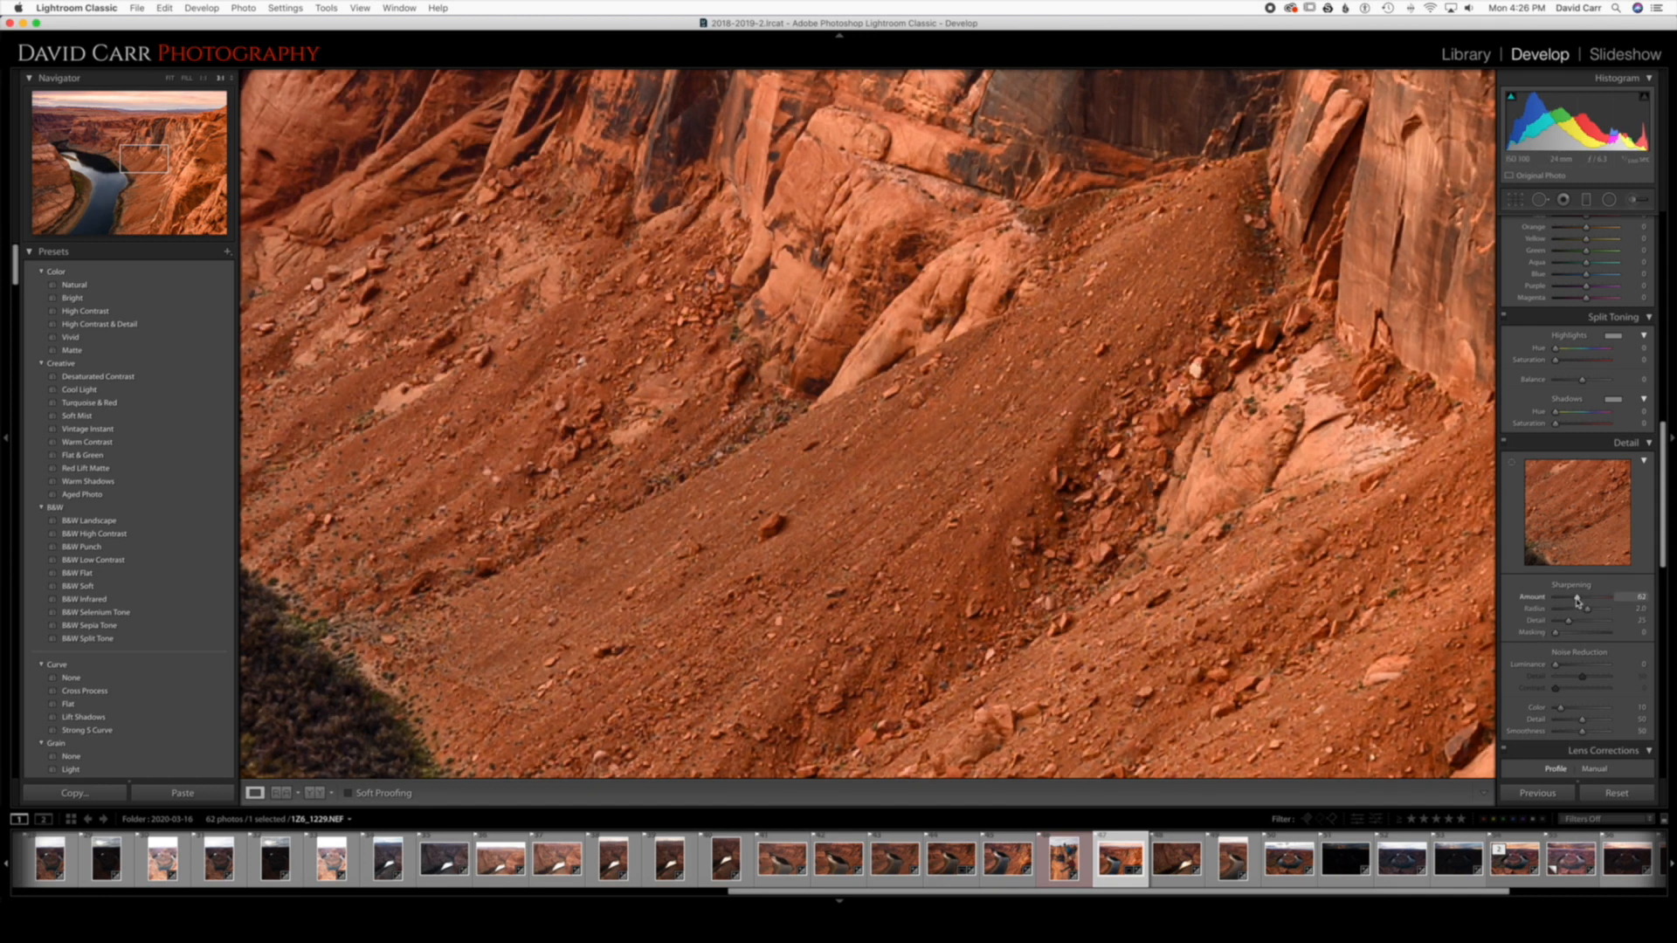
pyautogui.scroll(3, 1577, 602)
pyautogui.moveTo(1577, 642); pyautogui.dragTo(1660, 640)
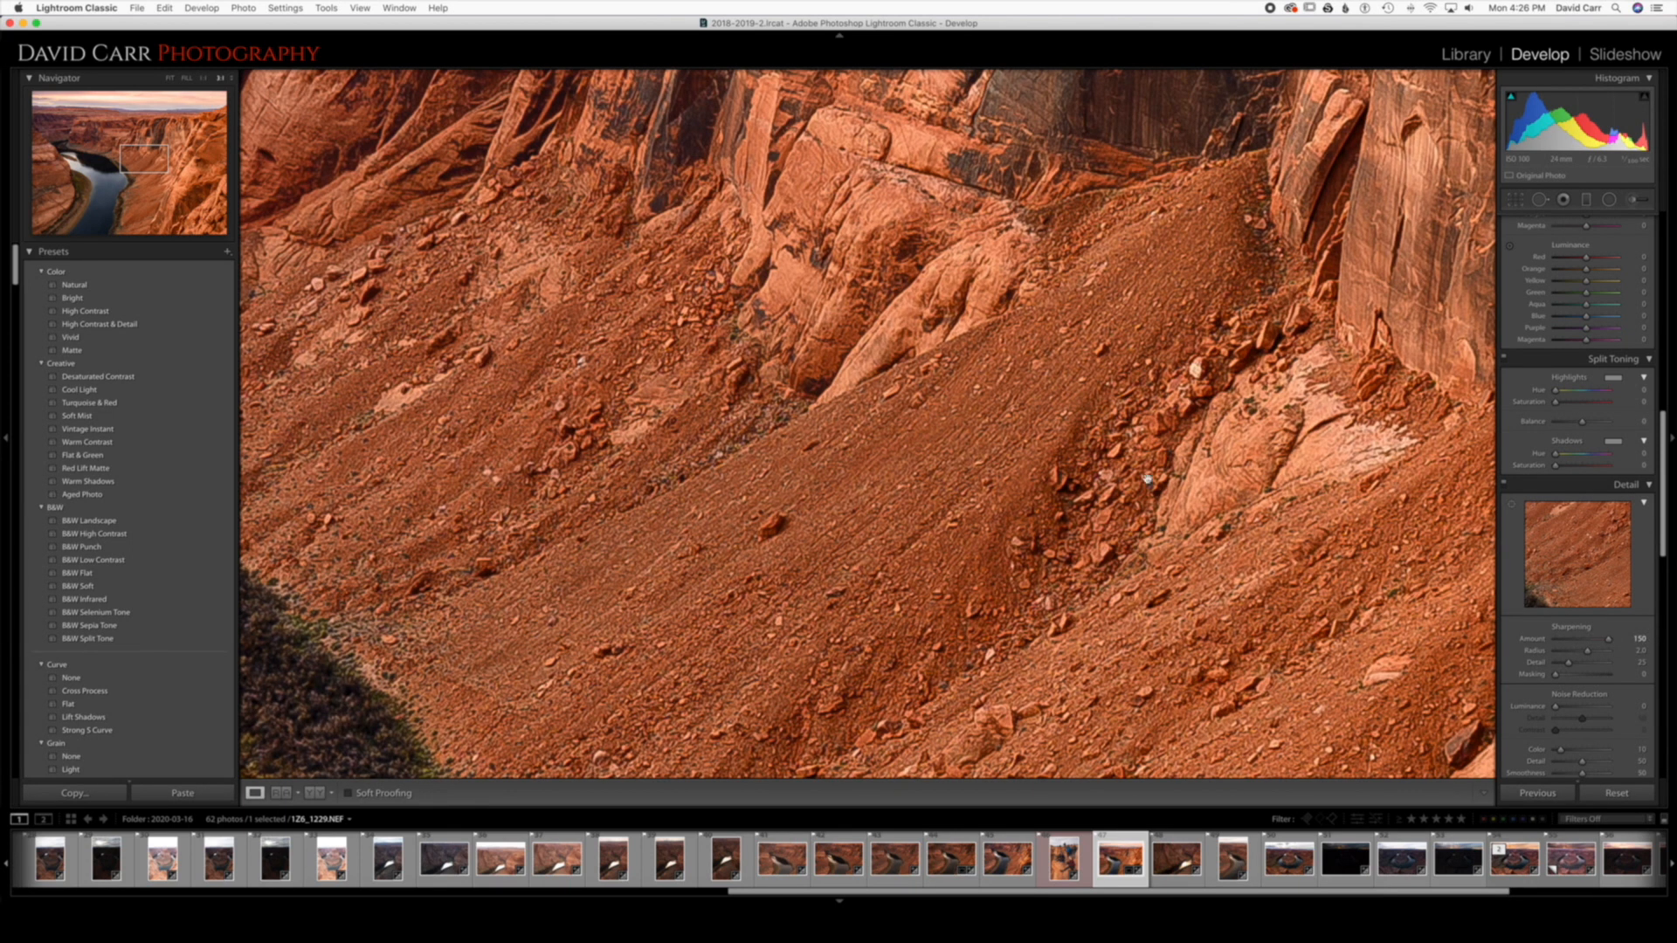
pyautogui.moveTo(1608, 641)
pyautogui.mouseDown()
pyautogui.moveTo(1546, 647)
pyautogui.moveTo(1621, 643)
pyautogui.moveTo(1587, 646)
pyautogui.mouseUp()
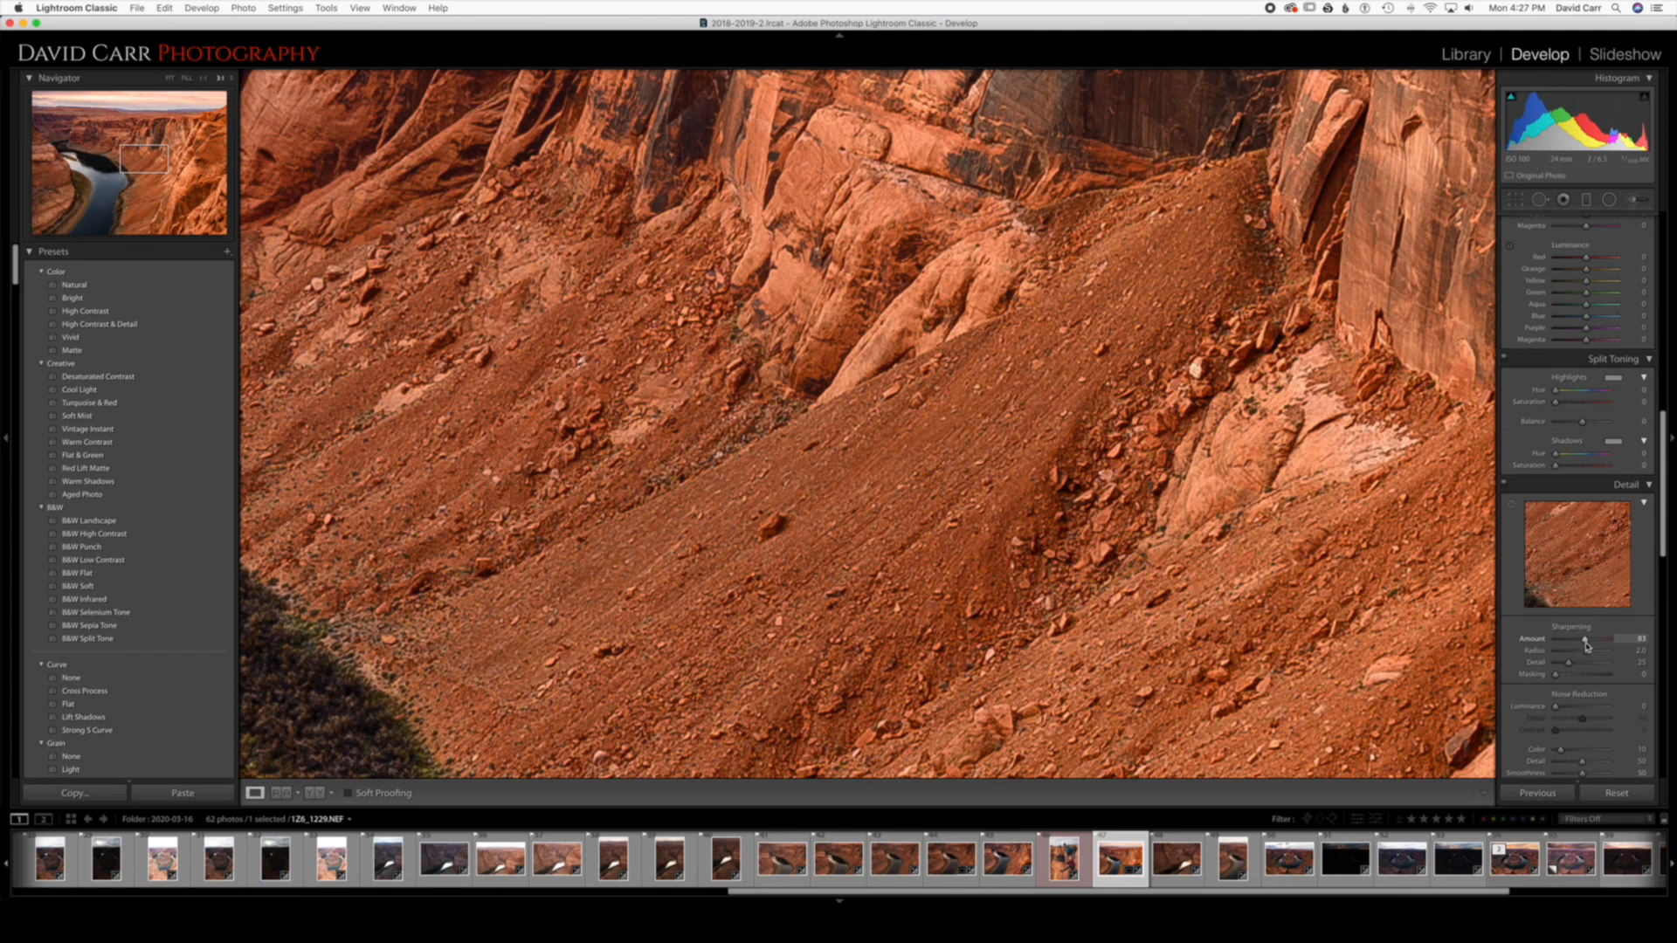
# Compare the whole photo before and after the edits several times.
pyautogui.click(977, 439)
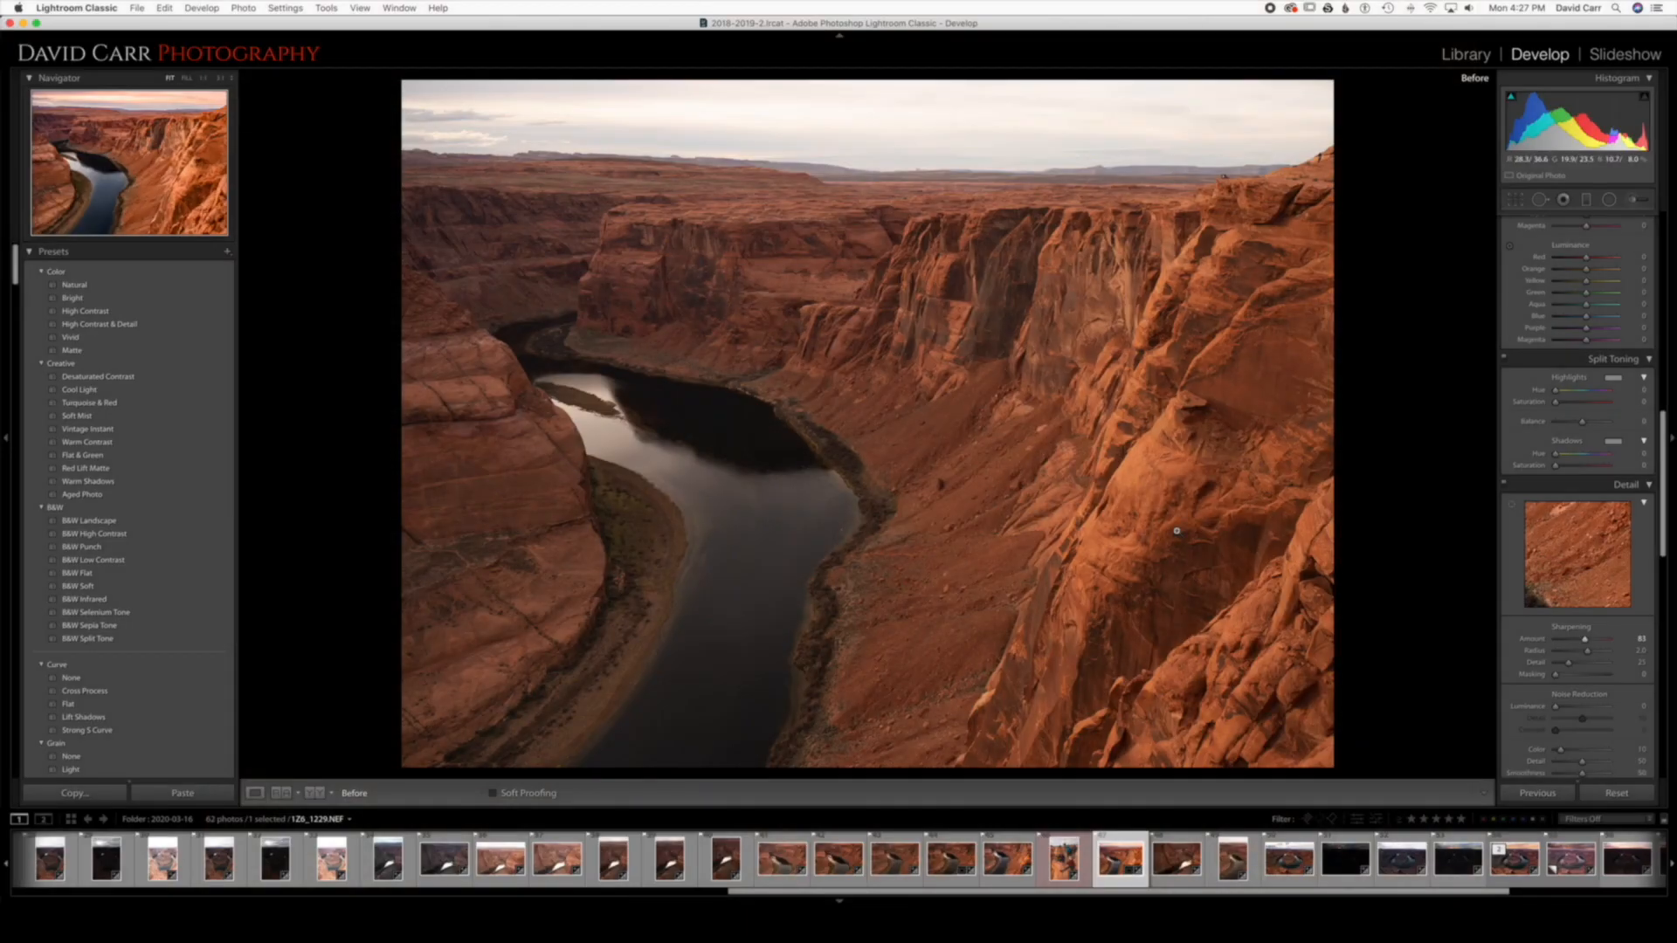
pyautogui.press('\\')
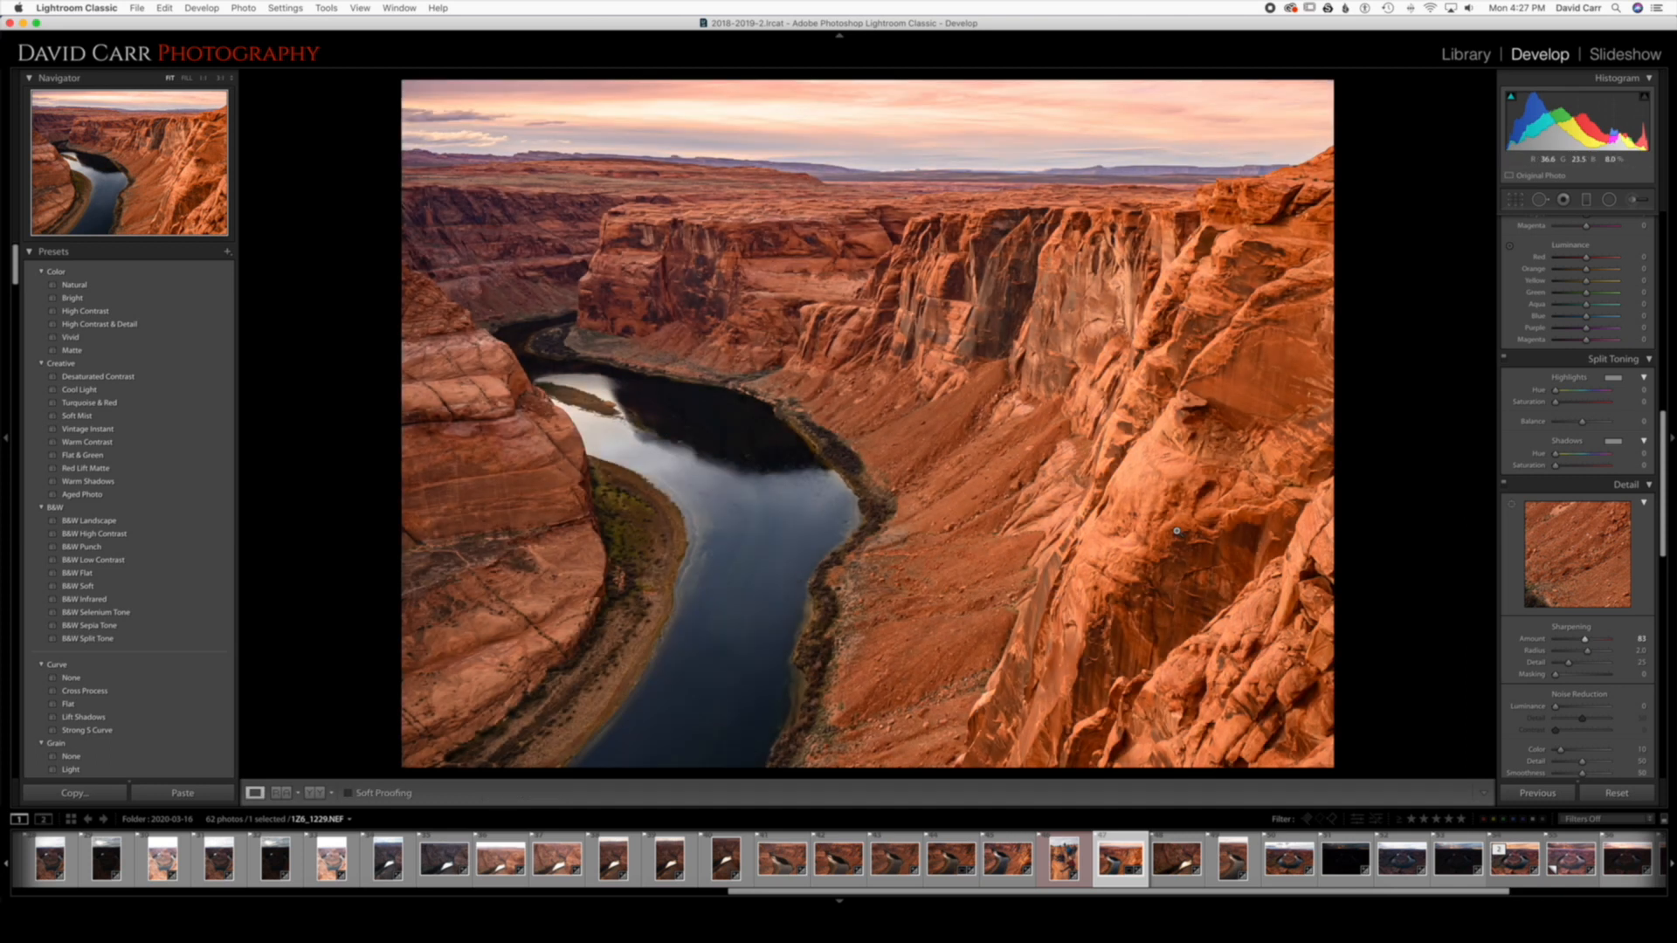
pyautogui.press('\\')
pyautogui.press('\\')
pyautogui.press('\\')
pyautogui.press('\\')
# Try lowering Vibrance slightly and reset it to its default.
pyautogui.scroll(10, 1590, 373)
pyautogui.scroll(-1, 1589, 374)
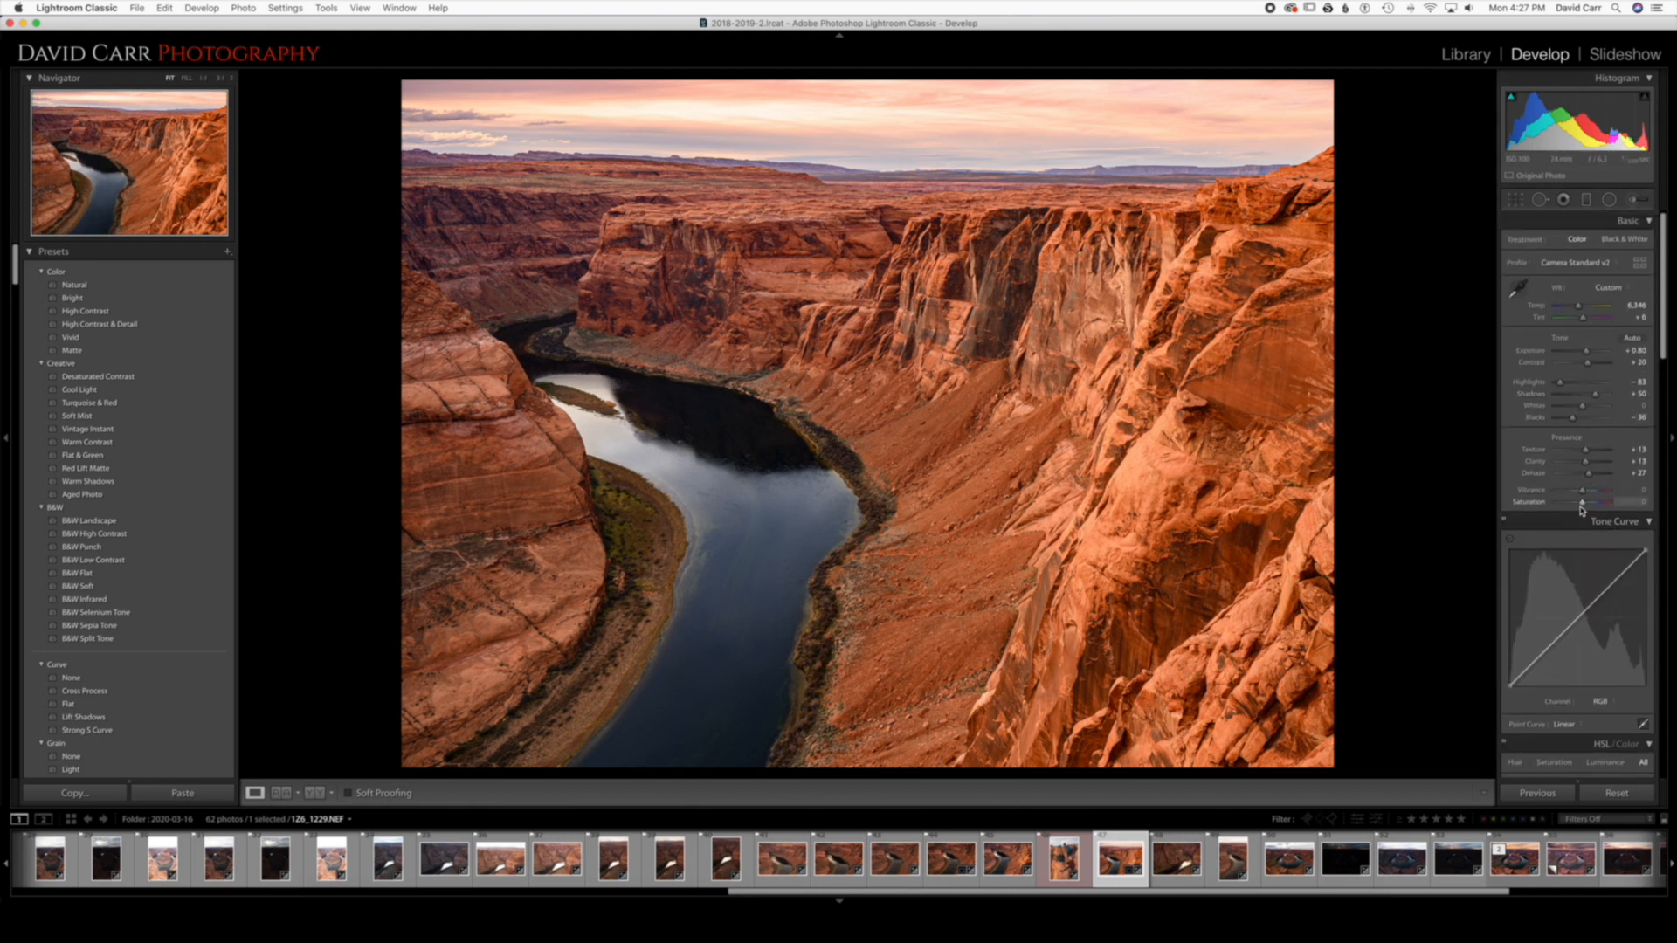
pyautogui.moveTo(1581, 490); pyautogui.dragTo(1581, 494)
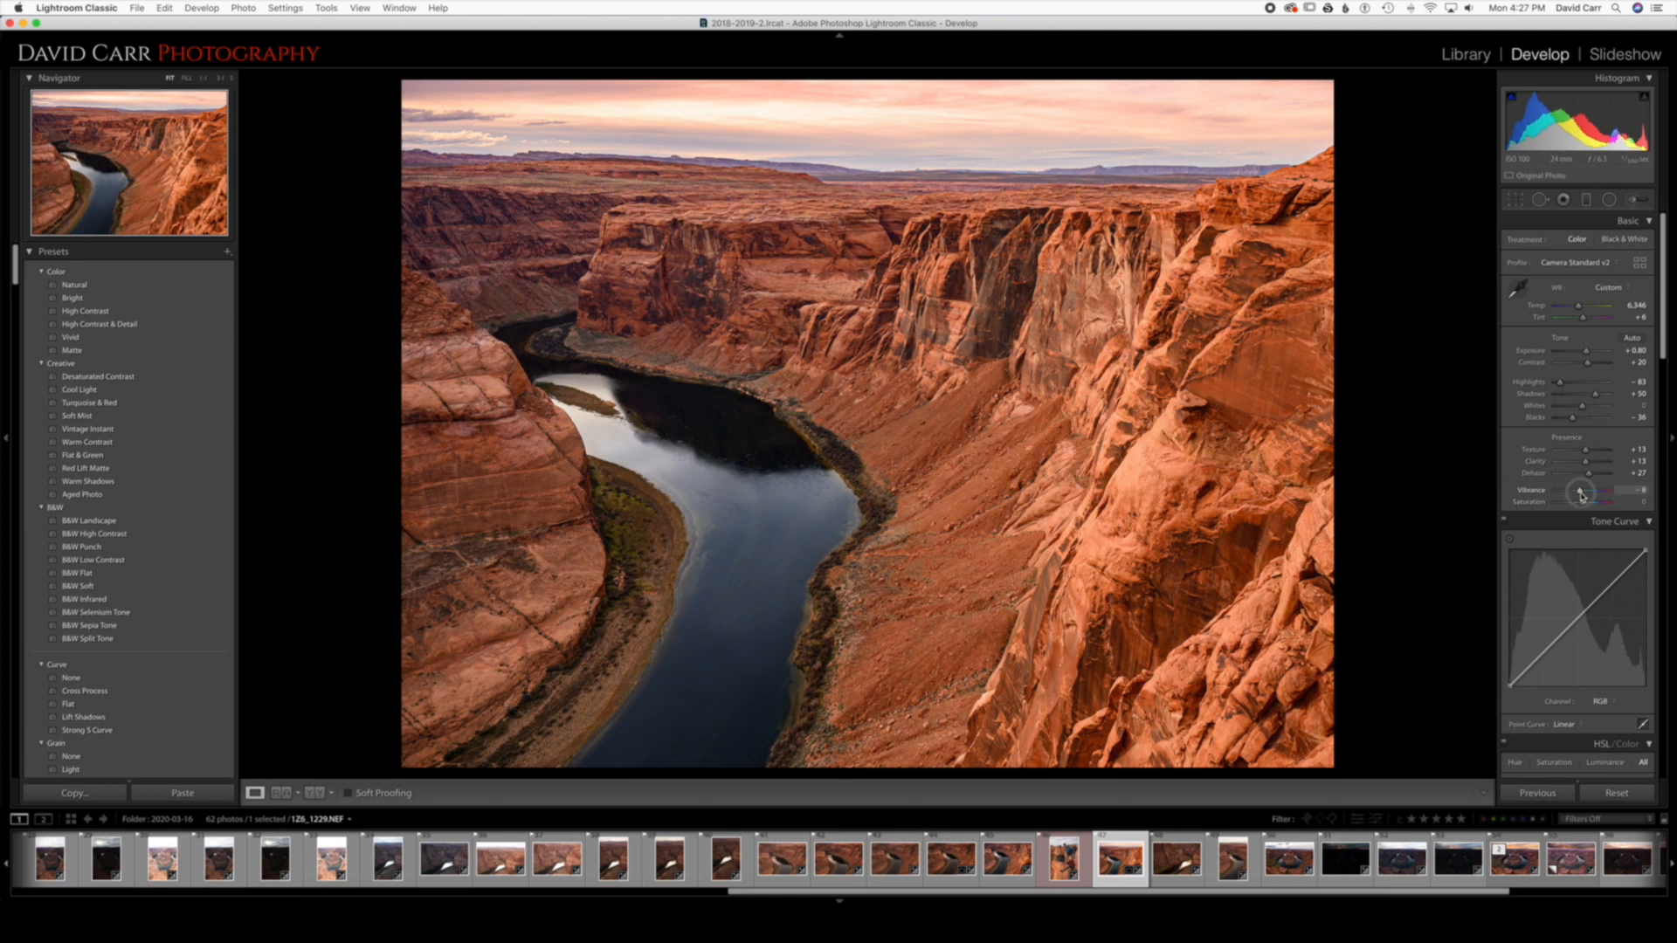
pyautogui.doubleClick(1580, 494)
# Preview the photo with lights out at a Saturation of -10, reset it, and set Saturation to -2.
pyautogui.moveTo(1583, 507); pyautogui.dragTo(1580, 508)
pyautogui.press('l')
pyautogui.press('l')
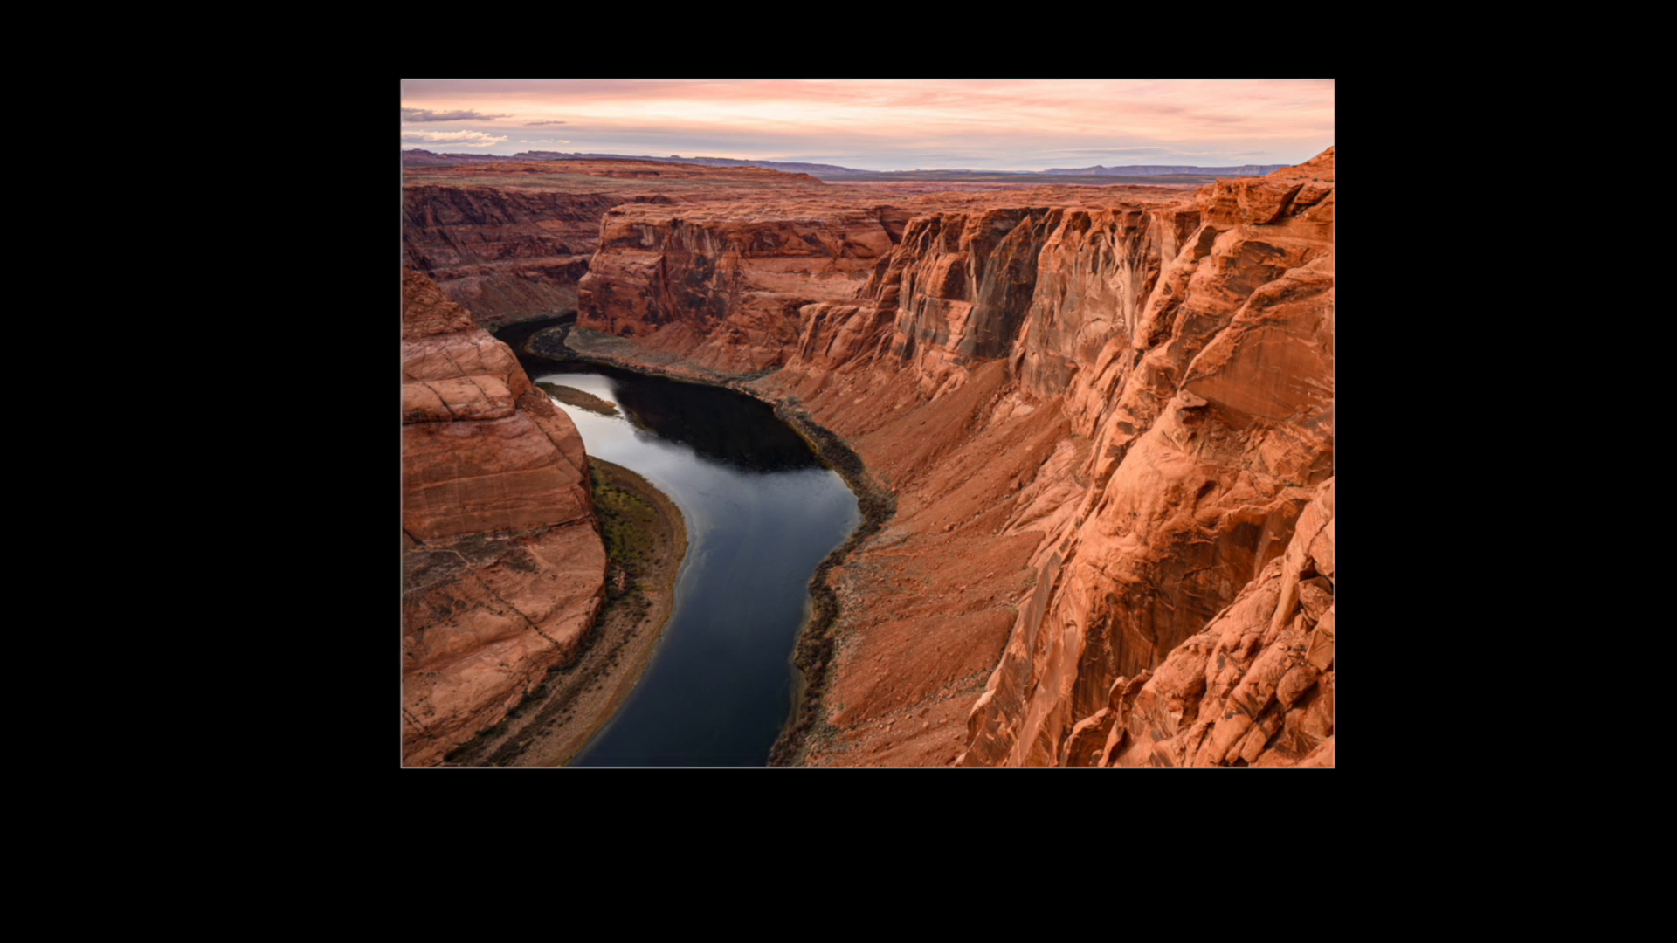
pyautogui.press('l')
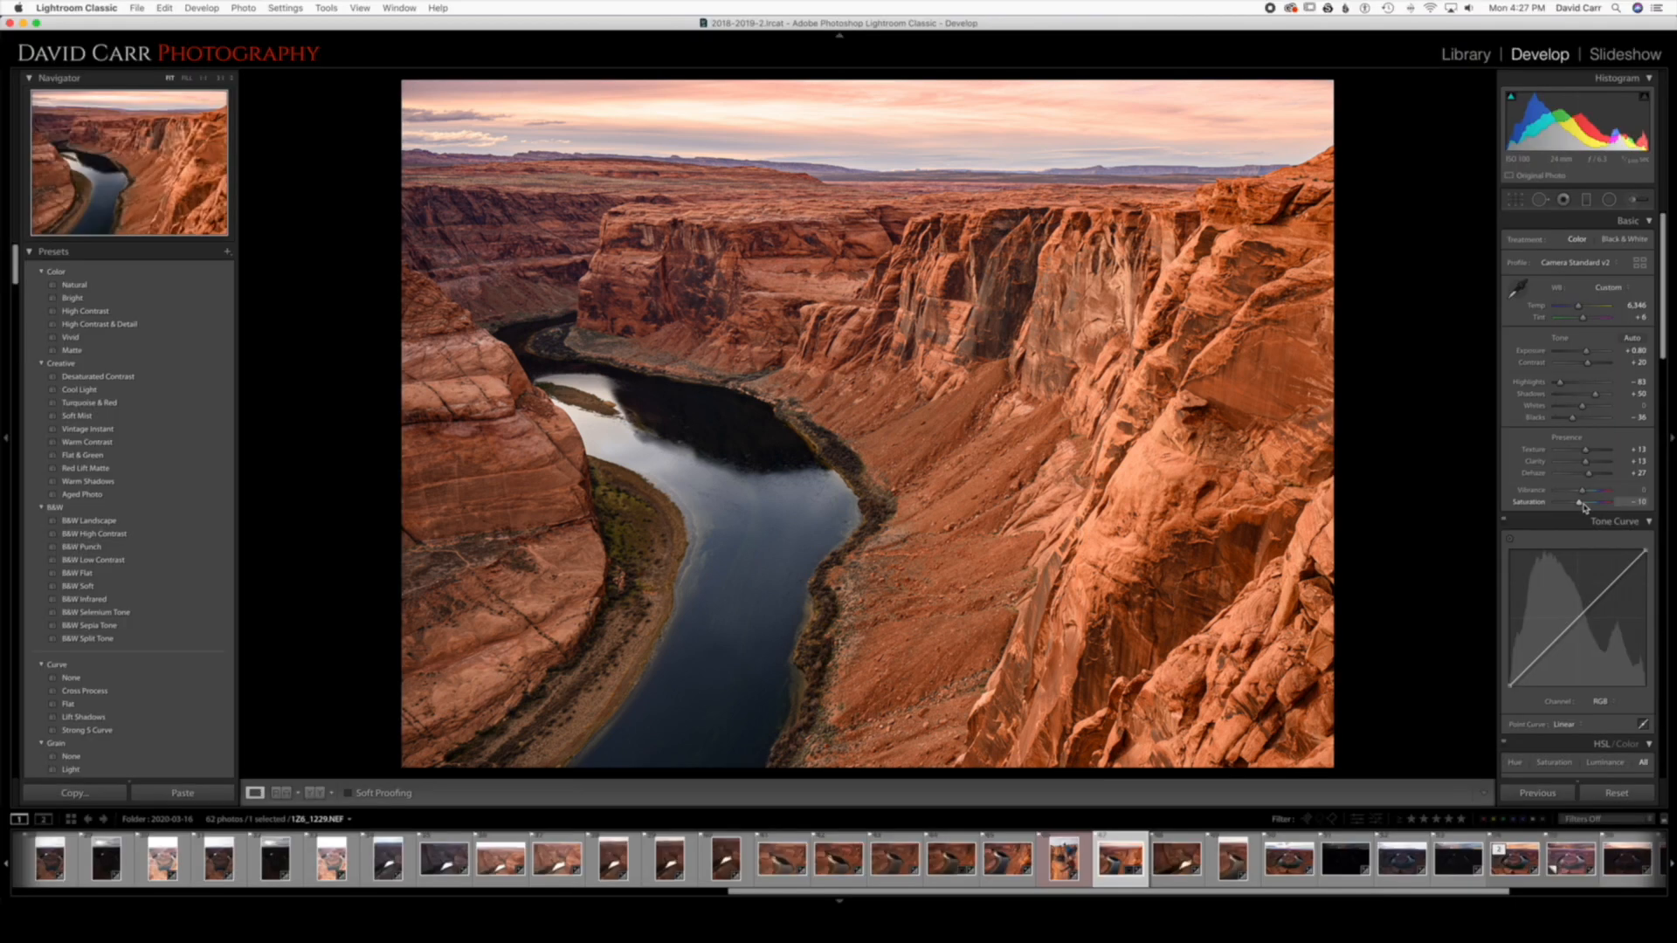
pyautogui.doubleClick(1583, 505)
pyautogui.moveTo(1583, 505); pyautogui.dragTo(1582, 504)
# Create a virtual copy of the edited photo, check it against the original, and reselect the copy.
pyautogui.press('super+e')
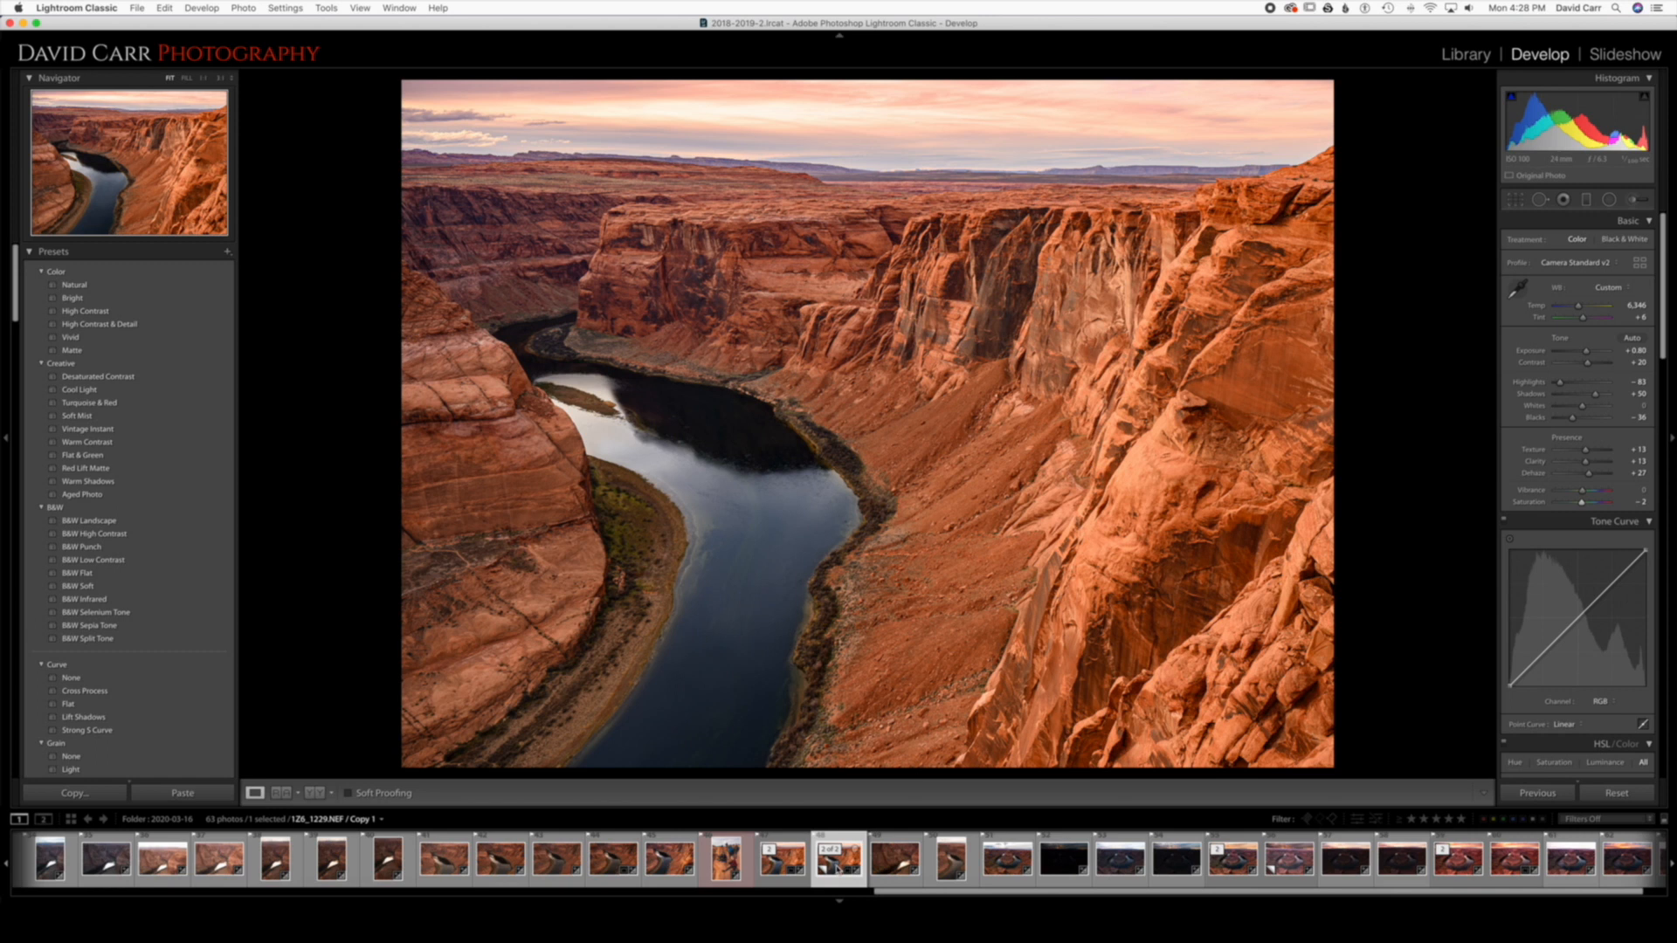
pyautogui.press('Left')
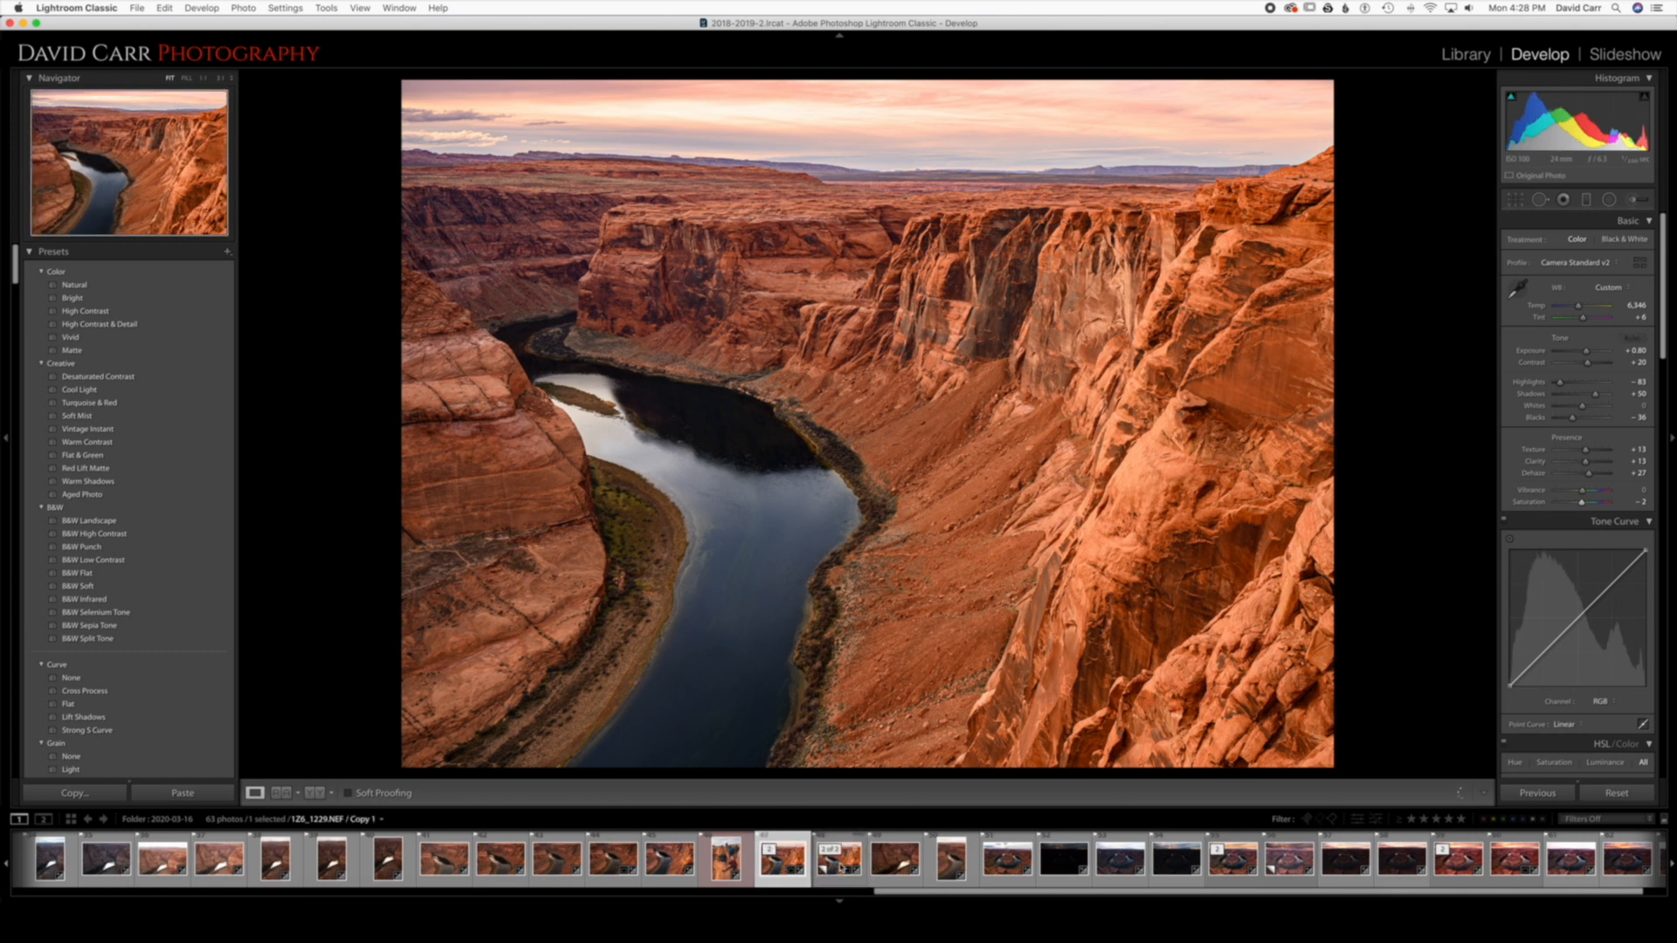
pyautogui.click(840, 866)
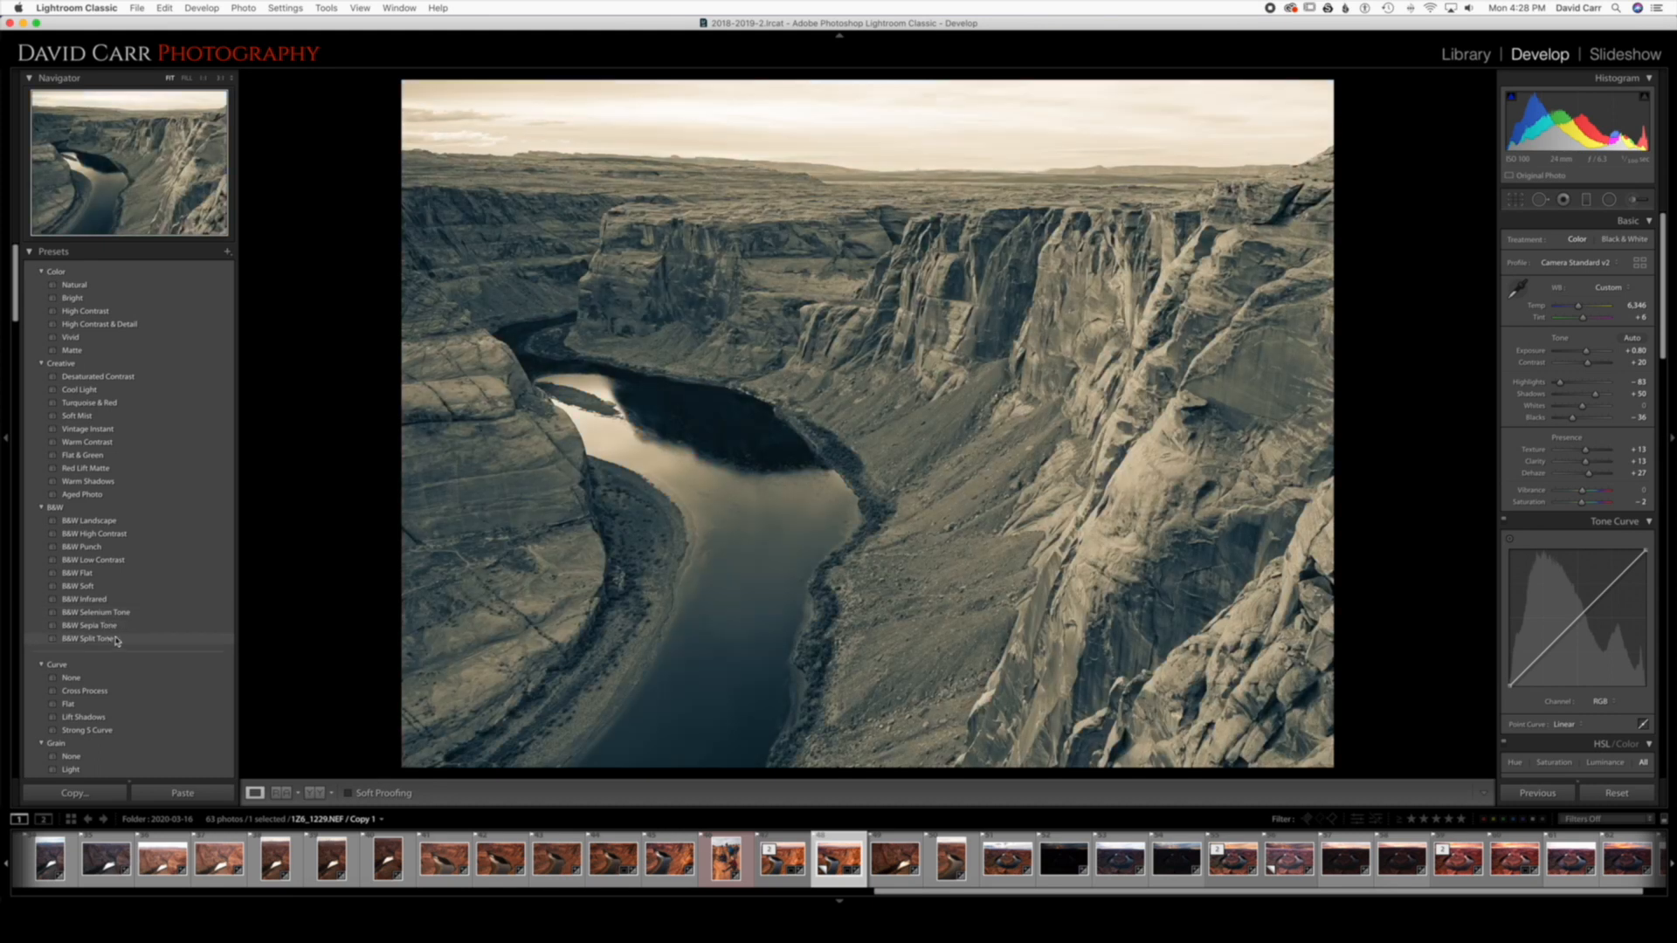
# Turn the virtual copy black and white by setting both Saturation and Vibrance to -100.
pyautogui.scroll(-5, 140, 612)
pyautogui.scroll(-5, 148, 594)
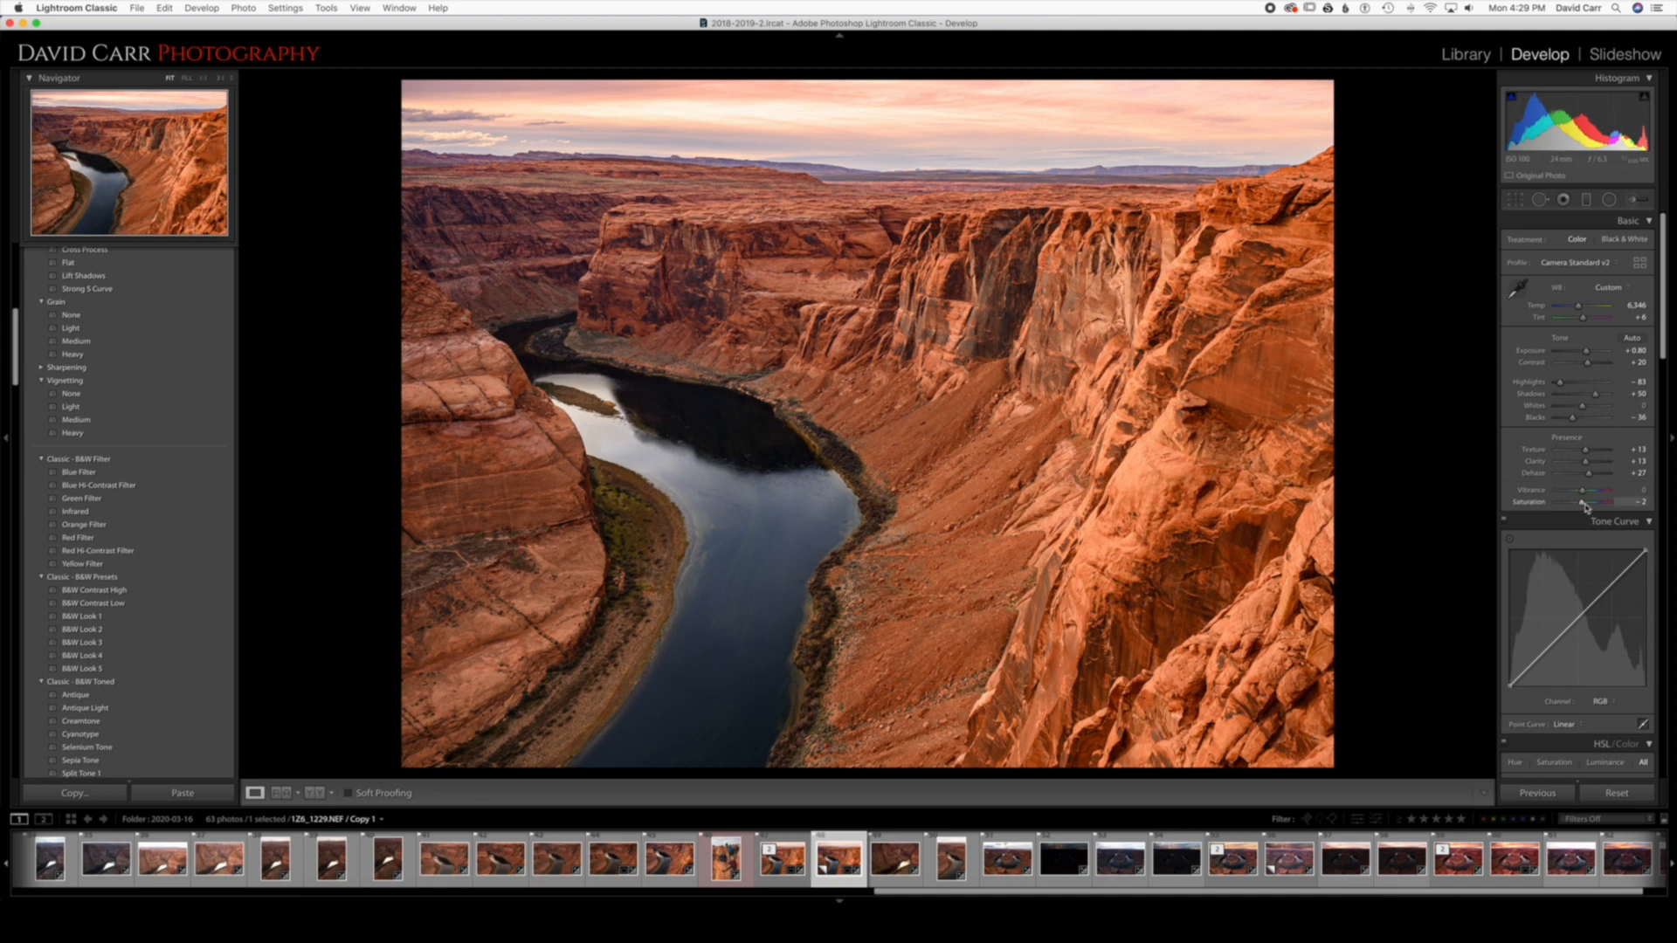
pyautogui.moveTo(1583, 505); pyautogui.dragTo(1541, 506)
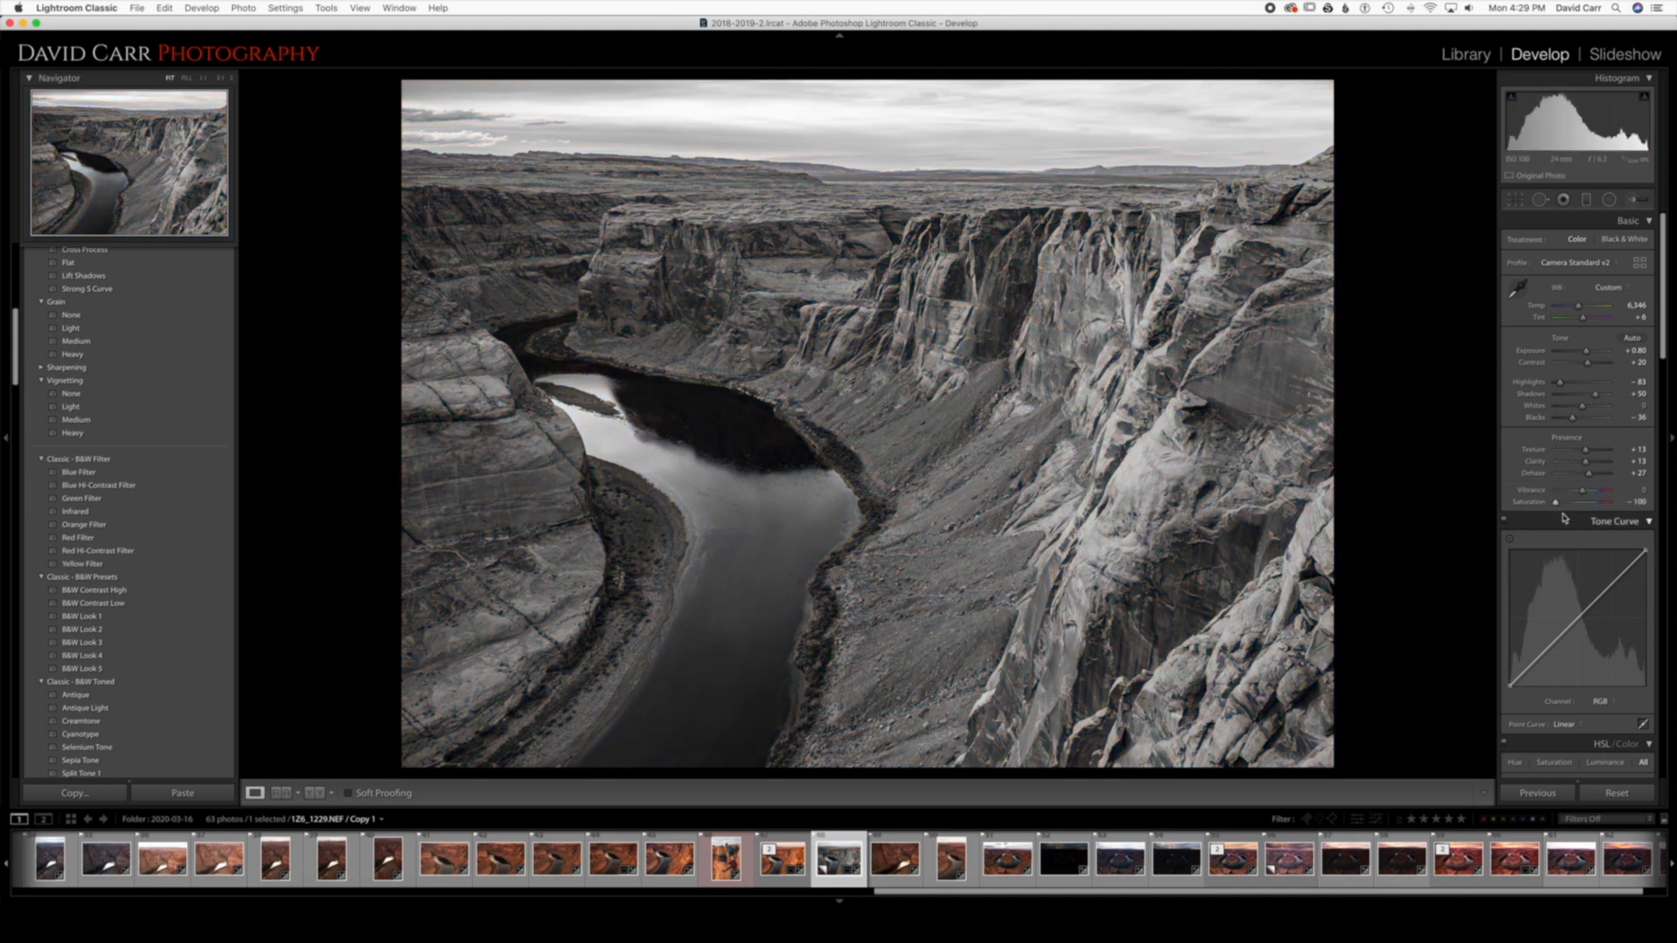
pyautogui.moveTo(1582, 490); pyautogui.dragTo(1541, 493)
# Set Exposure to +0.65, Contrast to +44, Shadows to +82 and Blacks to -62 on the copy, and raise Texture.
pyautogui.moveTo(1587, 356); pyautogui.dragTo(1566, 420)
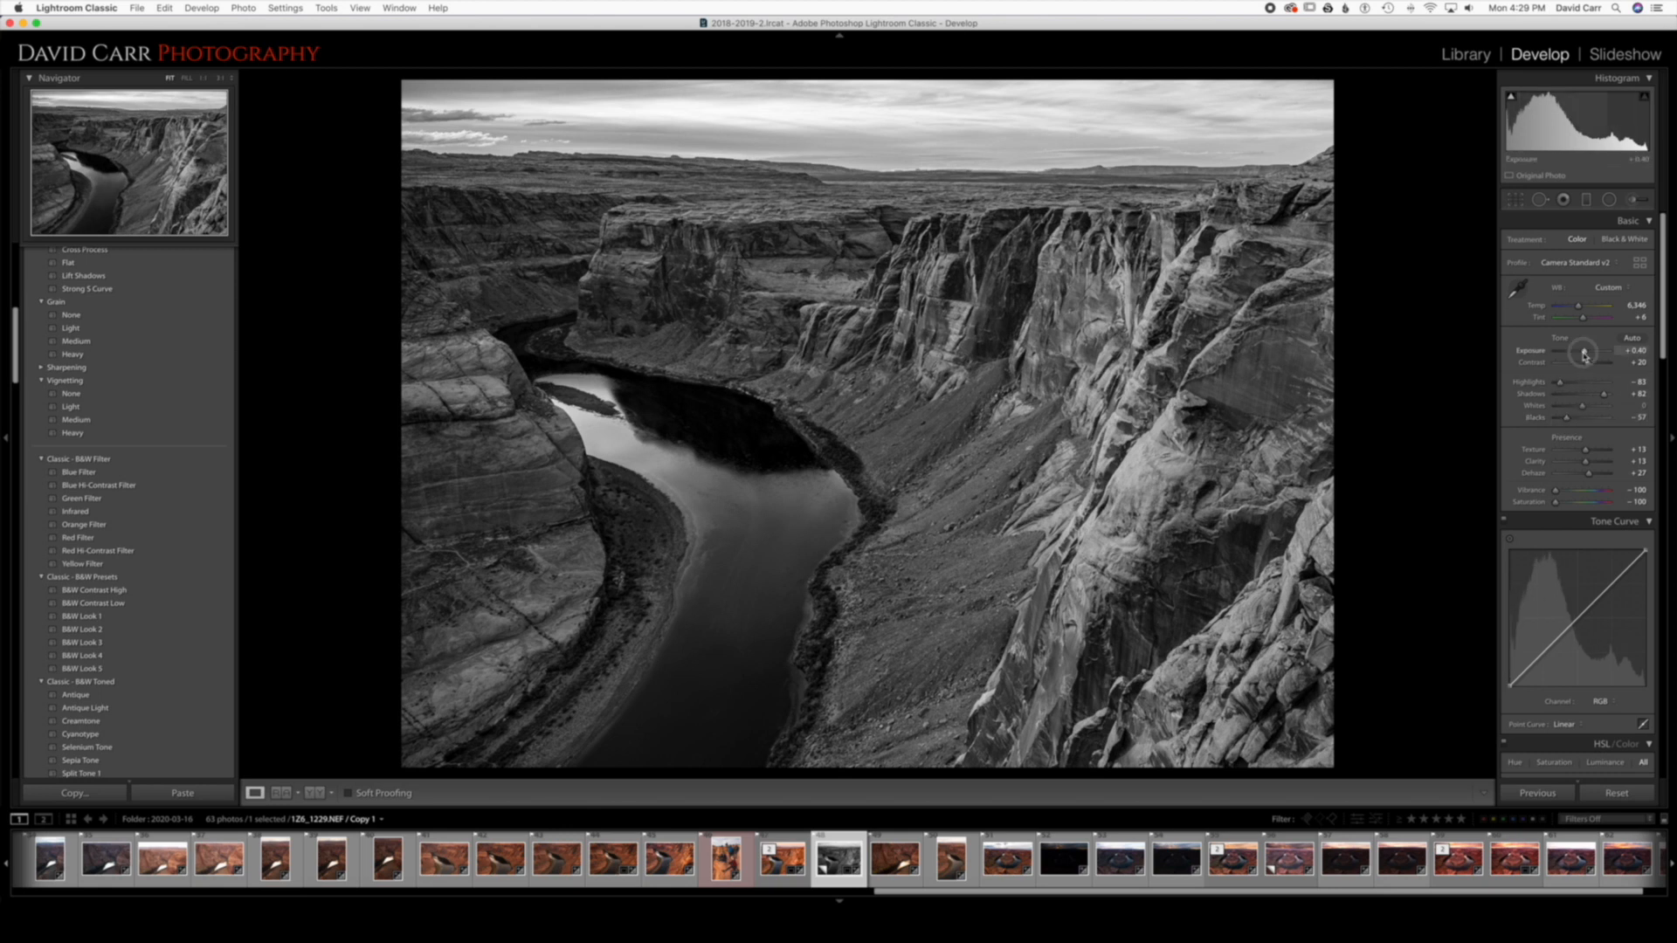
pyautogui.moveTo(1584, 356); pyautogui.dragTo(1586, 356)
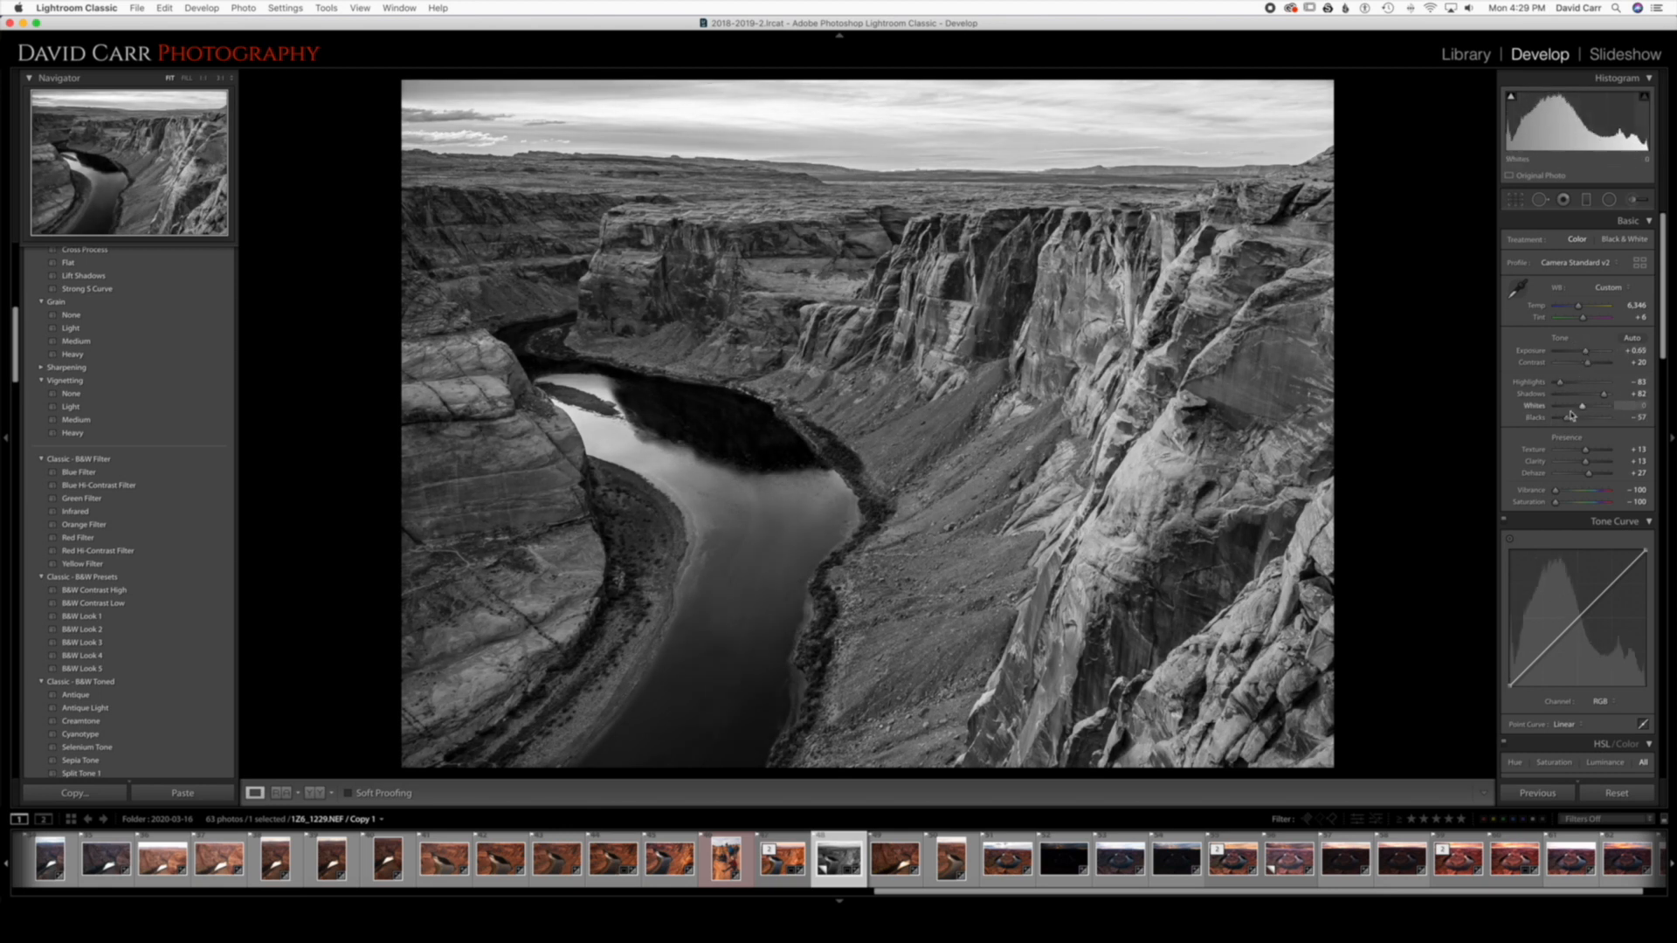
pyautogui.moveTo(1567, 420); pyautogui.dragTo(1594, 368)
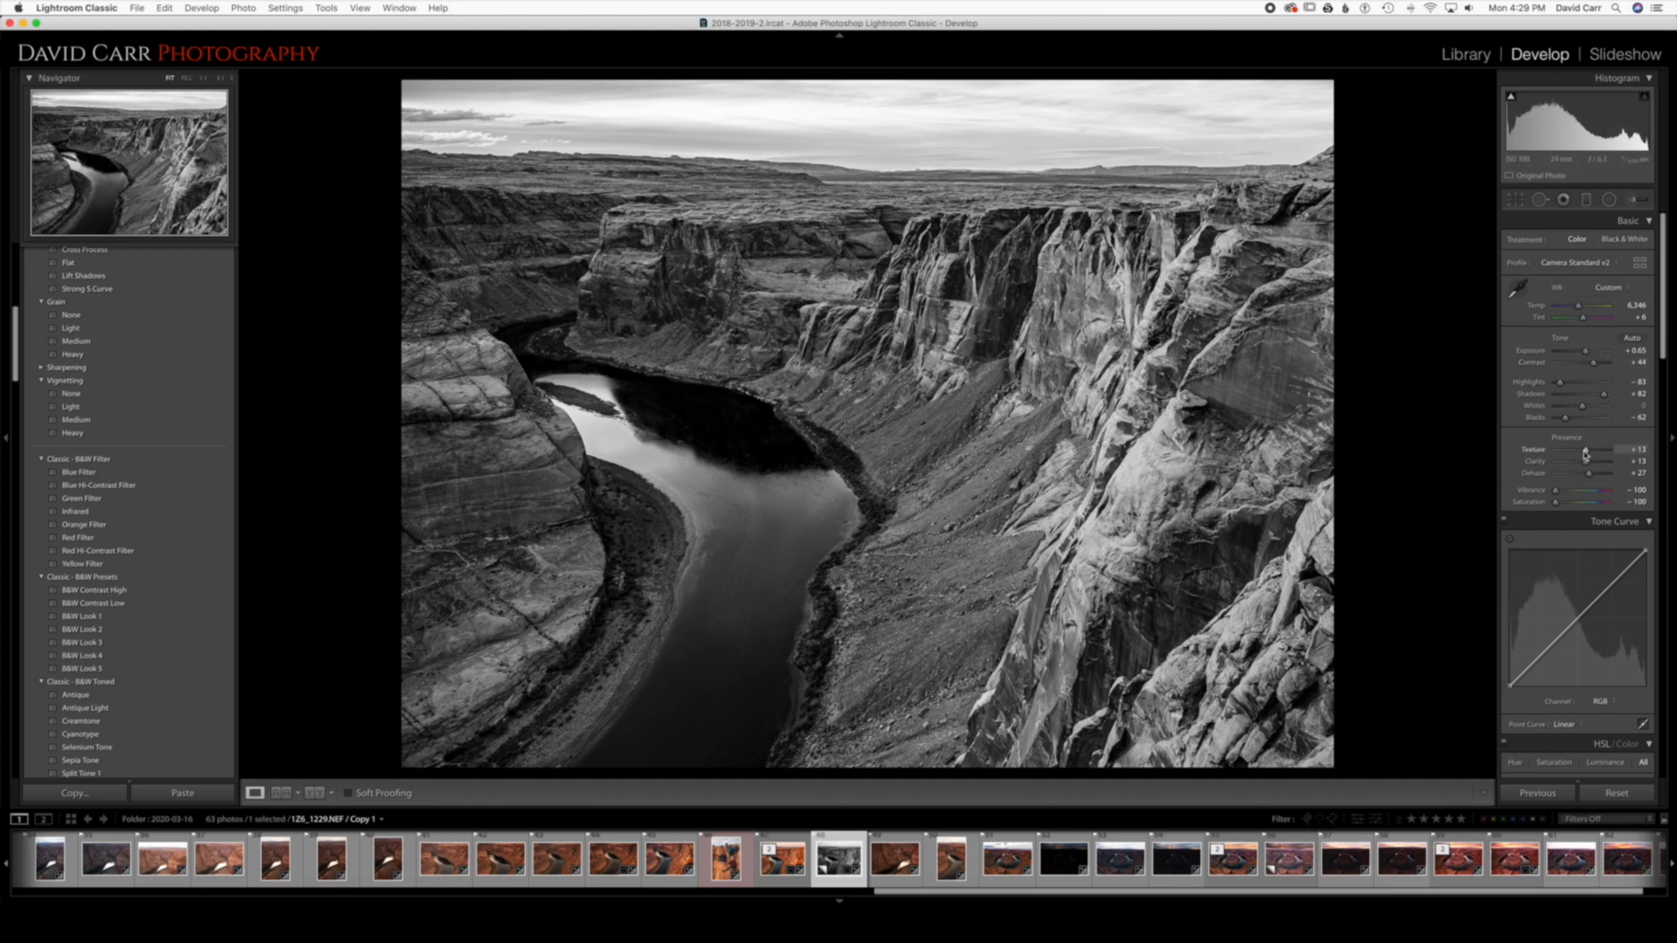
pyautogui.moveTo(1587, 455); pyautogui.dragTo(1595, 457)
# Try a post-crop vignette amount of -3 and reset it.
pyautogui.scroll(-15, 1590, 459)
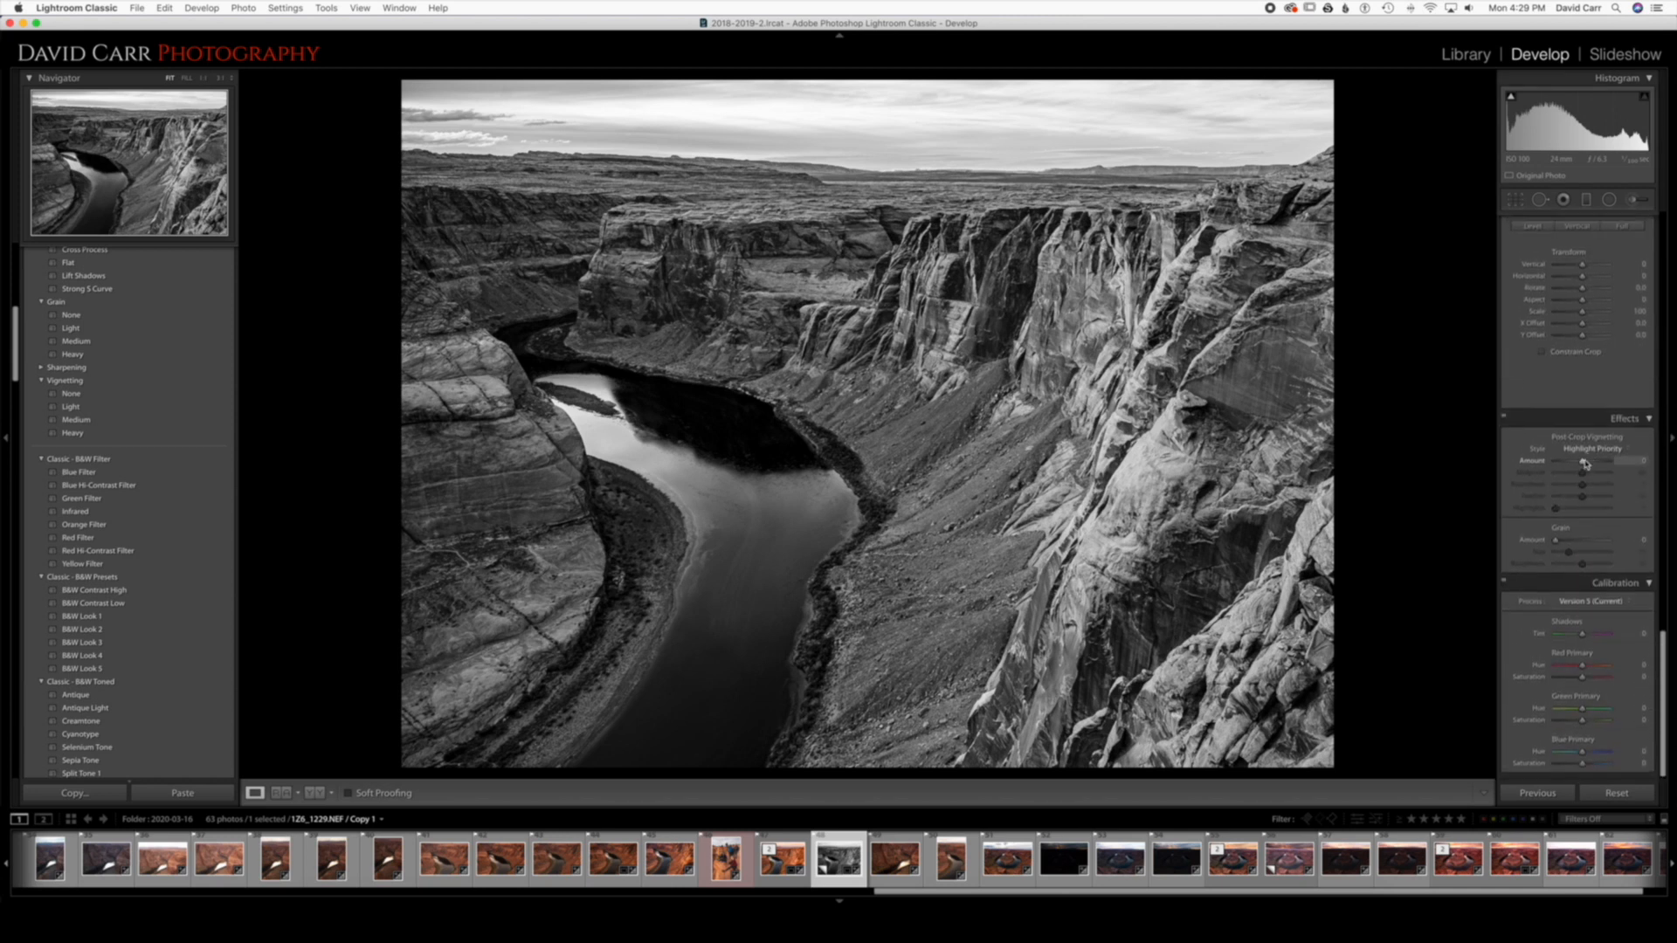
pyautogui.moveTo(1583, 468); pyautogui.dragTo(1580, 468)
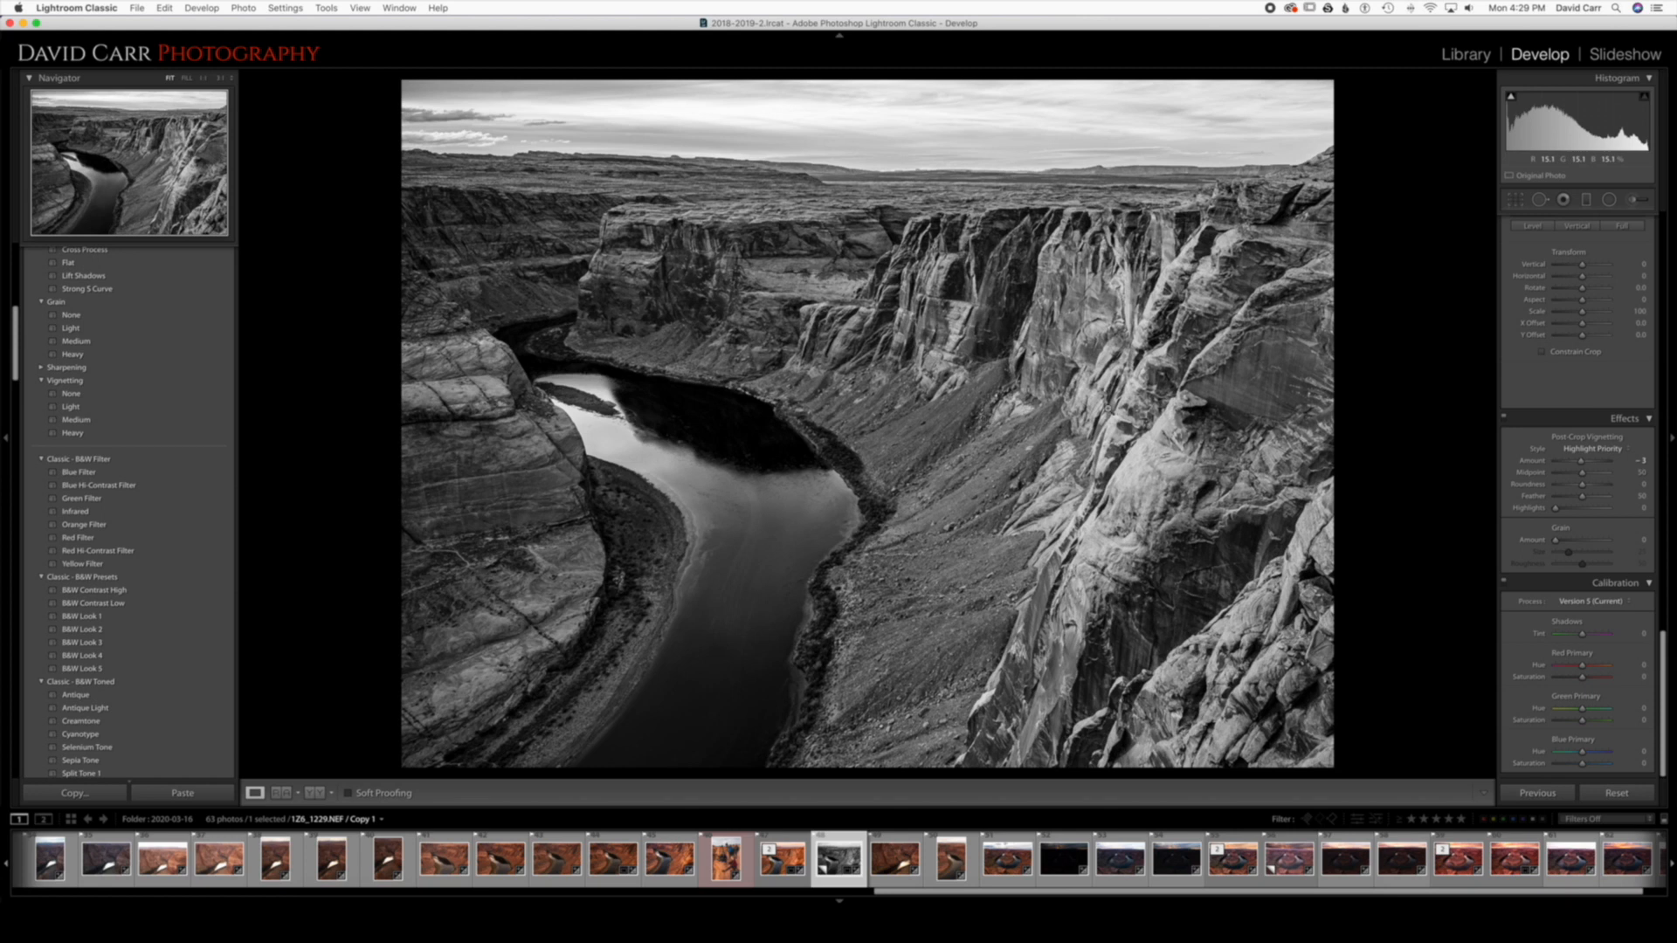
pyautogui.doubleClick(1580, 463)
# Draw a radial filter ellipse over the river bend using the Burn (Darken) effect.
pyautogui.press('shift')
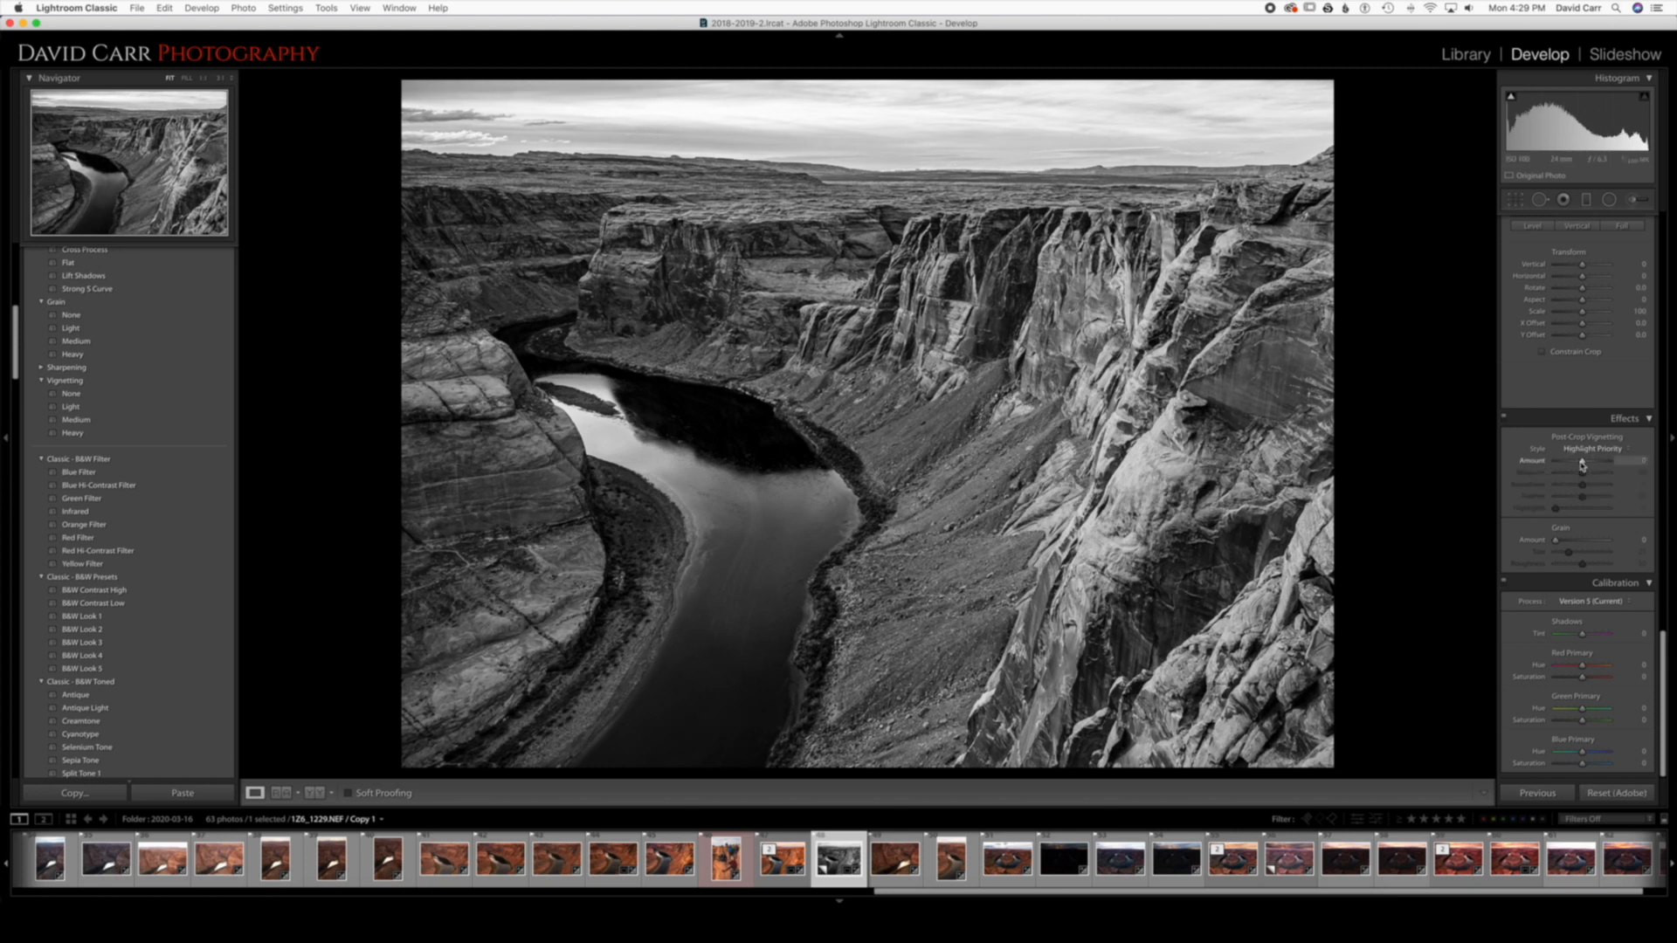
pyautogui.hotkey('shift', 'm')
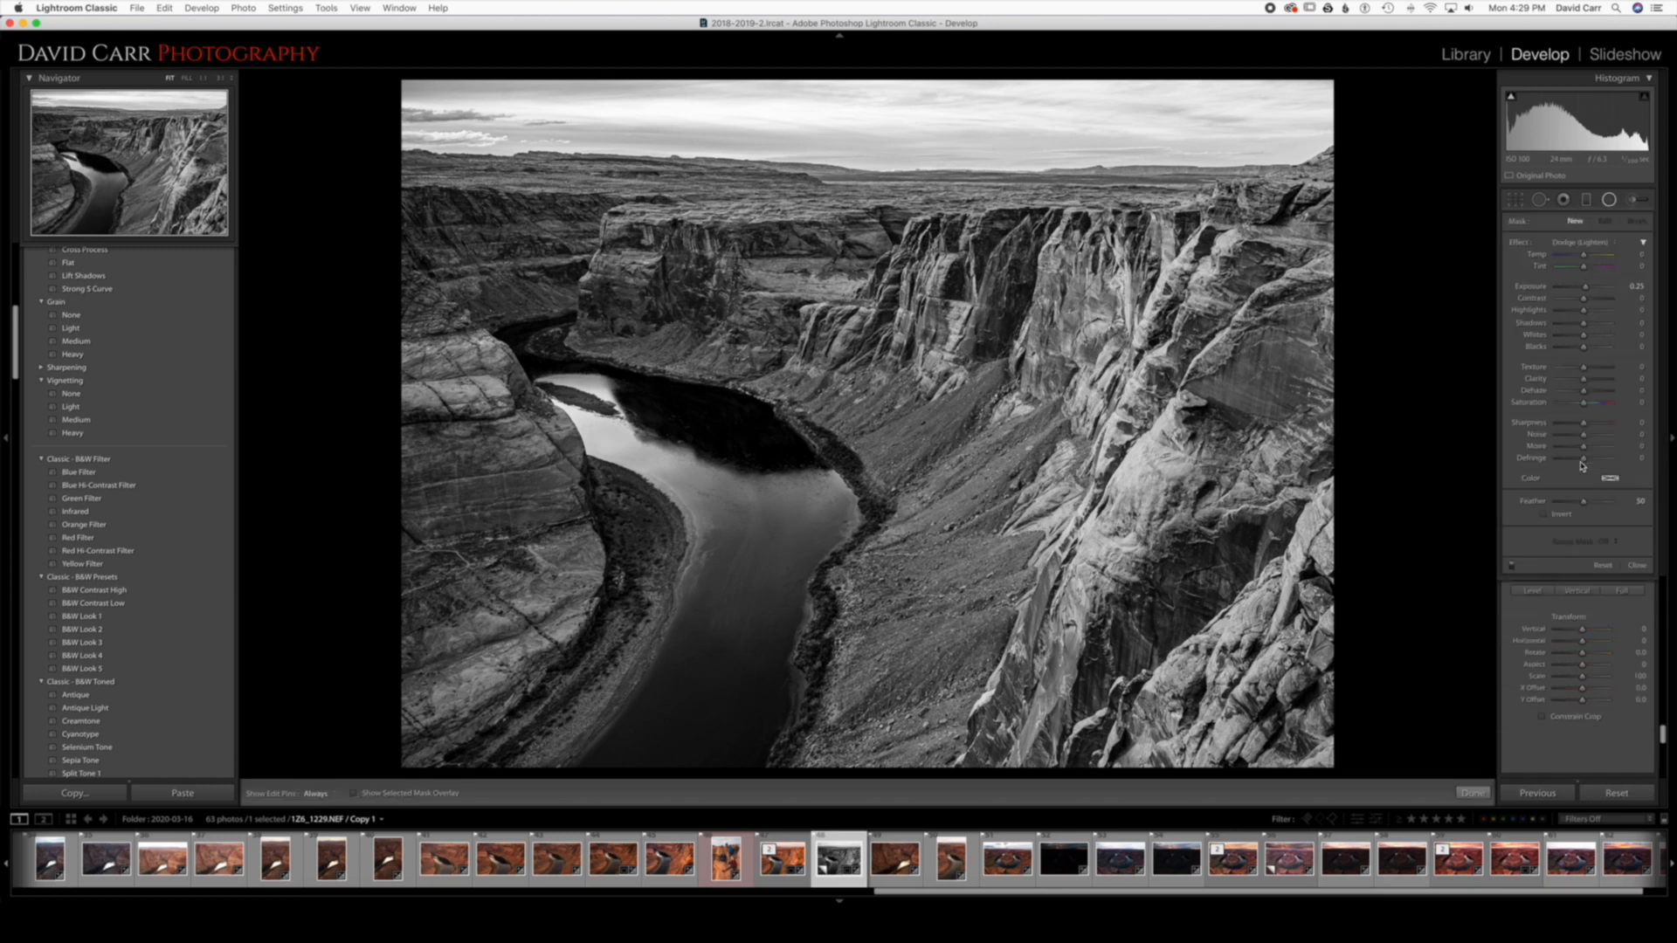
pyautogui.click(1589, 244)
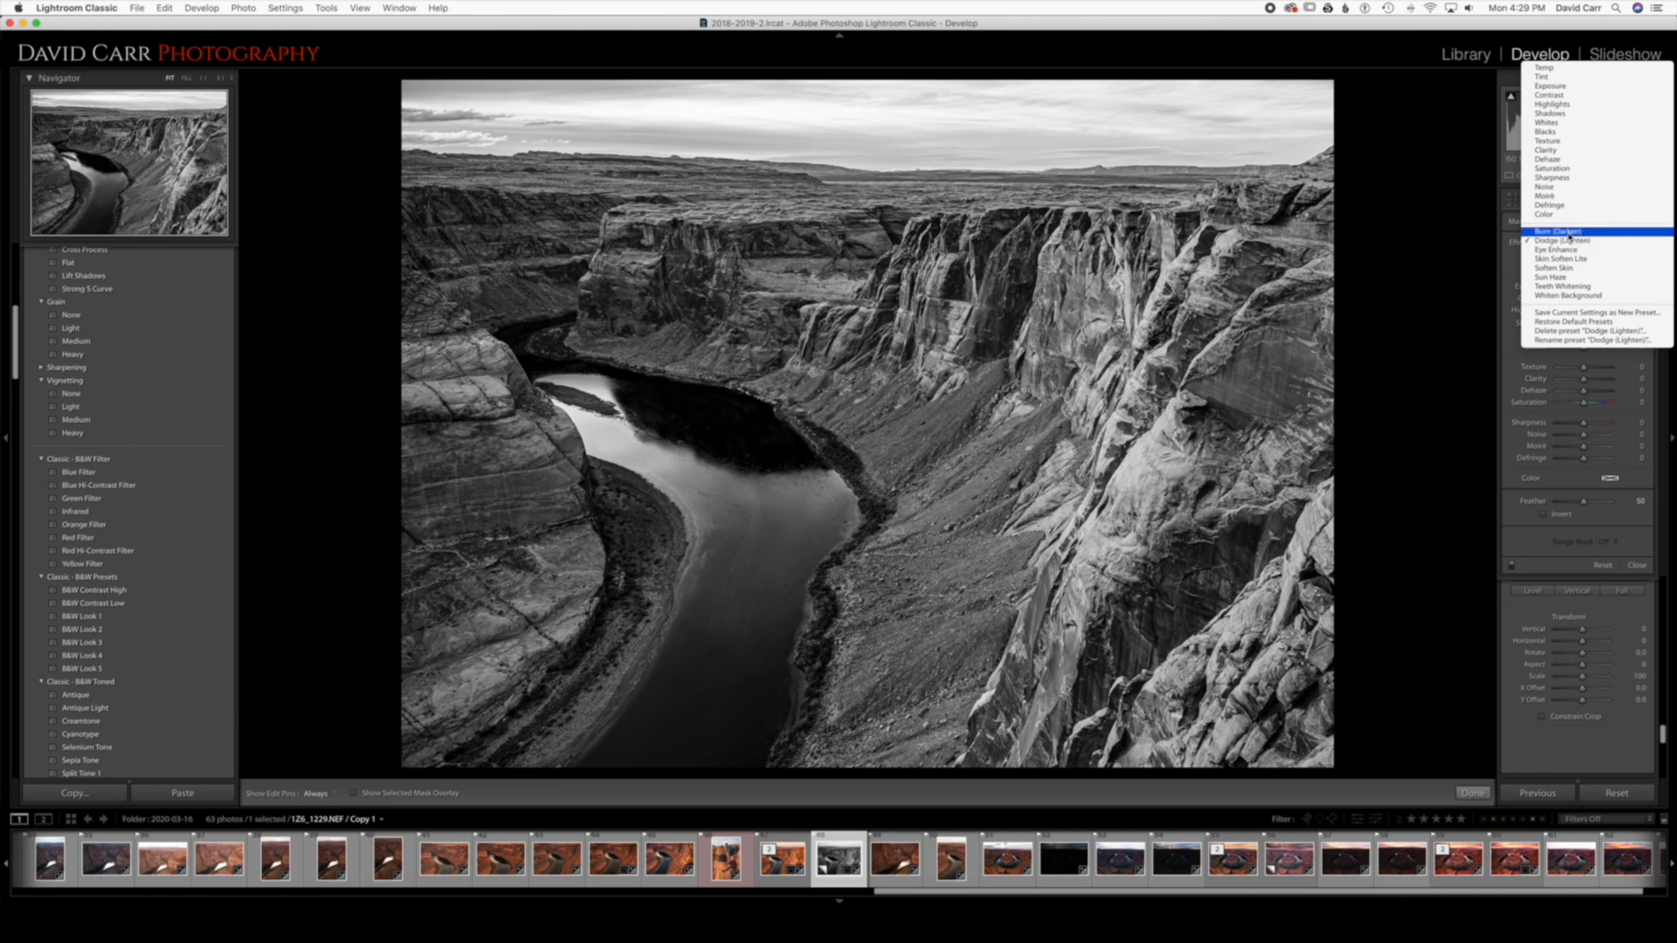
pyautogui.click(1570, 233)
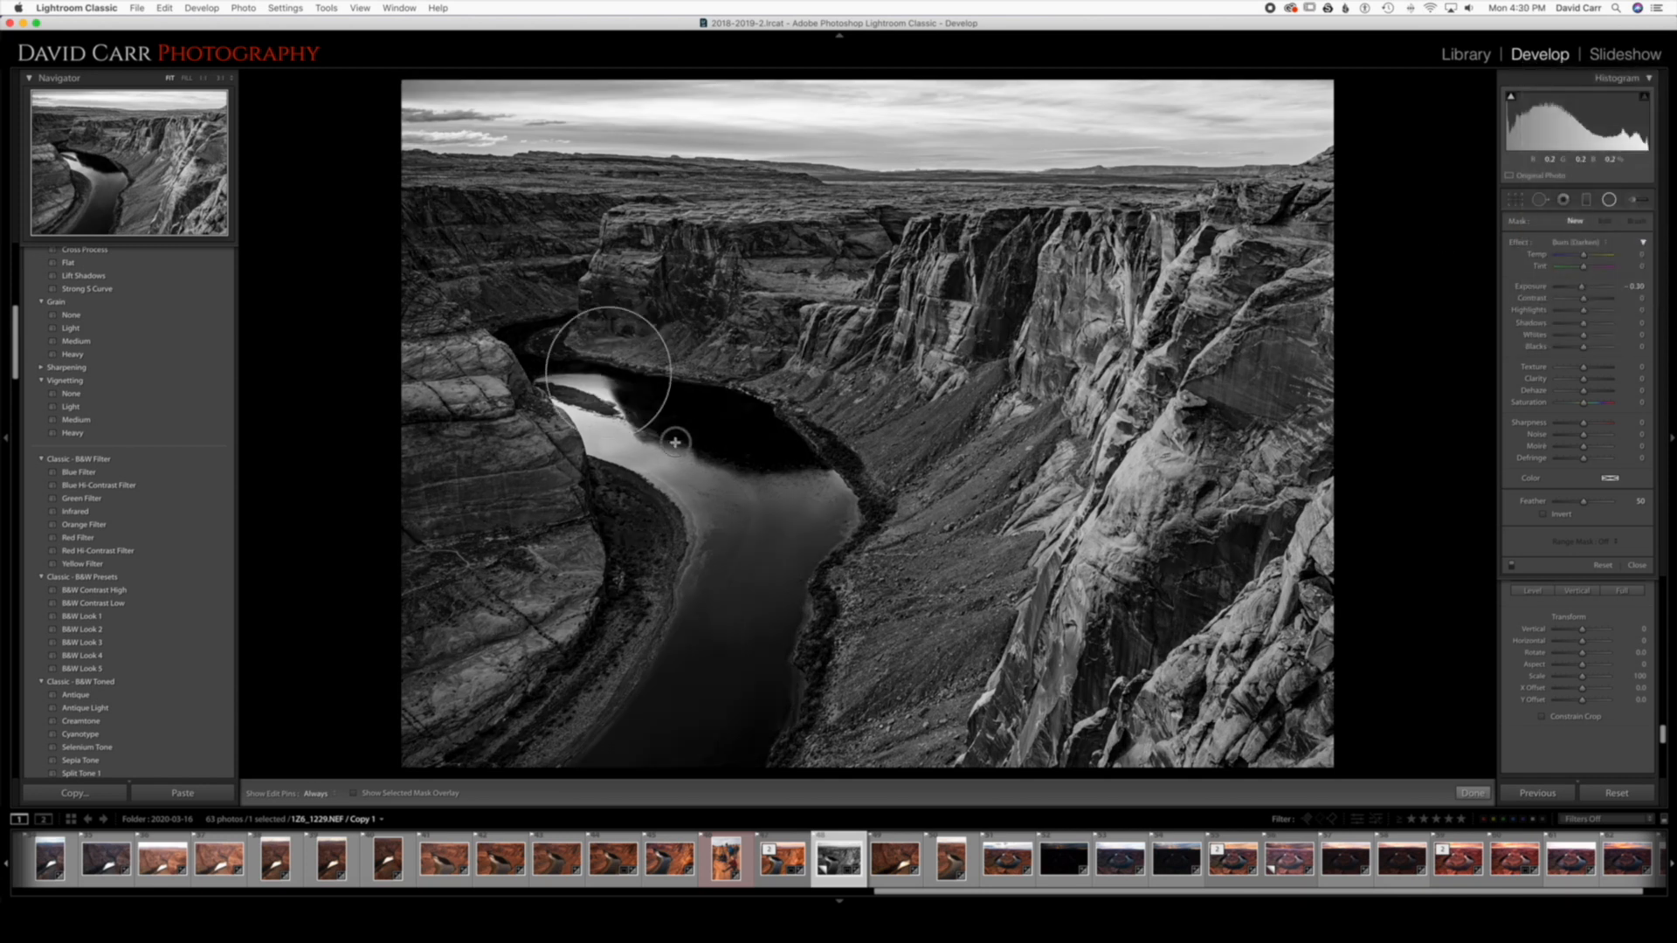
pyautogui.moveTo(675, 442); pyautogui.dragTo(771, 587)
pyautogui.moveTo(655, 397); pyautogui.dragTo(748, 457)
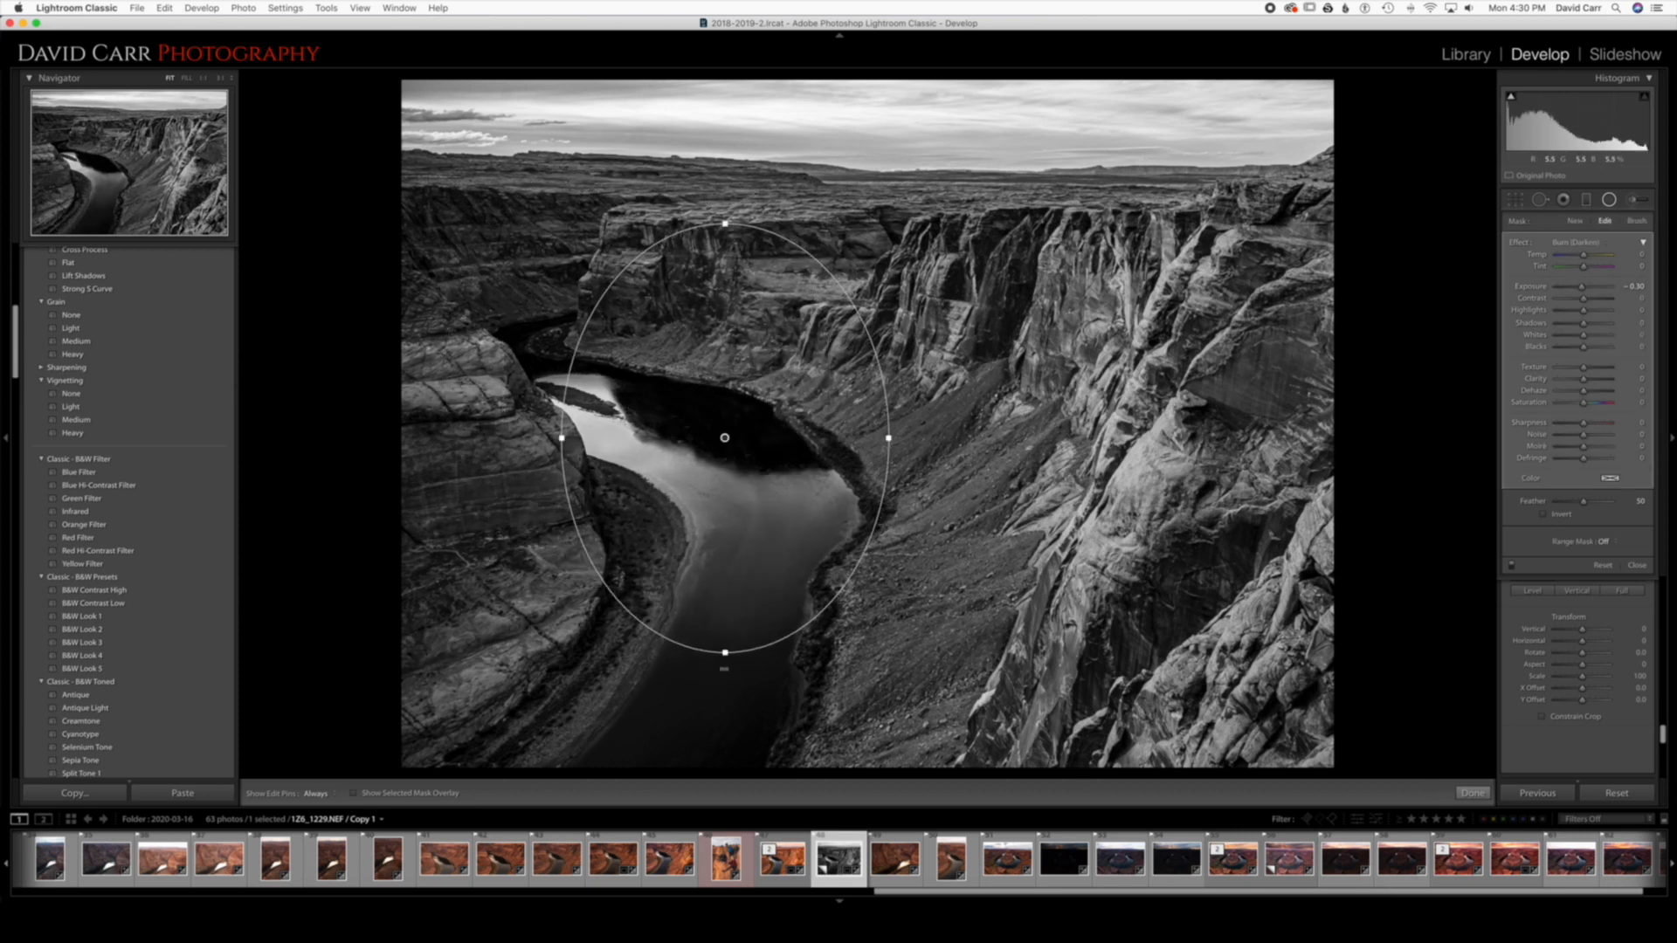
# Rotate the radial ellipse to follow the river, shift it lower, and narrow it slightly.
pyautogui.moveTo(725, 666); pyautogui.dragTo(877, 655)
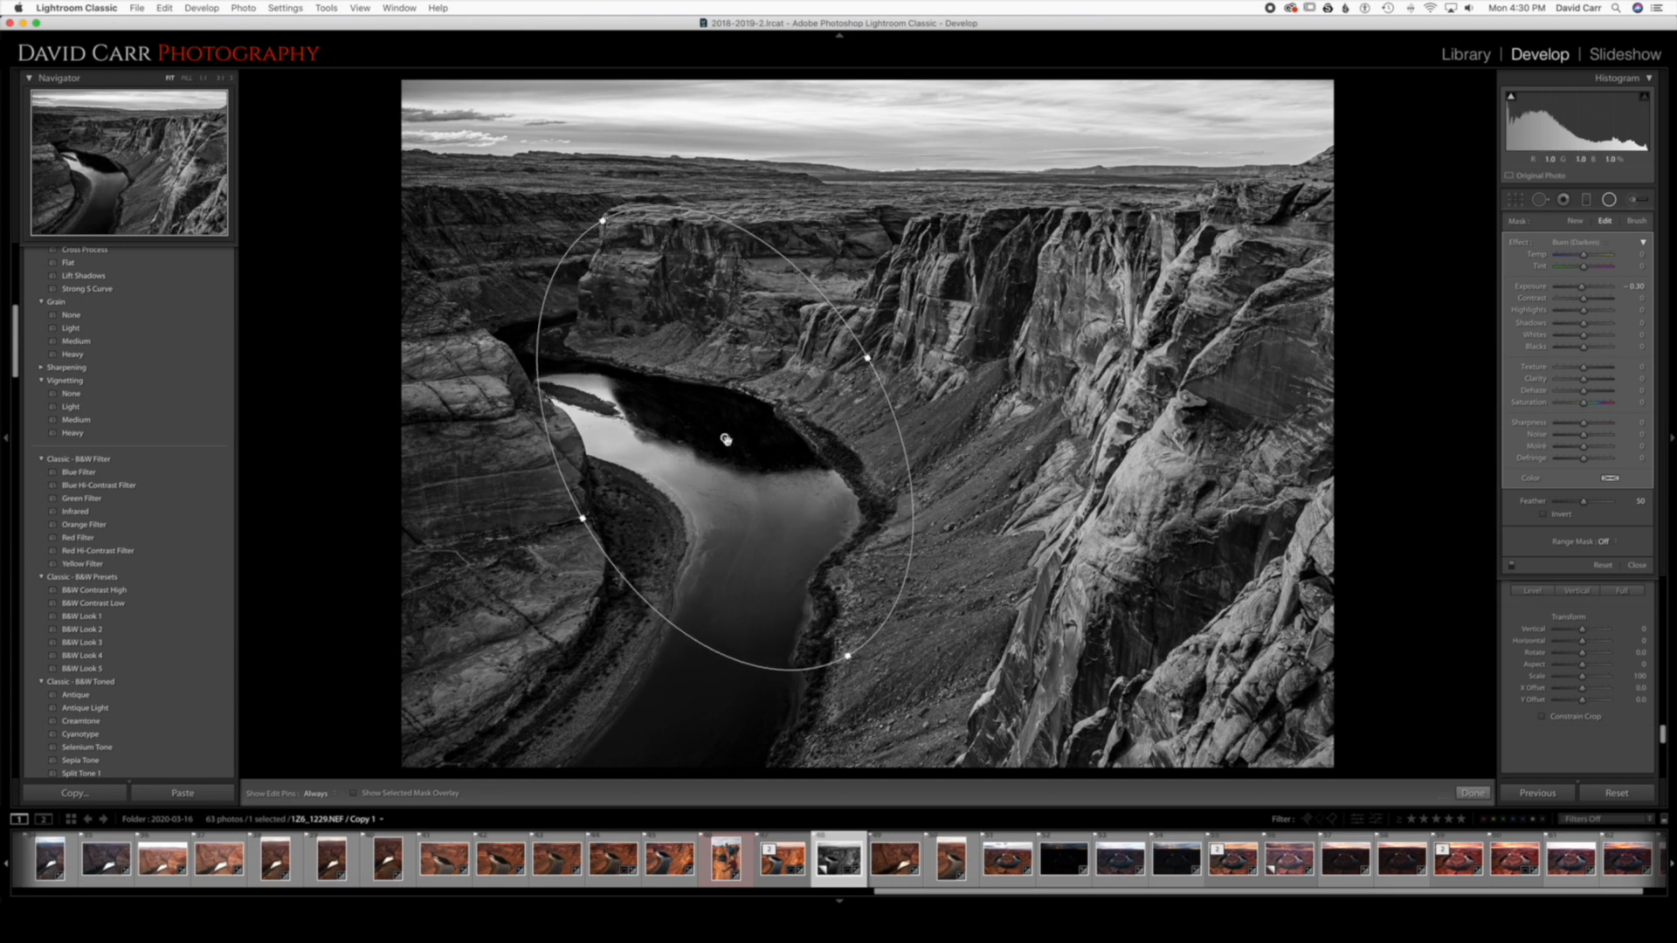
pyautogui.moveTo(725, 438); pyautogui.dragTo(725, 498)
pyautogui.moveTo(870, 421)
pyautogui.mouseDown()
pyautogui.moveTo(819, 442)
pyautogui.moveTo(873, 417)
pyautogui.moveTo(837, 434)
pyautogui.moveTo(853, 427)
pyautogui.mouseUp()
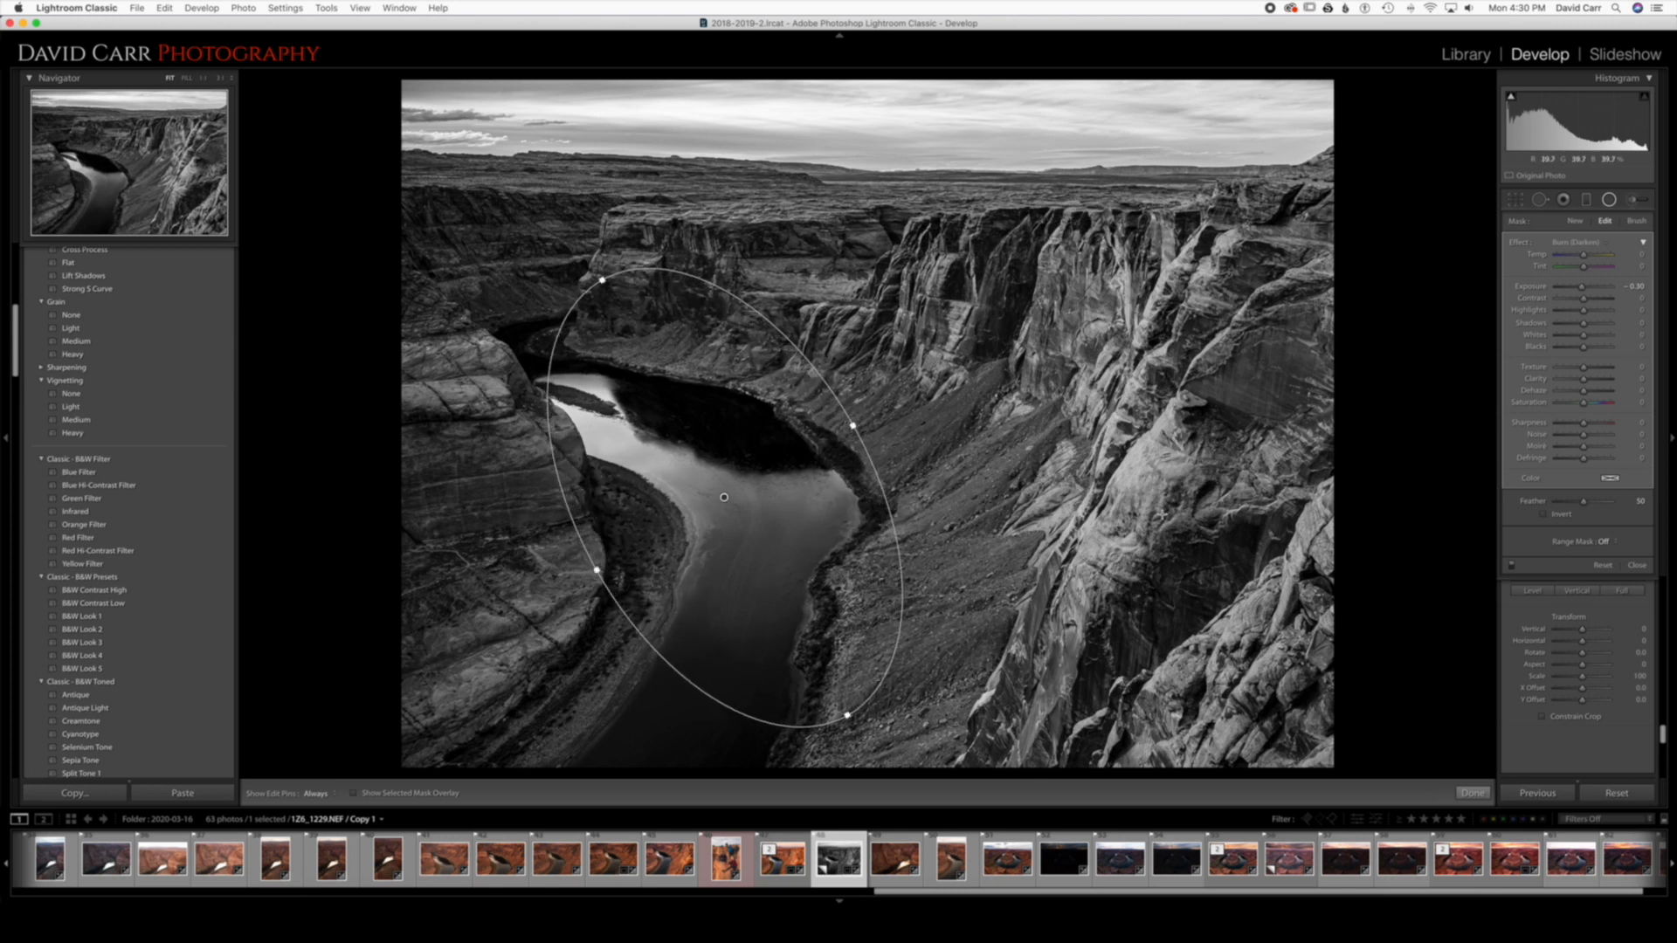
# Test an Exposure of -0.49 on the river's radial filter, set it to -0.30, and close the filter.
pyautogui.moveTo(1584, 294); pyautogui.dragTo(1582, 294)
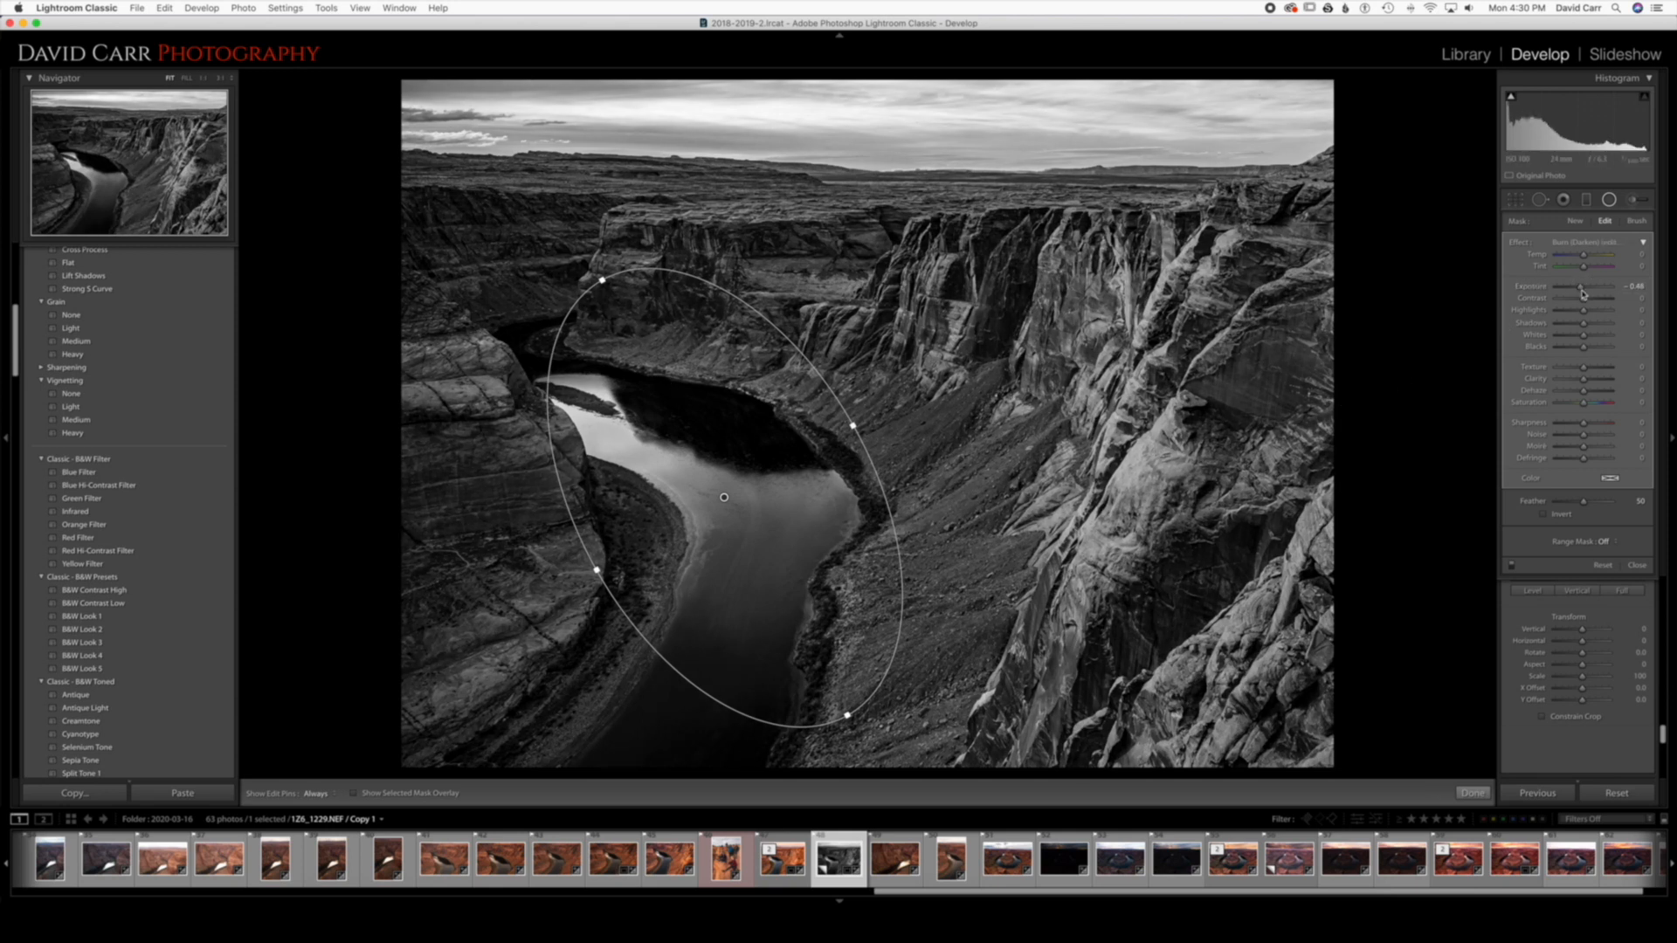
pyautogui.moveTo(1582, 294); pyautogui.dragTo(1584, 293)
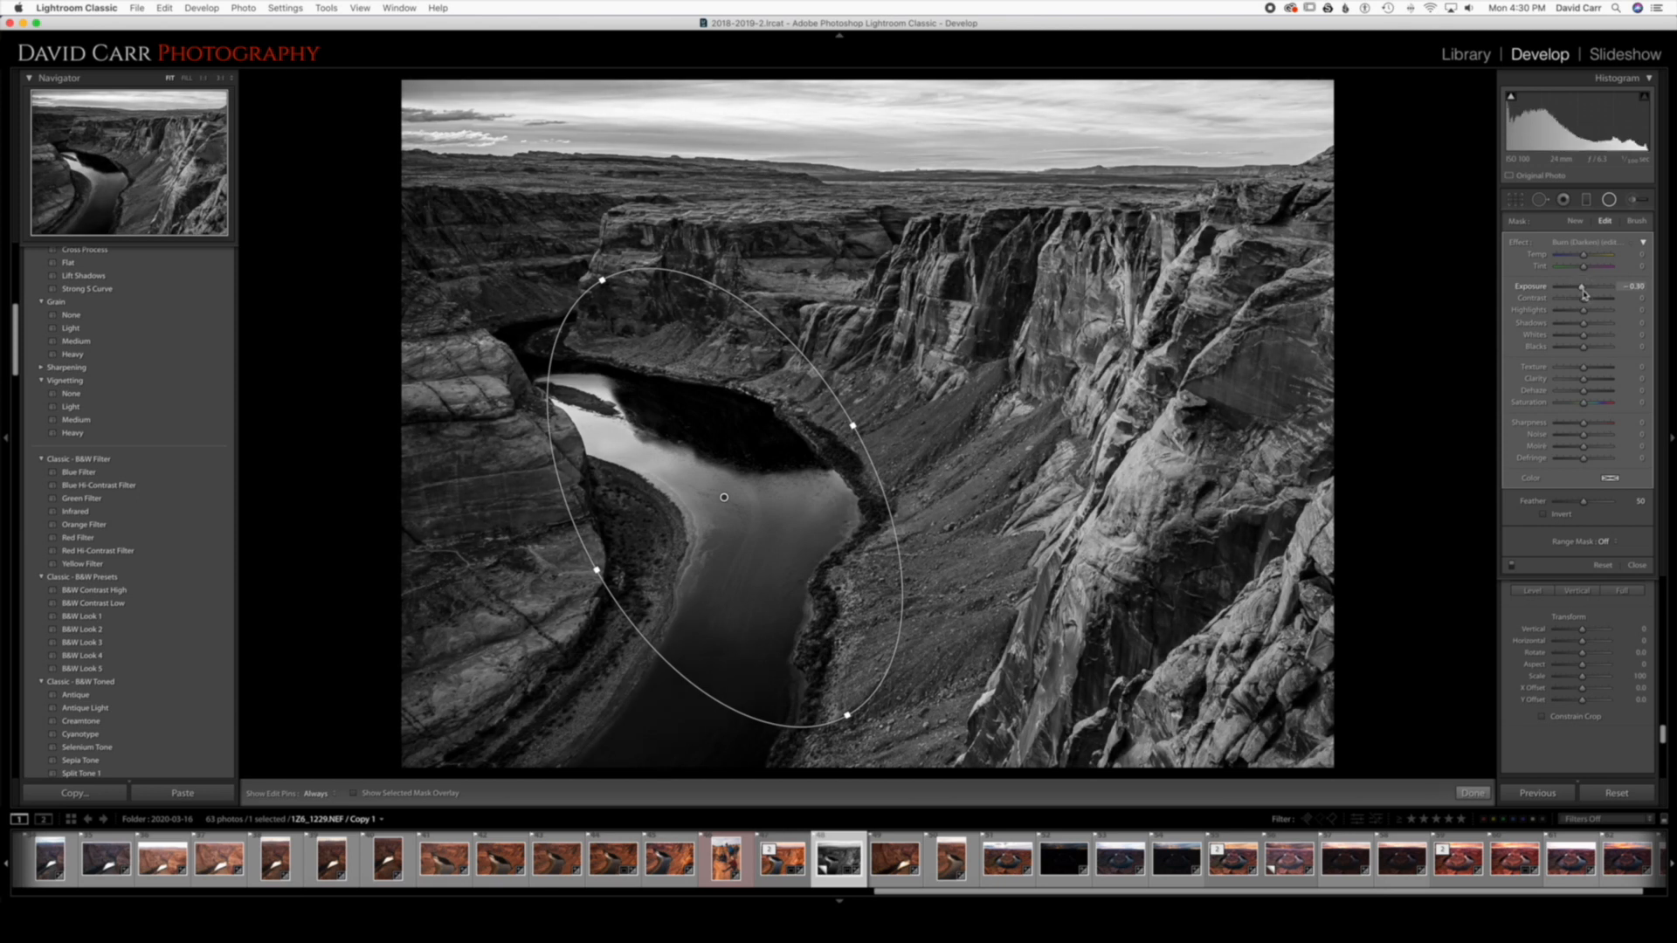
pyautogui.hotkey('shift', 'm')
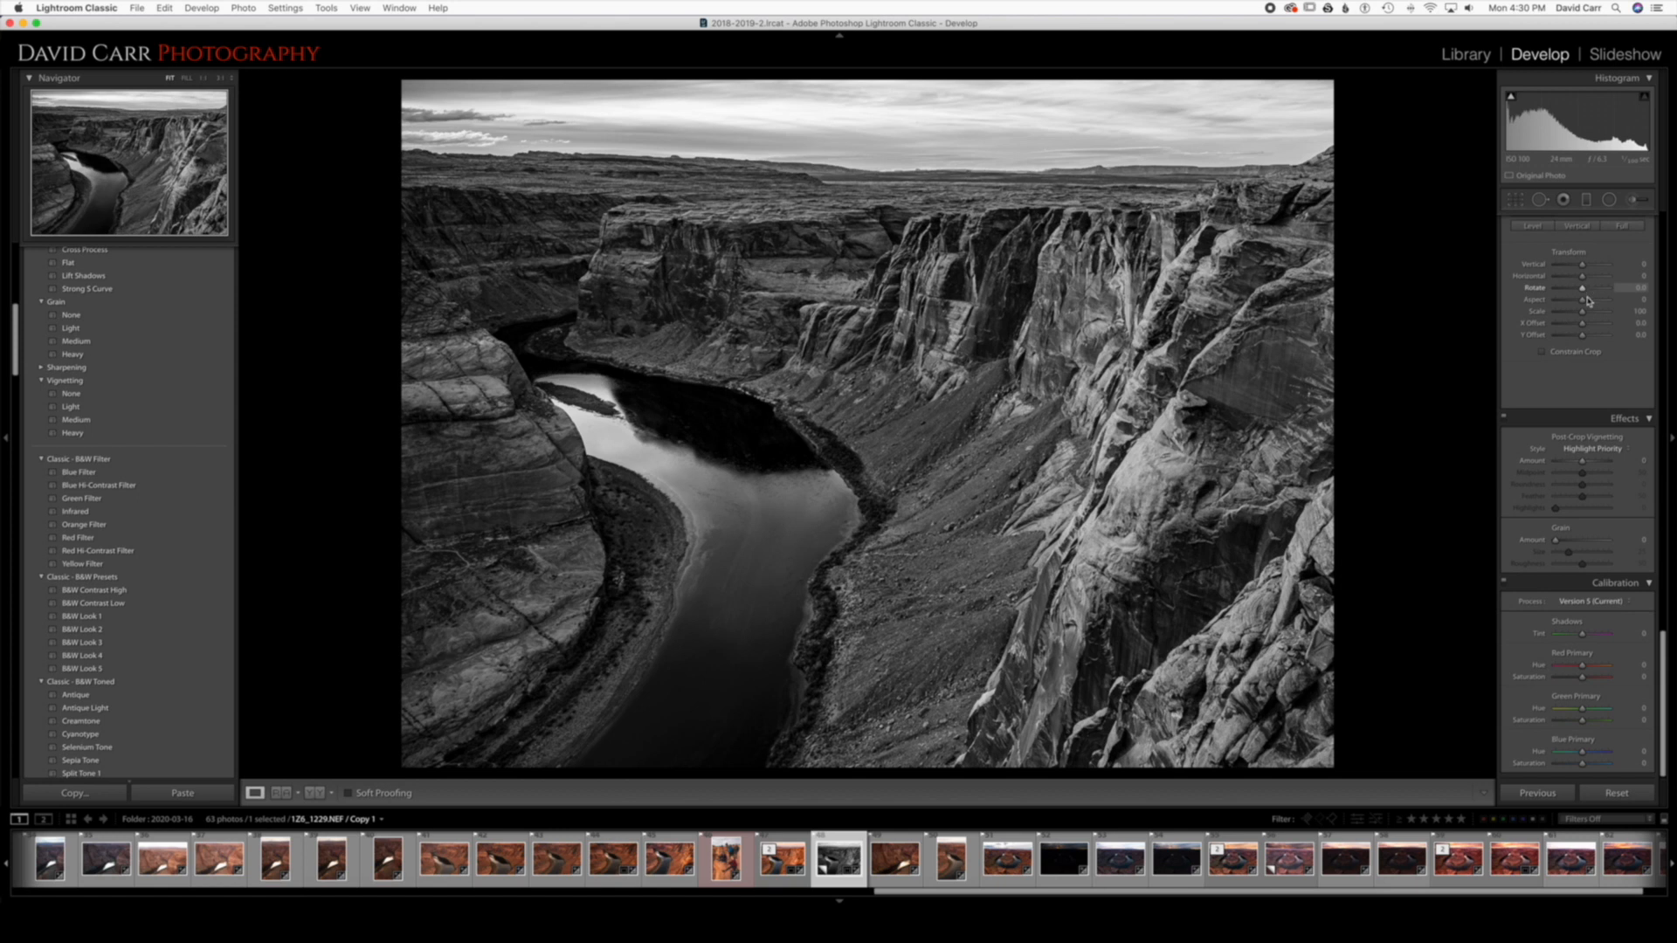
# Raise the black-and-white copy's overall Exposure to +0.90.
pyautogui.scroll(15, 1586, 314)
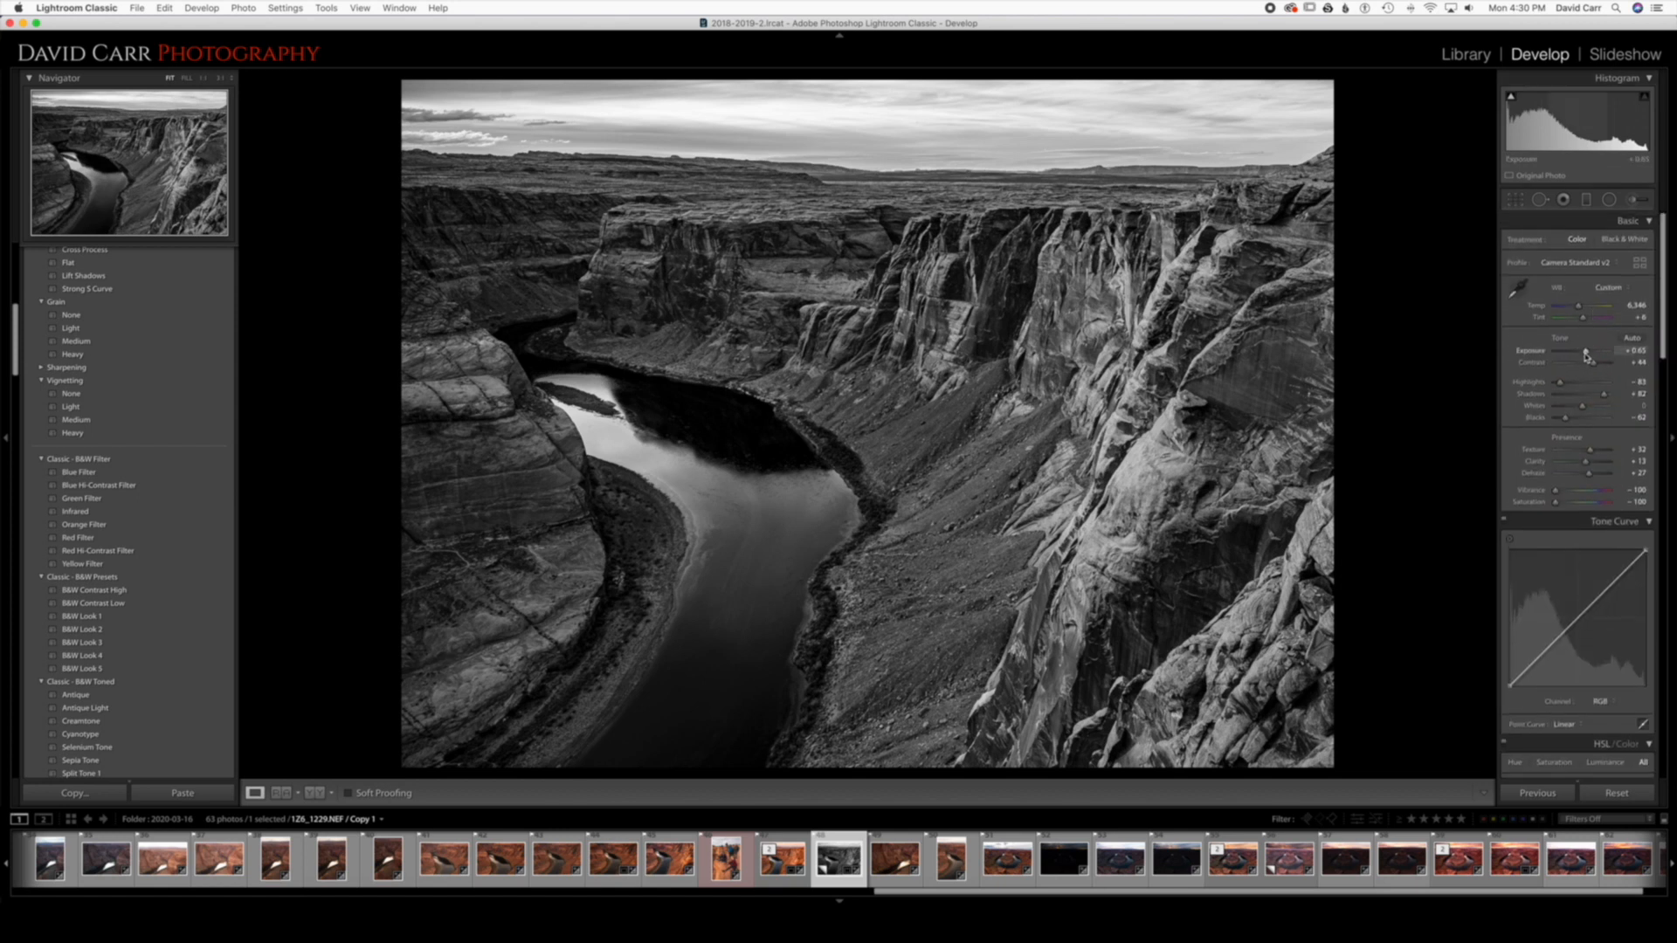
pyautogui.moveTo(1583, 352); pyautogui.dragTo(1588, 355)
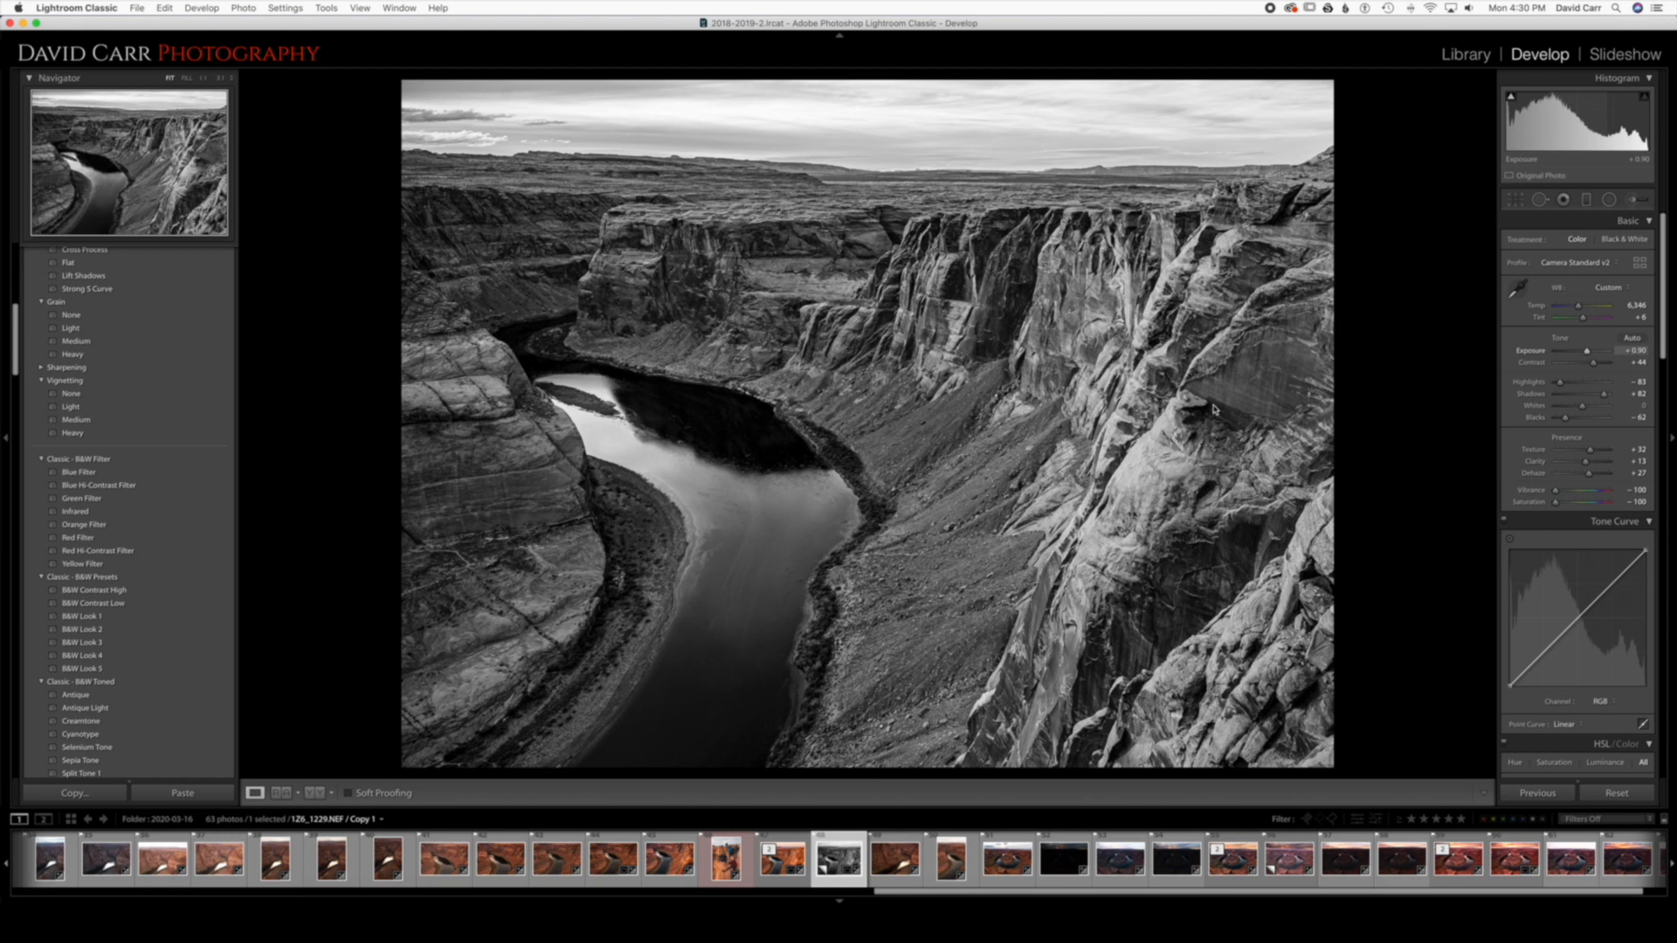
# Compare the black-and-white copy with its before view and with the color original, ending back on the copy.
pyautogui.press('\\')
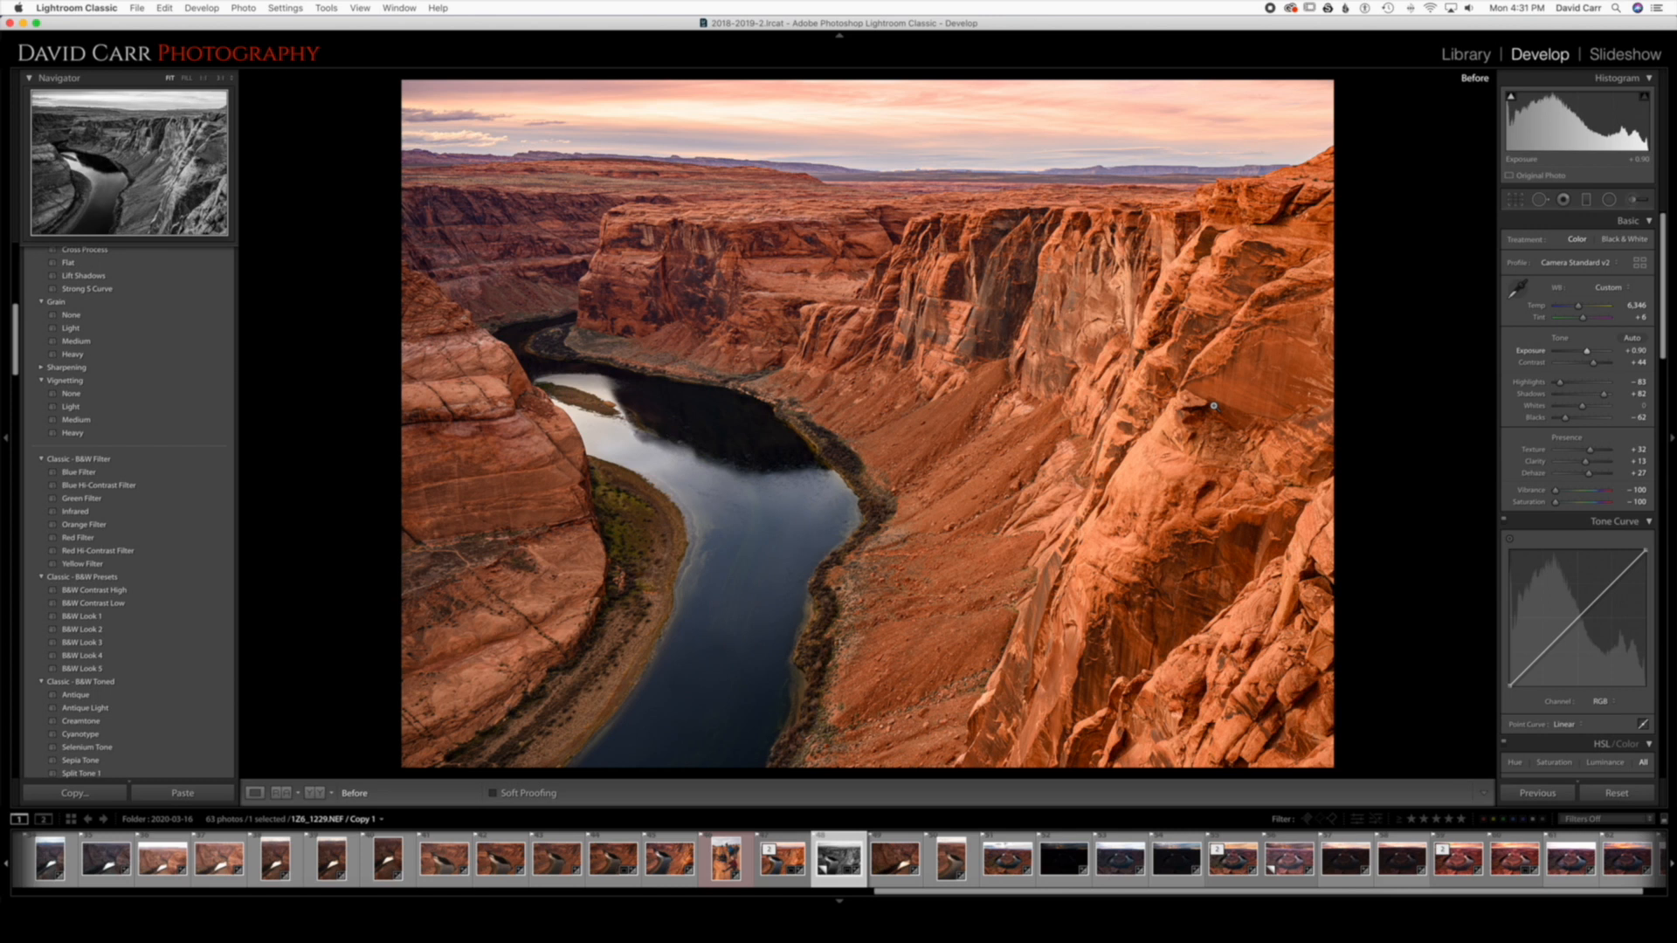
pyautogui.press('\\')
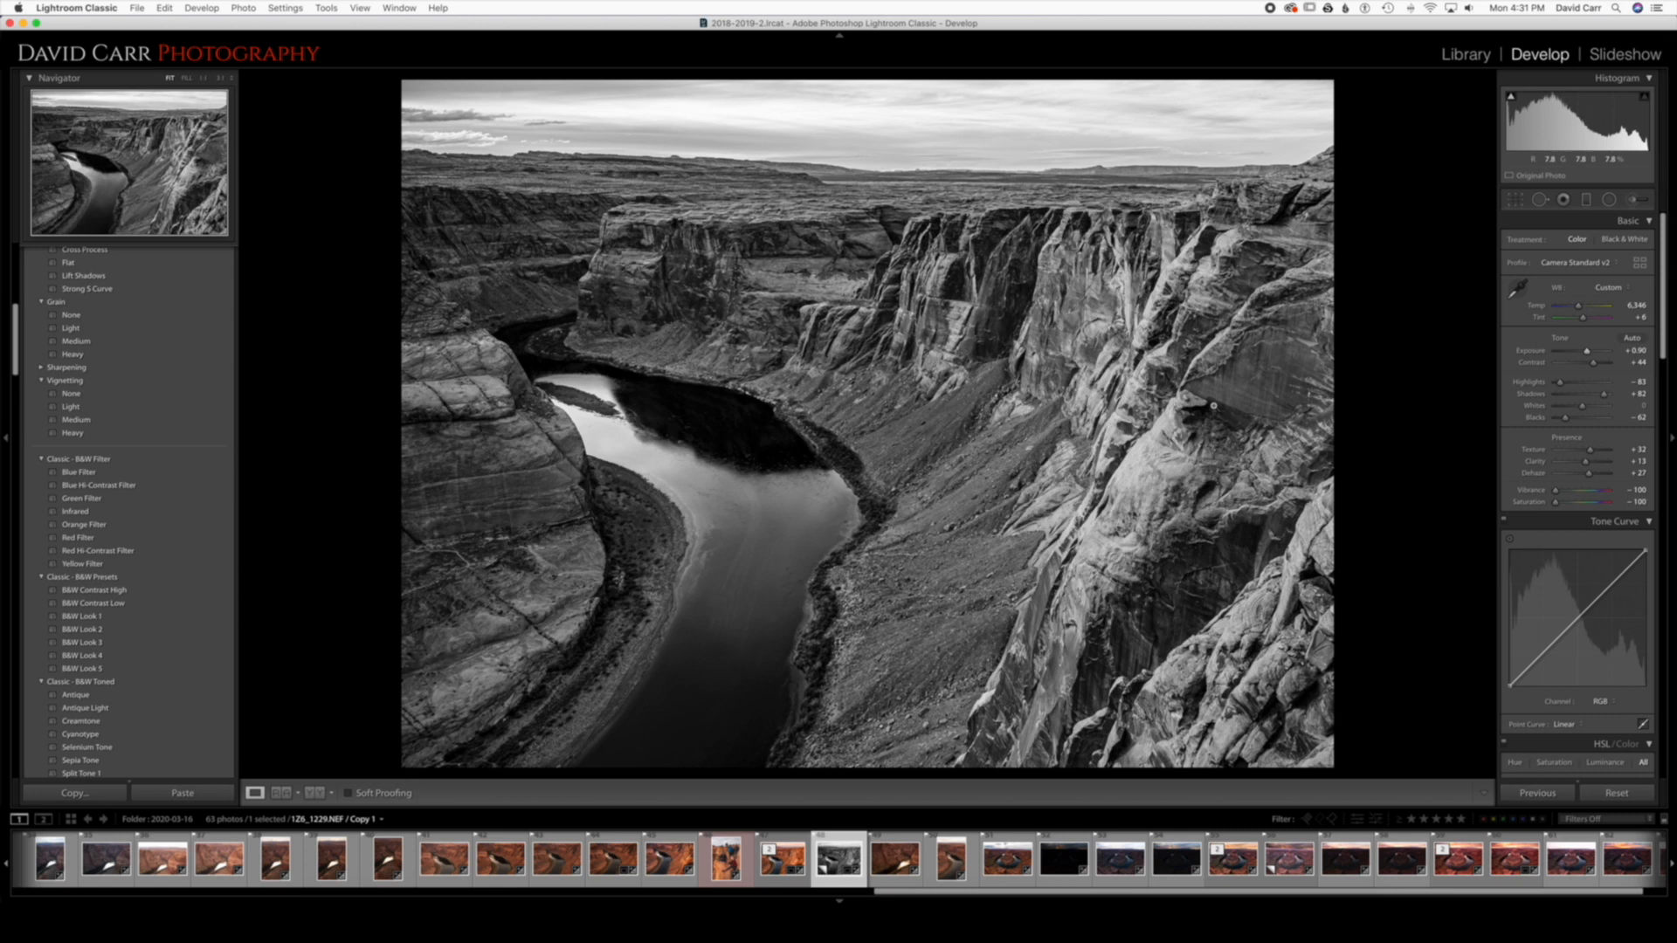
pyautogui.press('Left')
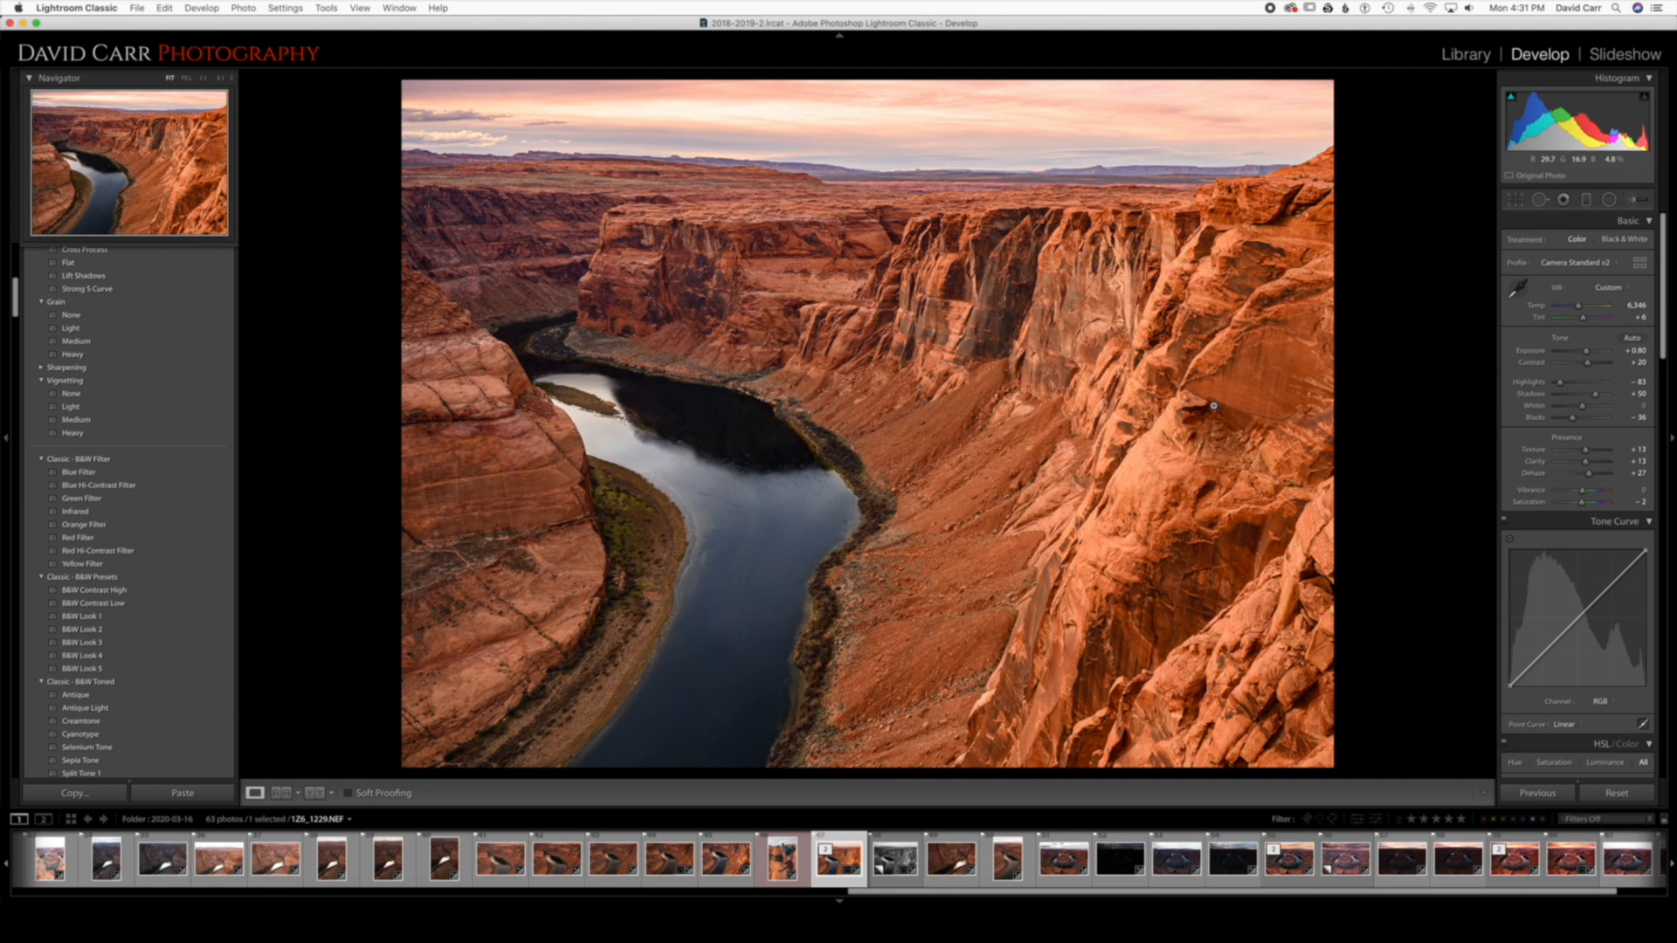
pyautogui.press('Right')
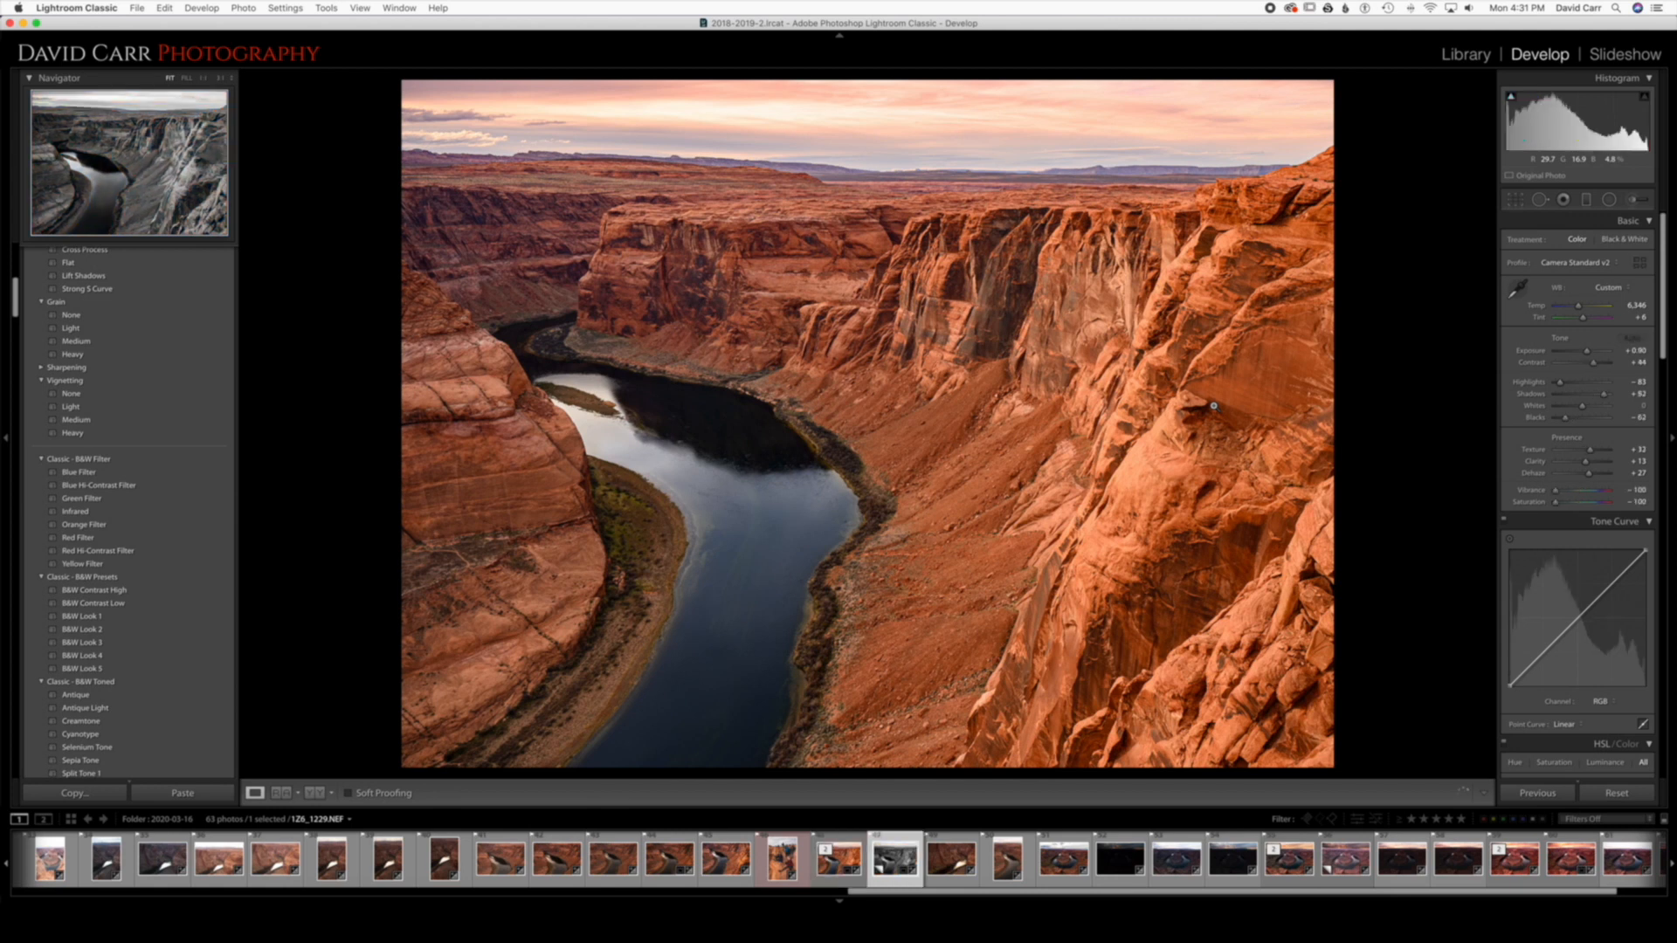